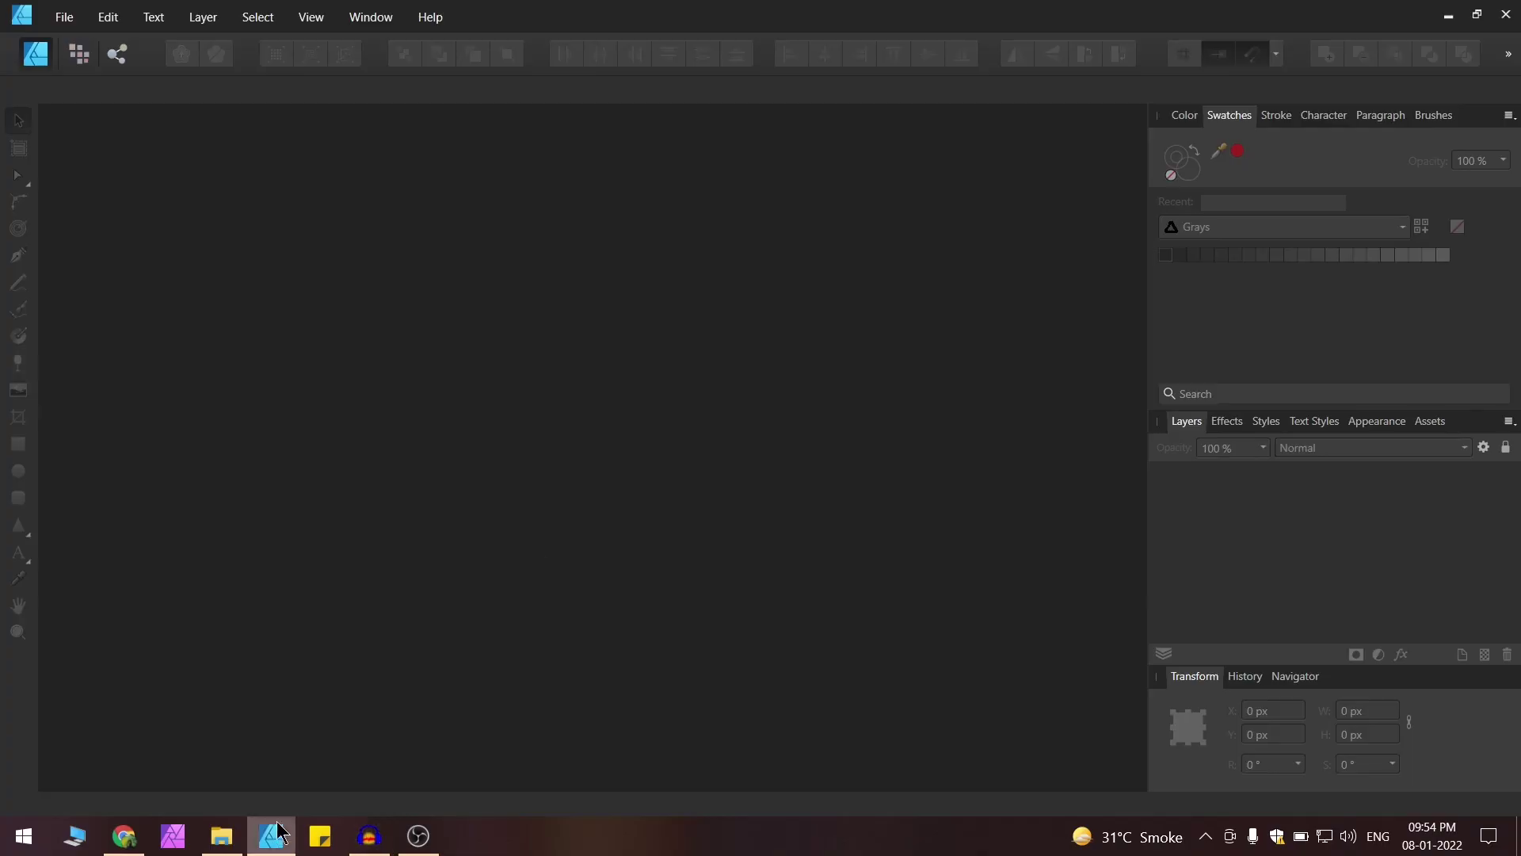
Switch to Chrome, go to the Unsplash home page and search its photos for "green".
left_click(124, 836)
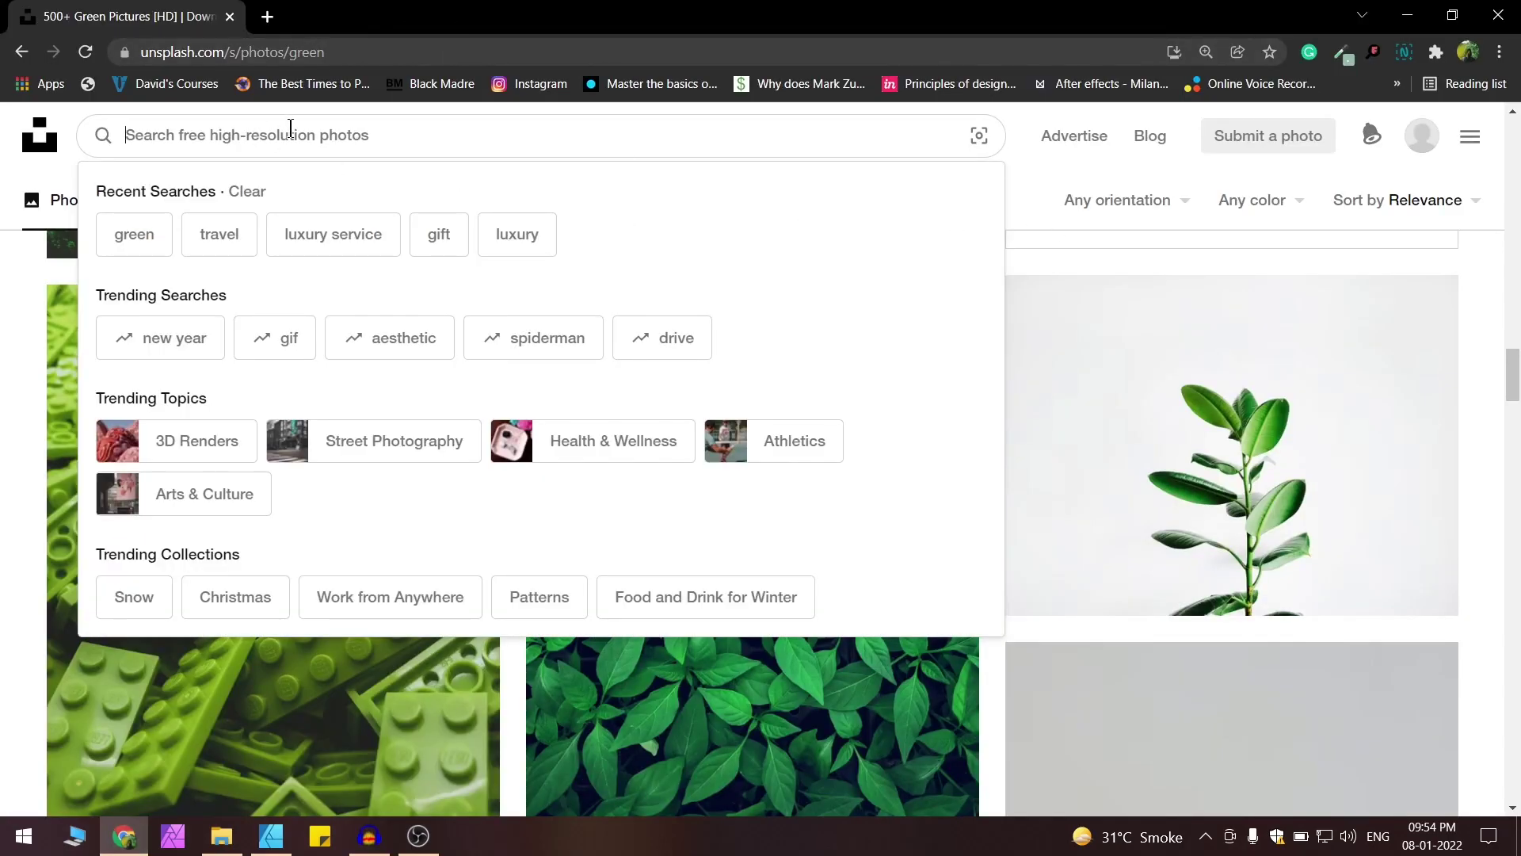
left_click(36, 155)
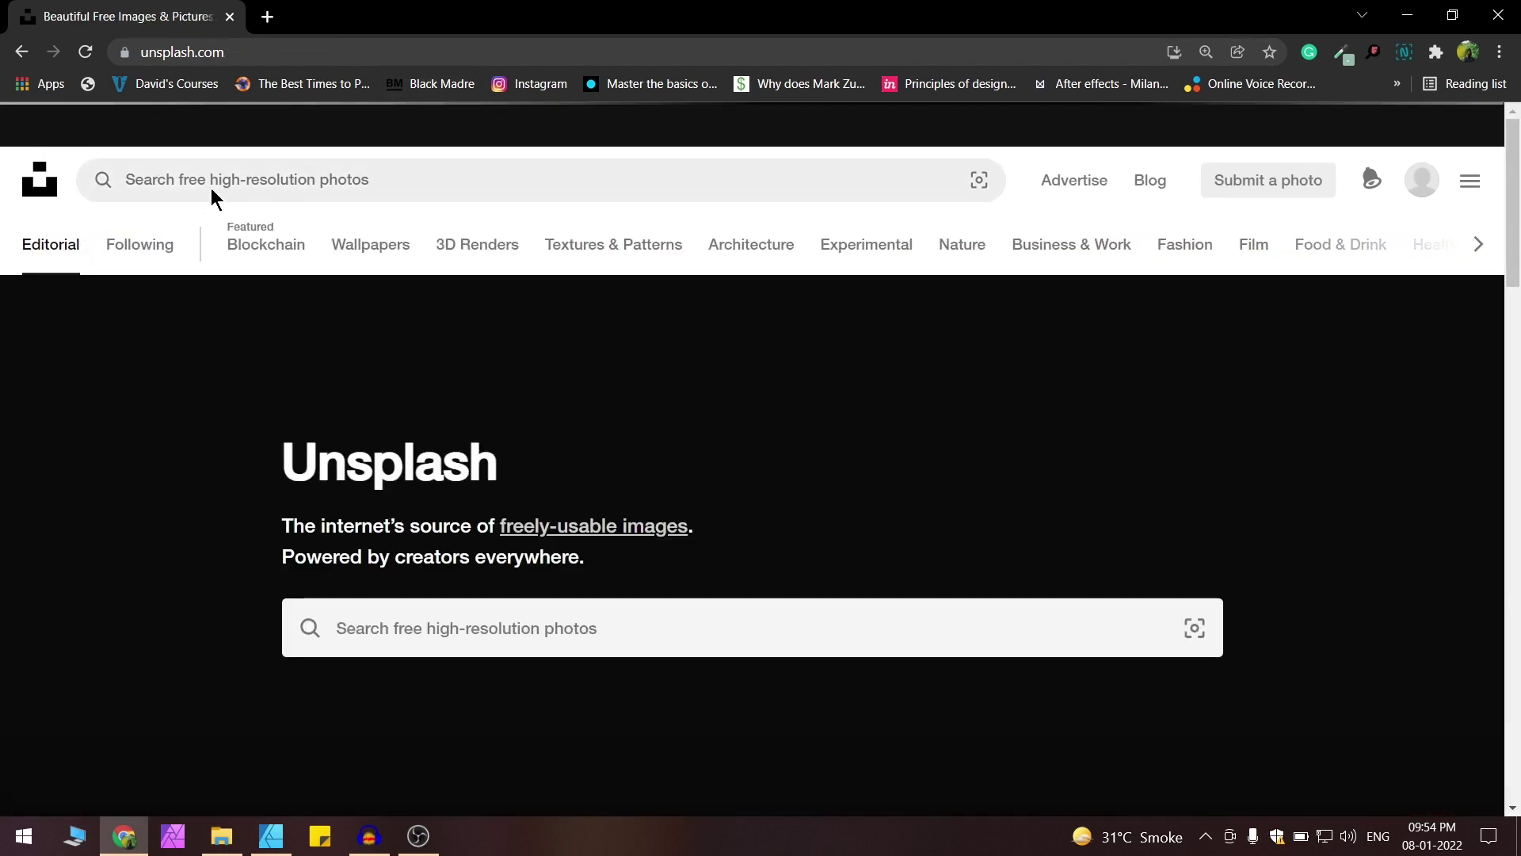
left_click(229, 175)
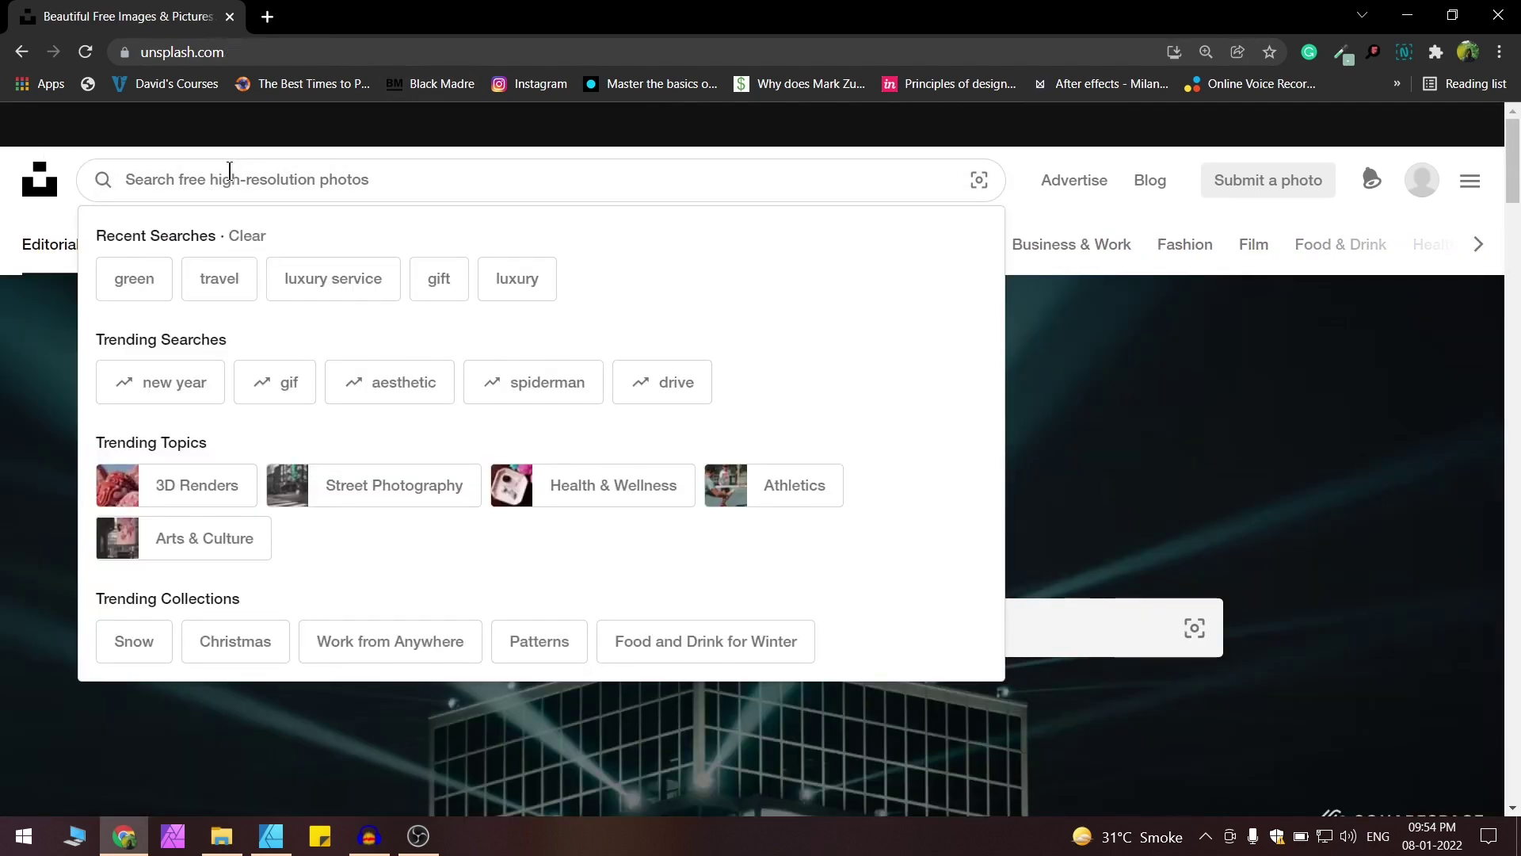
type("green")
key("Return")
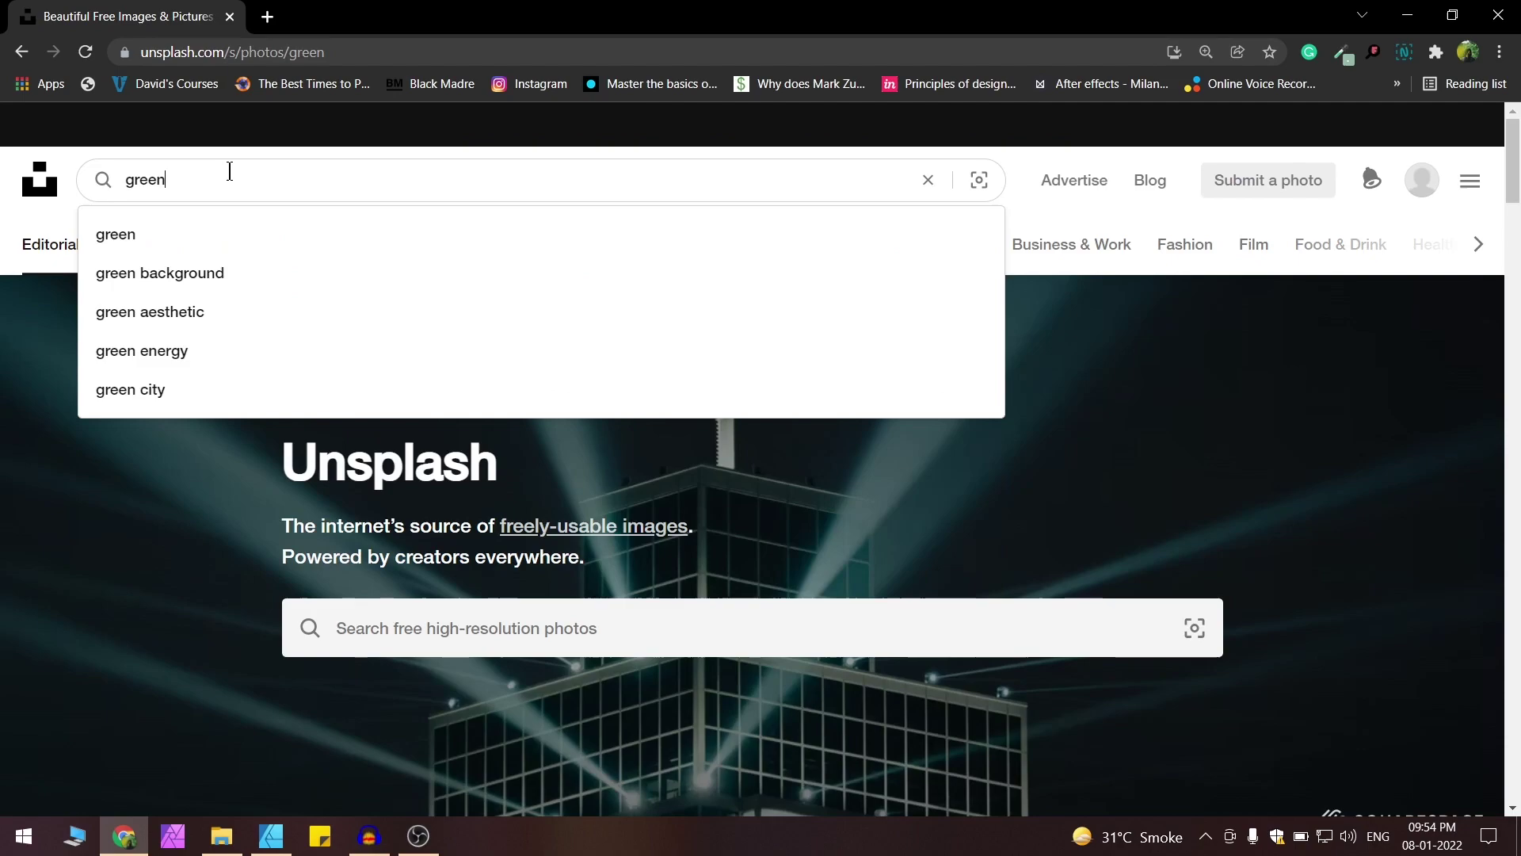
Find the portrait photo of dense bright green leaves in the search results, download it and dismiss the thank-you message.
scroll(611, 262, "down", 15)
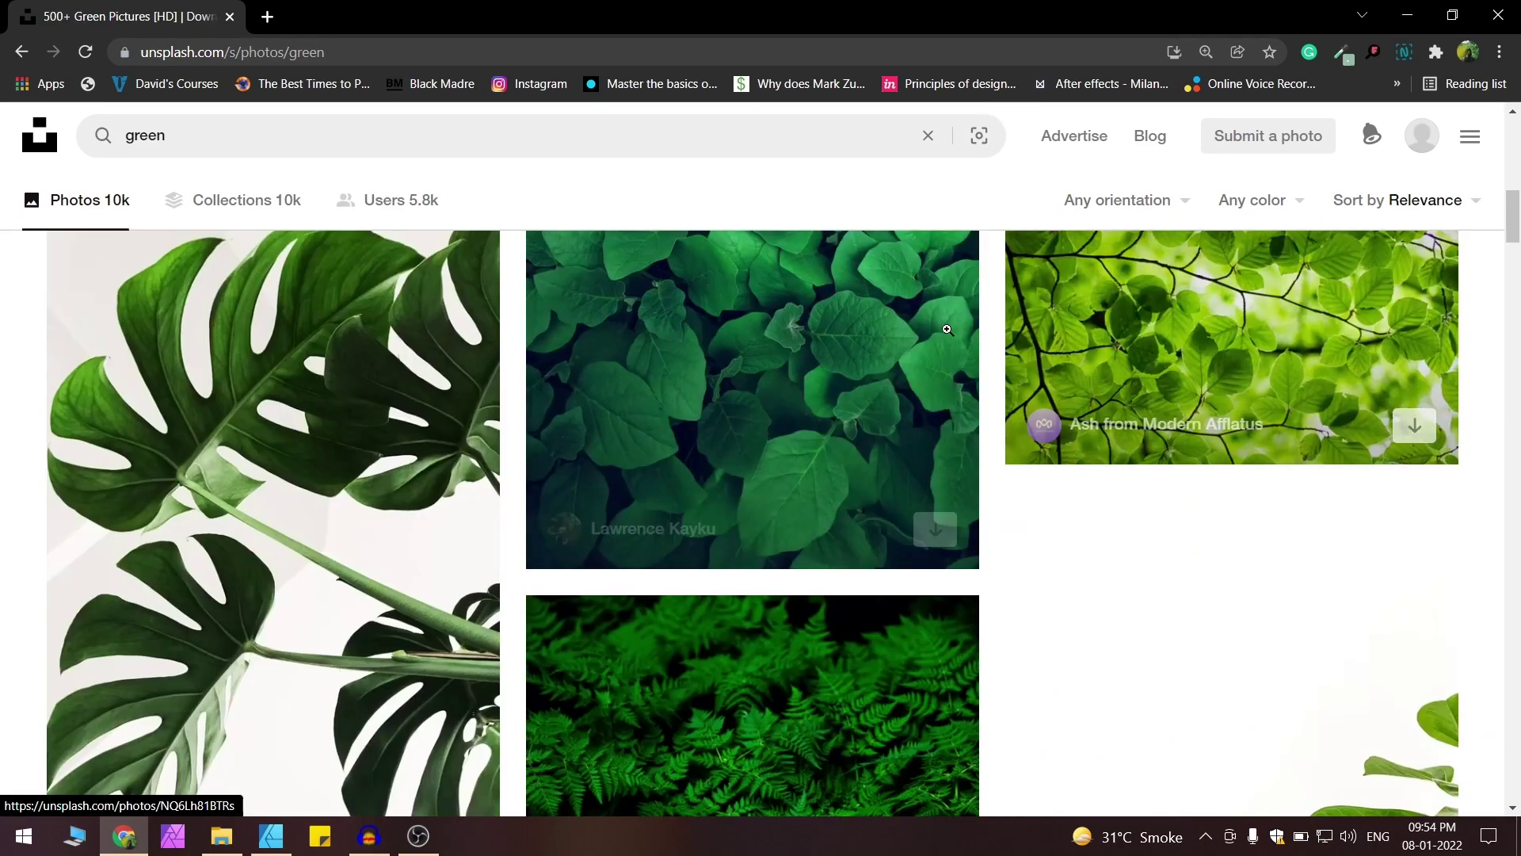
scroll(713, 443, "up", 6)
scroll(647, 500, "down", 15)
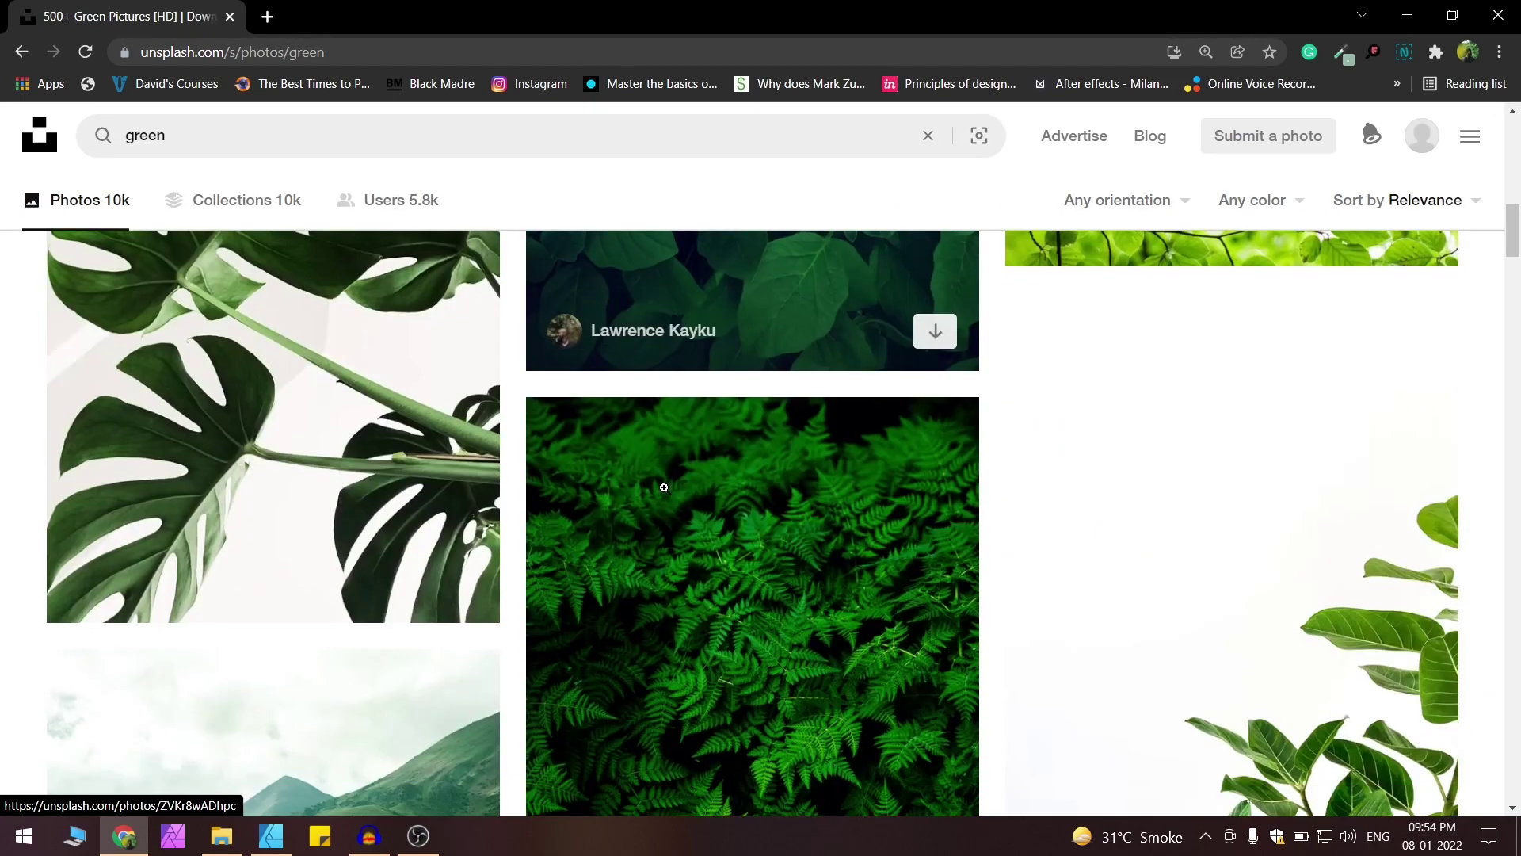
scroll(782, 422, "down", 2)
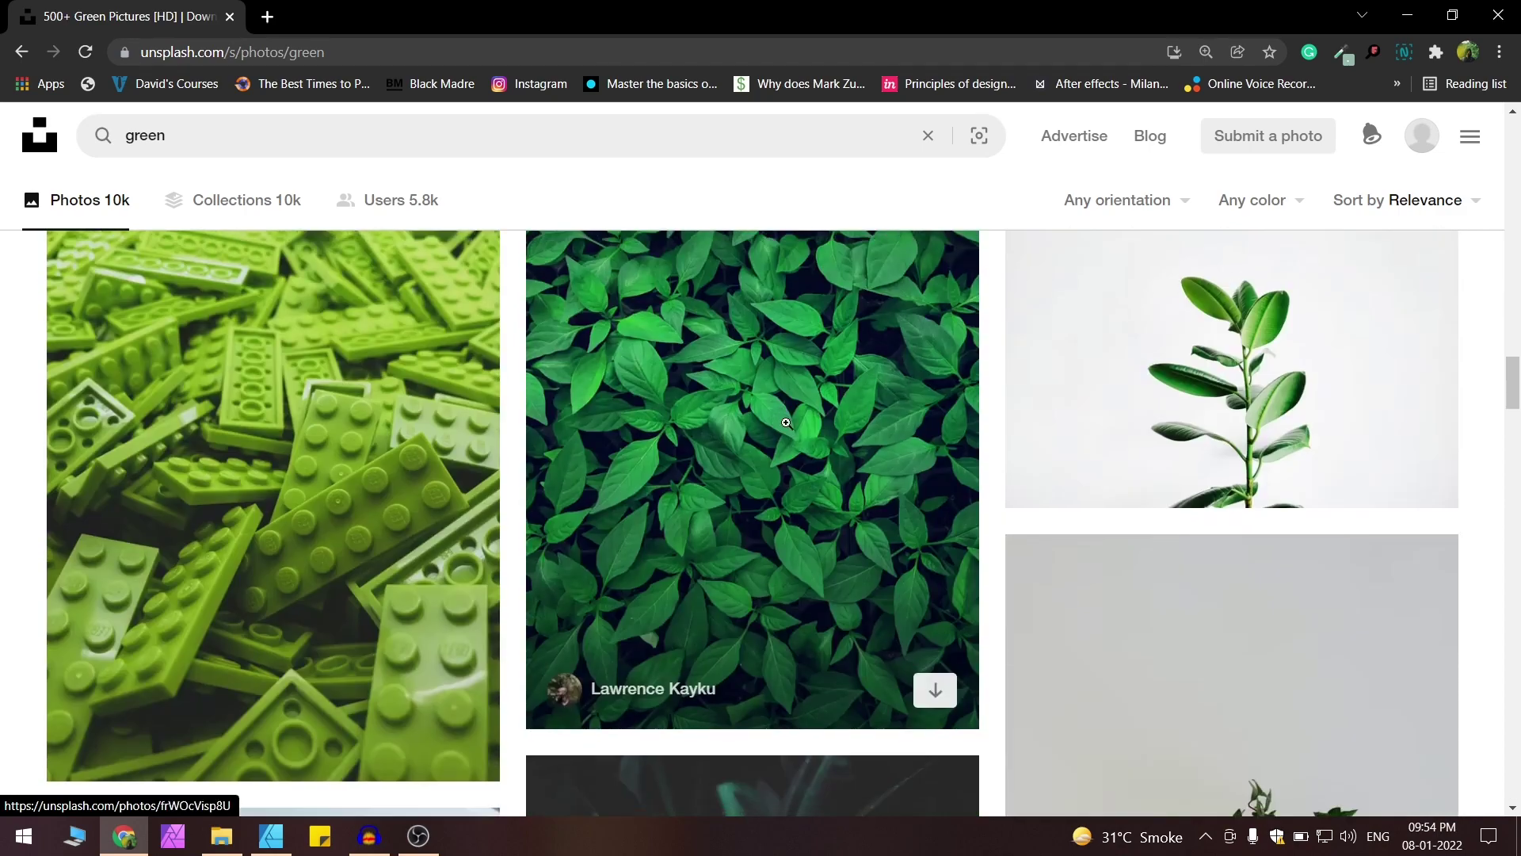
scroll(760, 464, "up", 2)
left_click(762, 436)
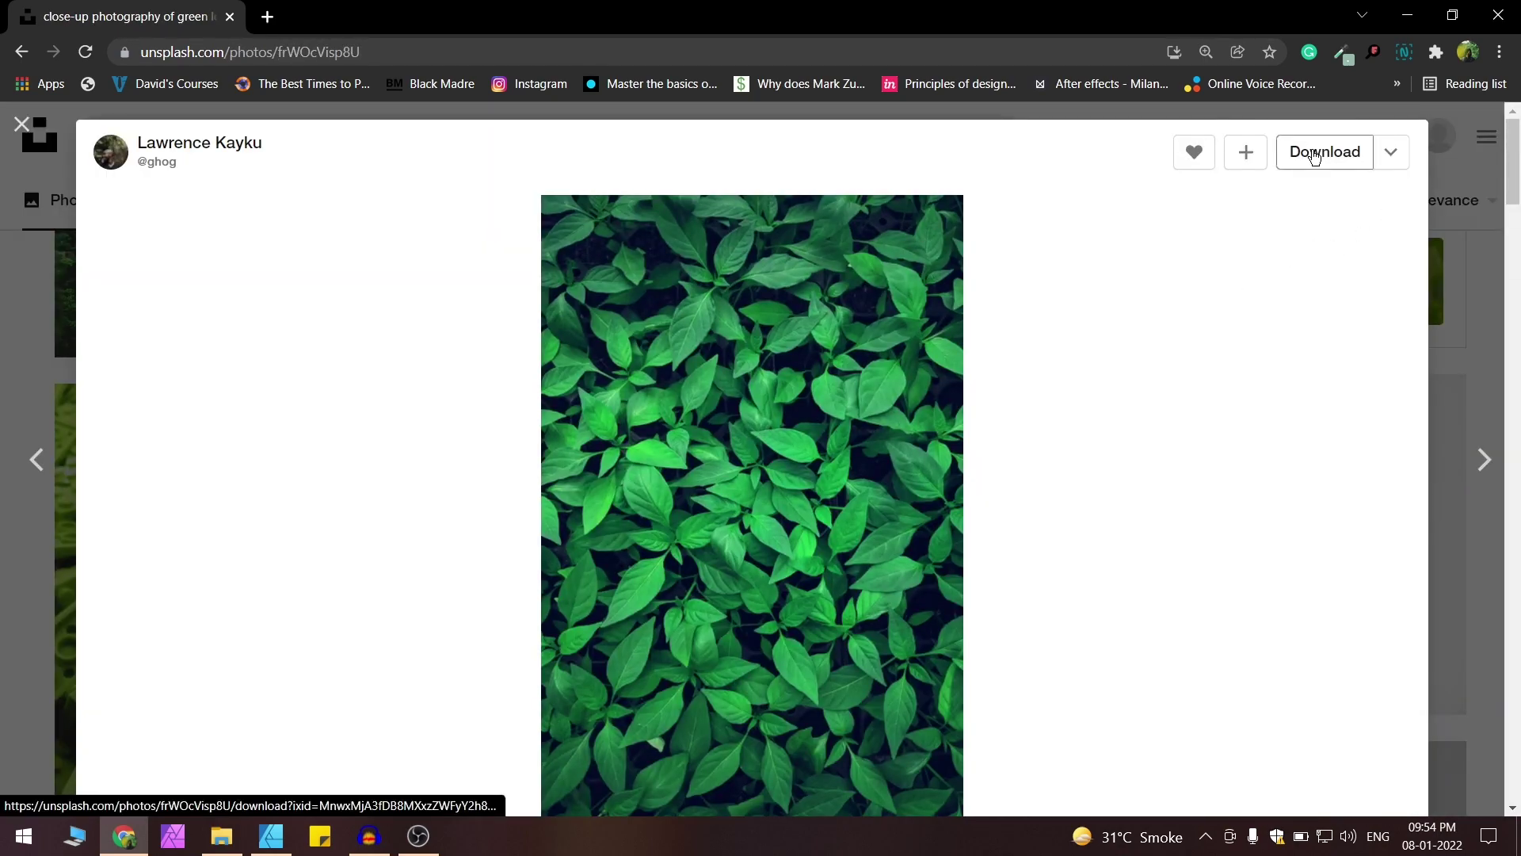
left_click(1312, 149)
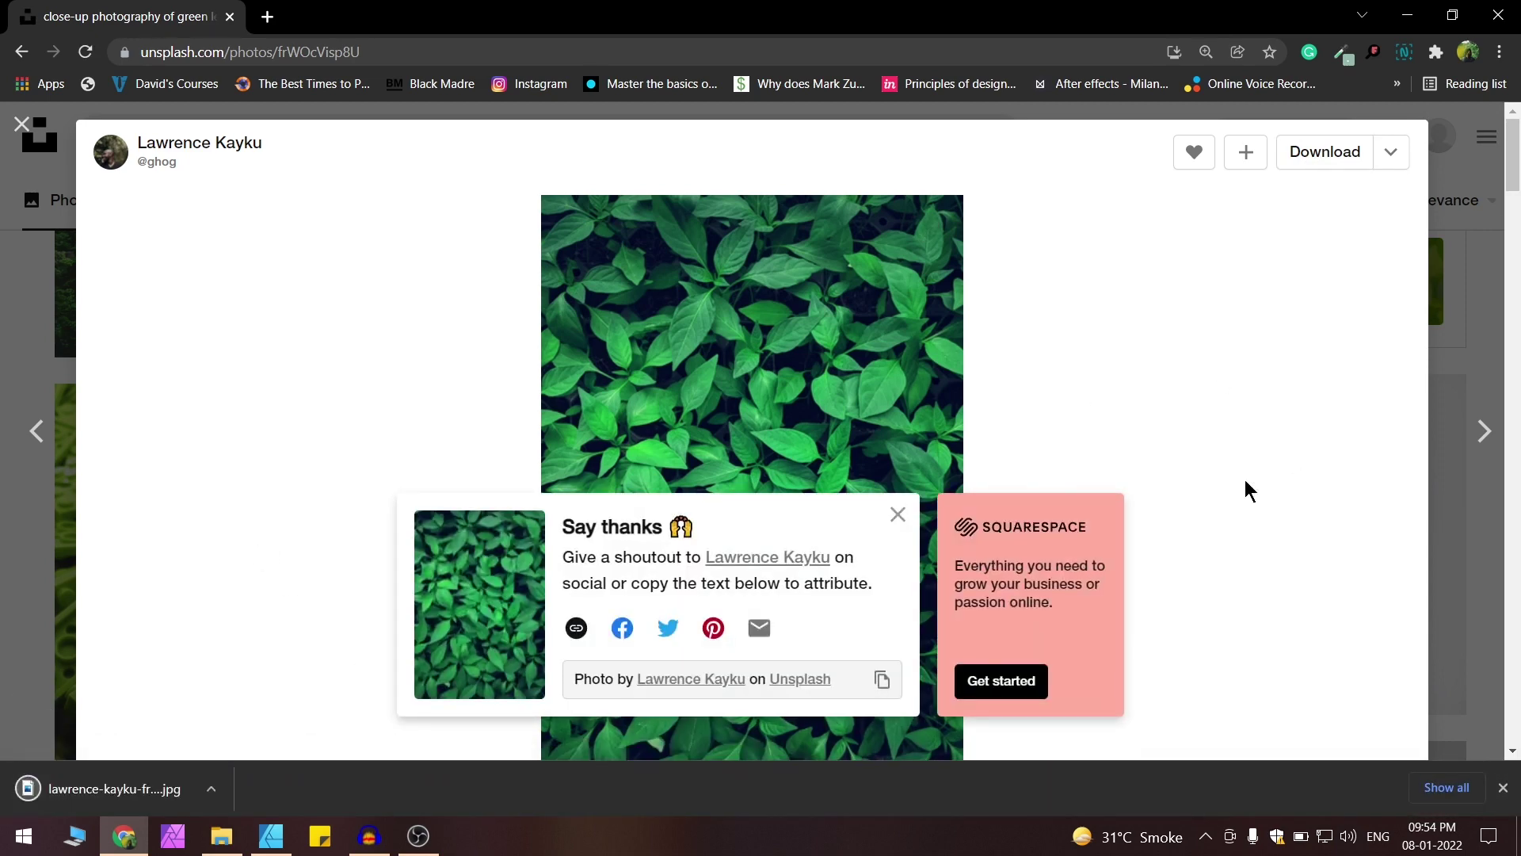
left_click(897, 514)
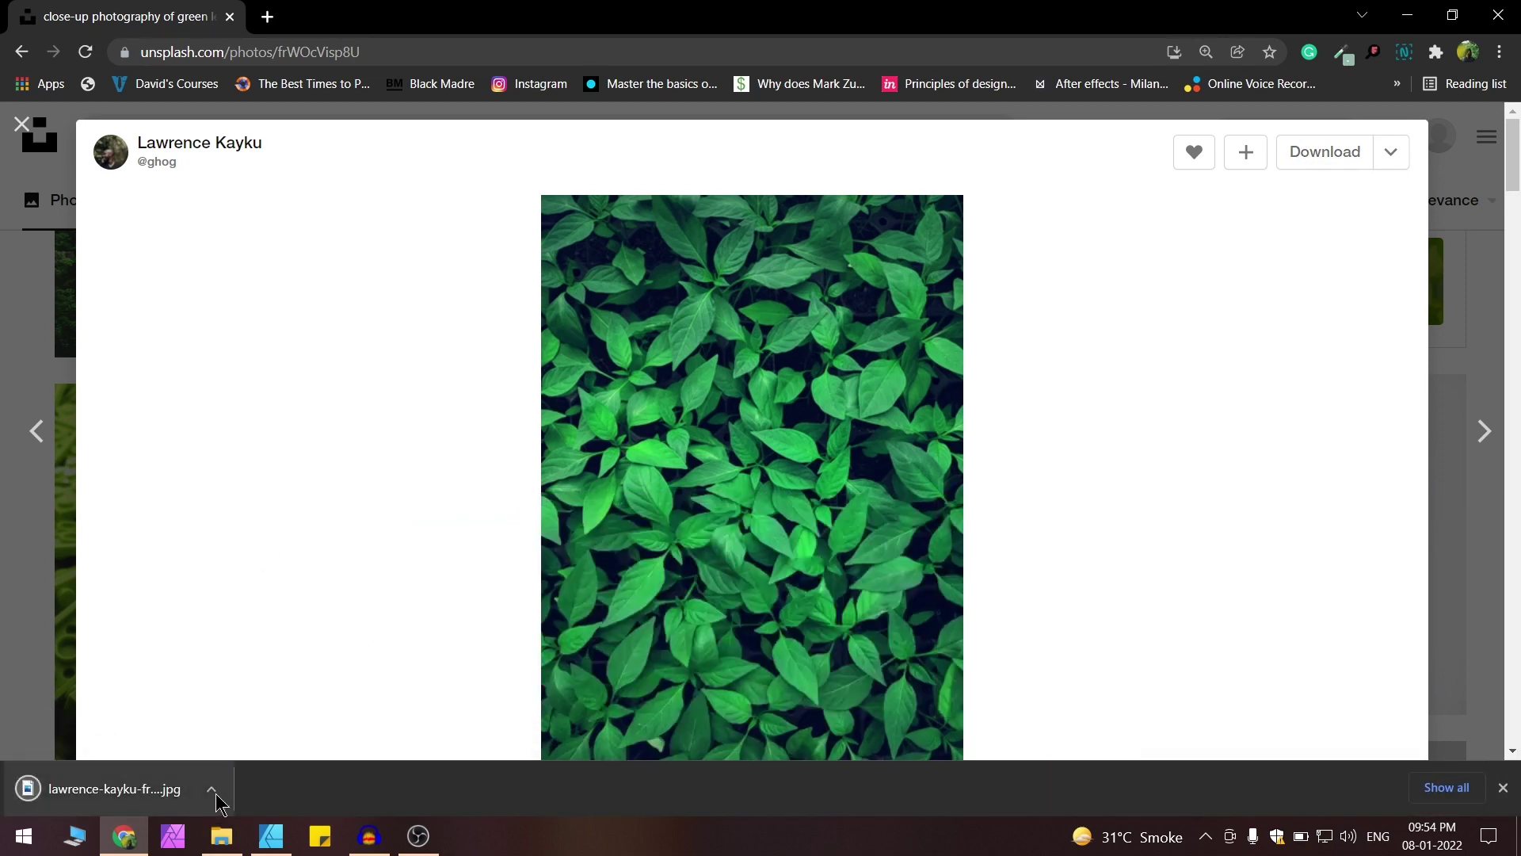
Locate the downloaded leaf photo in its folder and open it as a document in Affinity Designer, leaving nothing selected.
left_click(211, 789)
left_click(284, 722)
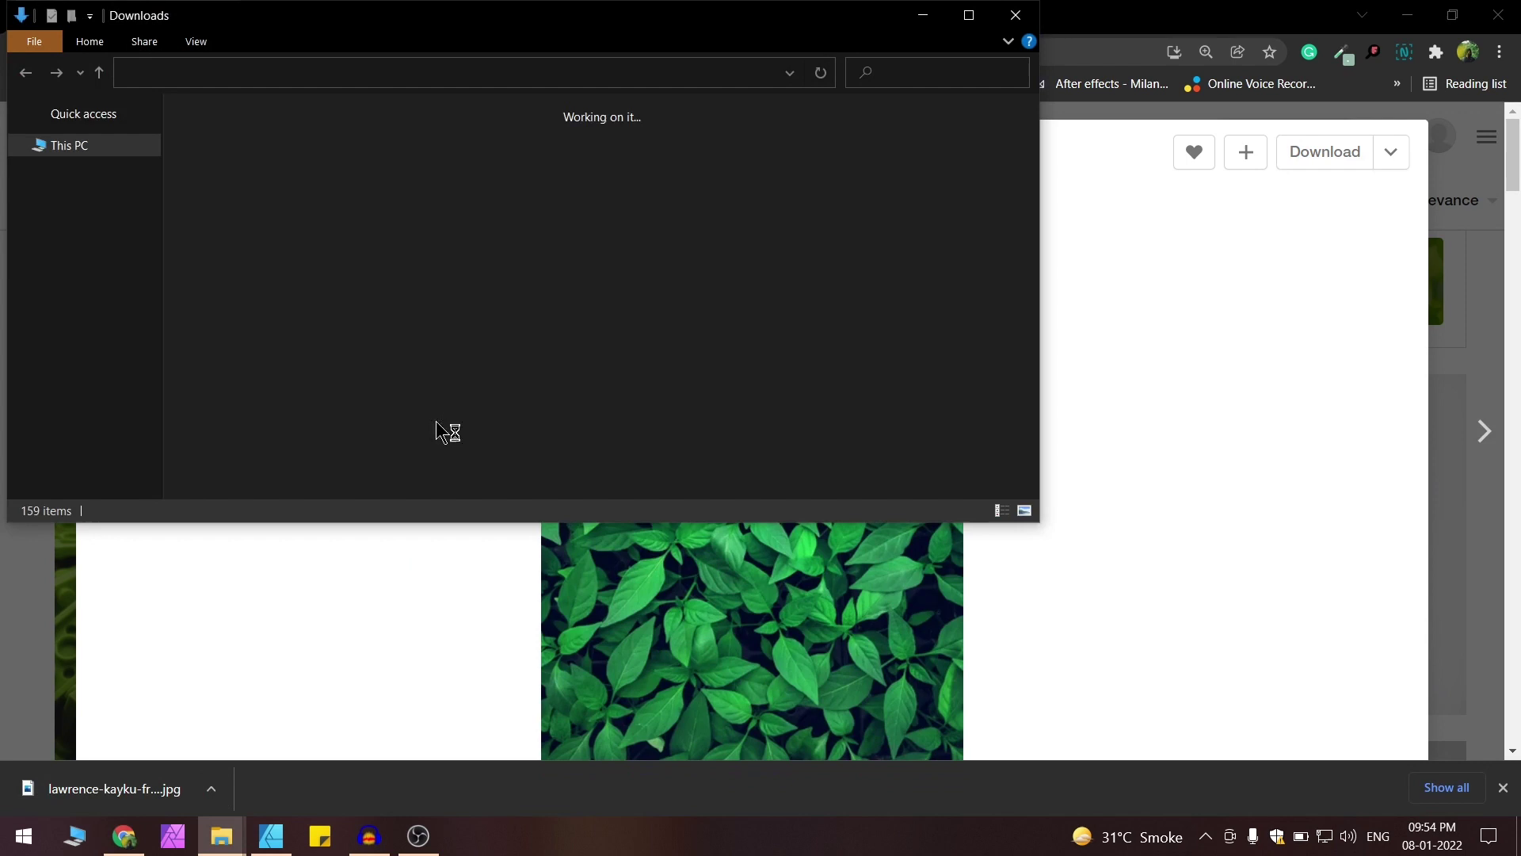
left_click_drag(223, 177, 471, 530)
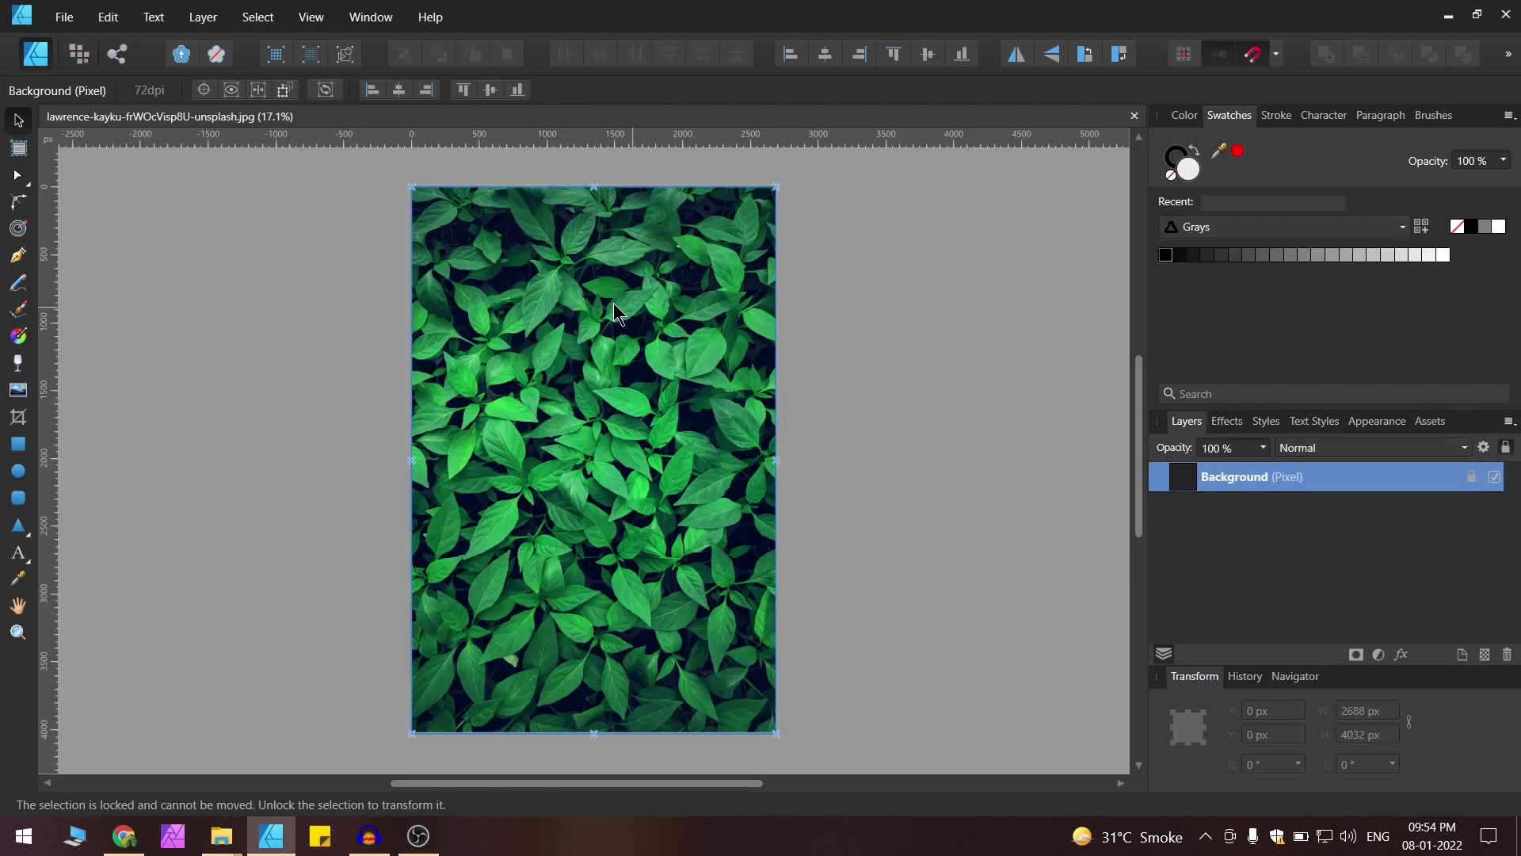
left_click(293, 286)
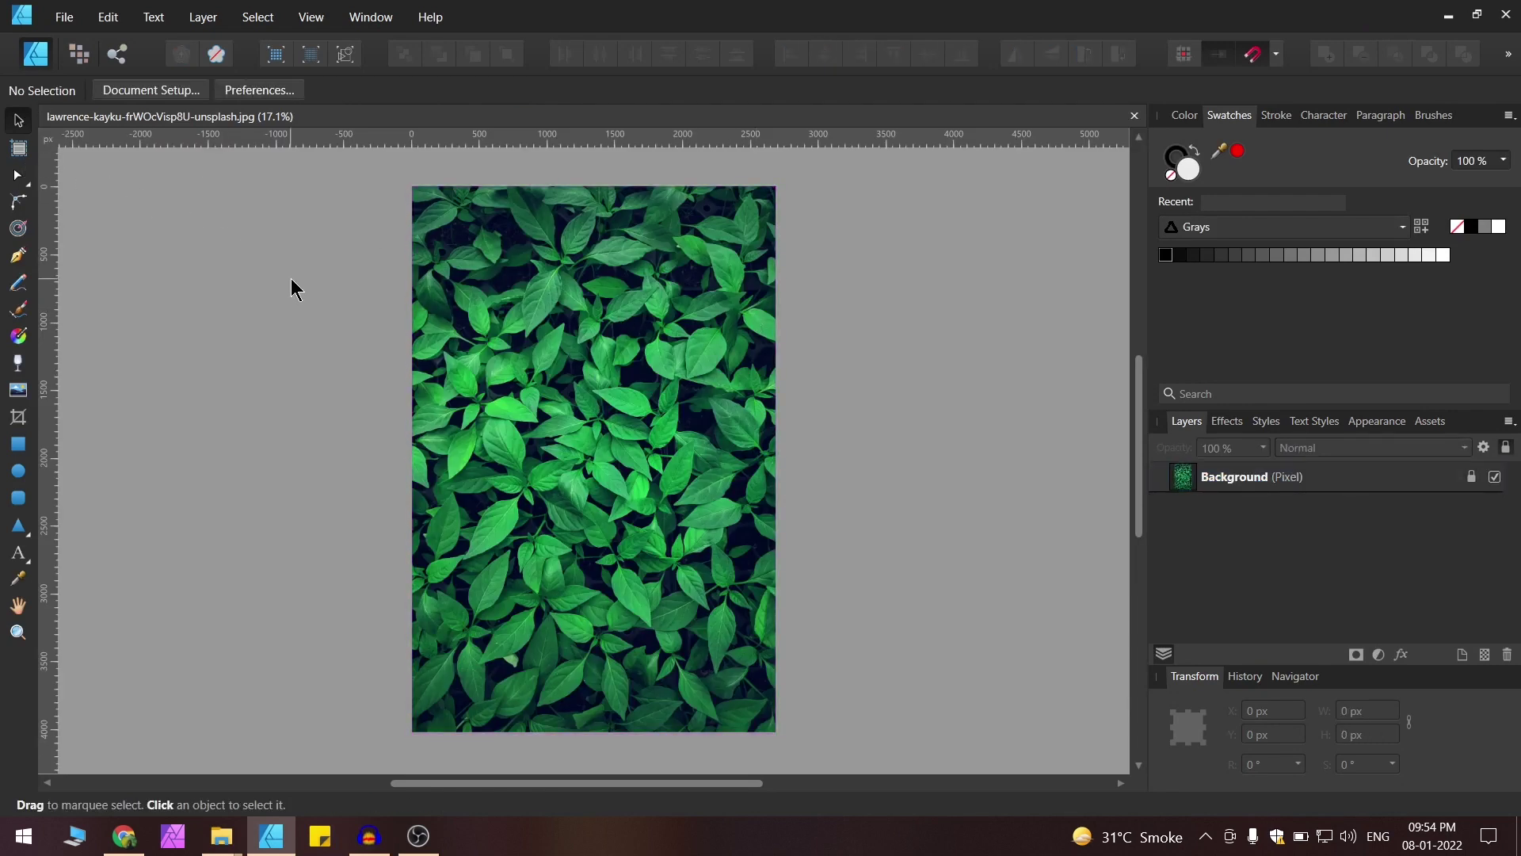
Create a new document from the Social Media Square Post web preset (1080 x 1080 px) at 300 DPI.
key("ctrl+n")
scroll(674, 365, "down", 5)
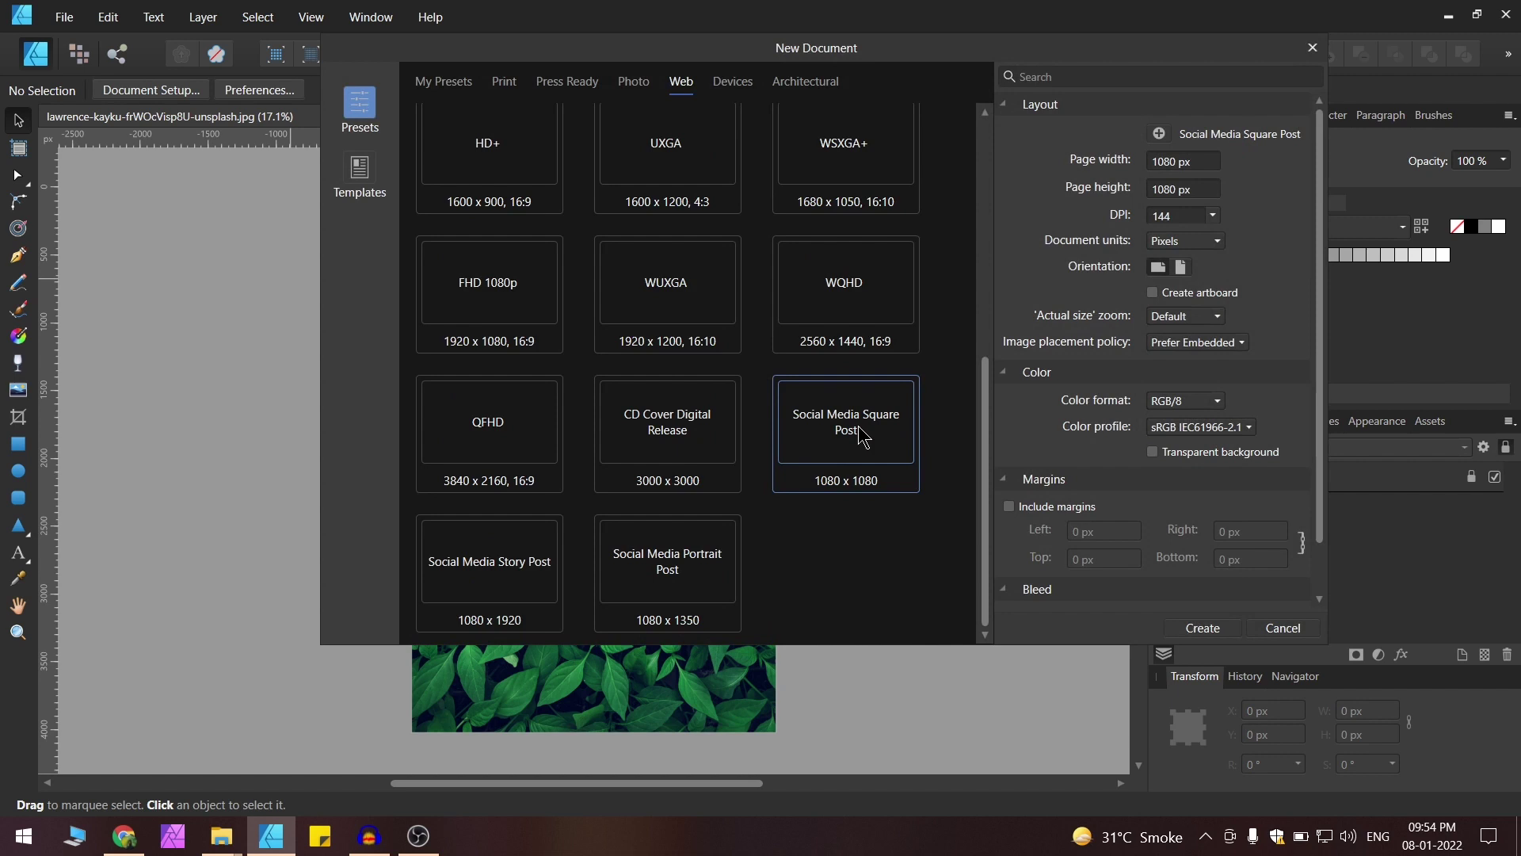
left_click(1213, 215)
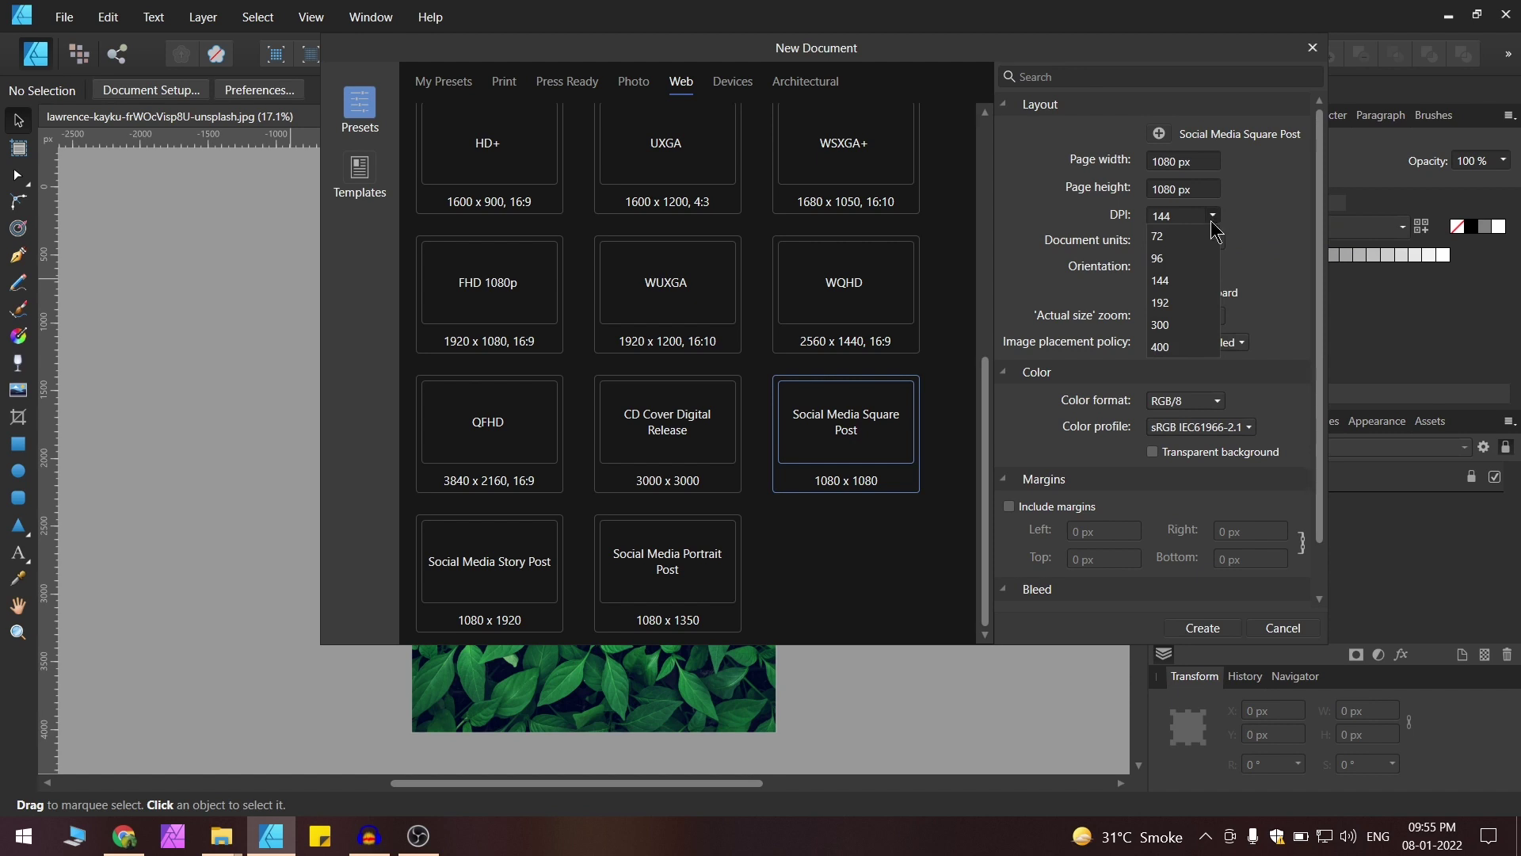
left_click(1171, 332)
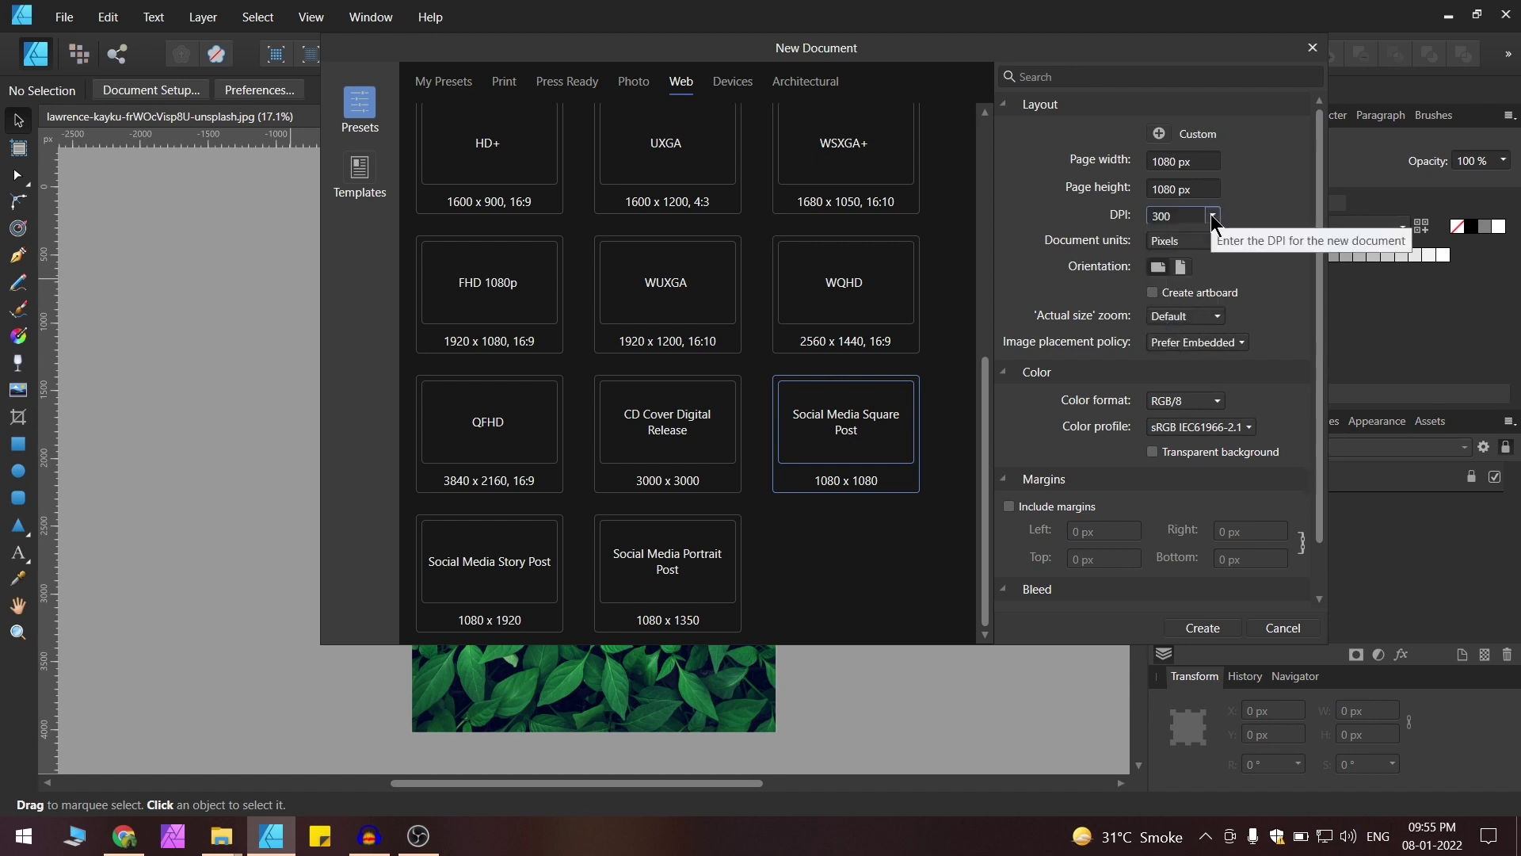
left_click(1202, 627)
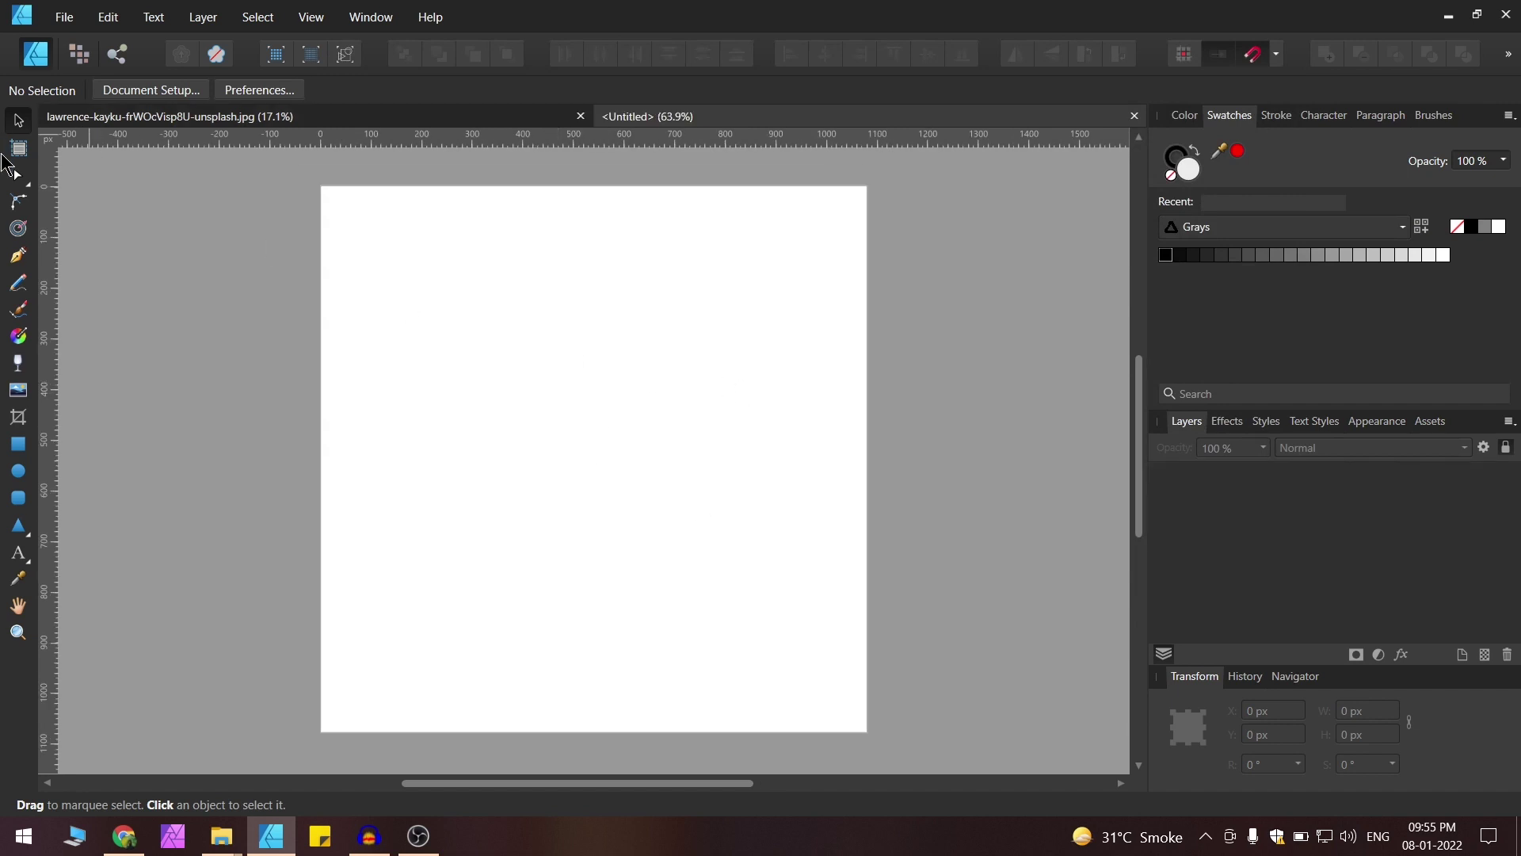
Insert a document-sized artboard in the new document and leave it deselected.
left_click(19, 148)
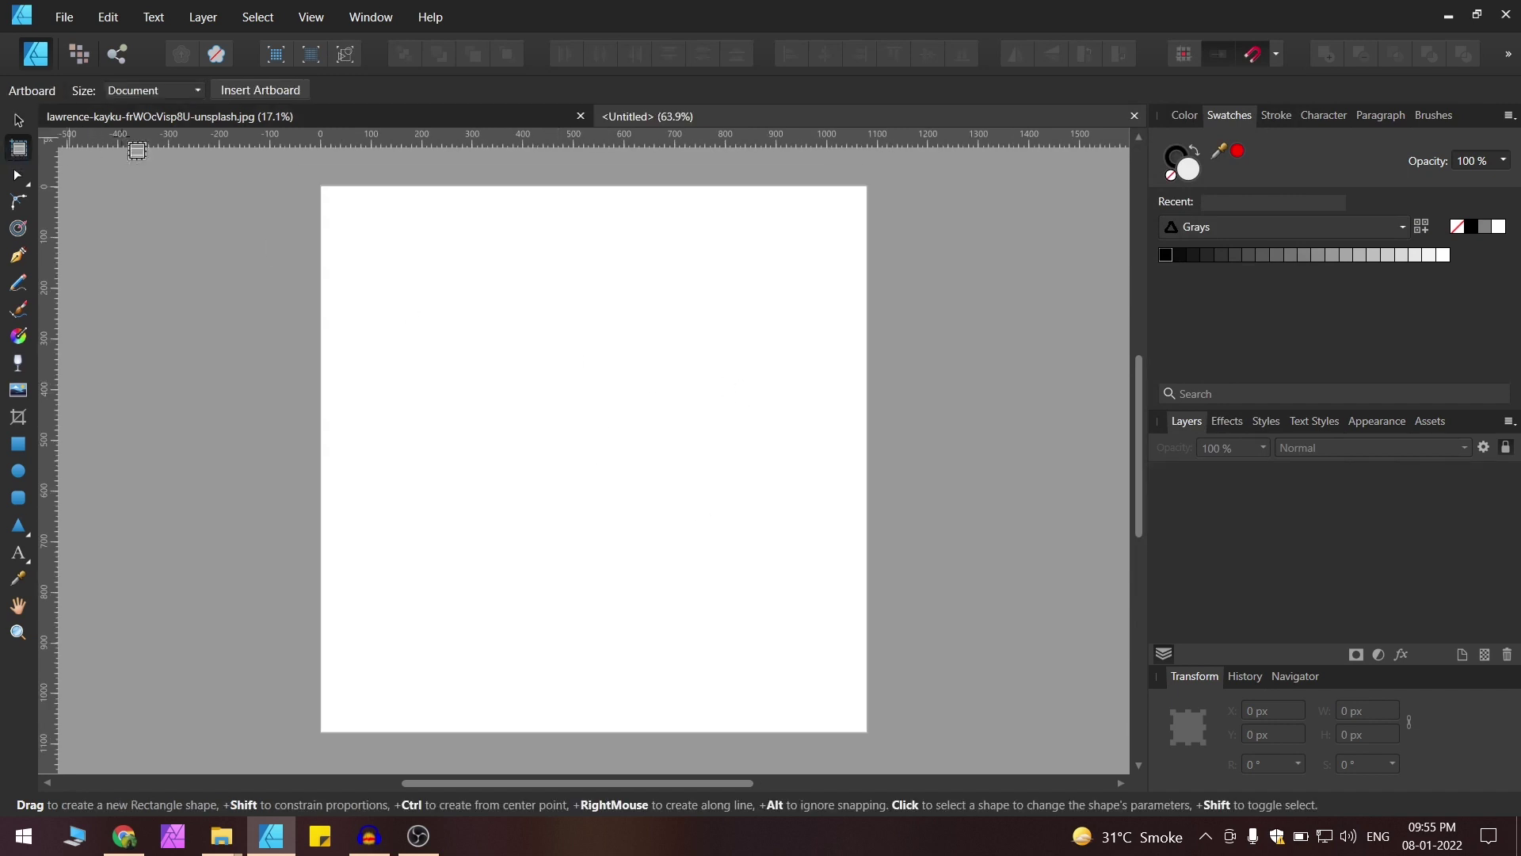
left_click(269, 93)
left_click(18, 121)
left_click(224, 309)
scroll(647, 397, "down", 2)
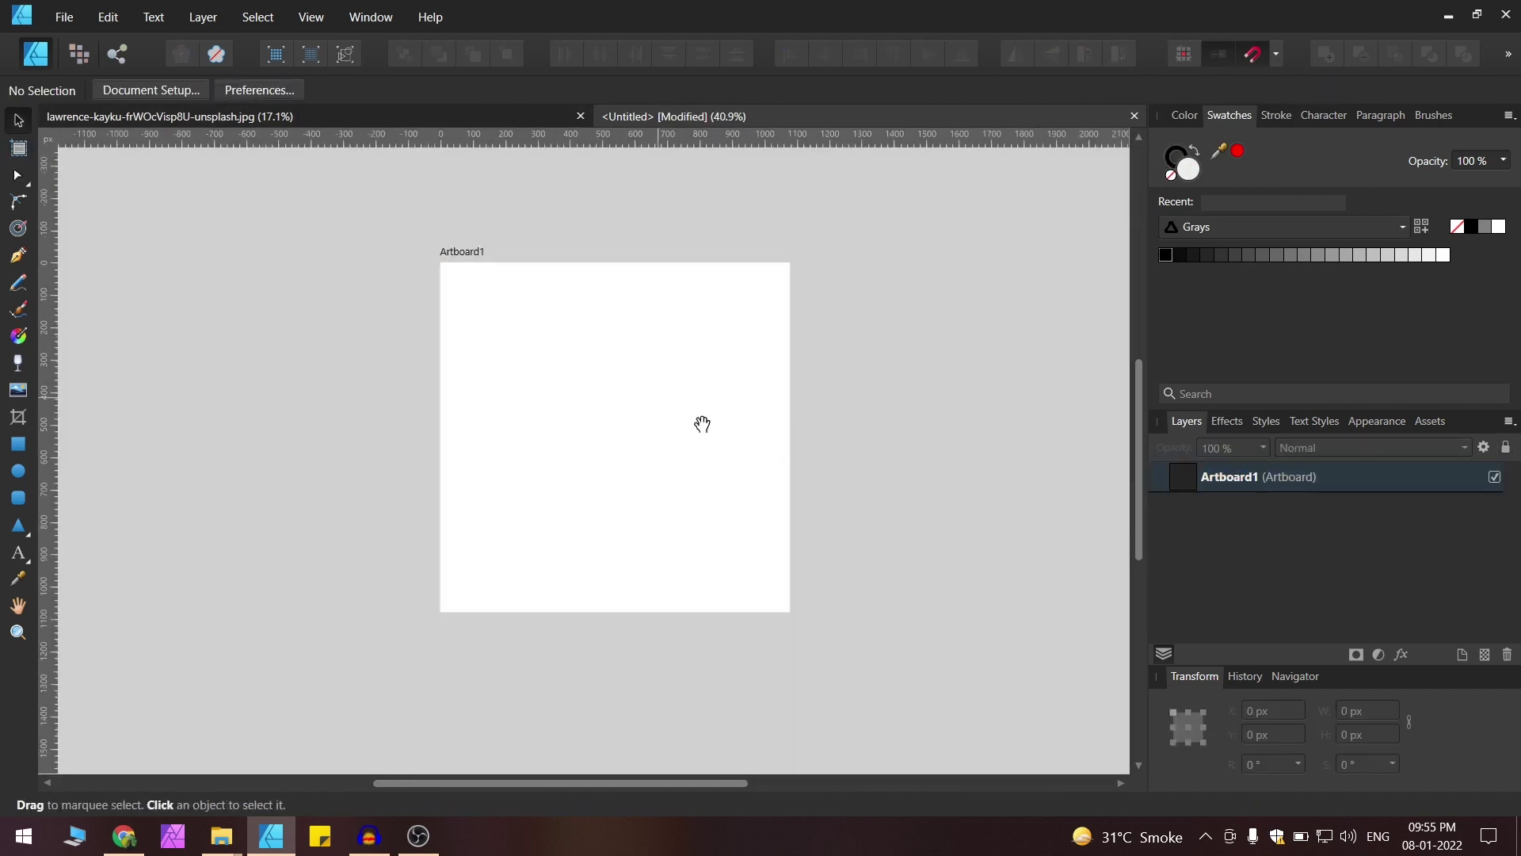
left_click_drag(587, 398, 662, 435)
scroll(715, 395, "up", 1)
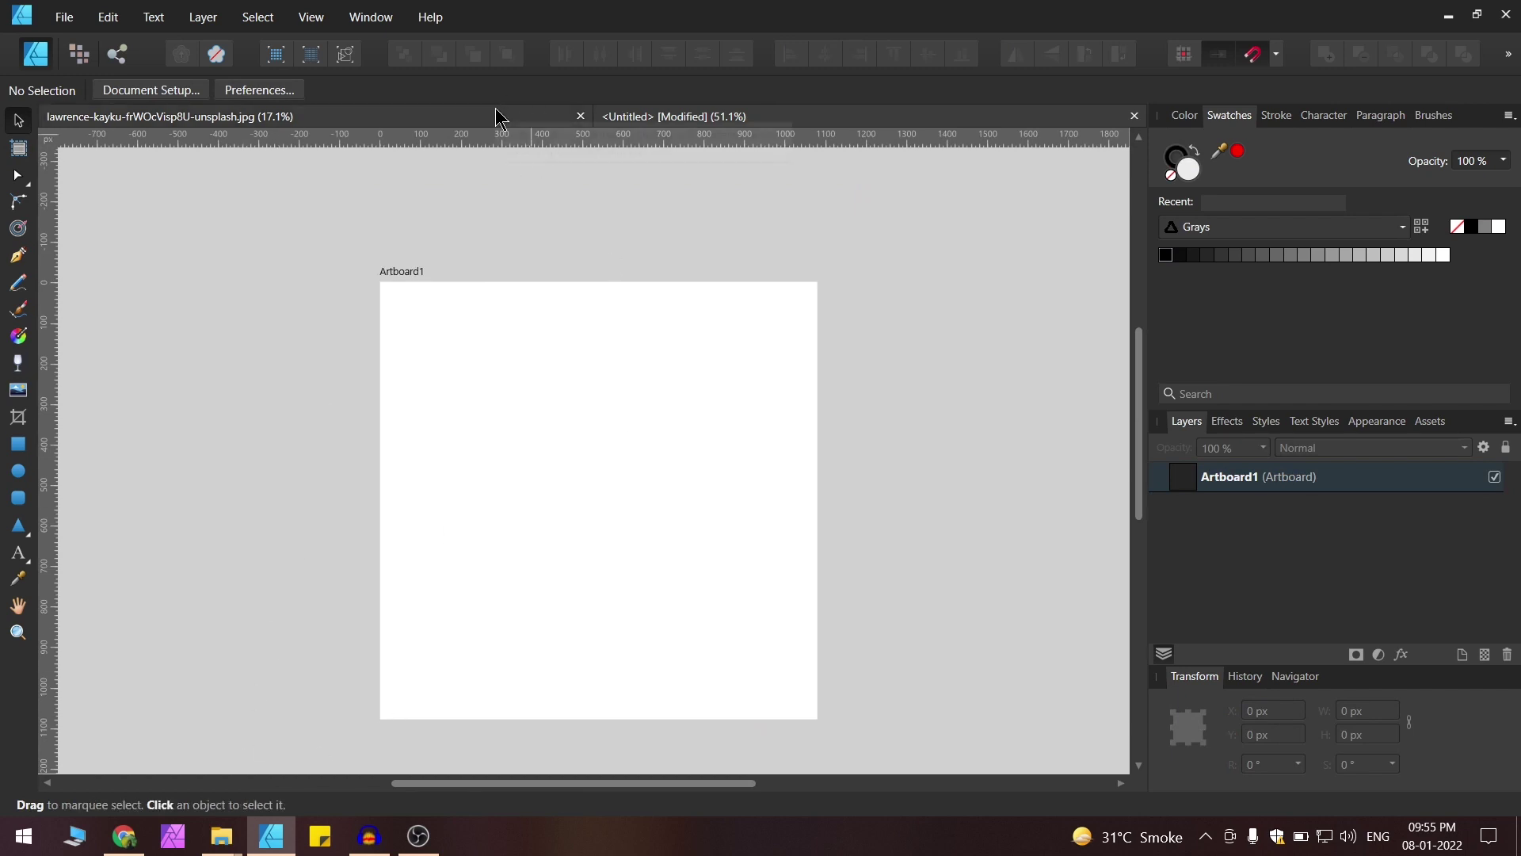
Return to the downloaded leaf photo's folder via Chrome and place the photo in the untitled document beside the artboard.
left_click(126, 834)
left_click(211, 788)
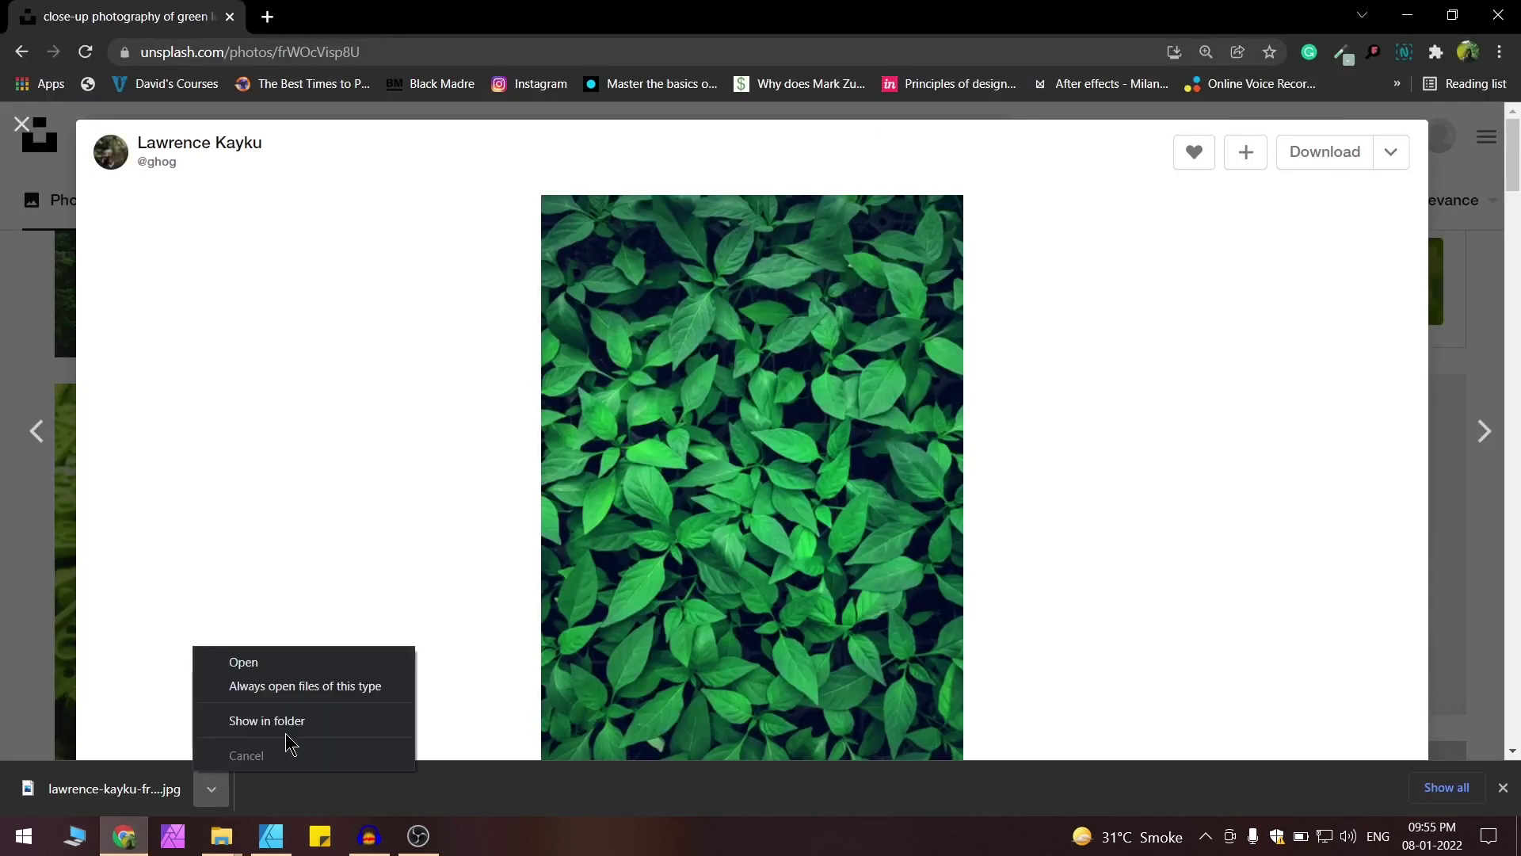
left_click(273, 723)
left_click_drag(214, 151, 809, 341)
scroll(597, 332, "down", 5)
scroll(797, 363, "down", 2)
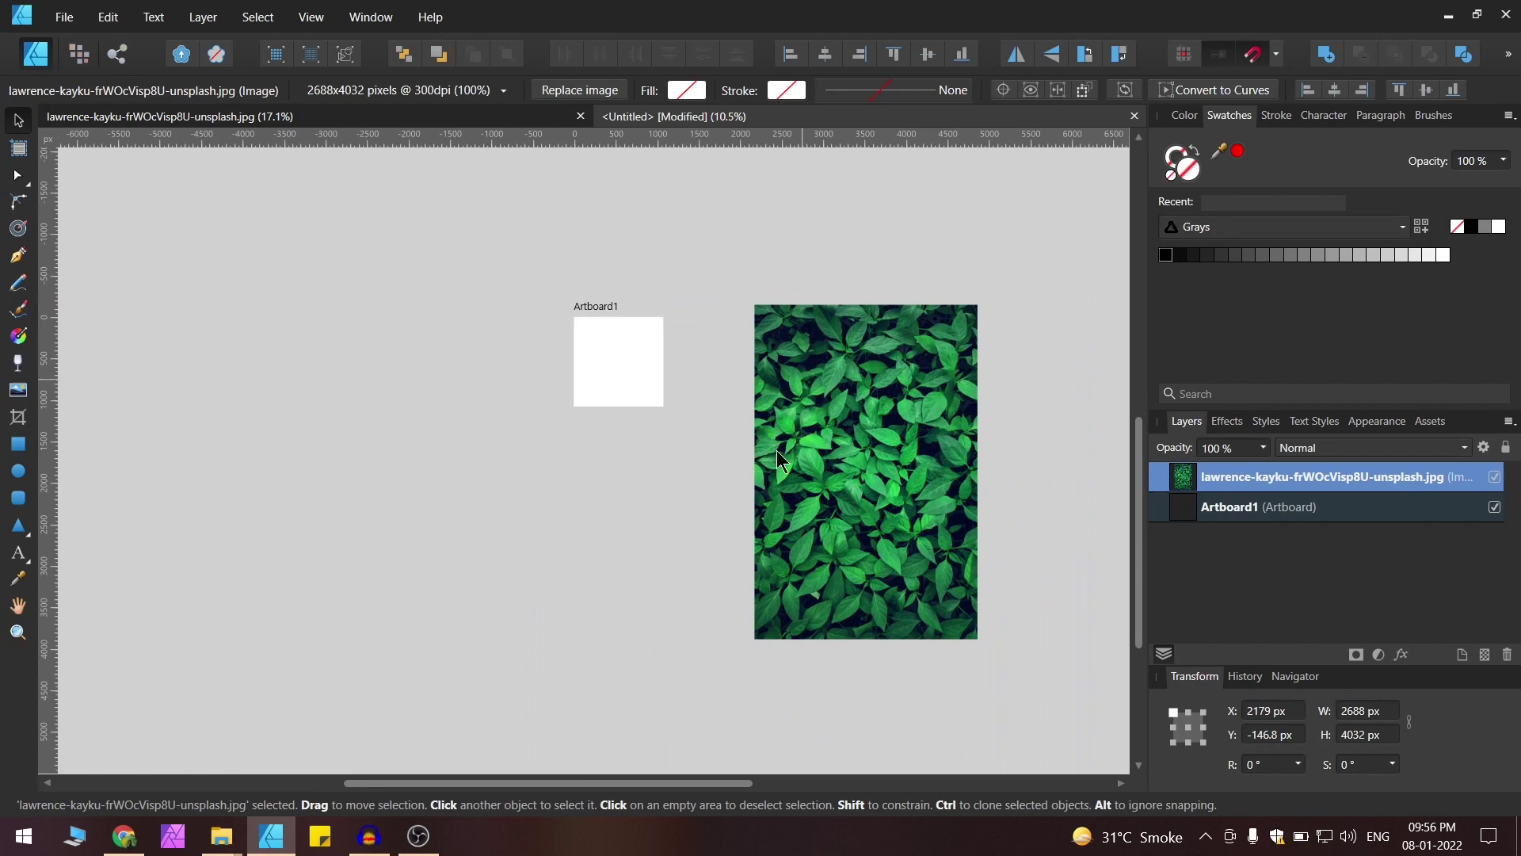
Activate the Artistic Text tool and set its font to Gotham with the Black weight.
left_click_drag(563, 342, 680, 417)
scroll(681, 417, "up", 9)
left_click_drag(814, 486, 711, 475)
scroll(711, 475, "down", 2)
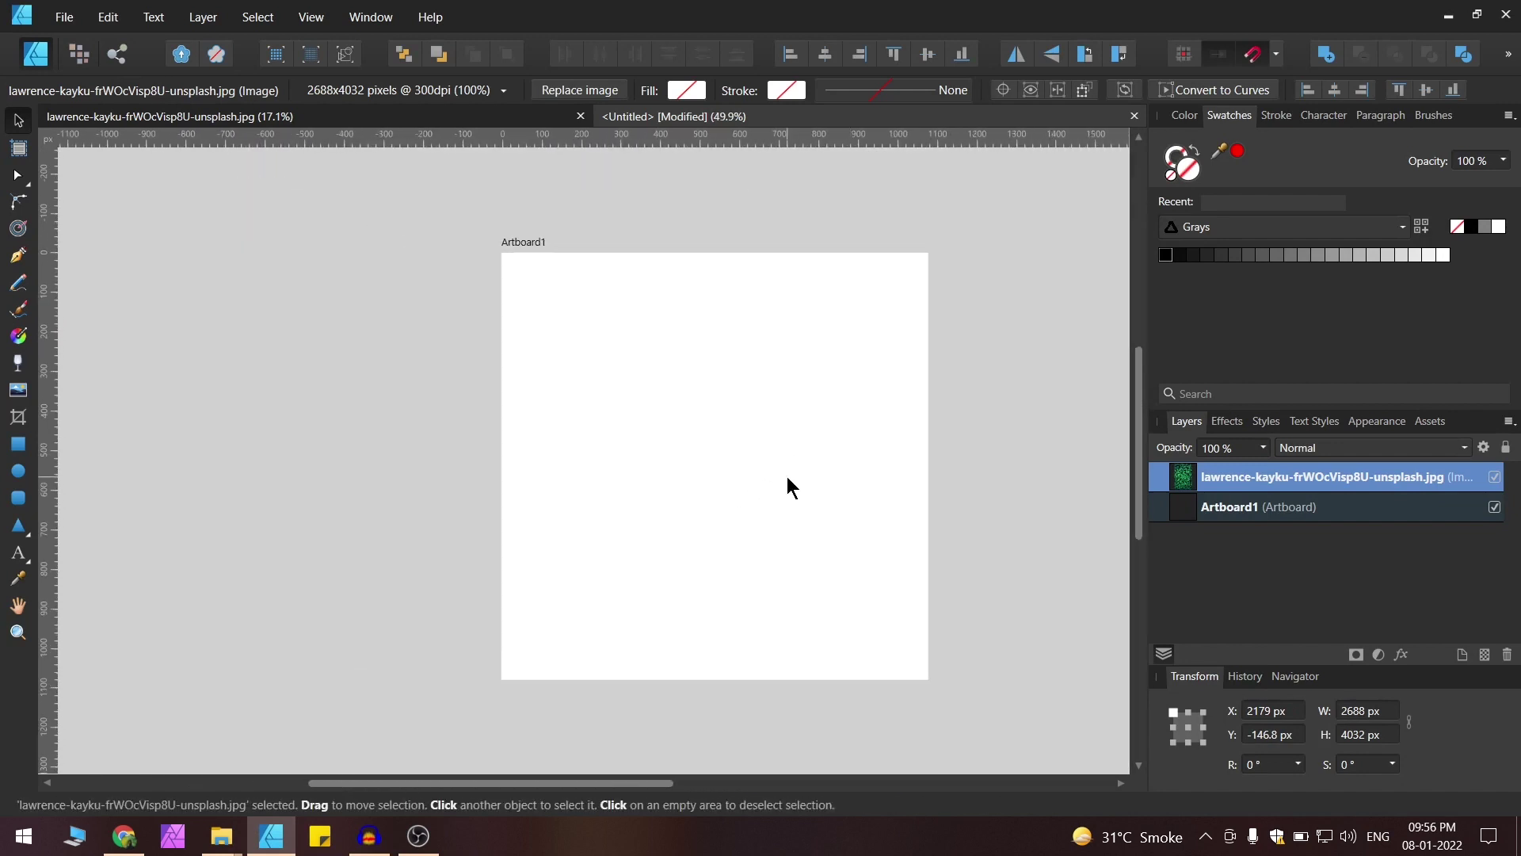
left_click(17, 557)
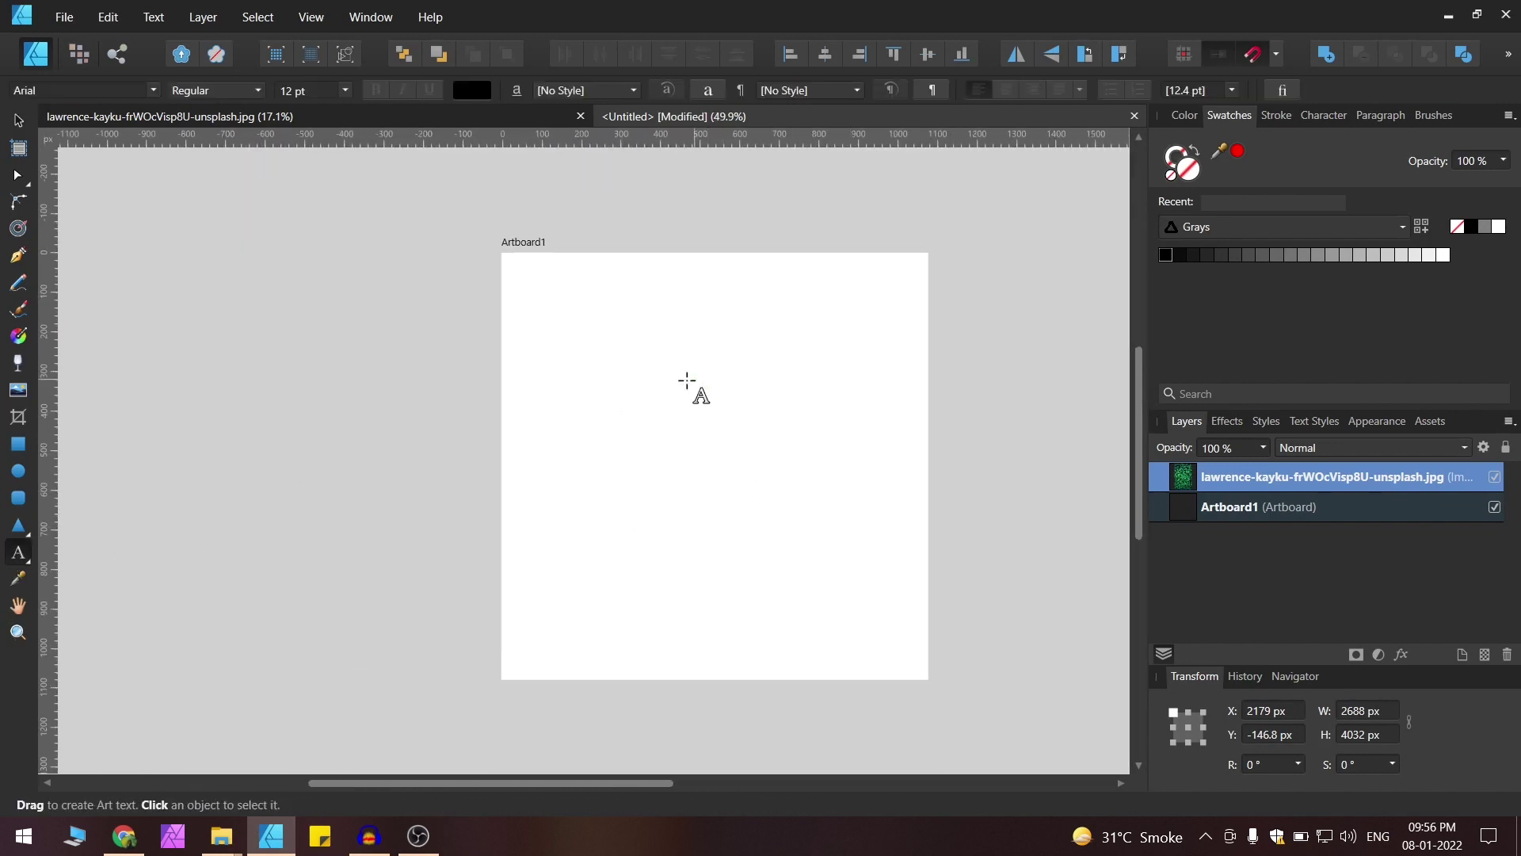
left_click(81, 92)
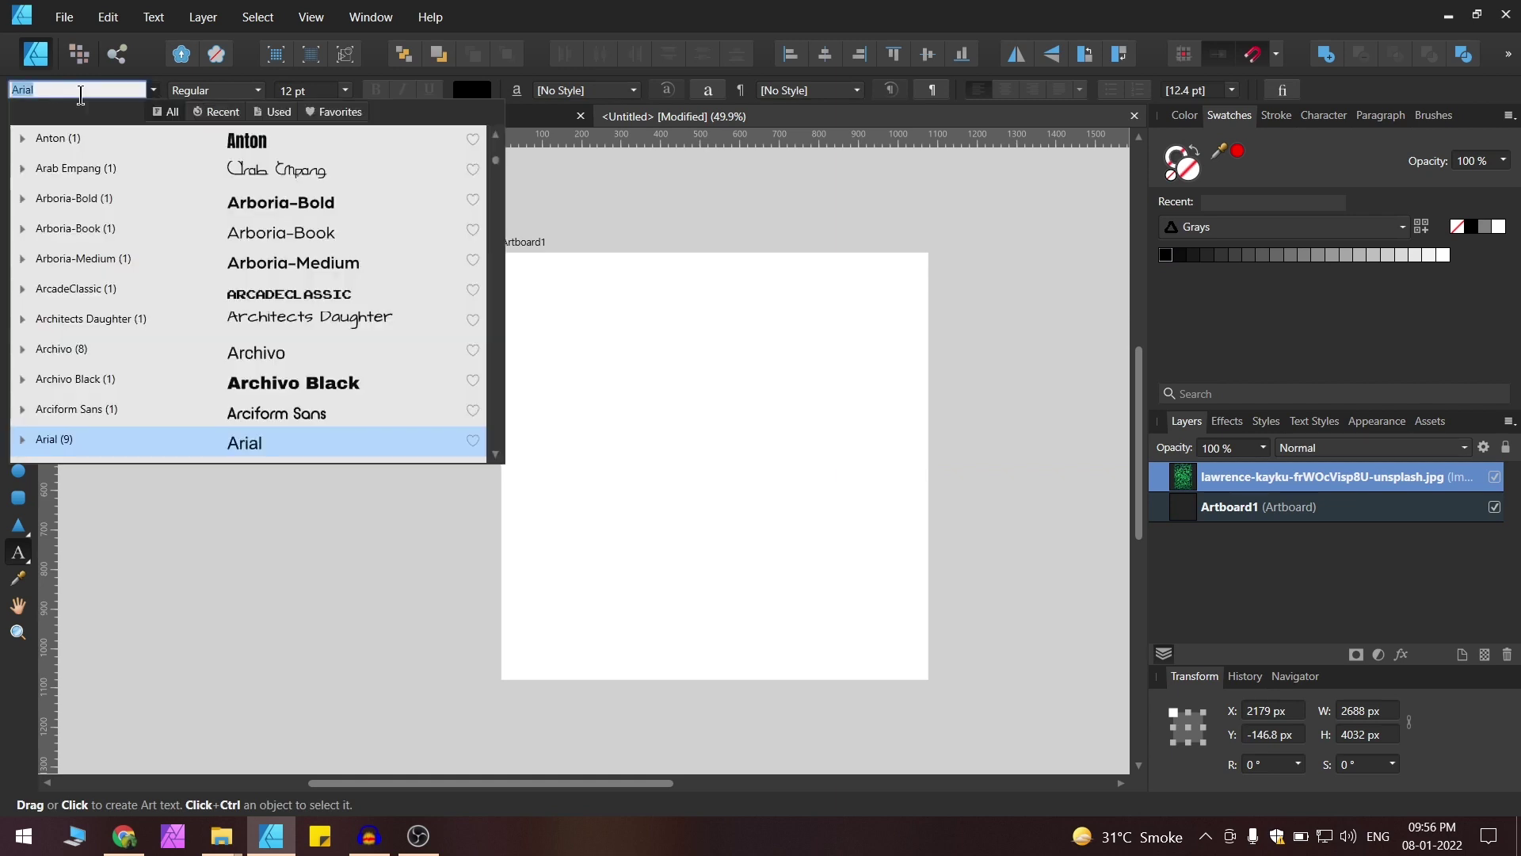
type("gotham")
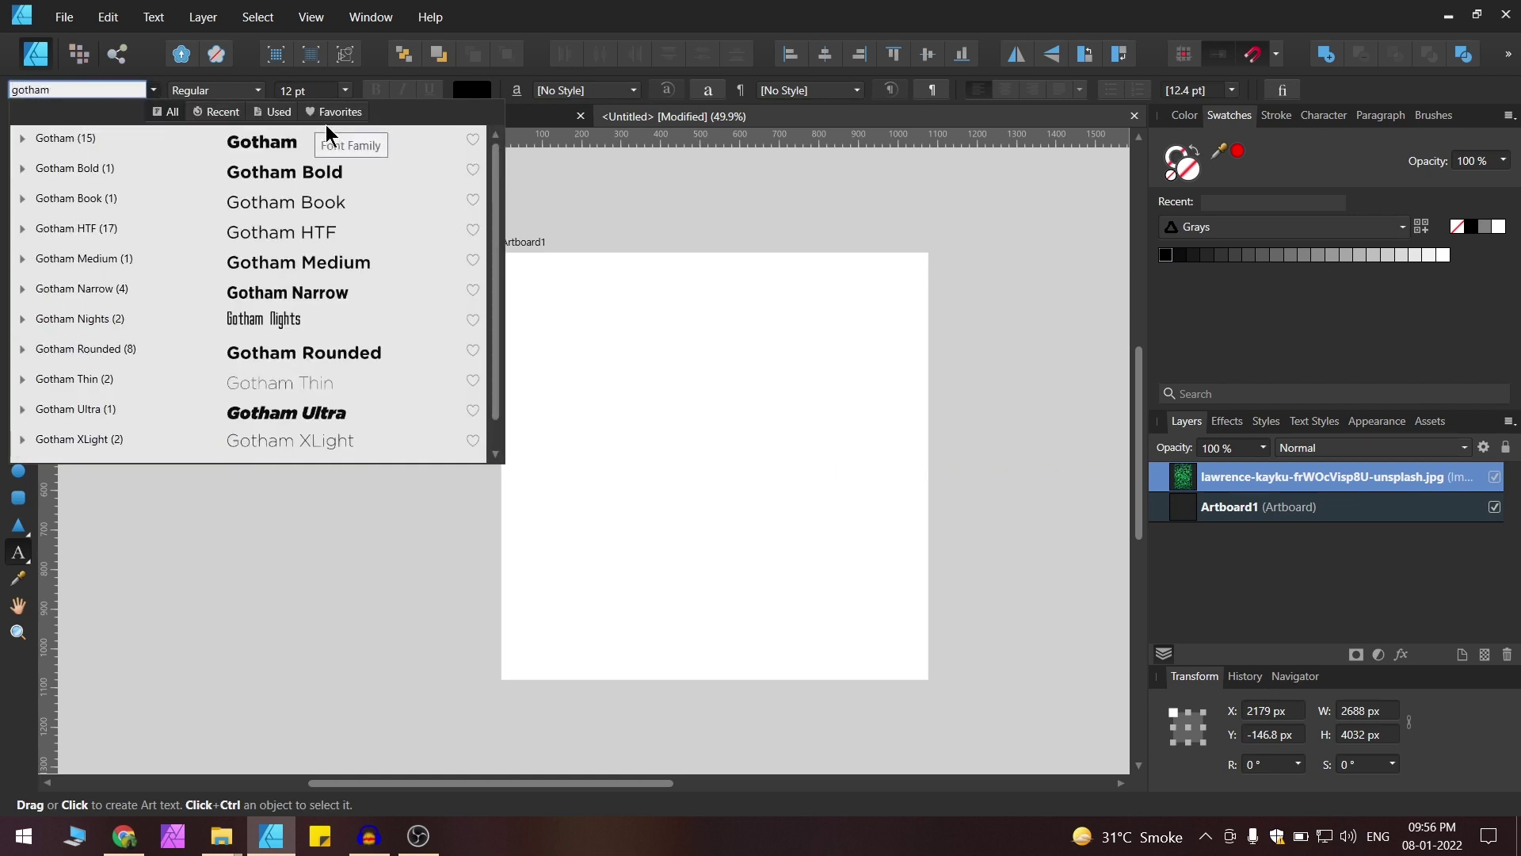
left_click(316, 141)
left_click(220, 89)
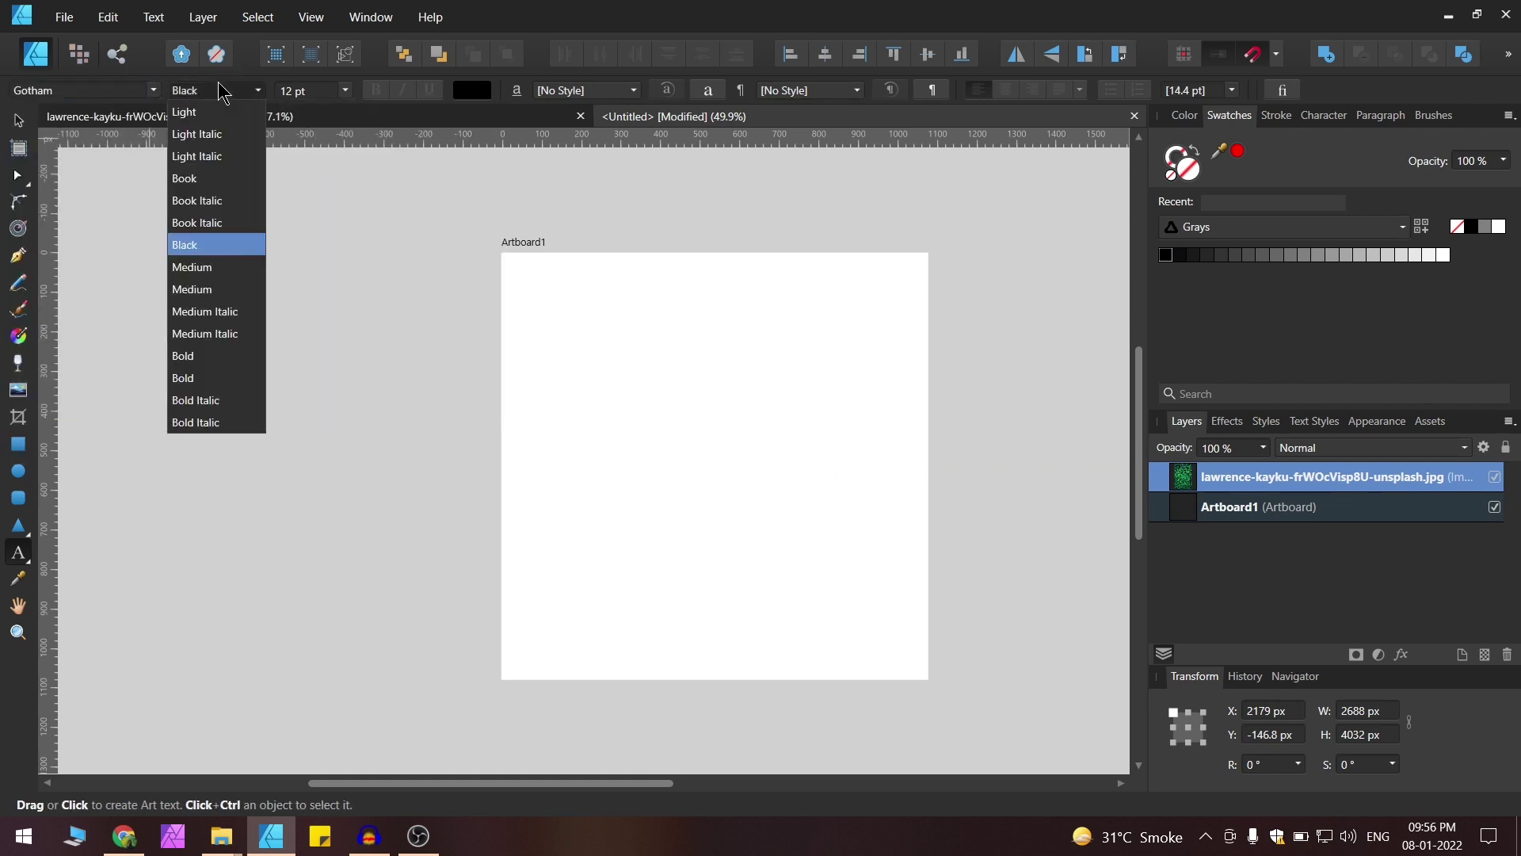
left_click(210, 254)
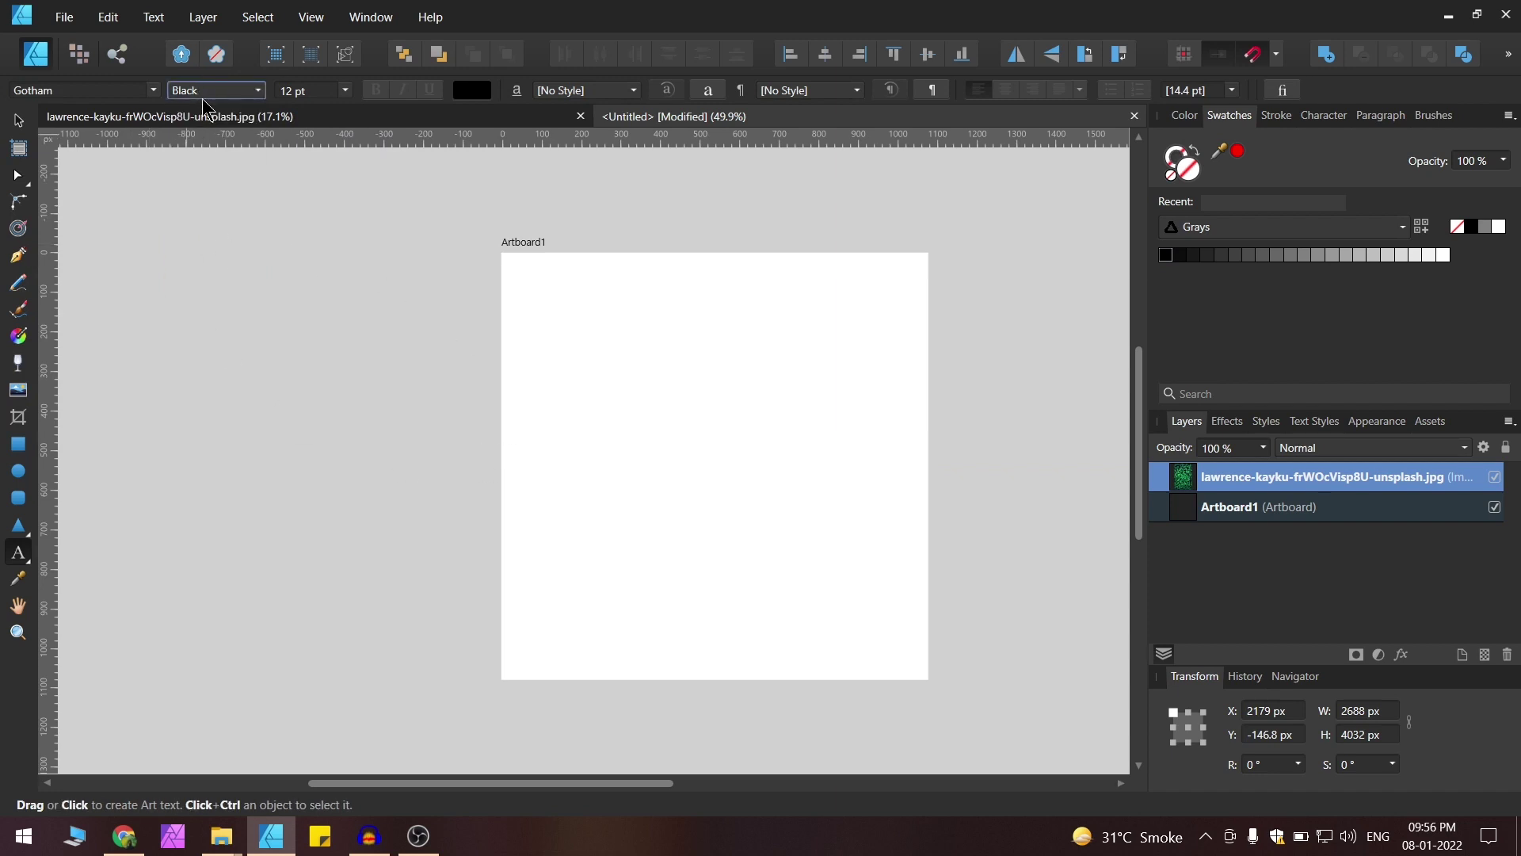
Try the Bold weight, start an art text object near the artboard's centre and set its weight to Black.
left_click(203, 92)
left_click(210, 356)
left_click(670, 423)
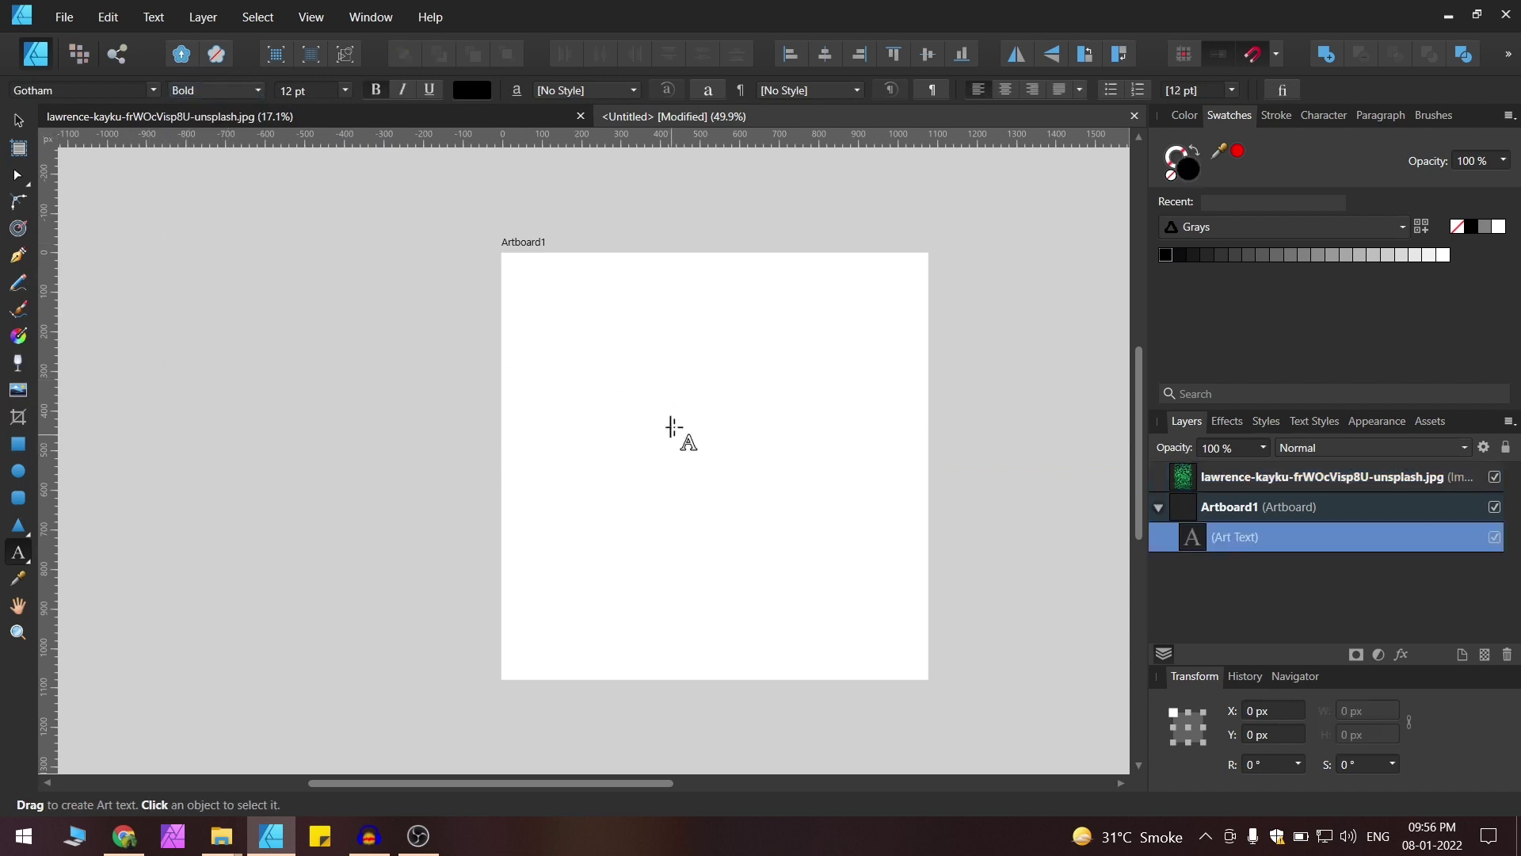
left_click(225, 95)
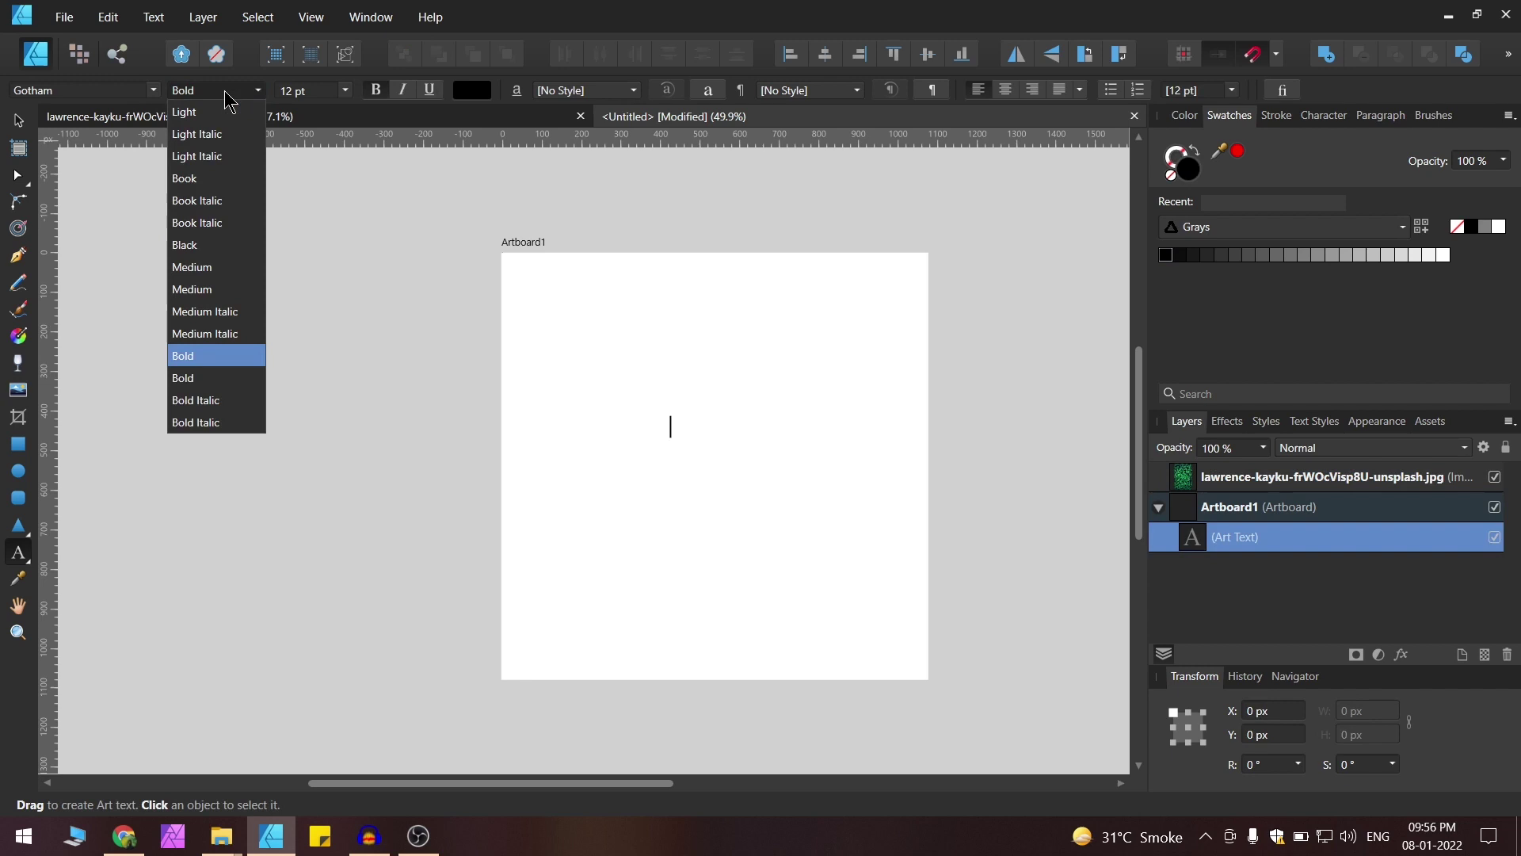
left_click(210, 248)
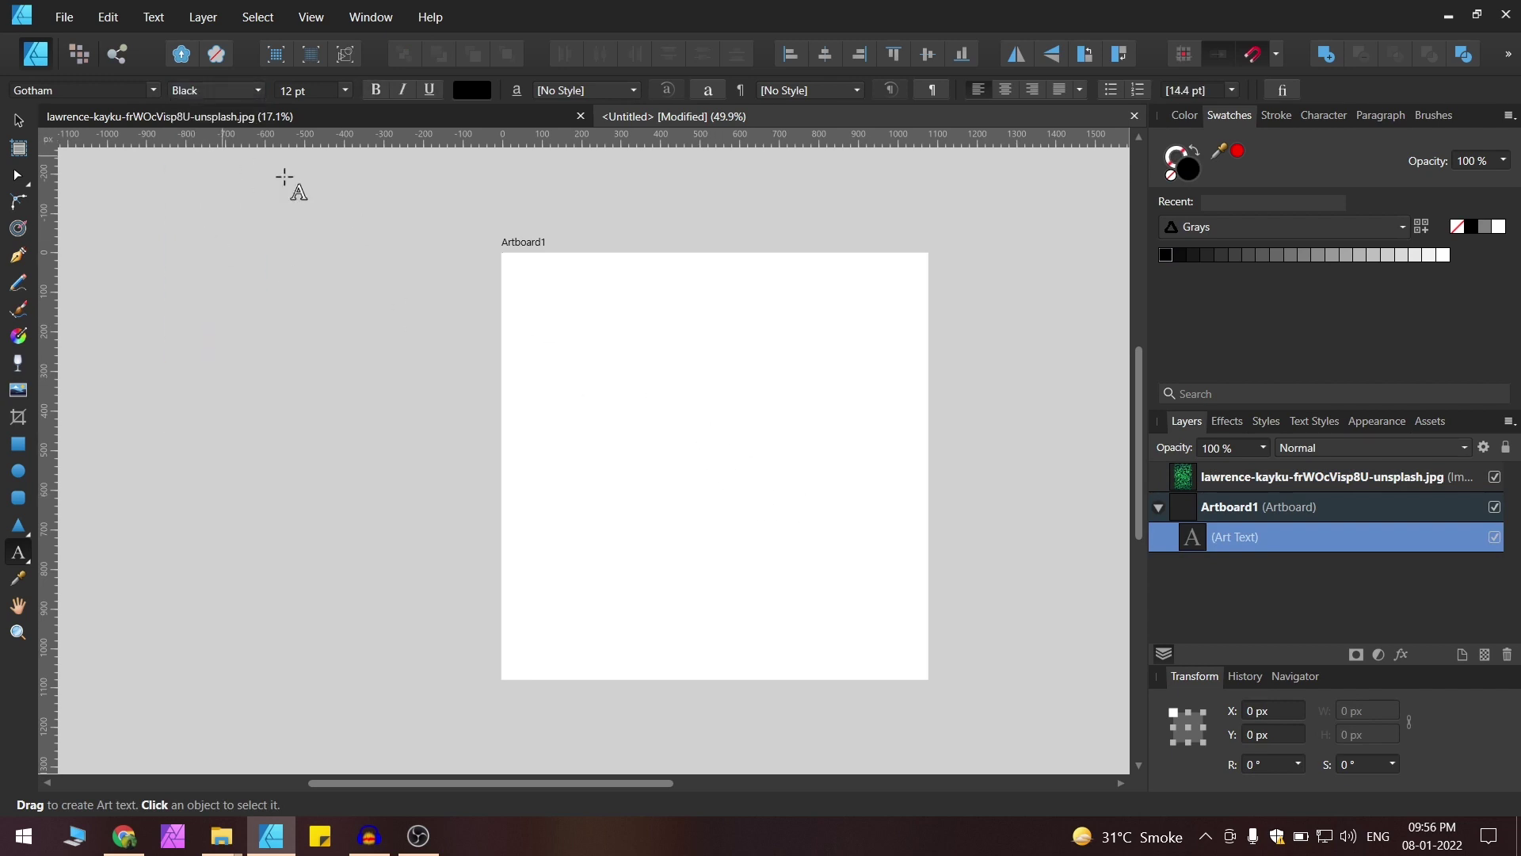
Enter the letter "A" in the text object, finish text editing and keep the letter selected with the Move tool.
scroll(773, 436, "up", 5)
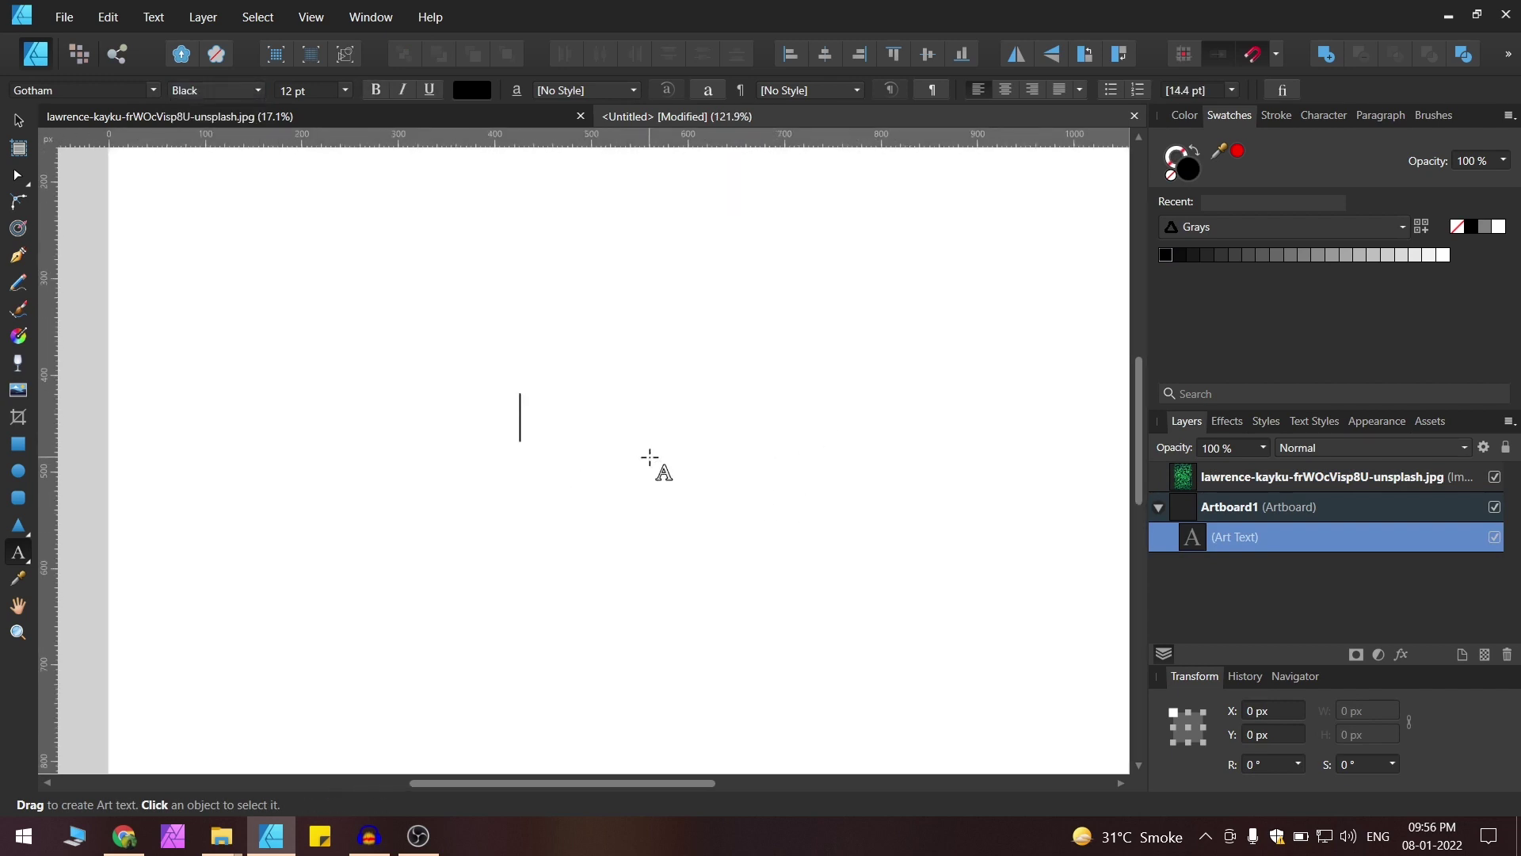
type("A")
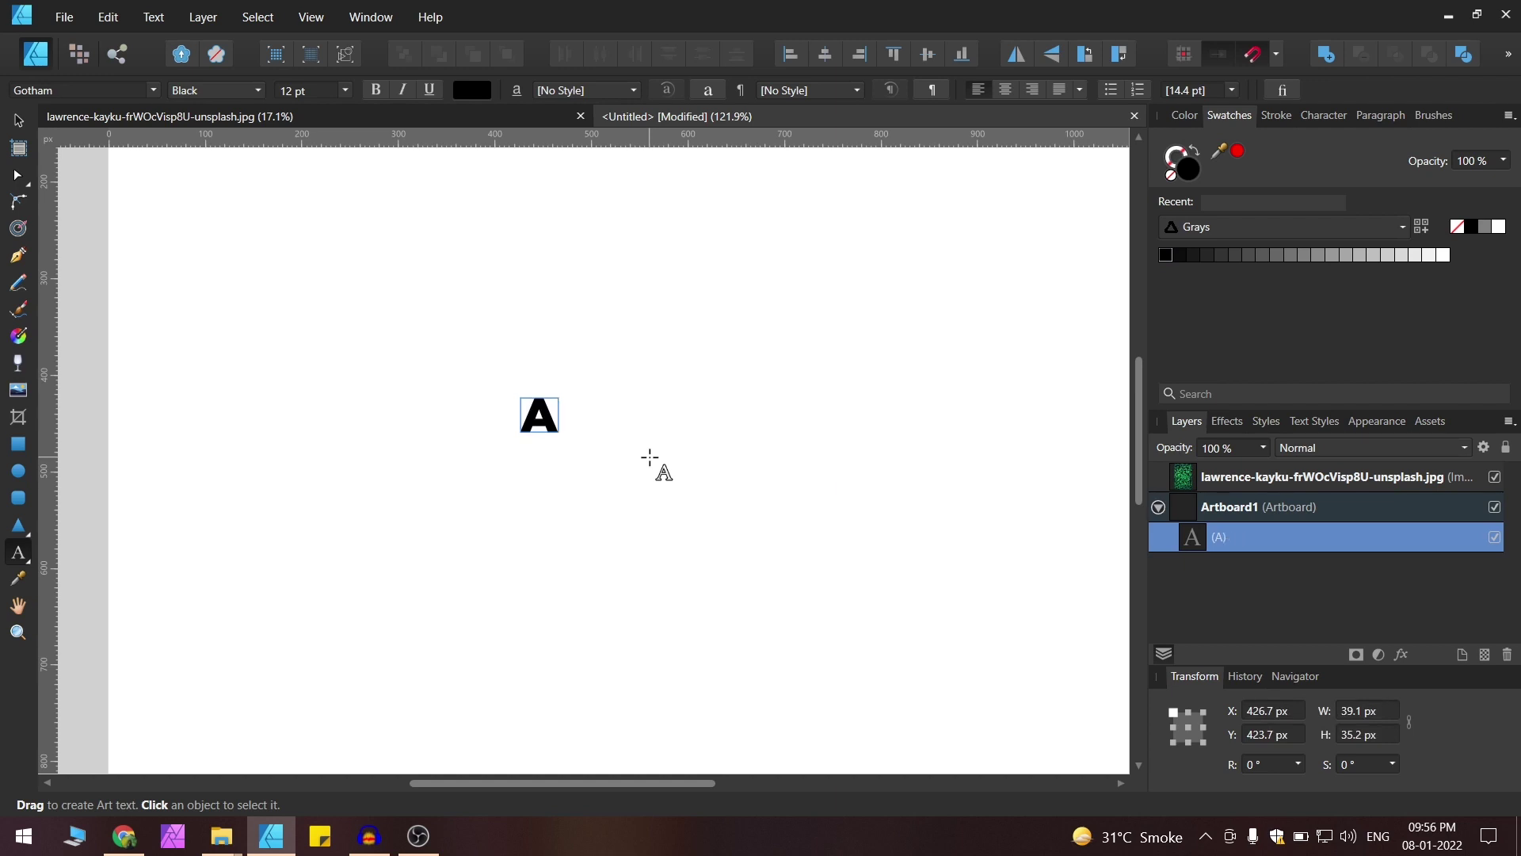
key("Escape")
left_click(17, 121)
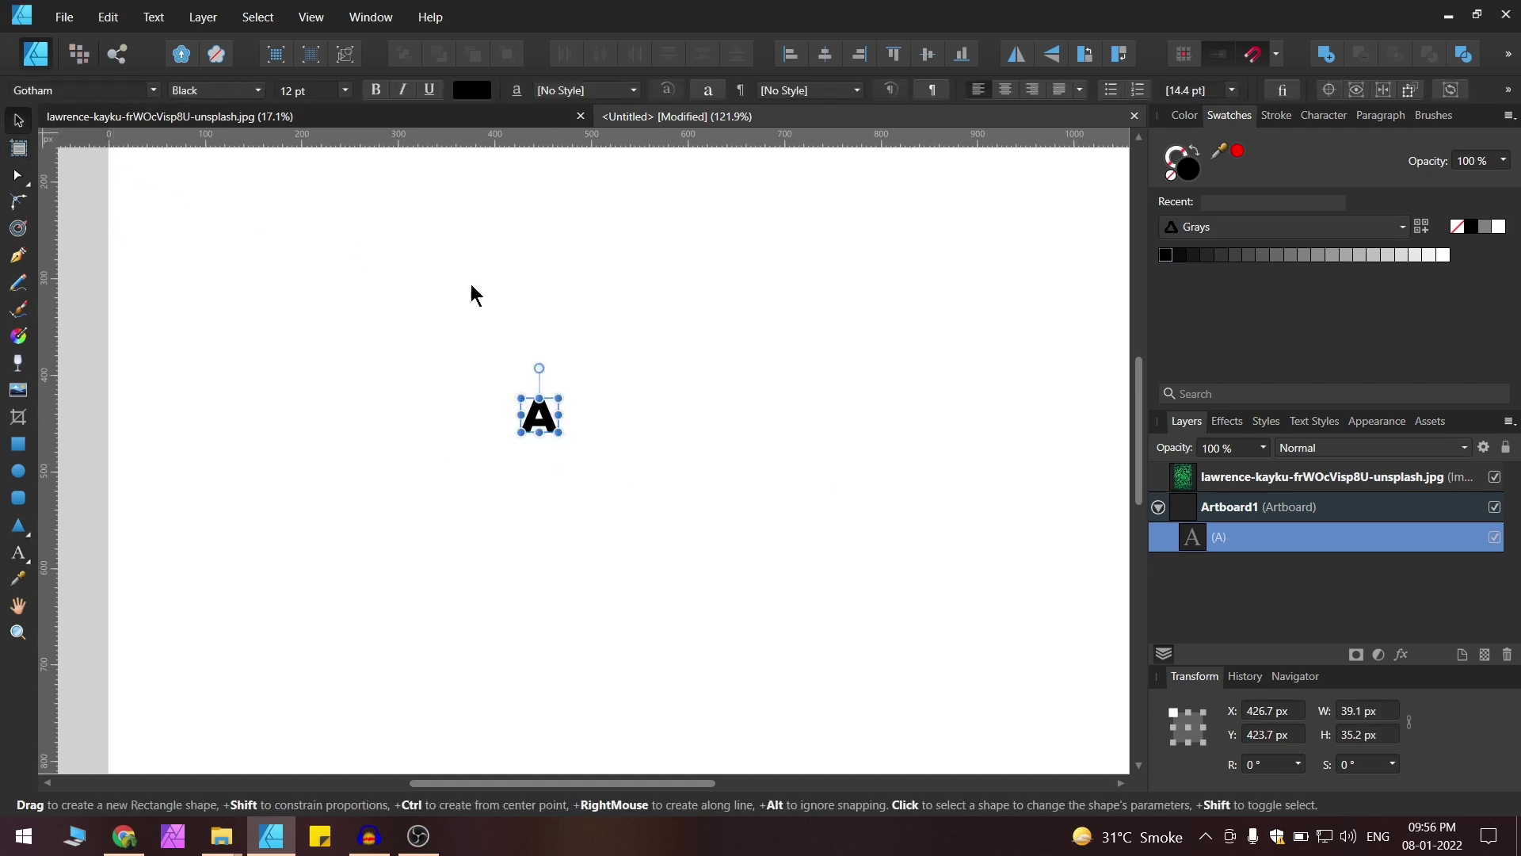
scroll(563, 317, "down", 5)
scroll(567, 388, "up", 5)
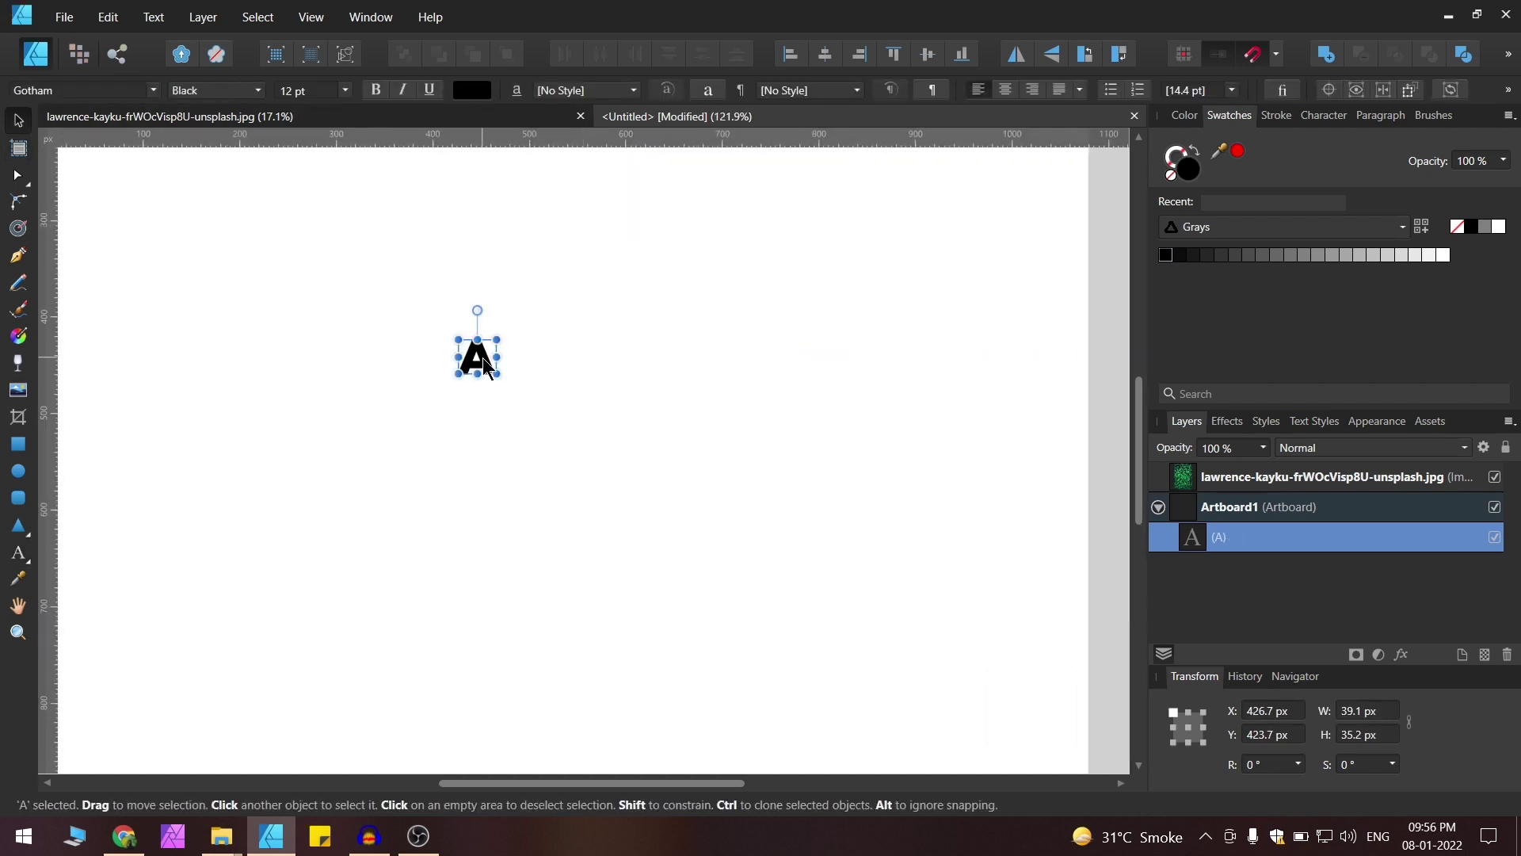
Enlarge the letter "A" to about 444 x 400 px and centre it on the artboard horizontally and vertically.
left_click_drag(497, 374, 911, 682)
scroll(619, 349, "down", 4)
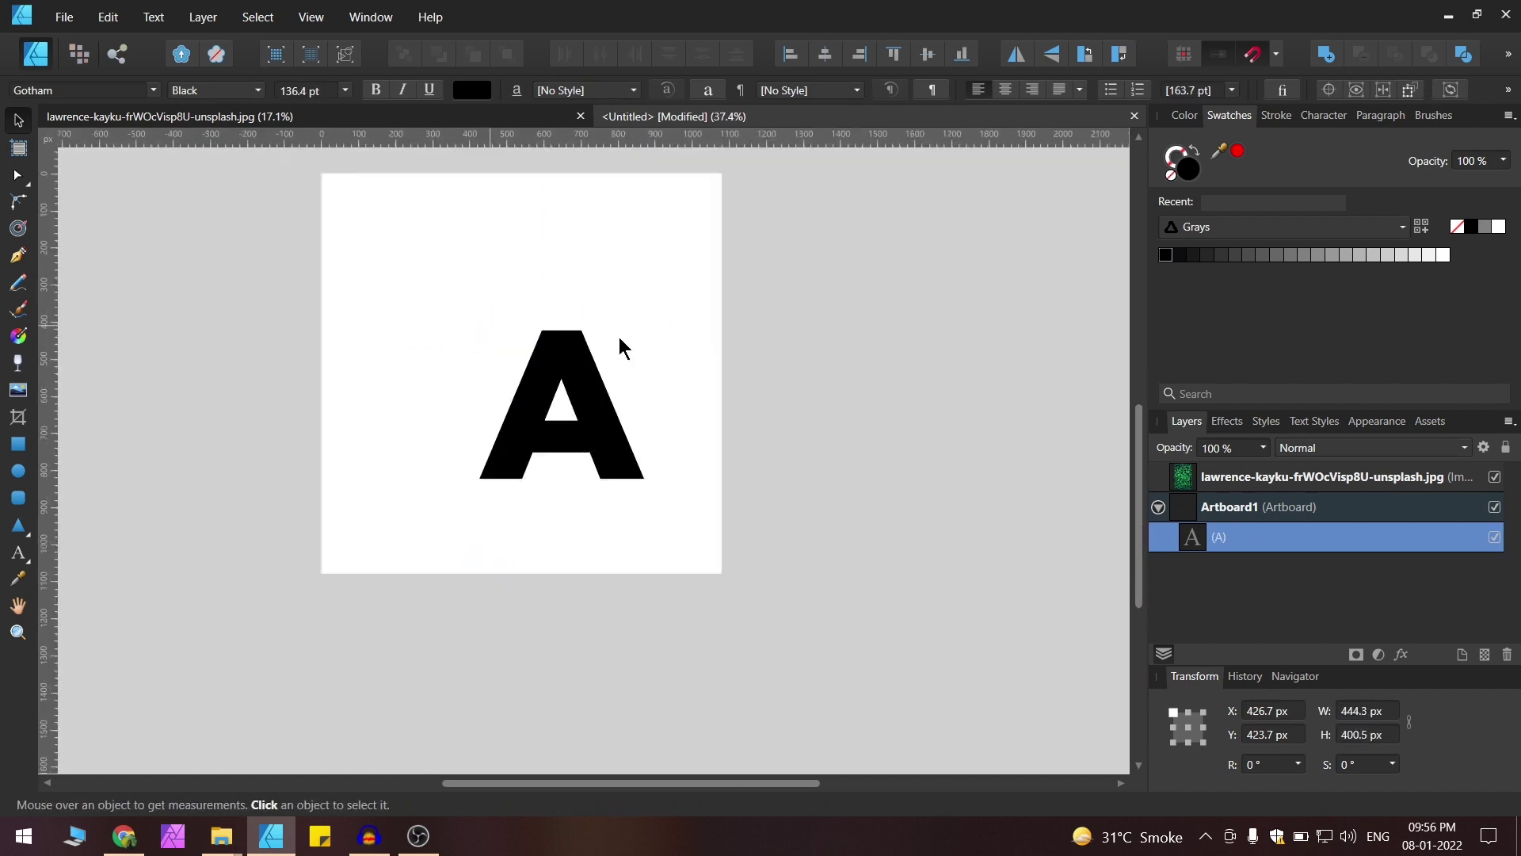
scroll(567, 316, "down", 1)
scroll(718, 468, "up", 3)
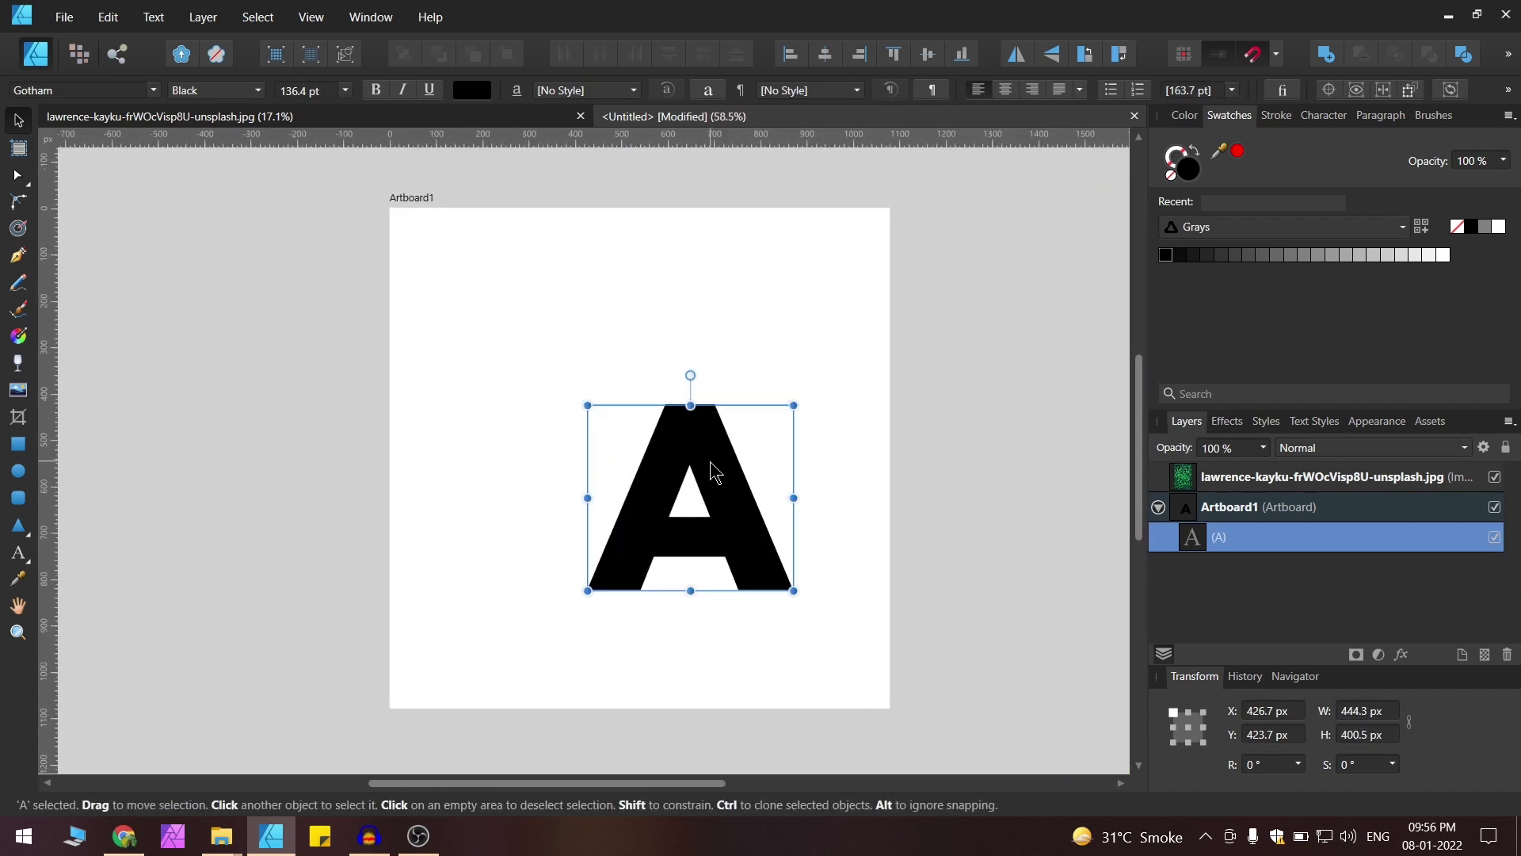
left_click_drag(716, 472, 666, 441)
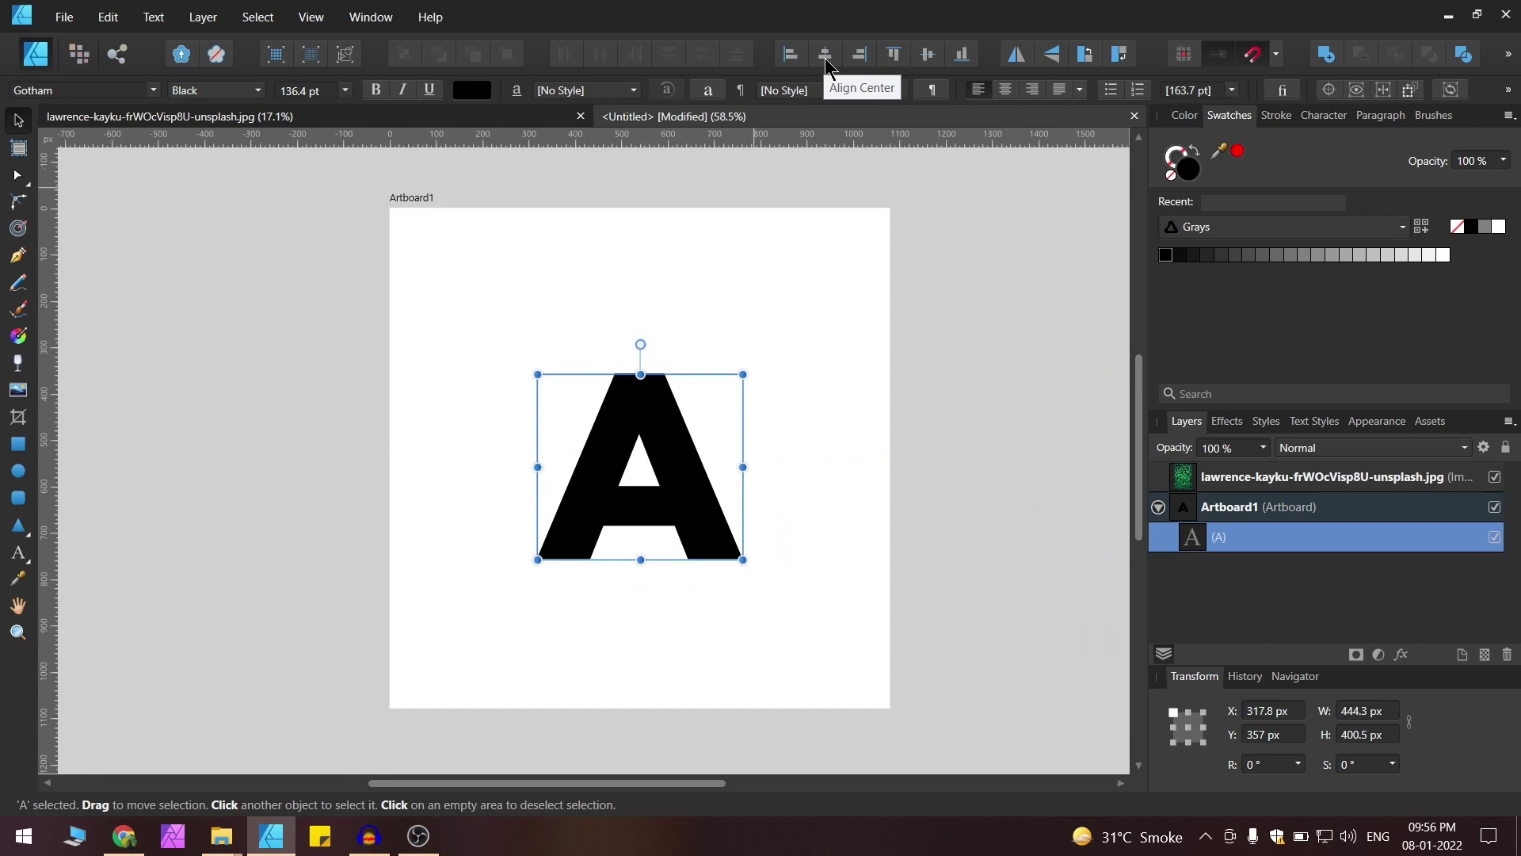
left_click(926, 57)
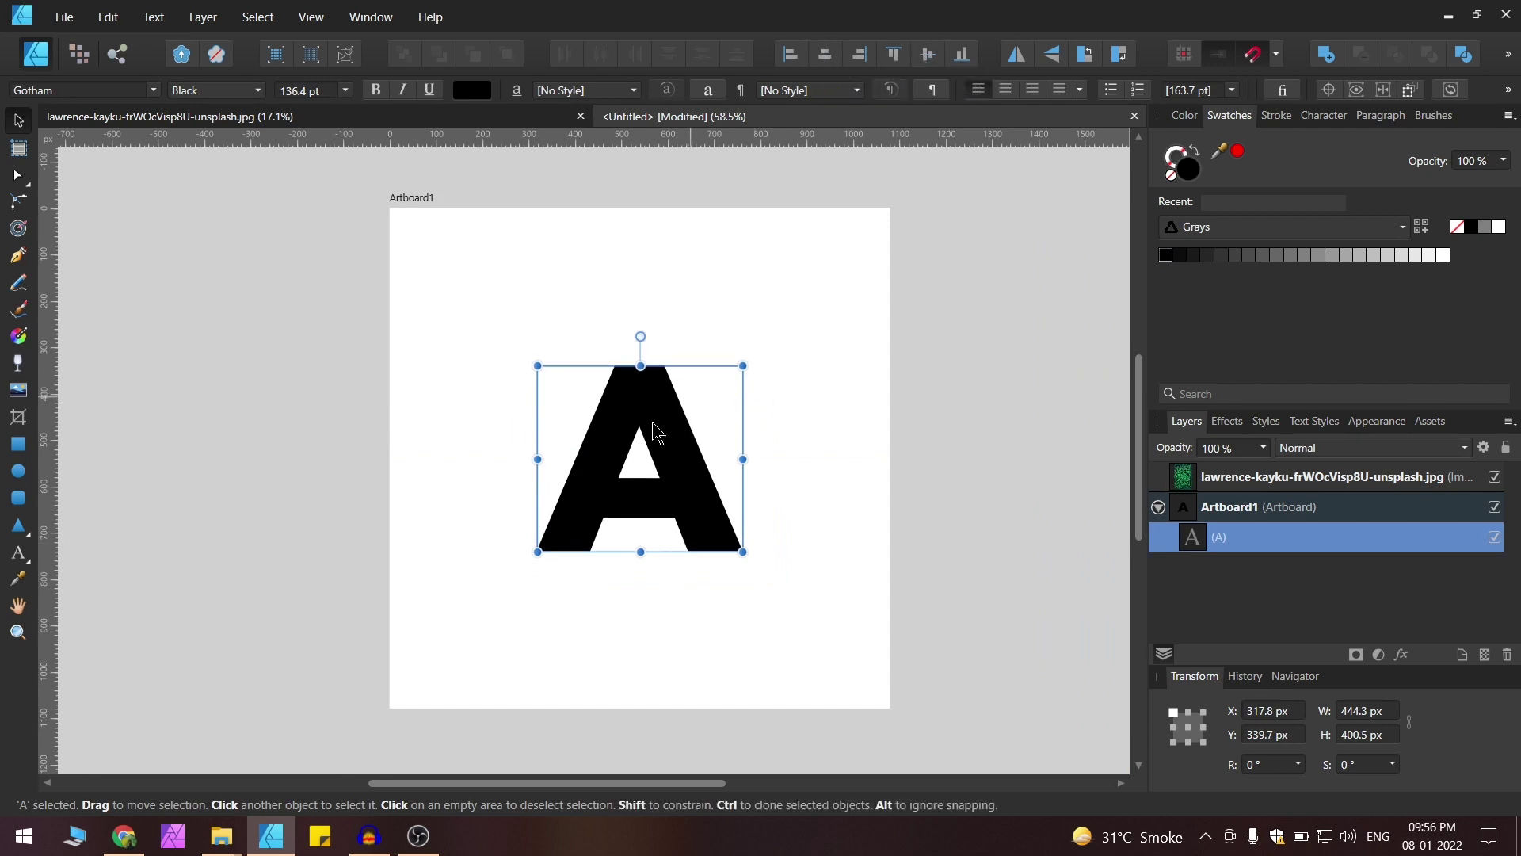
Enlarge the letter "A" to about 685 x 618 px, move it back to the artboard's centre and deselect it.
left_click_drag(745, 367, 861, 270)
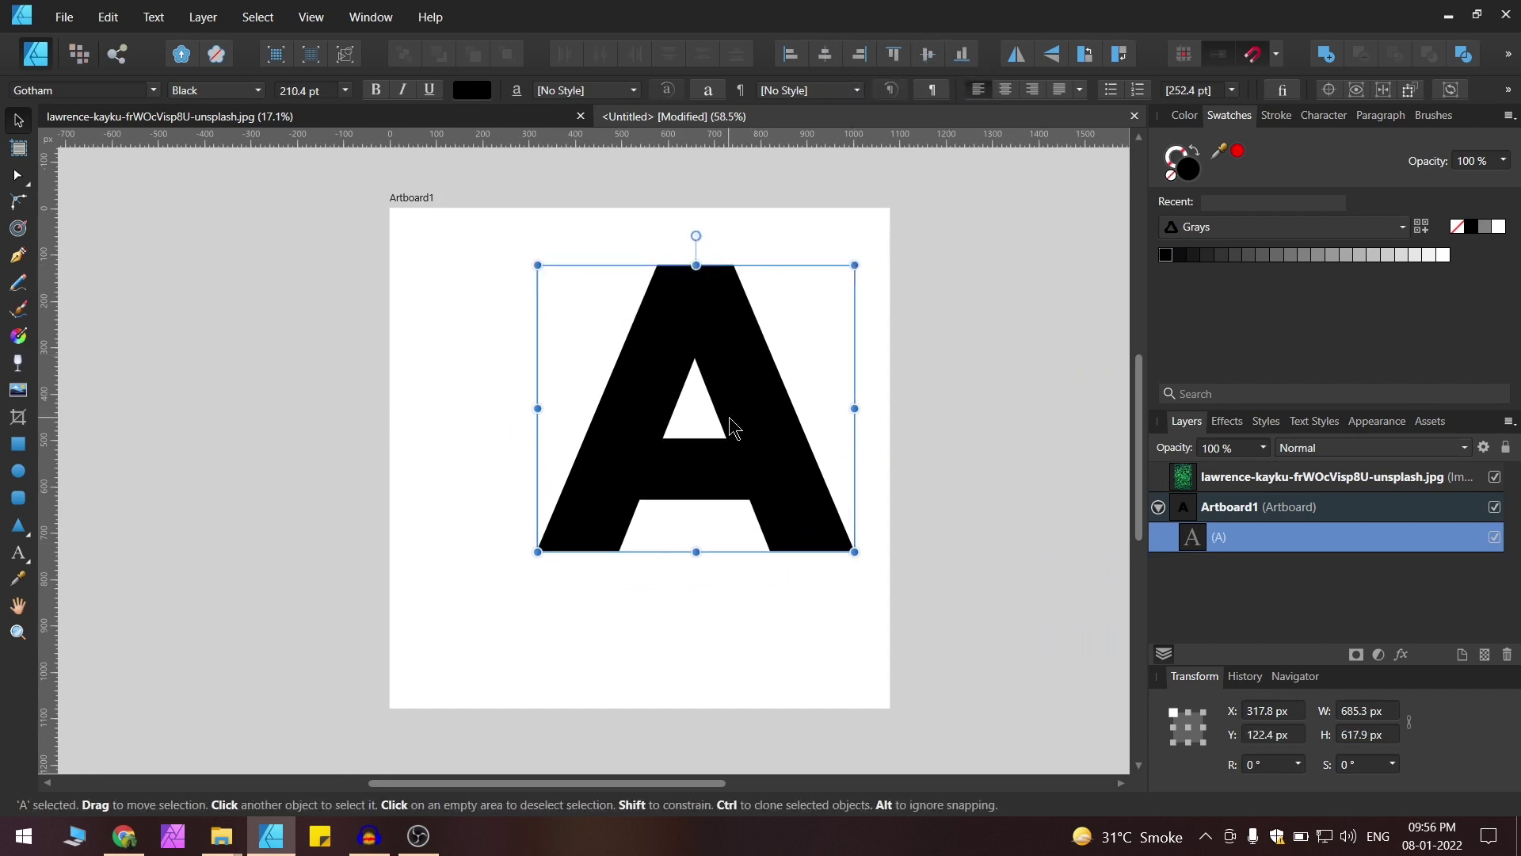
left_click_drag(732, 430, 675, 483)
key("ctrl+d")
Move the leaf photo closer to the artboard's right side, to about X 1528 px and Y -691 px.
scroll(664, 412, "down", 5)
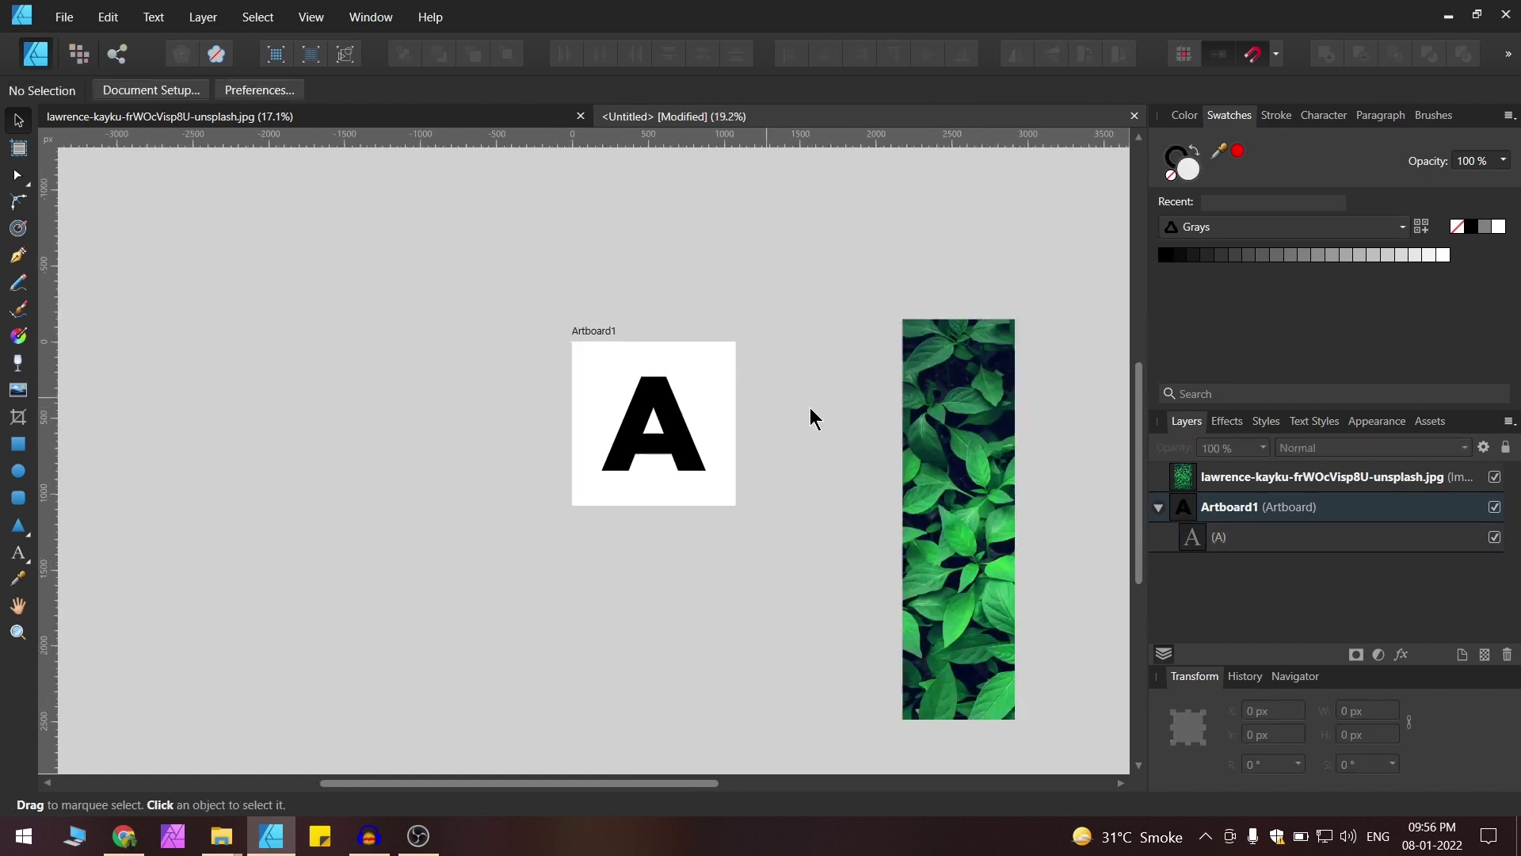
left_click_drag(810, 407, 752, 431)
scroll(763, 397, "up", 2)
left_click_drag(1063, 597, 797, 385)
scroll(758, 379, "down", 2)
scroll(843, 360, "up", 1)
scroll(847, 371, "up", 1)
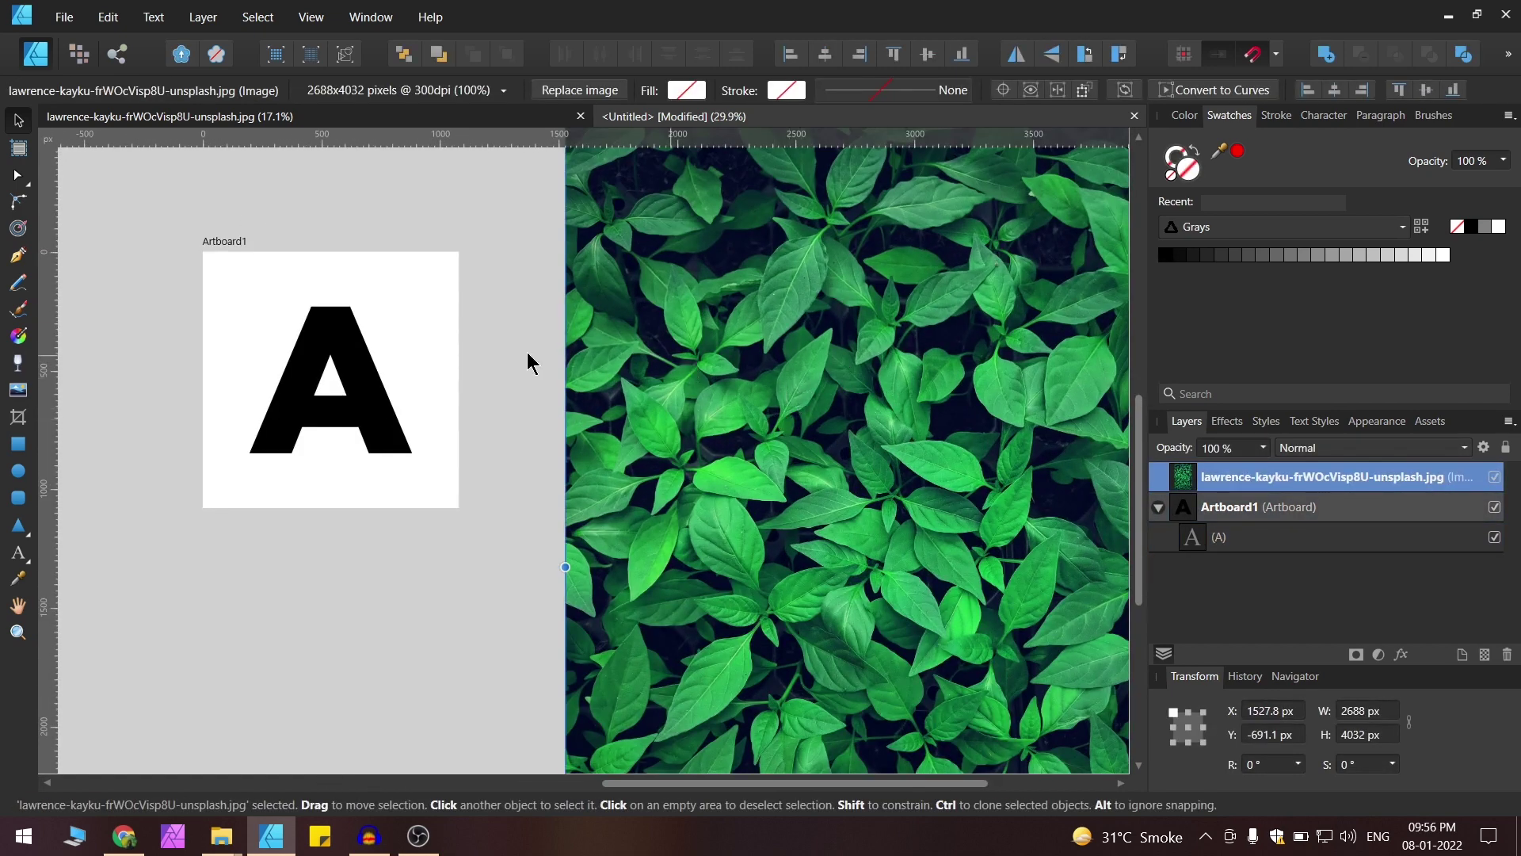
Sample a medium green from a leaf in the photo with the colour picker.
scroll(526, 351, "up", 2)
left_click_drag(1242, 163, 936, 364)
scroll(816, 390, "down", 3)
left_click_drag(829, 400, 897, 395)
scroll(821, 384, "up", 2)
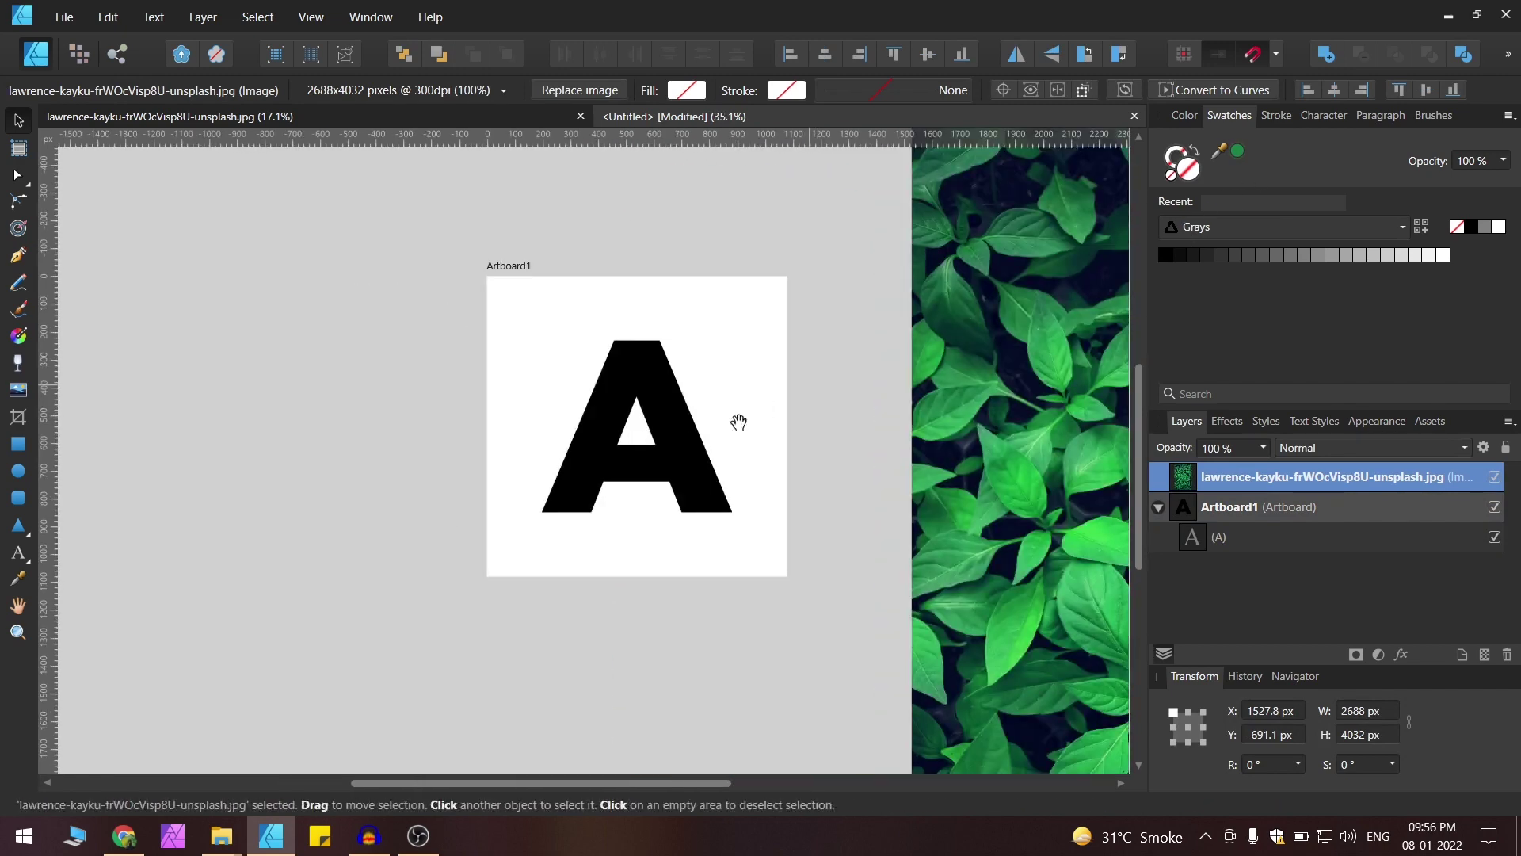
left_click_drag(737, 421, 753, 436)
Draw a 1080 x 1080 px rectangle that covers the whole artboard.
left_click(18, 148)
left_click(651, 327)
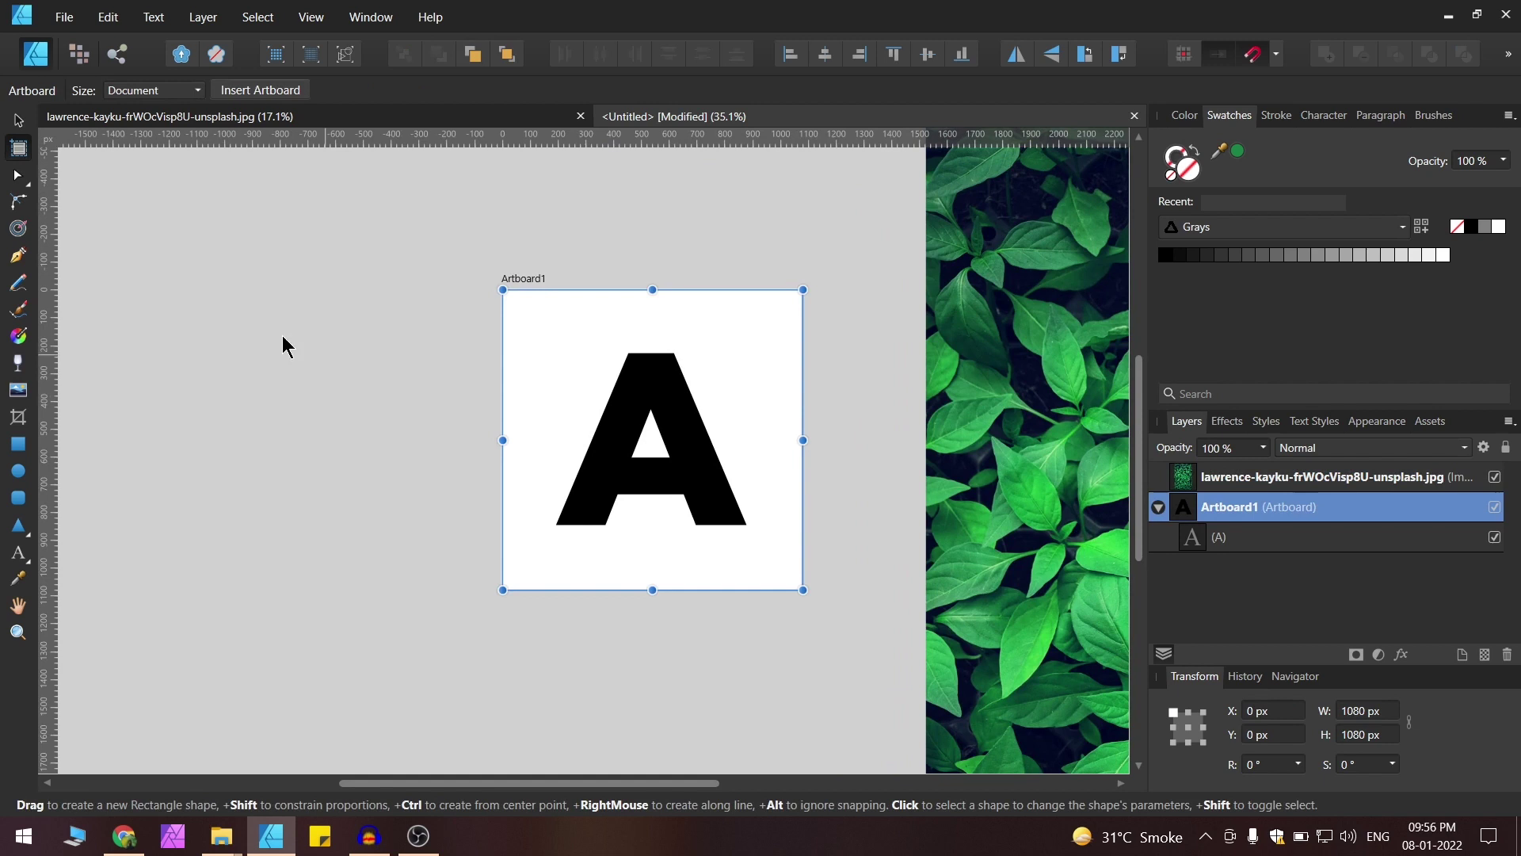
left_click(18, 444)
left_click_drag(503, 289, 802, 588)
scroll(884, 394, "up", 2)
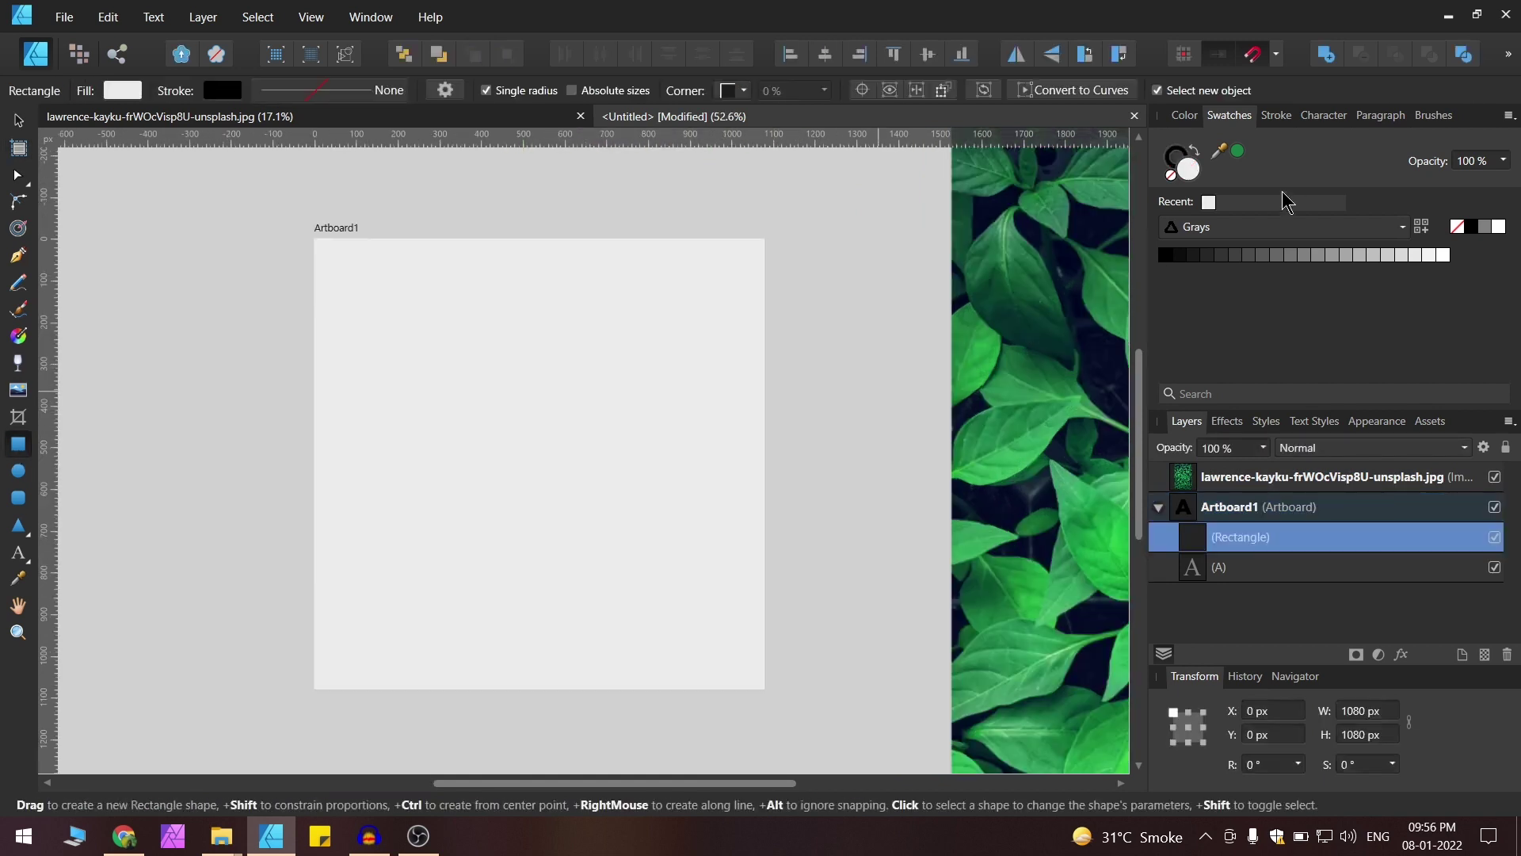
Fill the rectangle with the sampled green and deselect it.
left_click(1237, 153)
key("v")
left_click(834, 216)
mouse_move(681, 309)
left_mouse_down()
mouse_move(719, 319)
mouse_move(665, 302)
left_mouse_up()
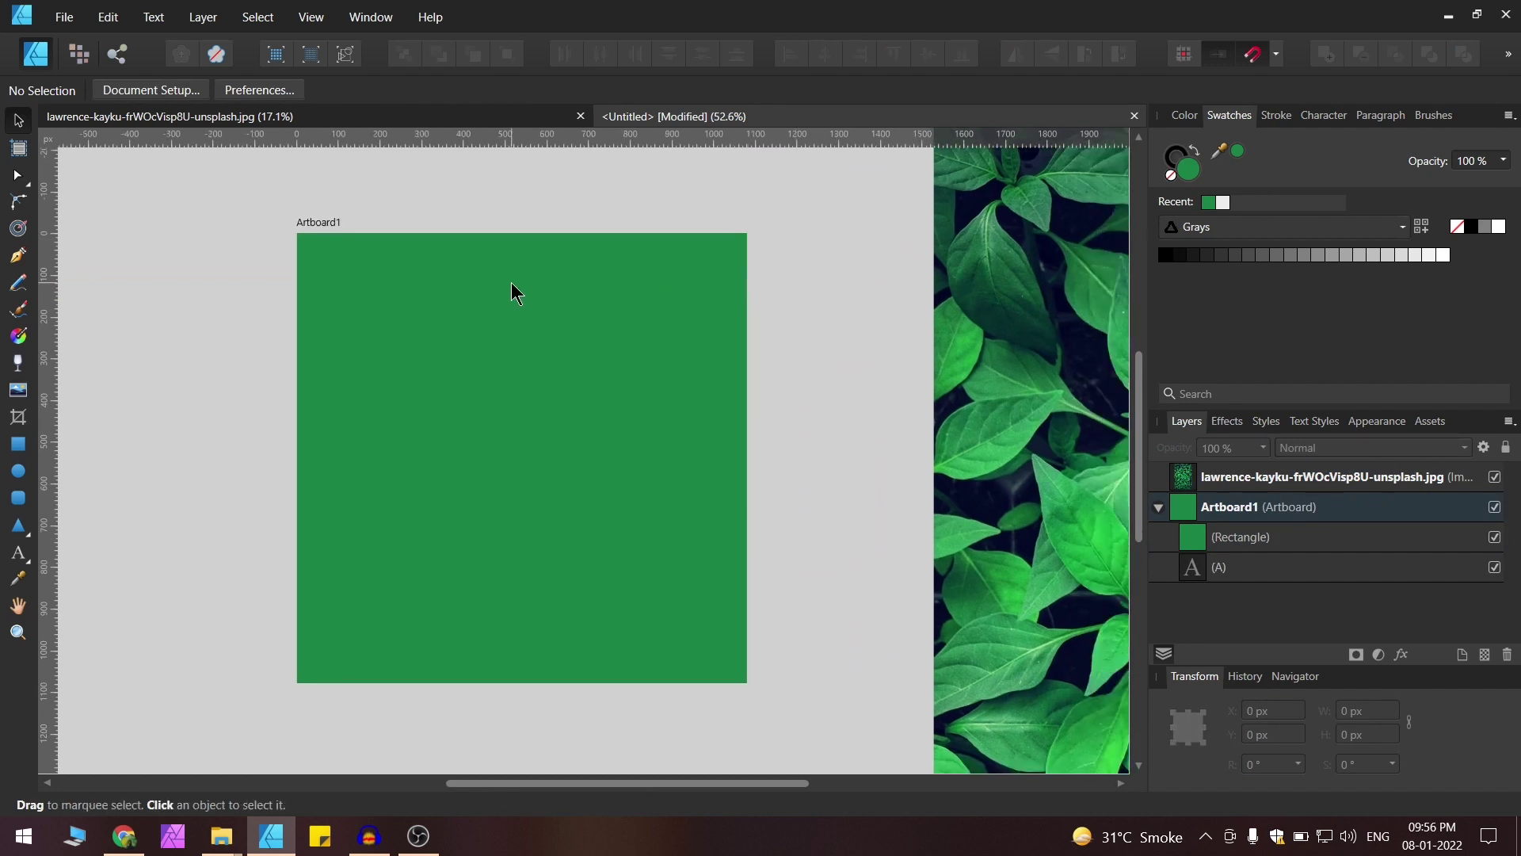
Lighten the rectangle's fill to pale green C7F4DA by setting its lightness to 87 with HSL Sliders.
left_click(511, 282)
double_click(1188, 176)
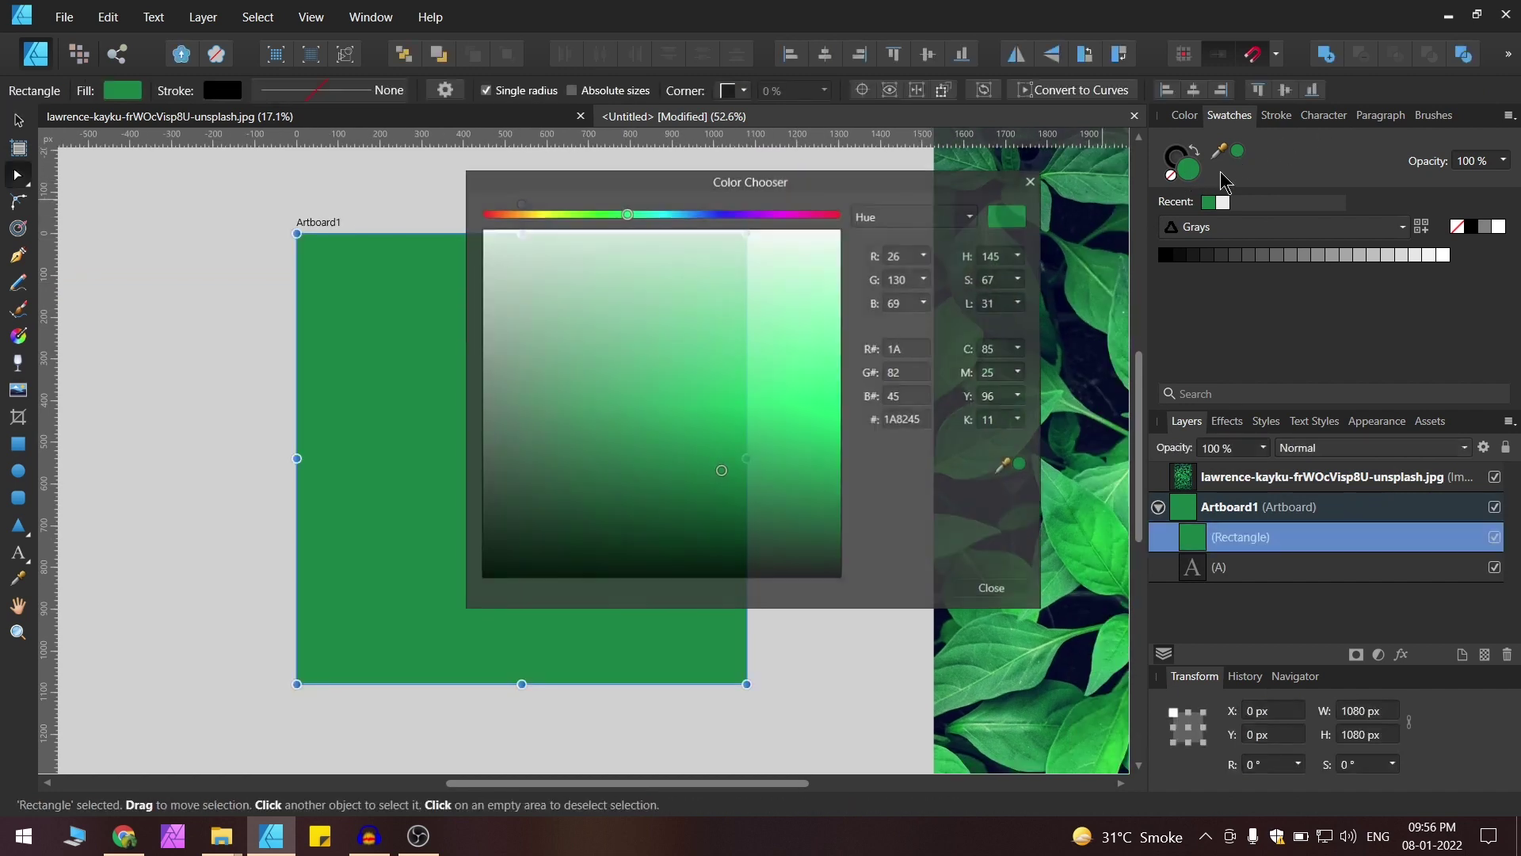
left_click_drag(763, 193, 1051, 194)
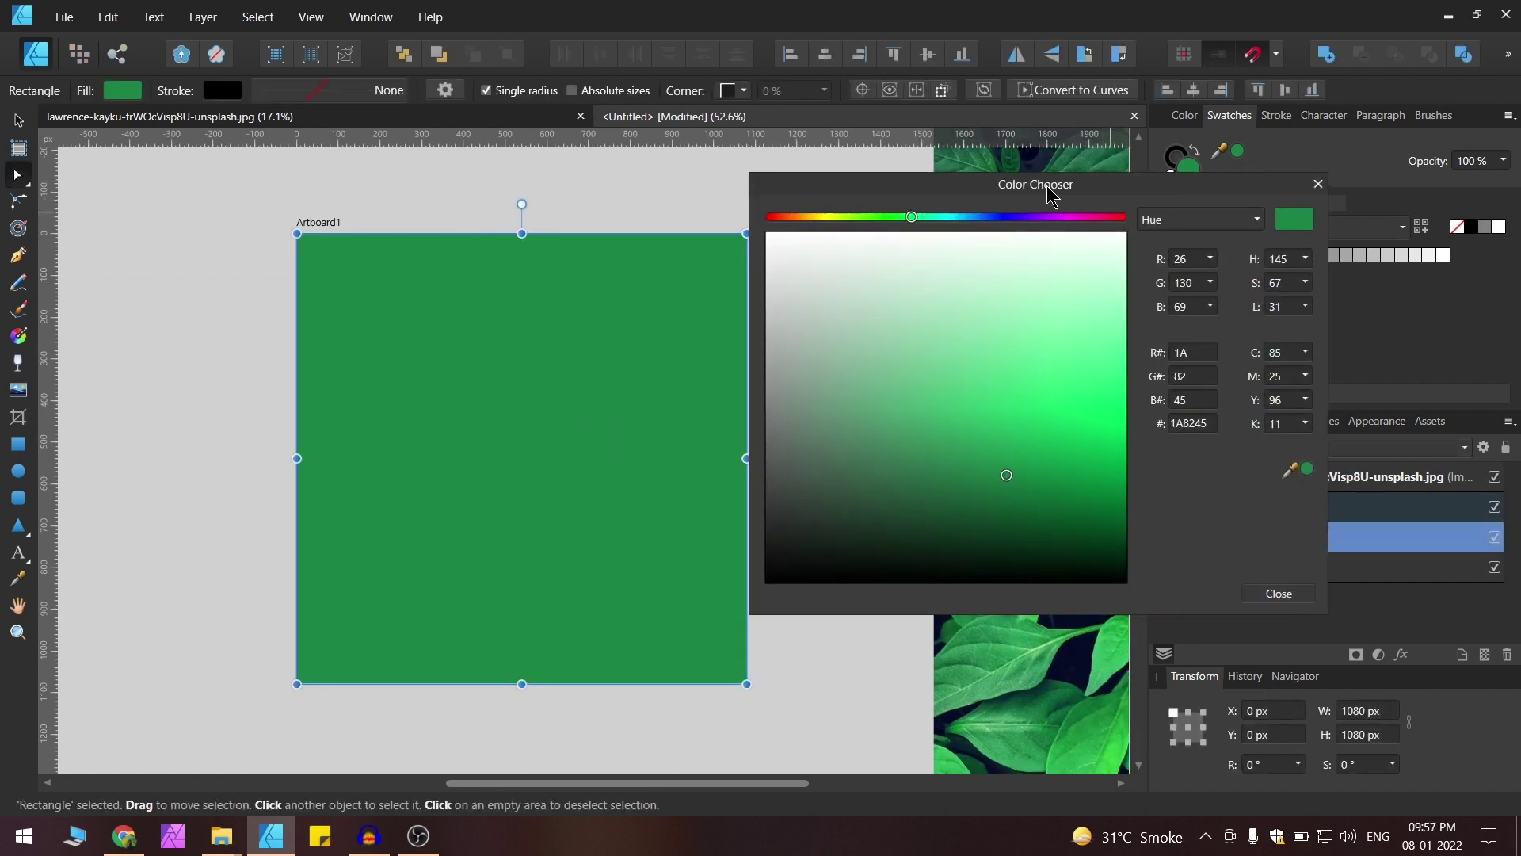
left_click(1199, 227)
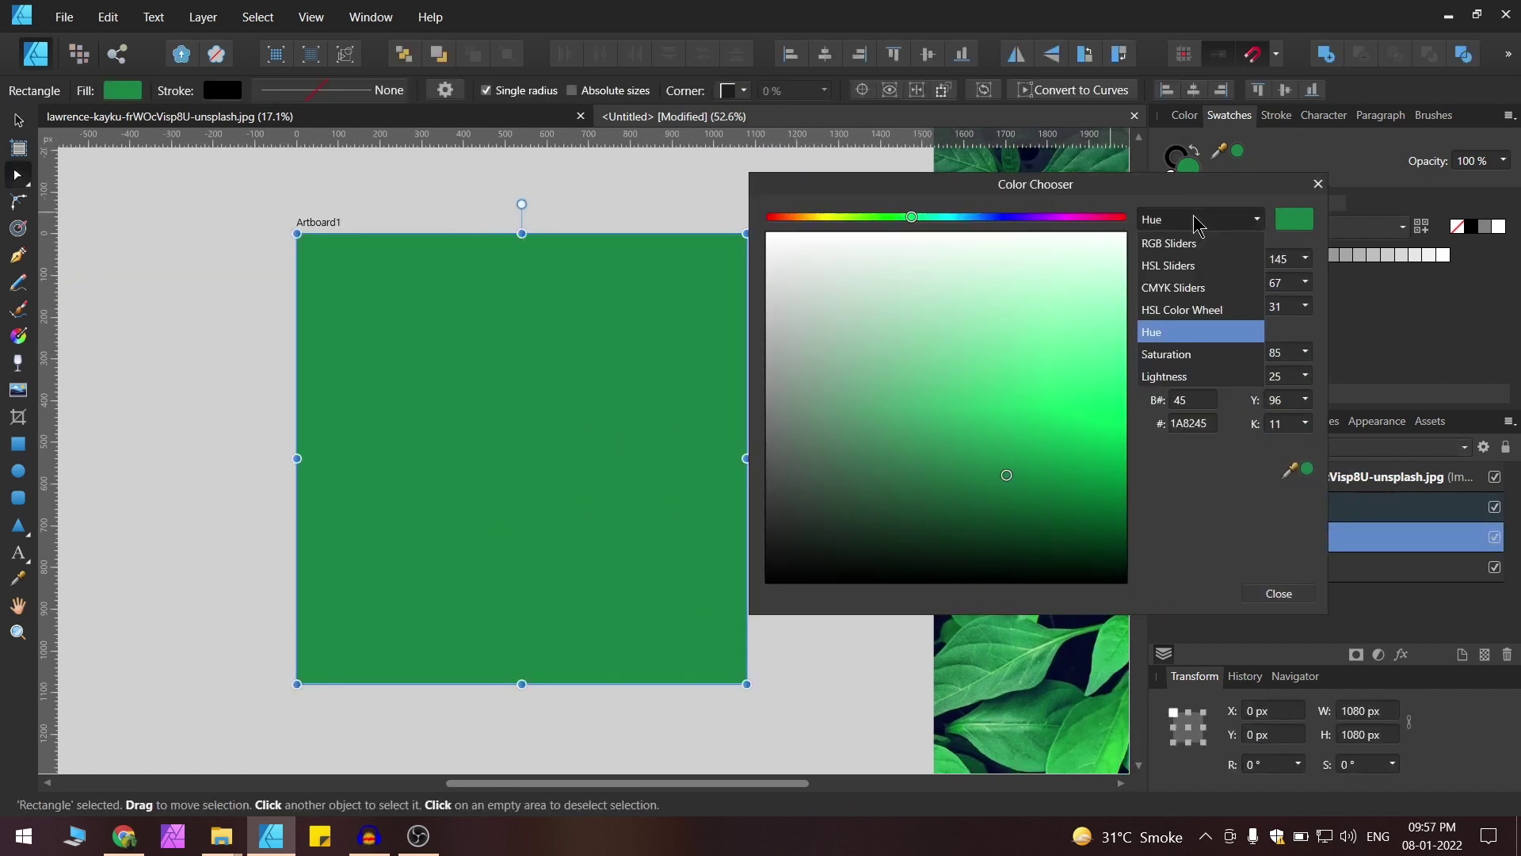
left_click(1171, 266)
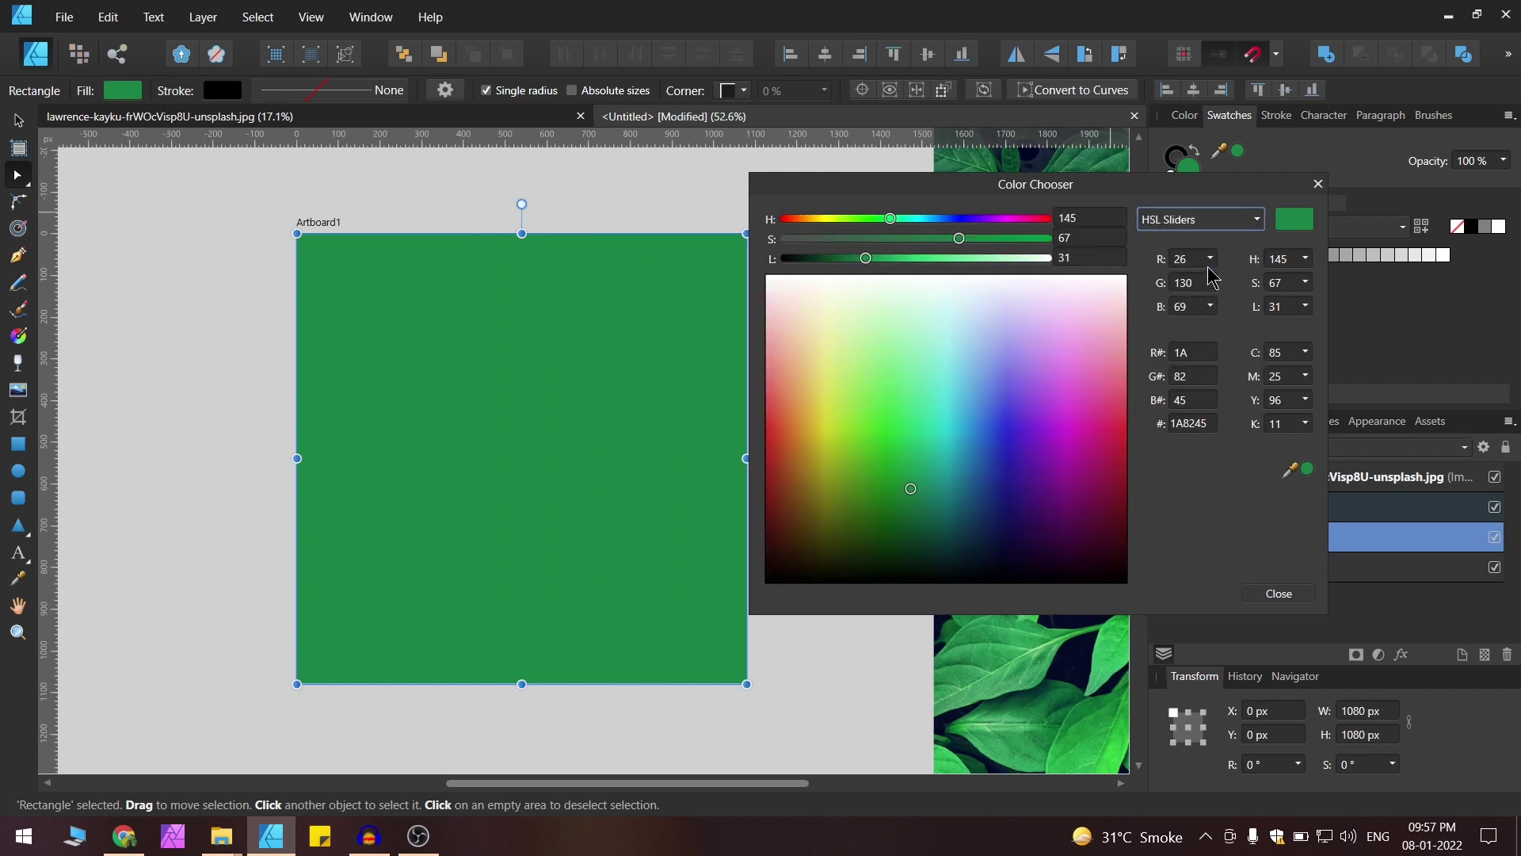
left_click_drag(871, 265, 1013, 266)
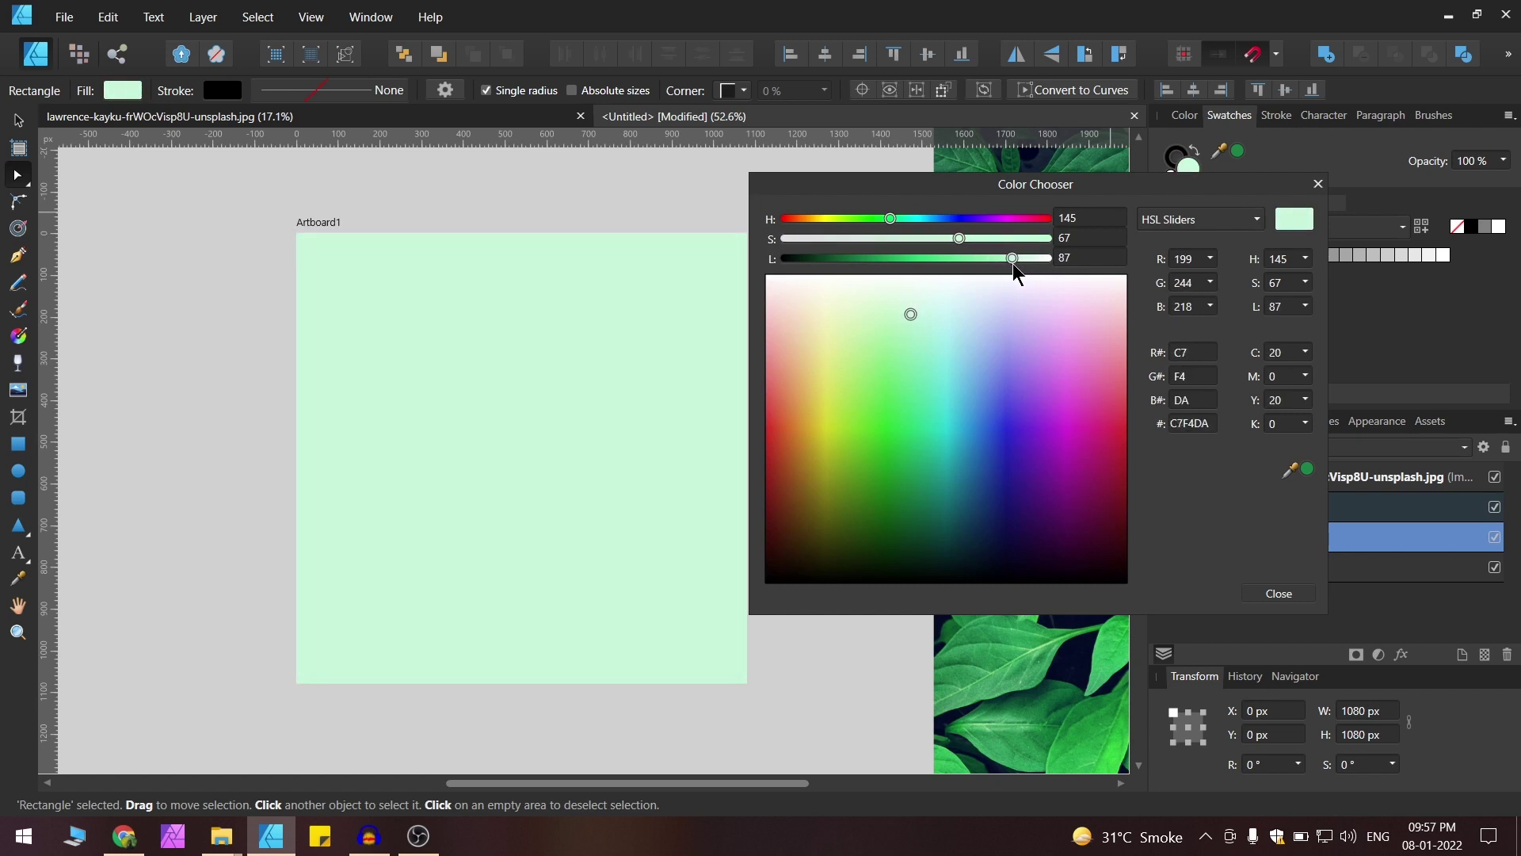
left_click(1317, 184)
Move the leaf photo about 500 px farther away from the artboard.
scroll(694, 247, "down", 6)
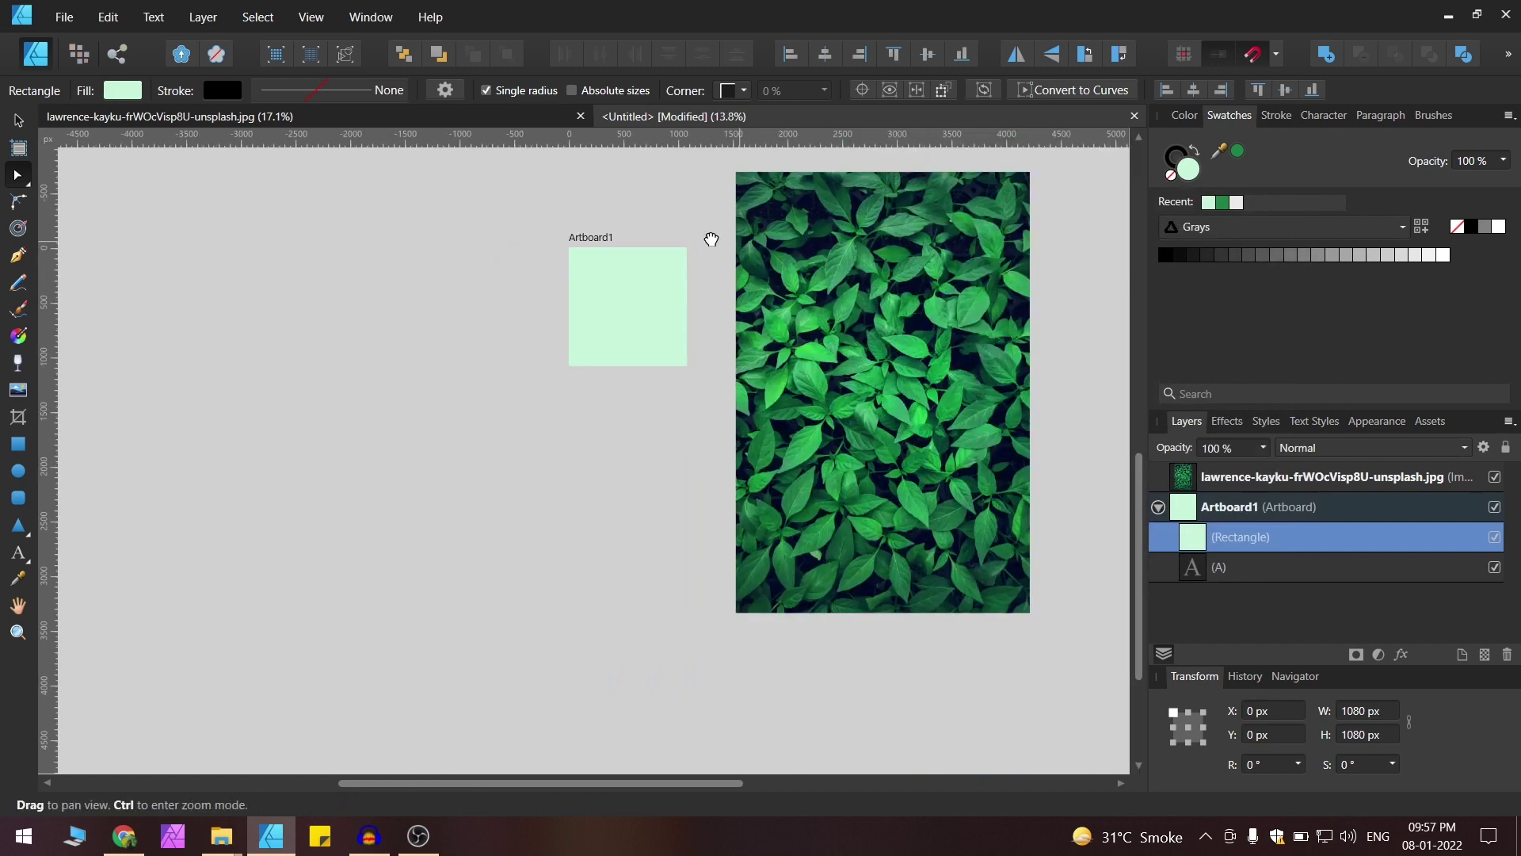
left_click_drag(711, 239, 747, 315)
scroll(730, 293, "up", 3)
left_click_drag(656, 309, 672, 275)
left_click_drag(704, 327, 705, 281)
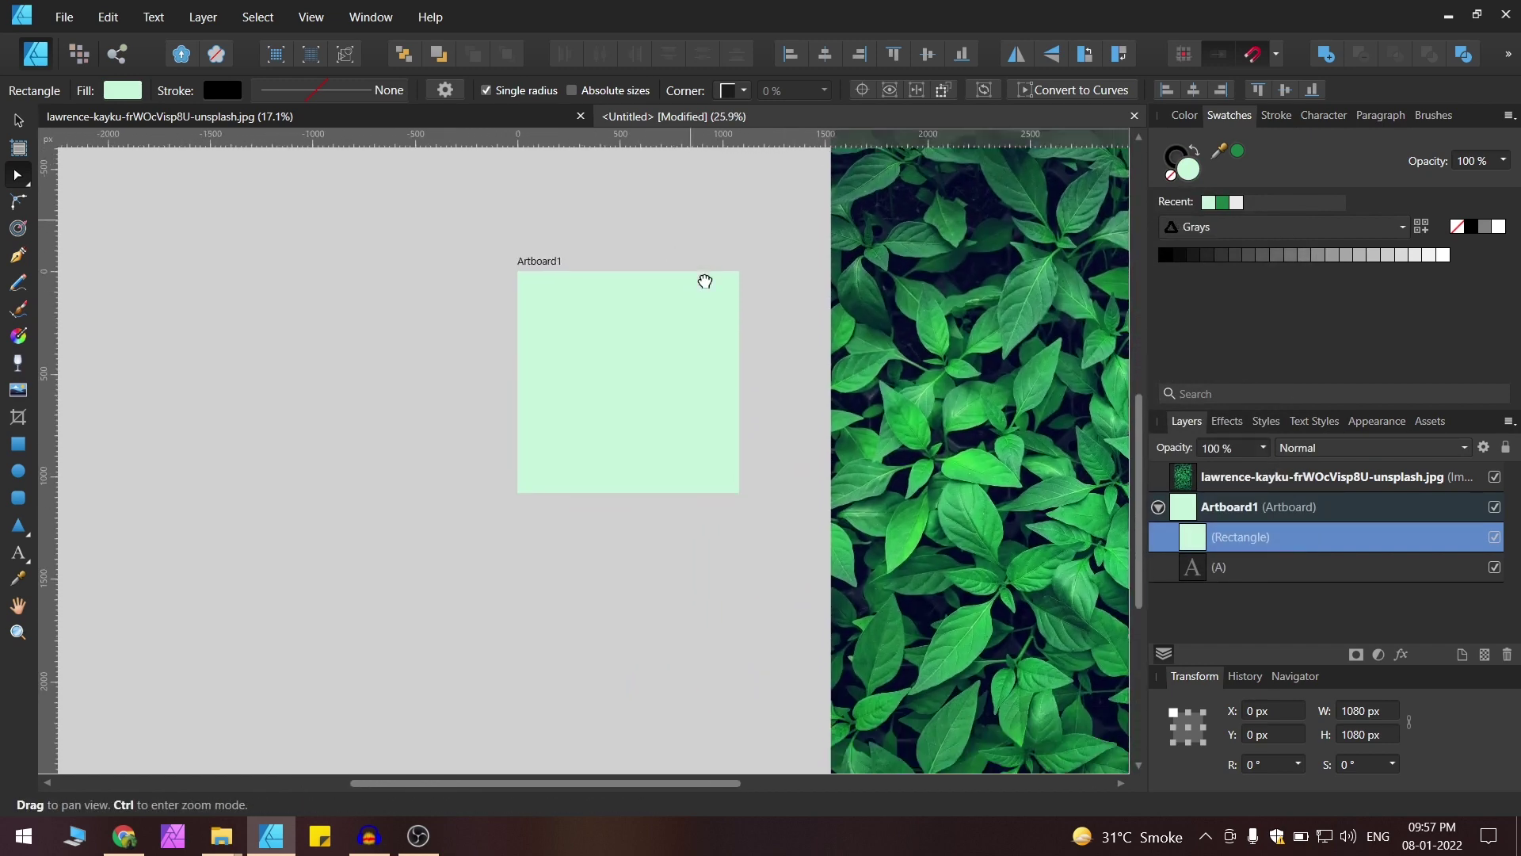
left_click(983, 248)
scroll(814, 316, "down", 2)
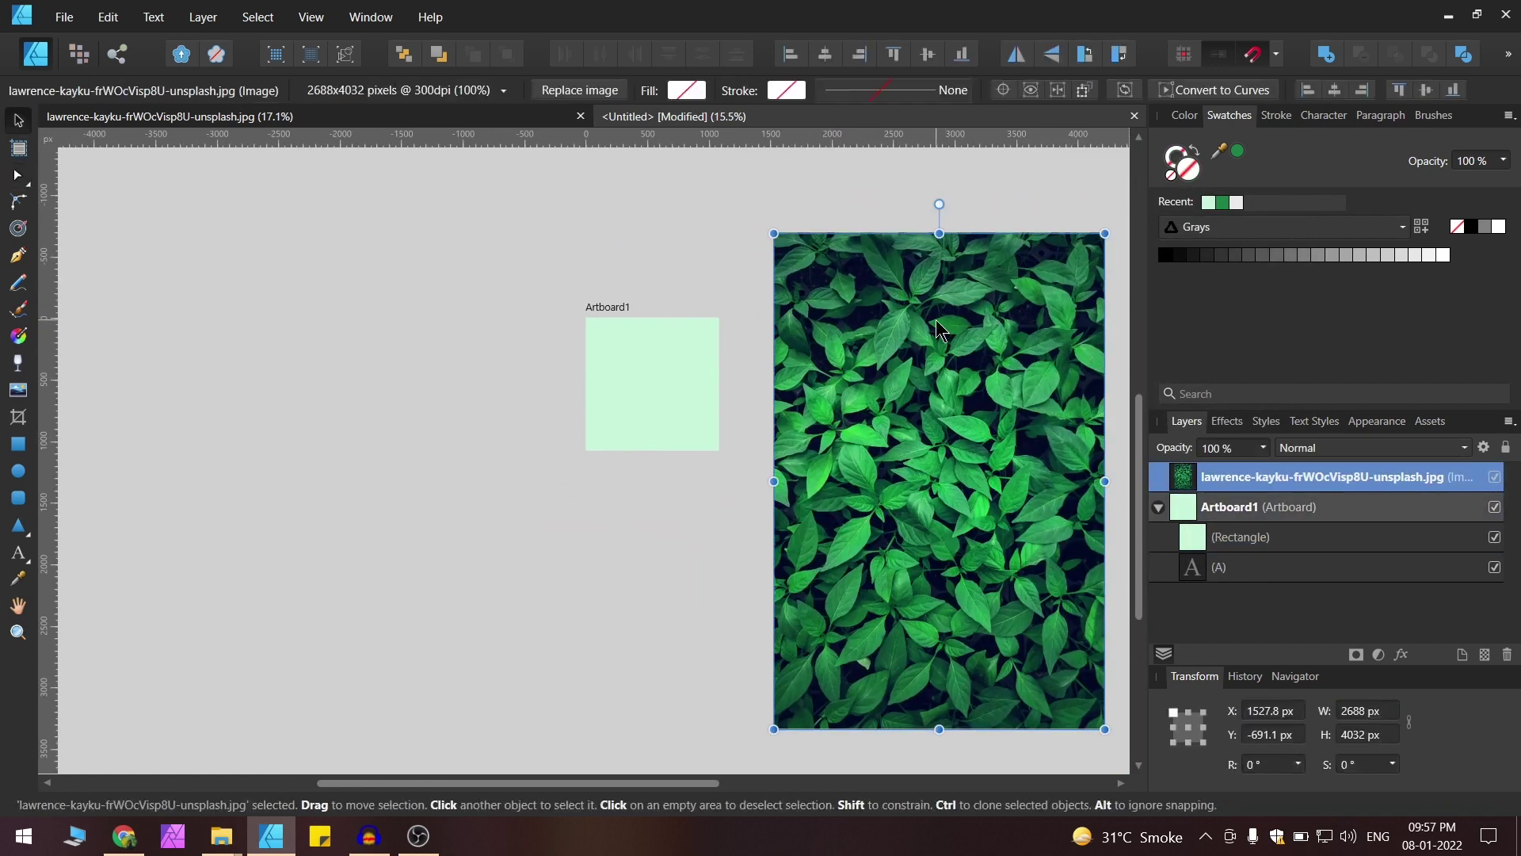
left_click_drag(938, 329, 1001, 319)
Select the letter "A" hidden behind the rectangle, bring it to the front and deselect it.
left_click_drag(560, 226, 725, 432)
scroll(681, 380, "up", 2)
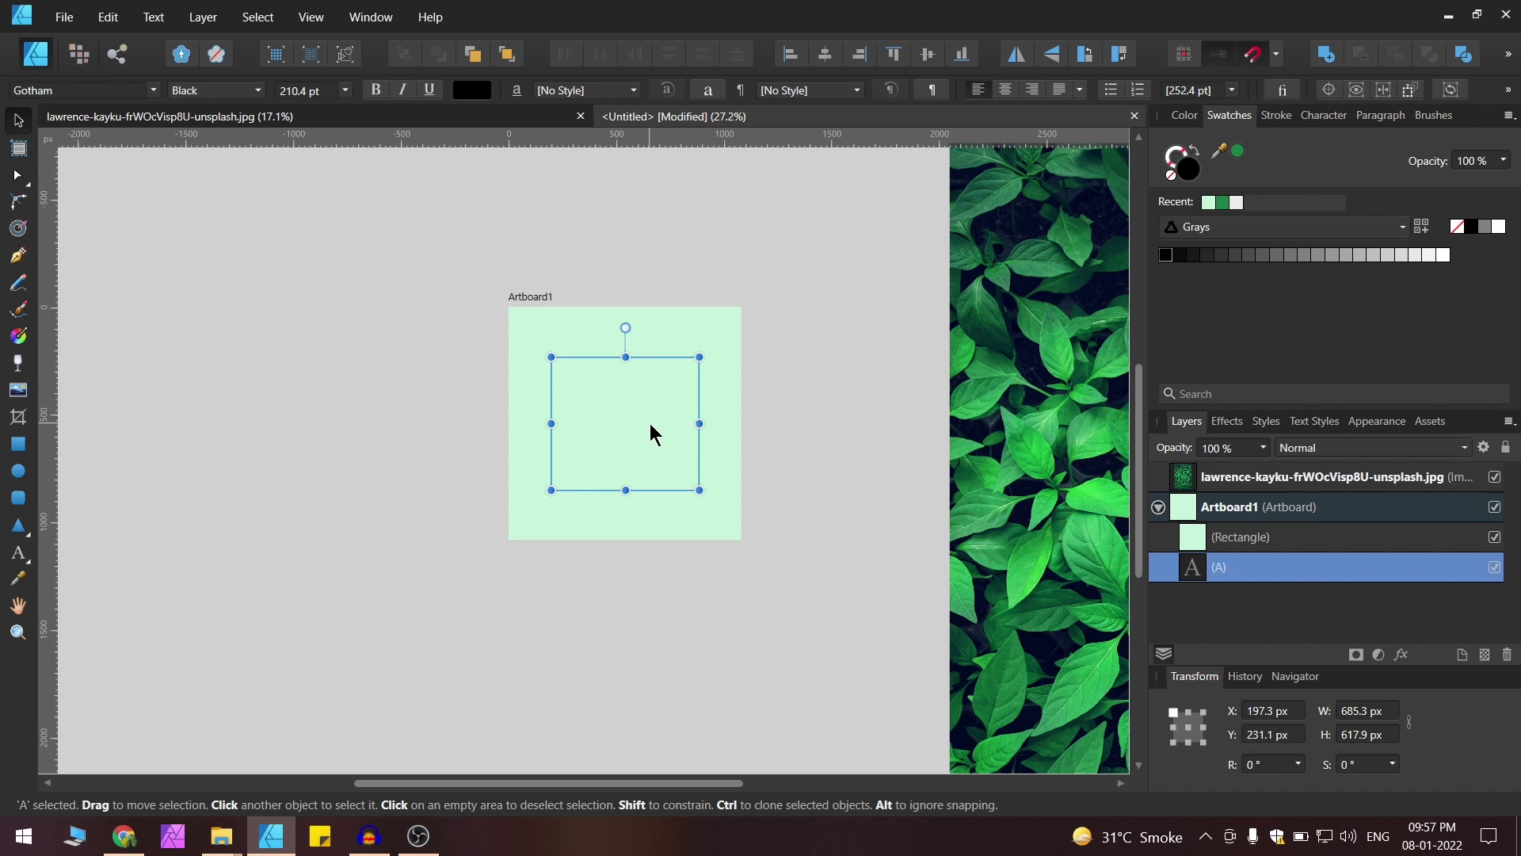
key("ctrl+shift+]")
scroll(569, 374, "up", 2)
left_click_drag(815, 407, 757, 365)
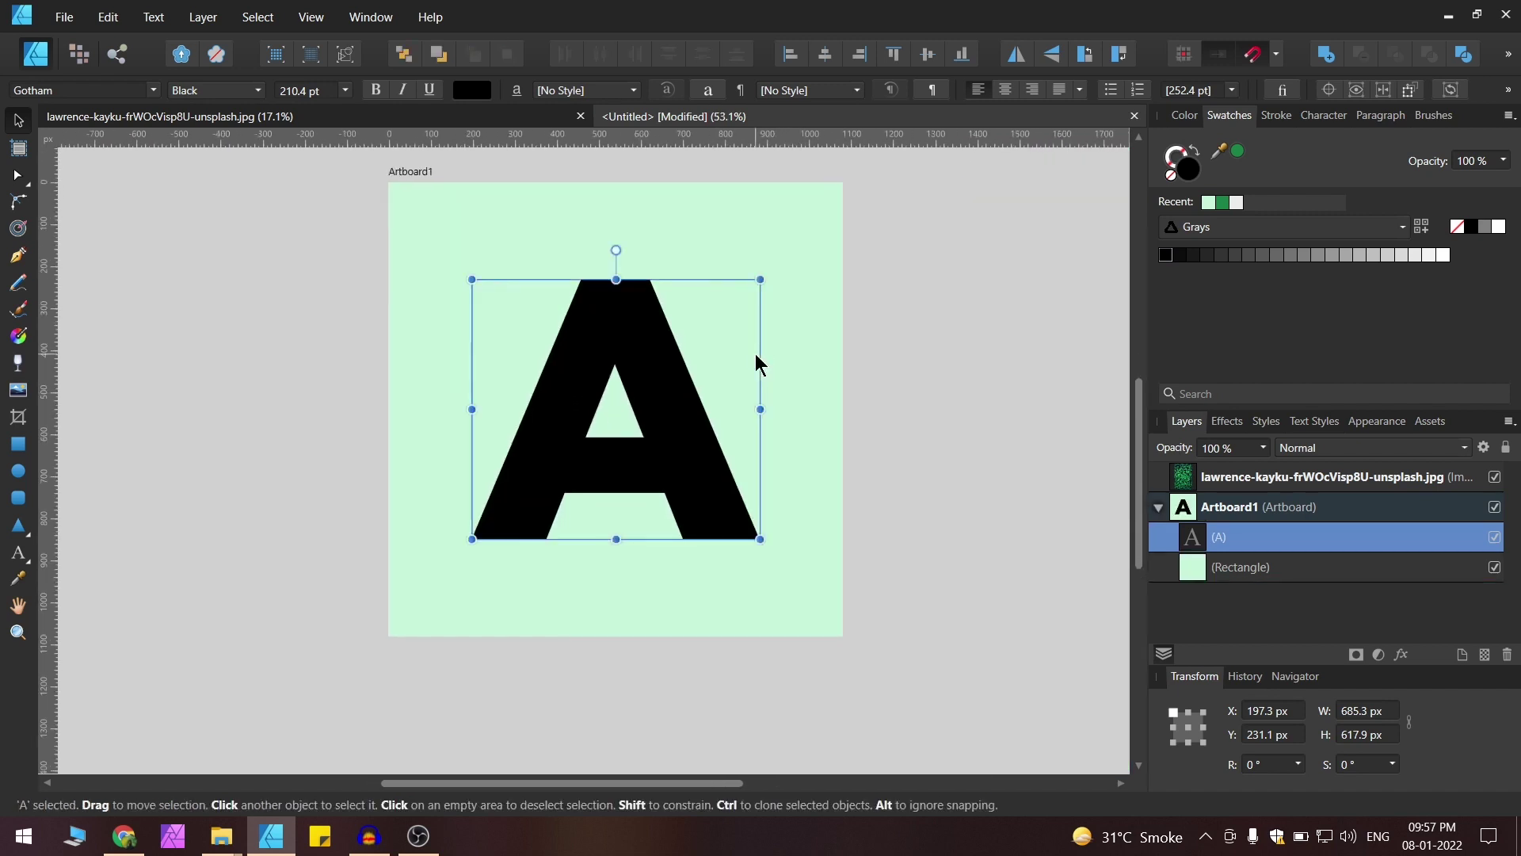
left_click(882, 465)
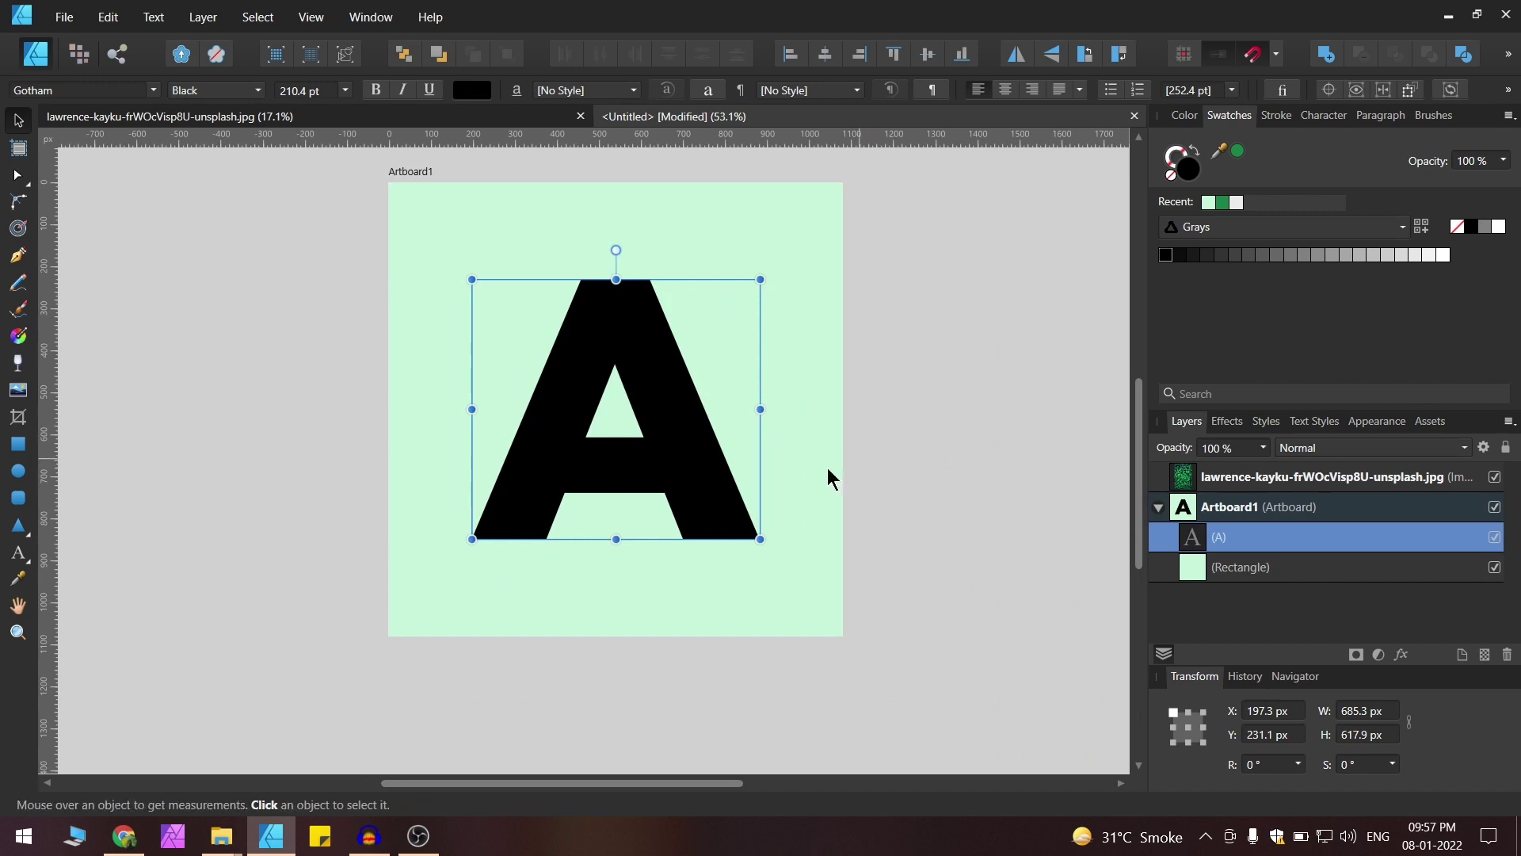
Move the leaf photo onto the artboard so that it lies over the letter "A".
scroll(828, 467, "up", 1)
scroll(801, 393, "down", 2)
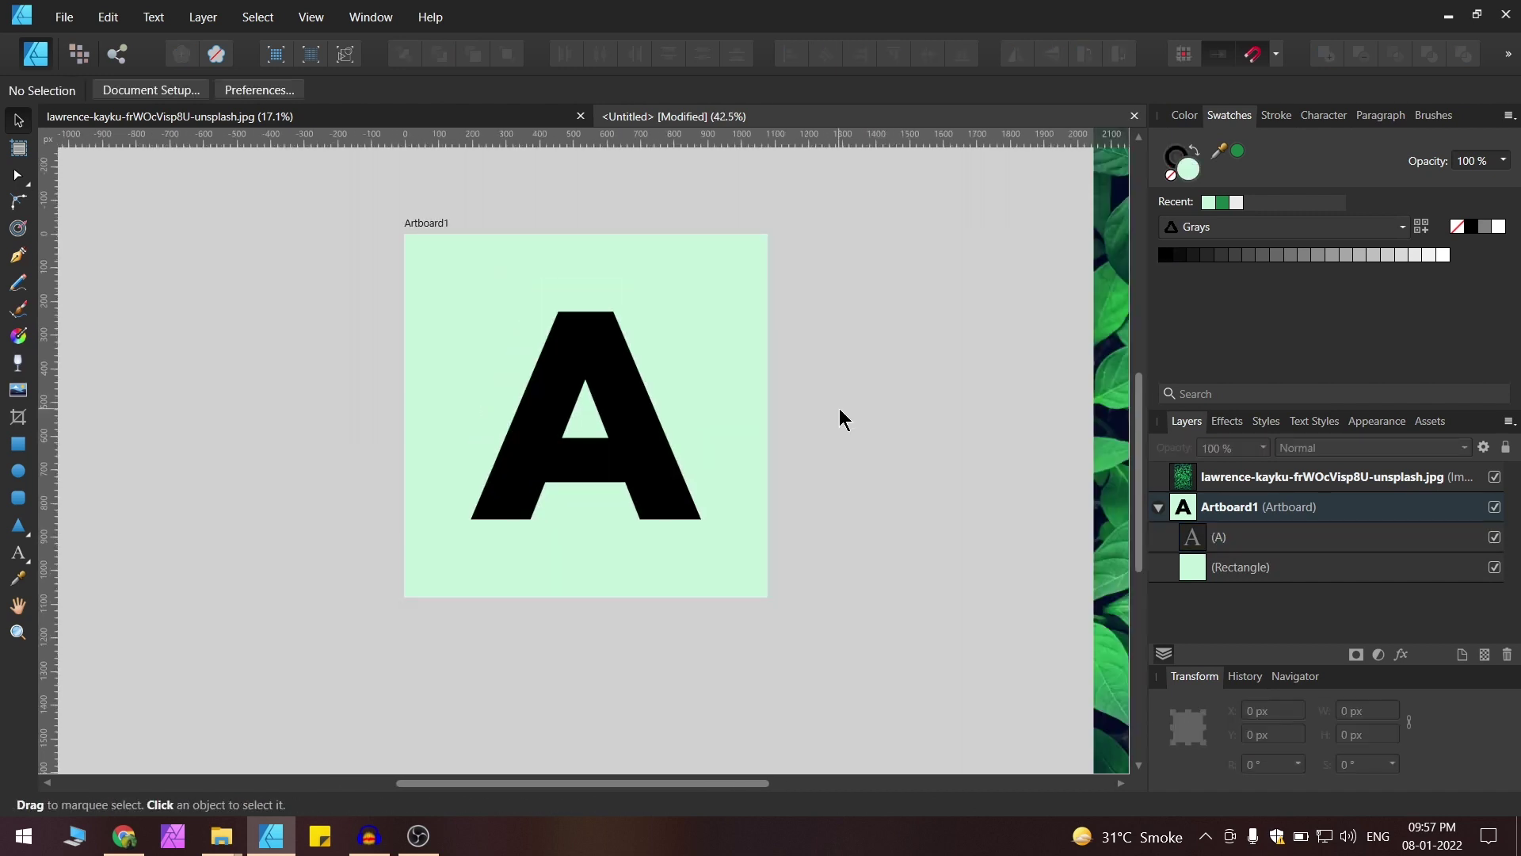
scroll(637, 374, "up", 3)
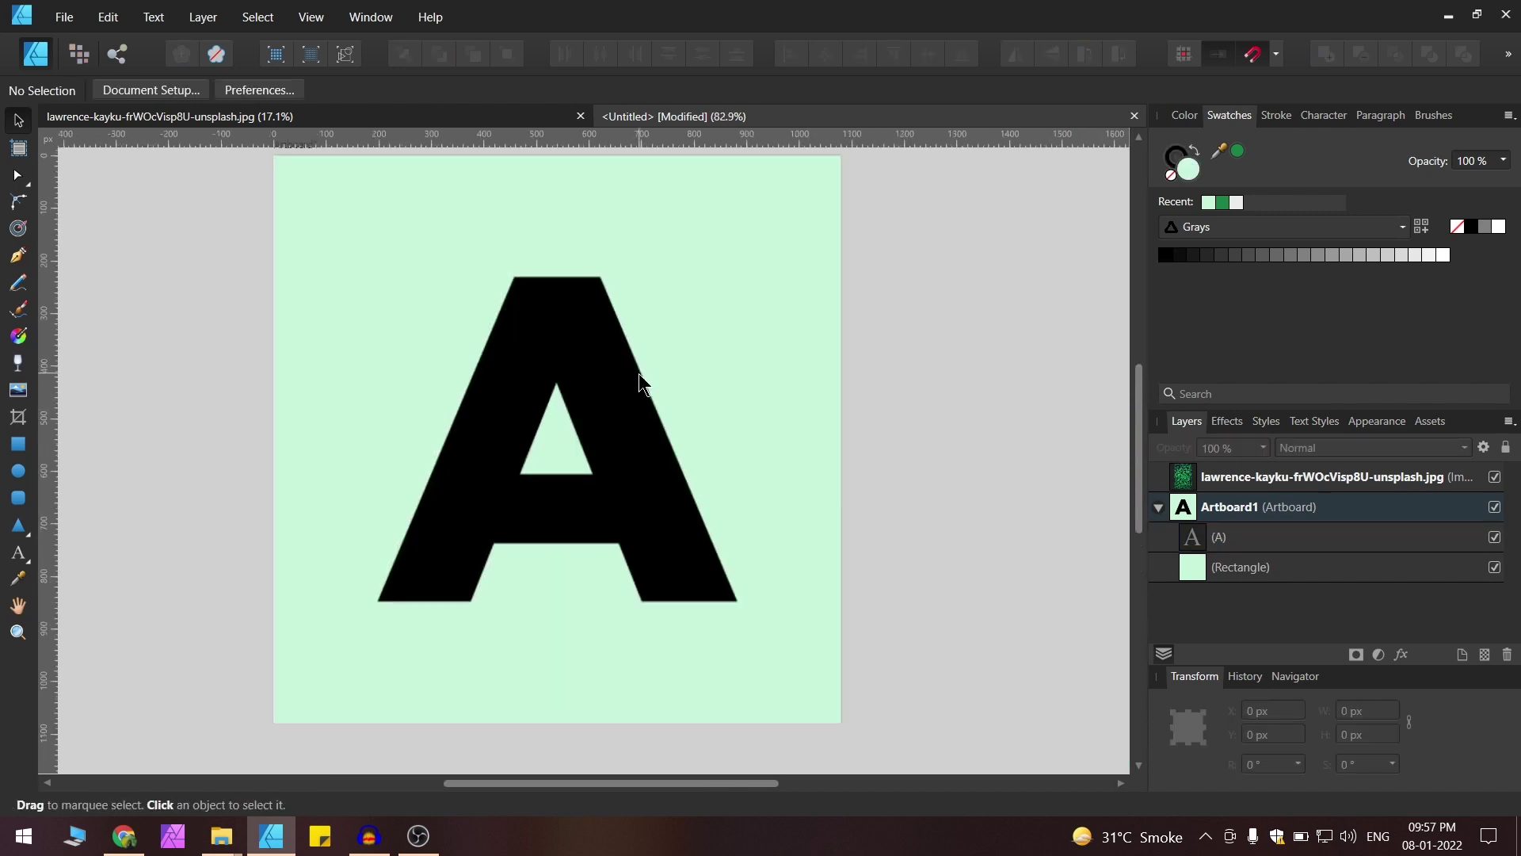
left_click_drag(529, 430, 595, 438)
scroll(624, 418, "down", 1)
scroll(676, 478, "down", 5)
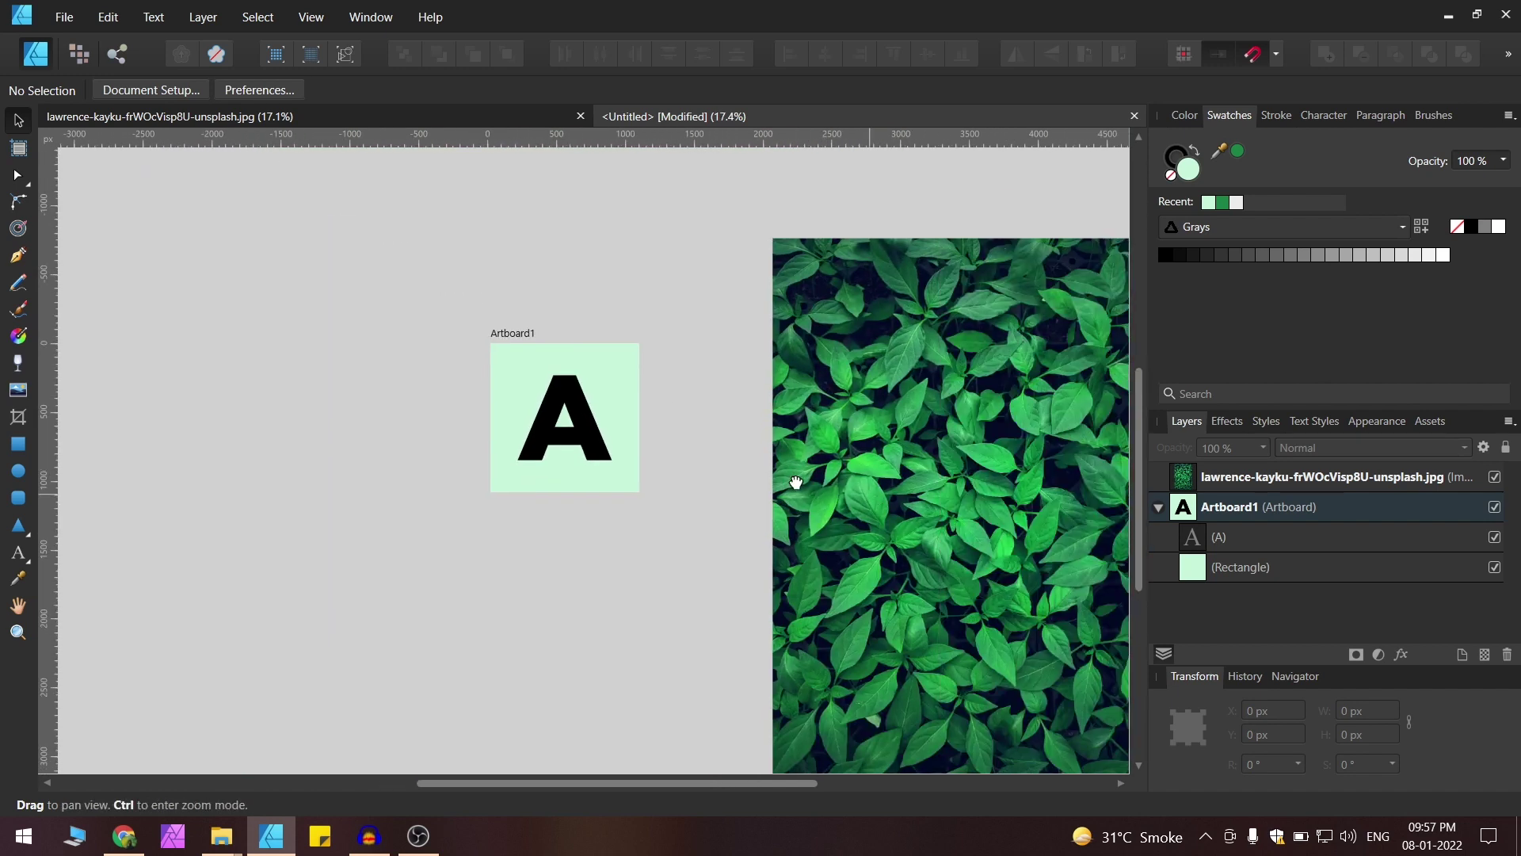
left_click_drag(929, 530, 555, 391)
scroll(561, 416, "down", 2)
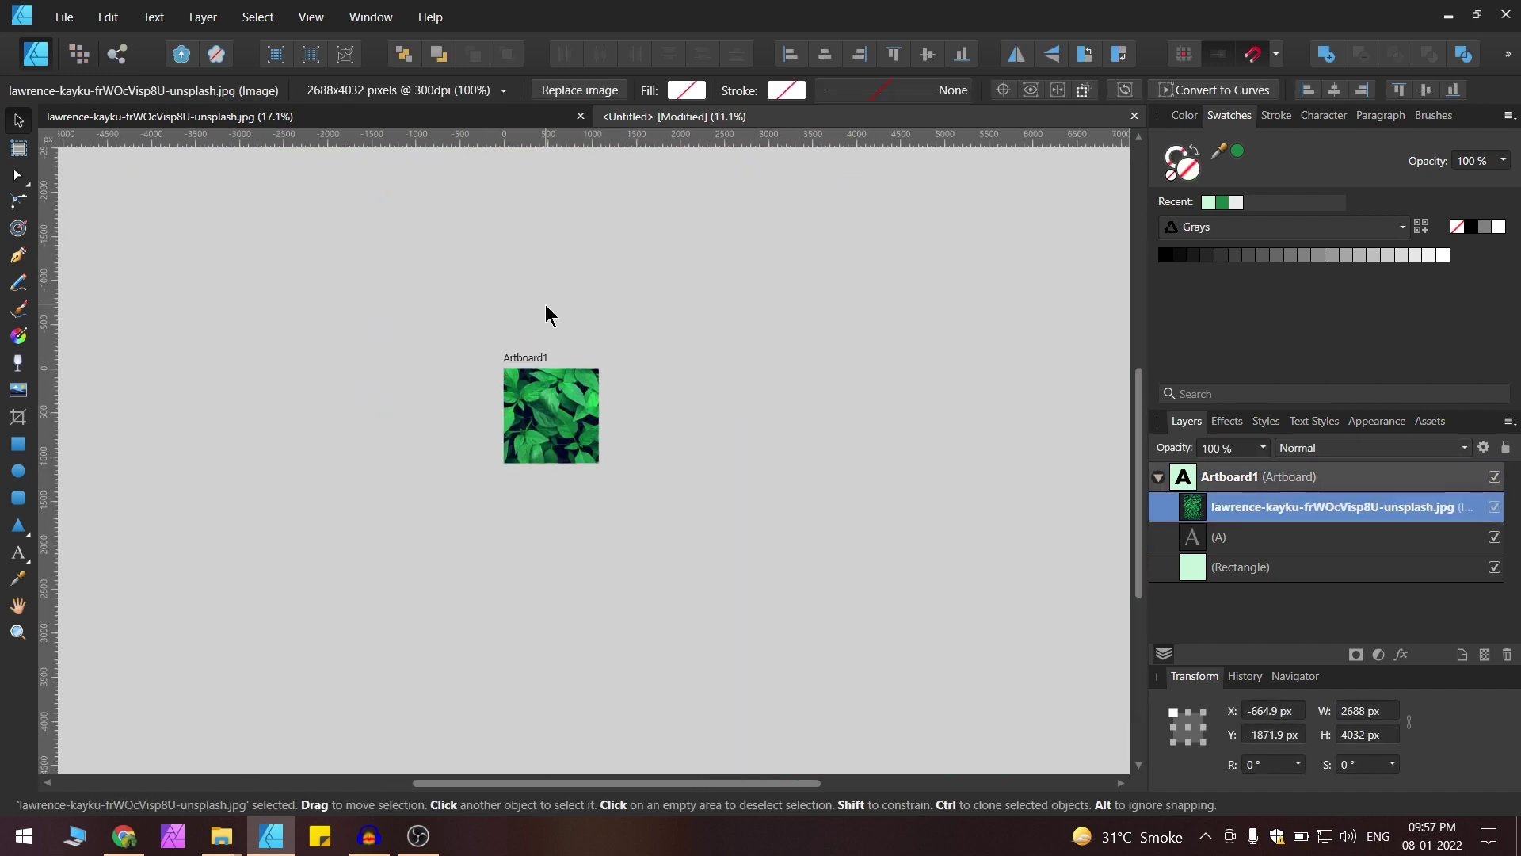
Scale the leaf photo down to about 1205 x 1807 px and centre it horizontally over the artboard.
scroll(545, 304, "up", 2)
left_click_drag(771, 173, 629, 422)
scroll(634, 432, "up", 4)
left_click_drag(478, 581, 597, 365)
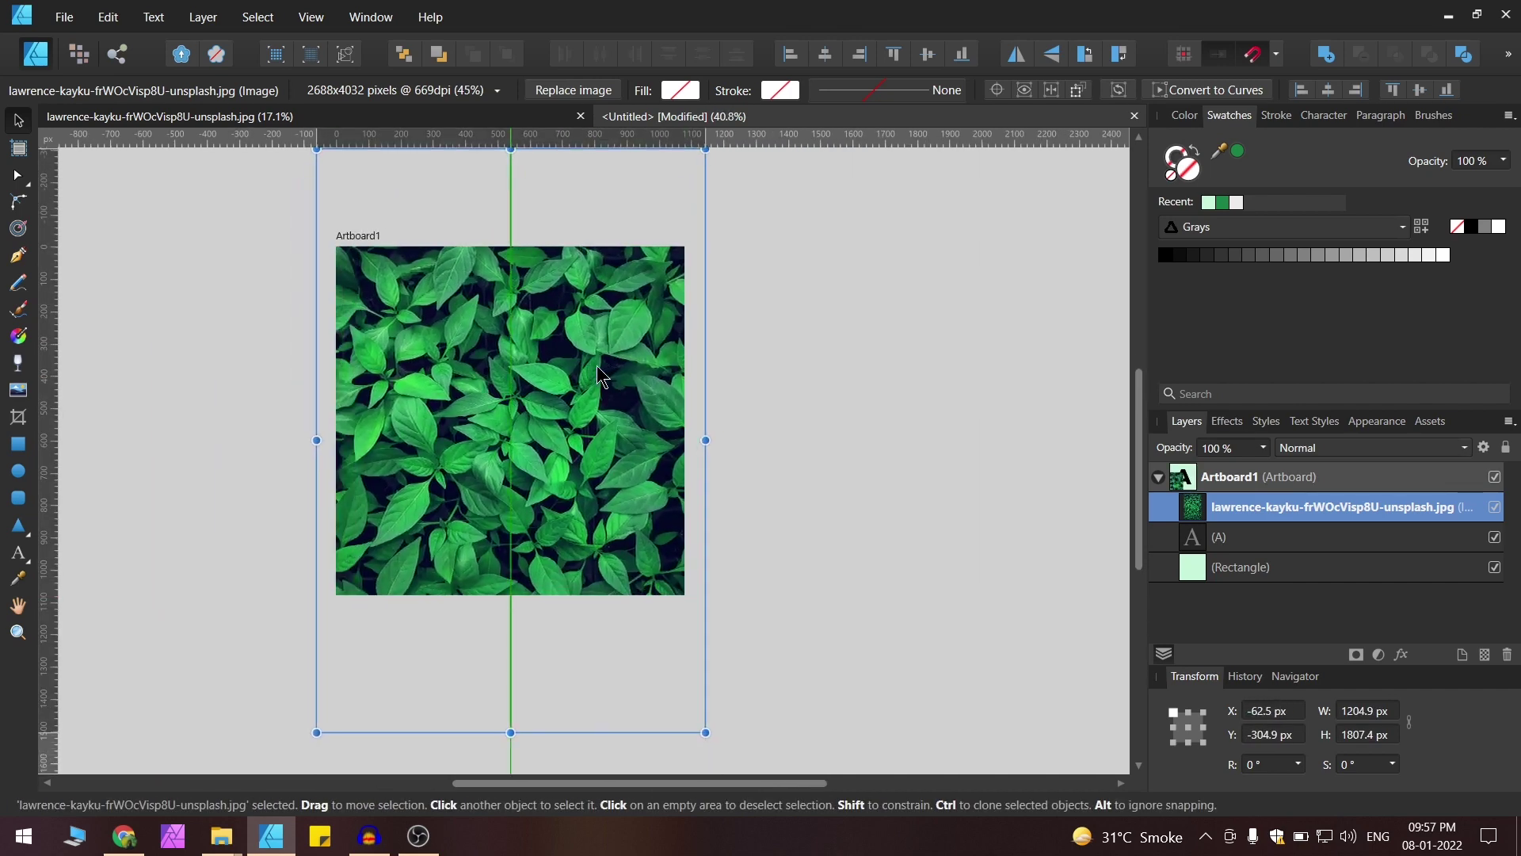
Clip the leaf photo inside the letter "A" by nesting its layer in the text layer.
scroll(597, 364, "up", 2)
scroll(664, 400, "up", 2)
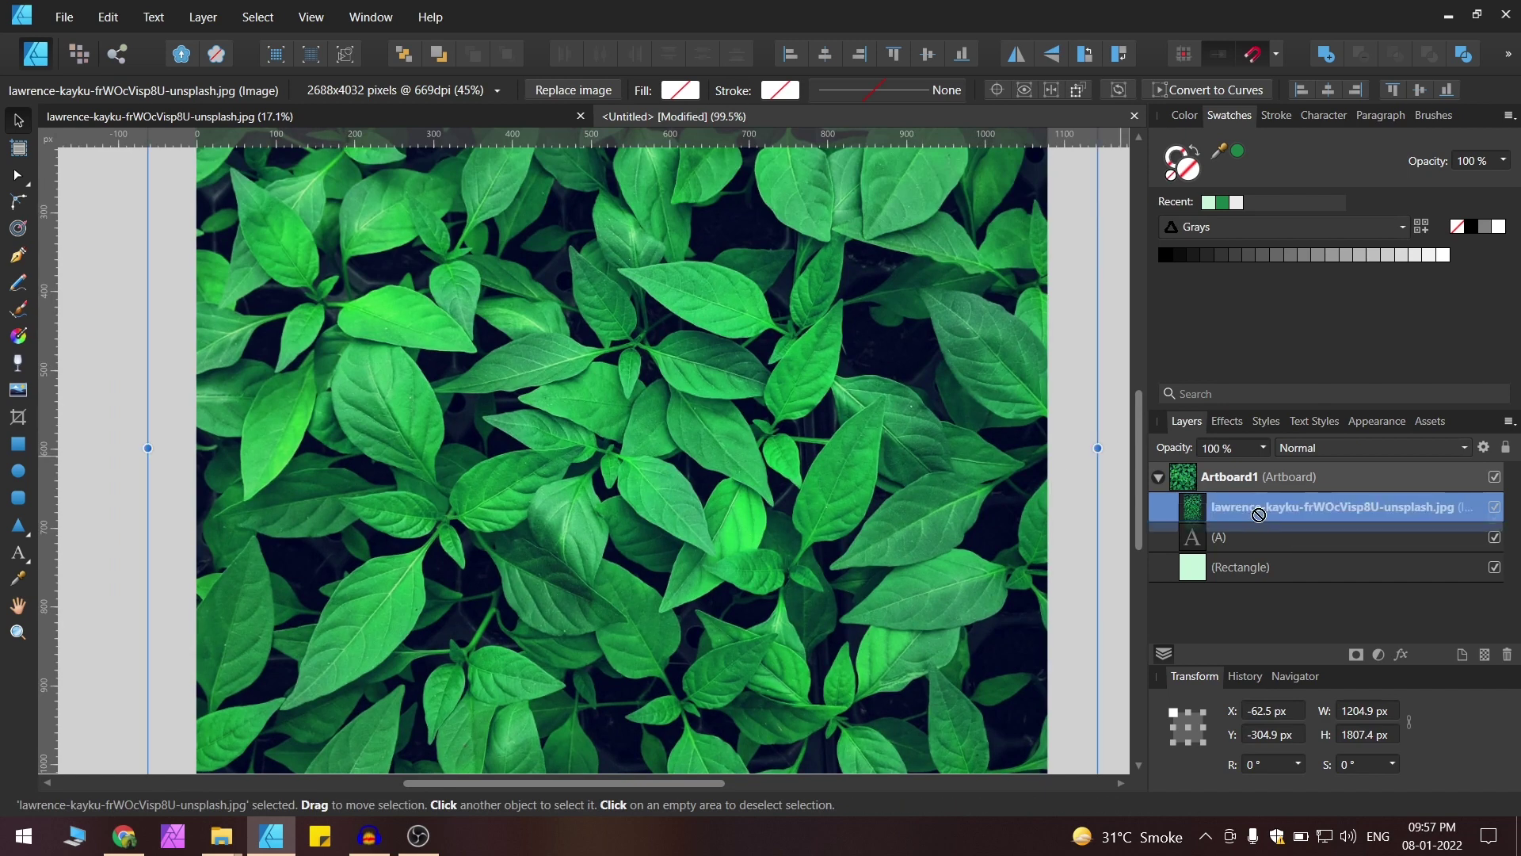
left_click_drag(1259, 515, 1257, 535)
scroll(707, 388, "down", 4)
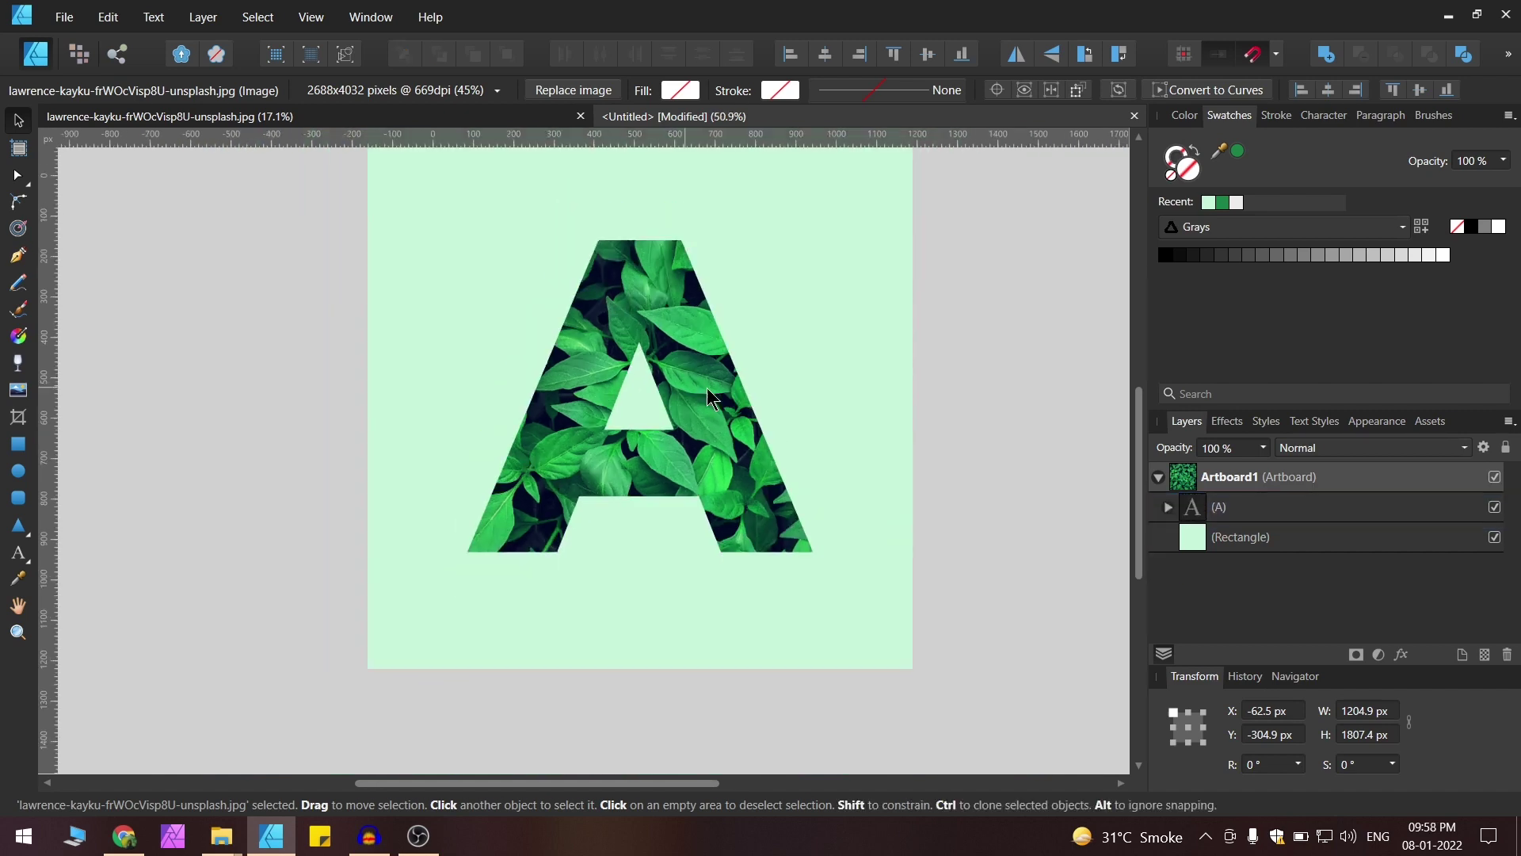
scroll(654, 321, "up", 2)
scroll(635, 441, "down", 5)
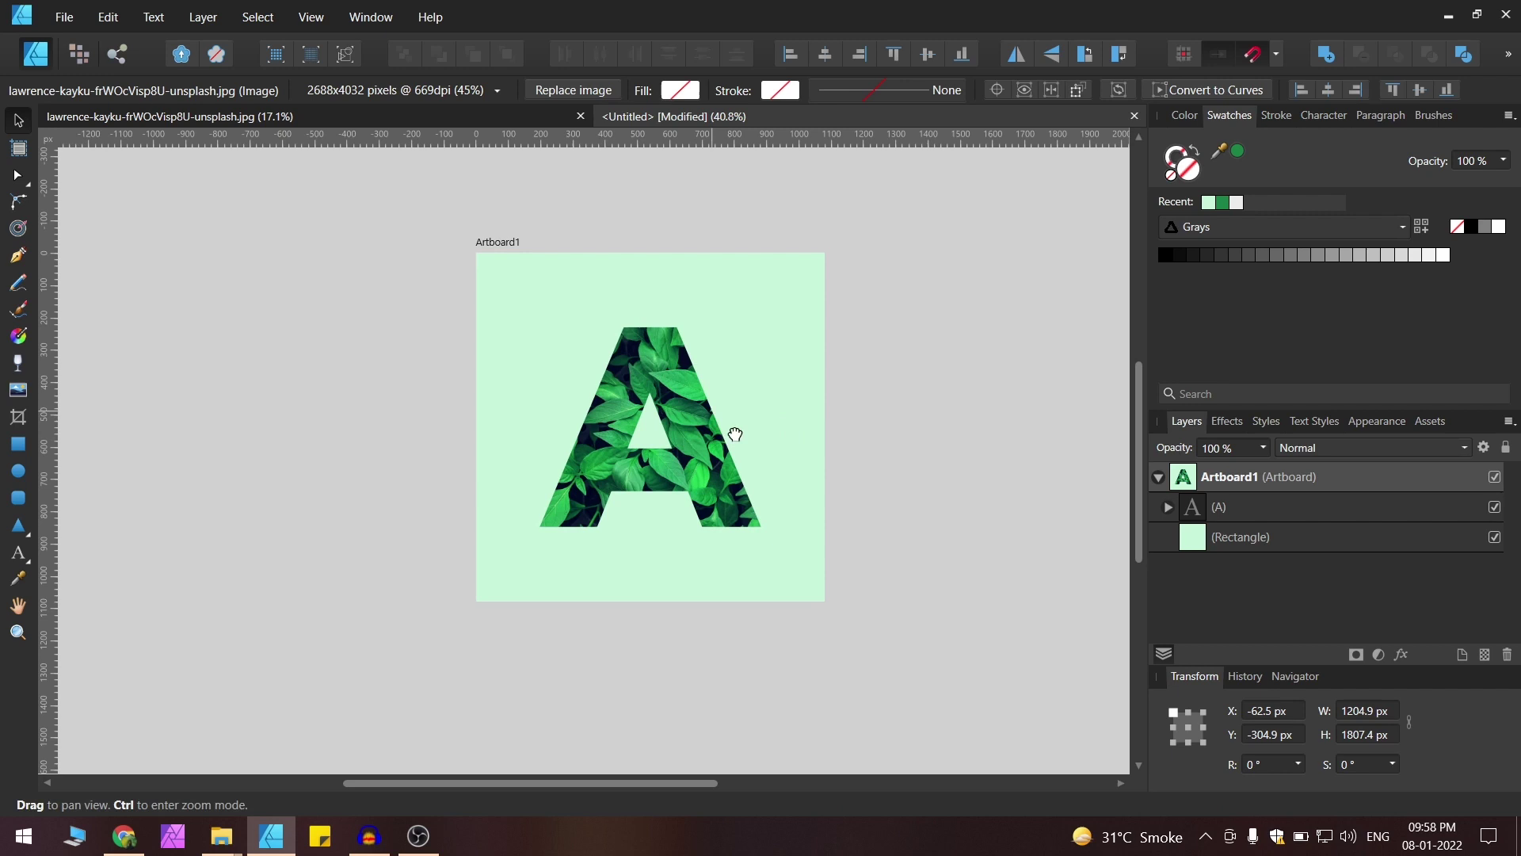
scroll(792, 428, "up", 6)
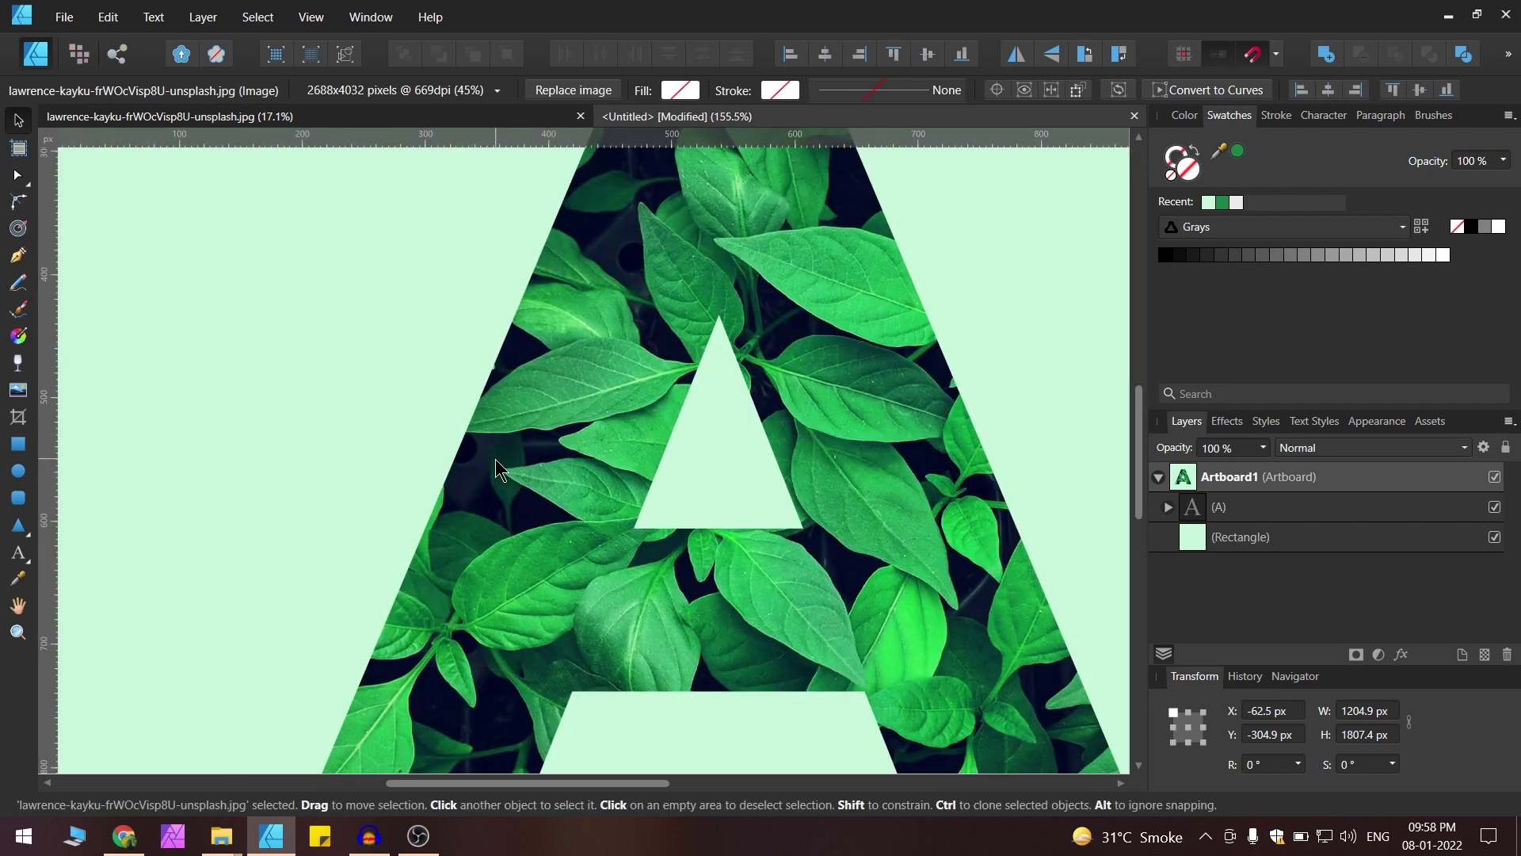
scroll(526, 441, "down", 6)
Duplicate the clipped leaf photo inside the letter "A" and select the upper copy.
left_click(639, 345)
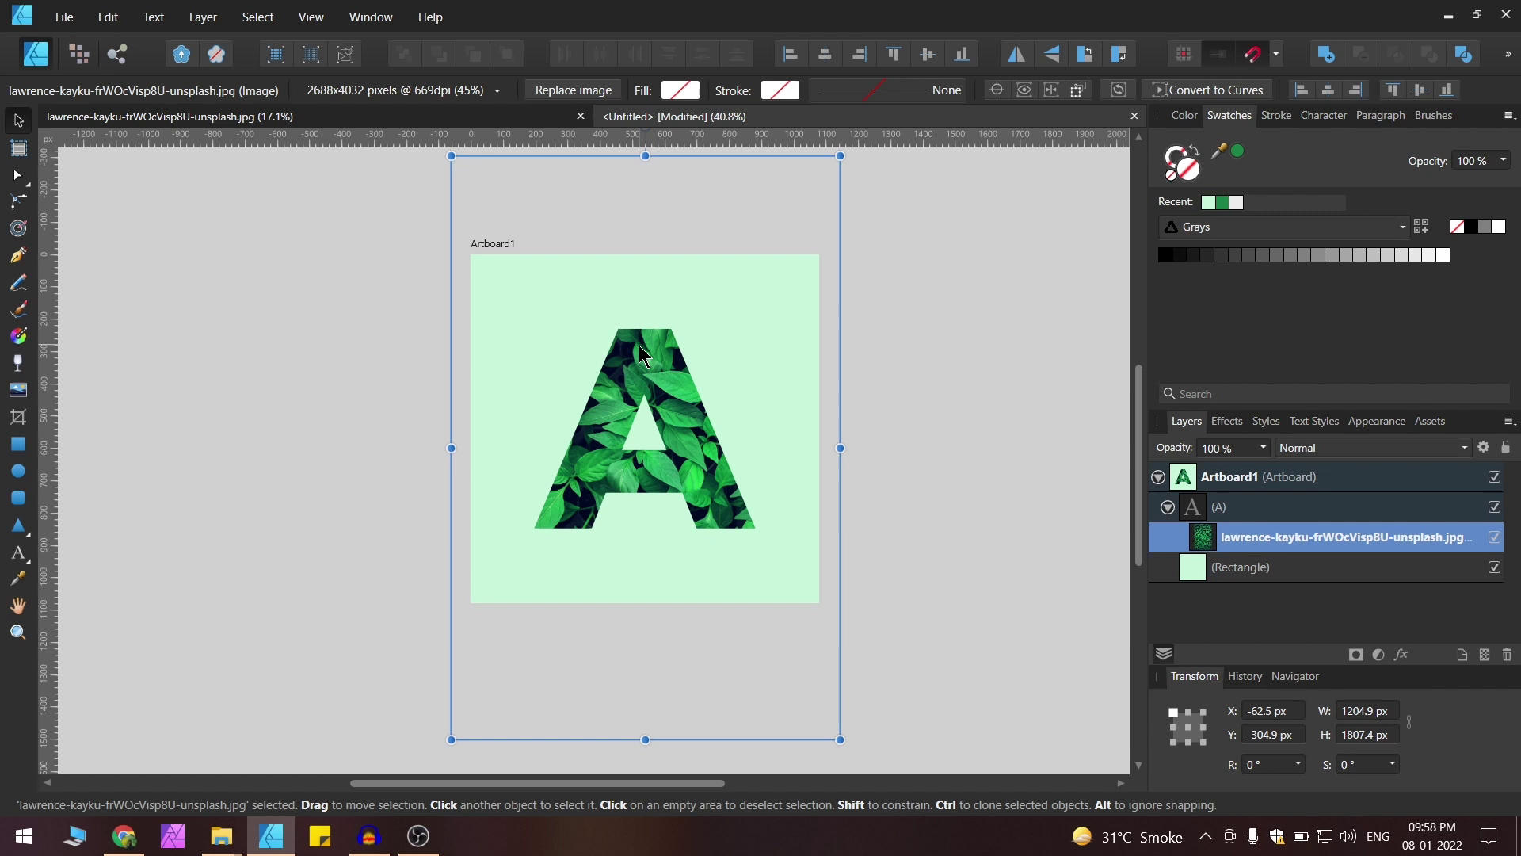
key("ctrl+j")
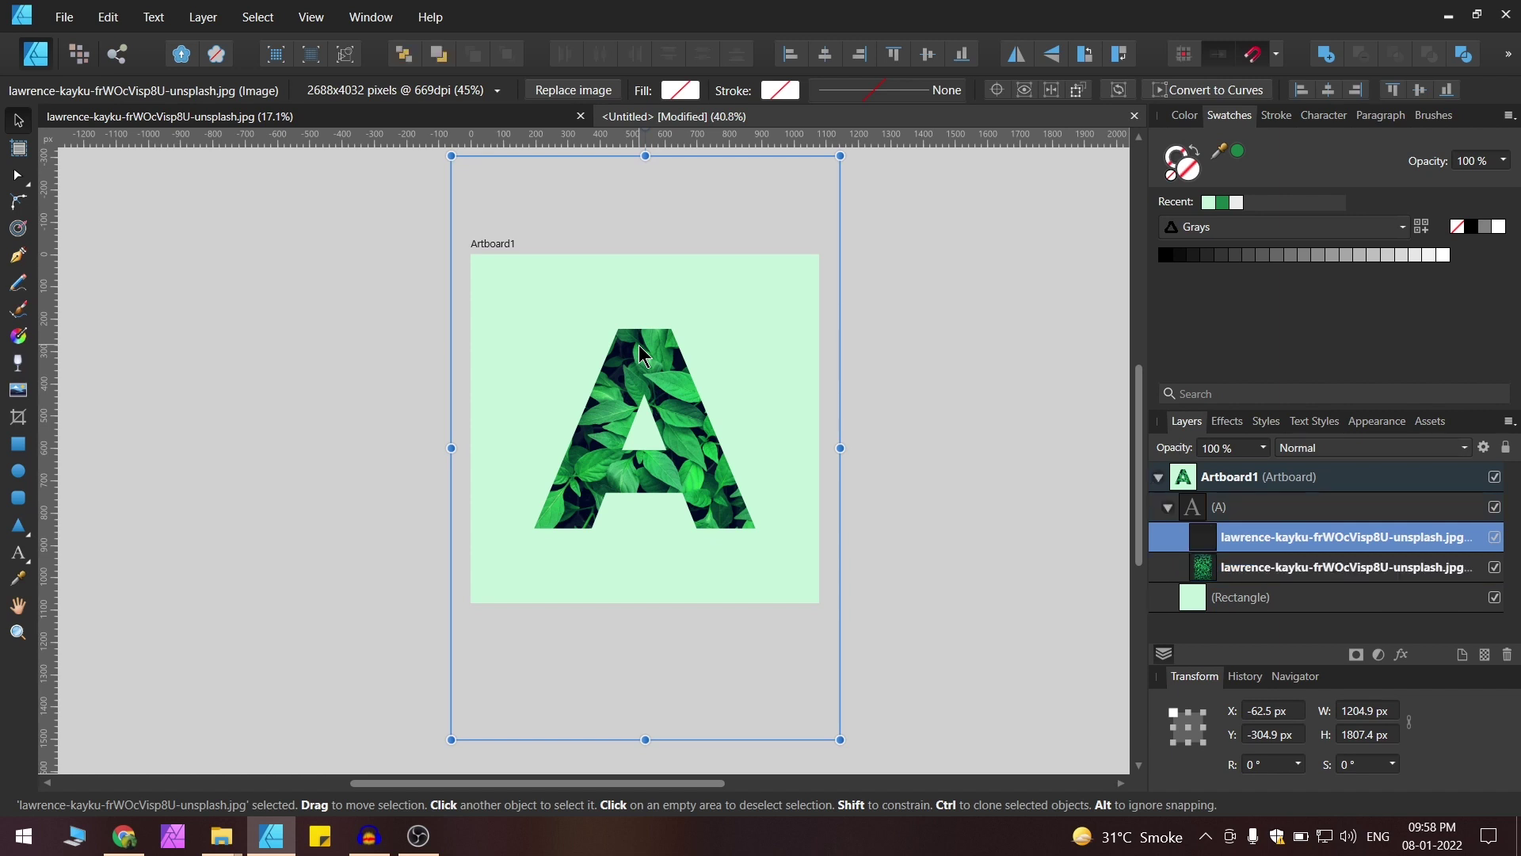
left_click(1080, 503)
scroll(720, 437, "up", 2)
left_click_drag(631, 428, 682, 451)
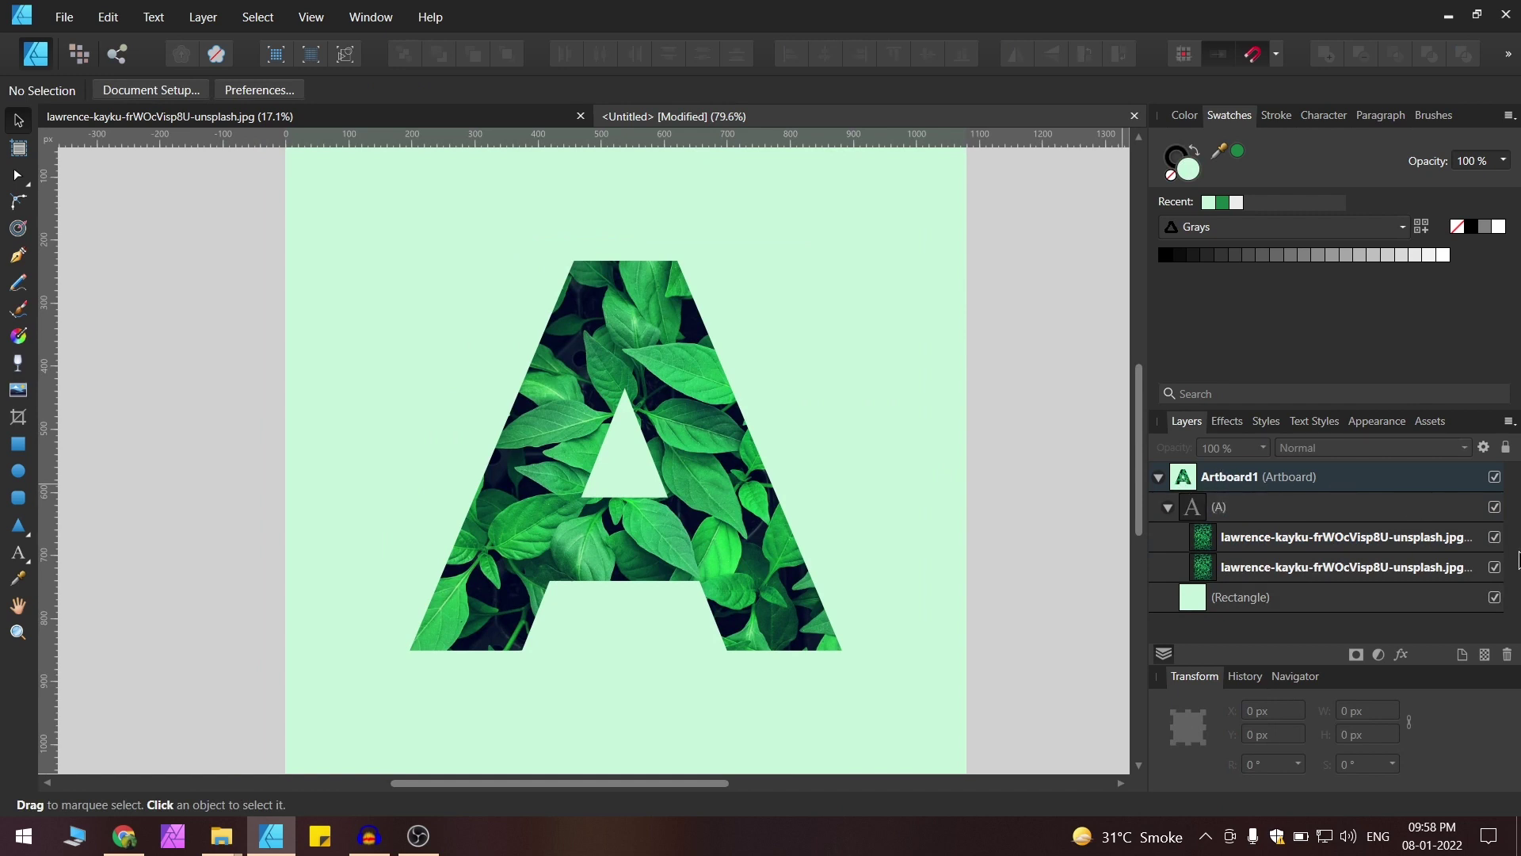
left_click(1240, 541)
scroll(683, 434, "down", 3)
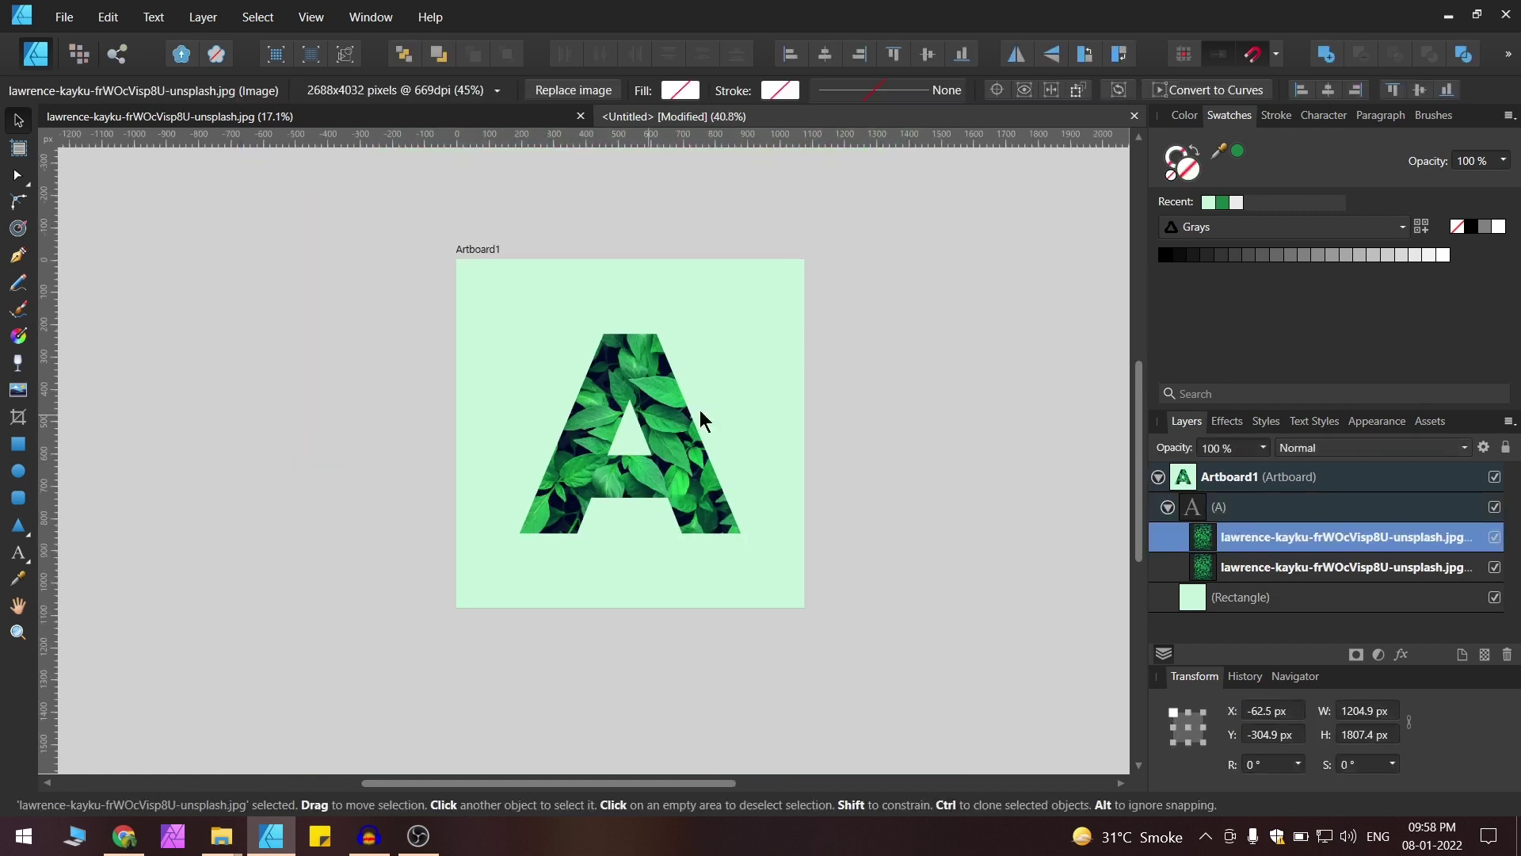
Move the duplicate leaf photo out of the letter "A" to above the text layer and lower its opacity to 31%.
left_click_drag(1270, 542, 1259, 499)
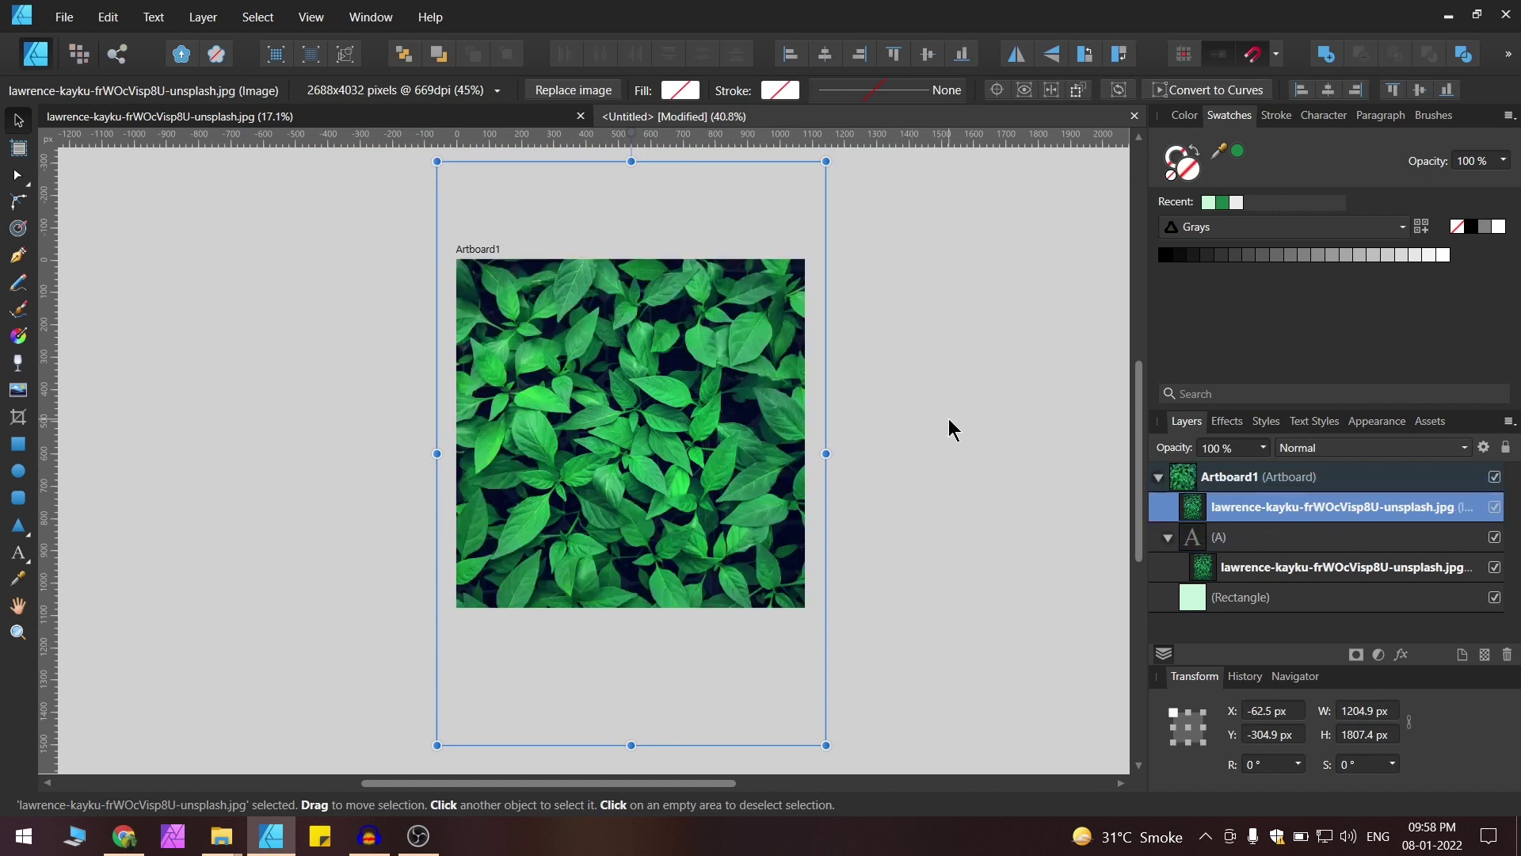
scroll(693, 377, "up", 2)
scroll(695, 386, "up", 1)
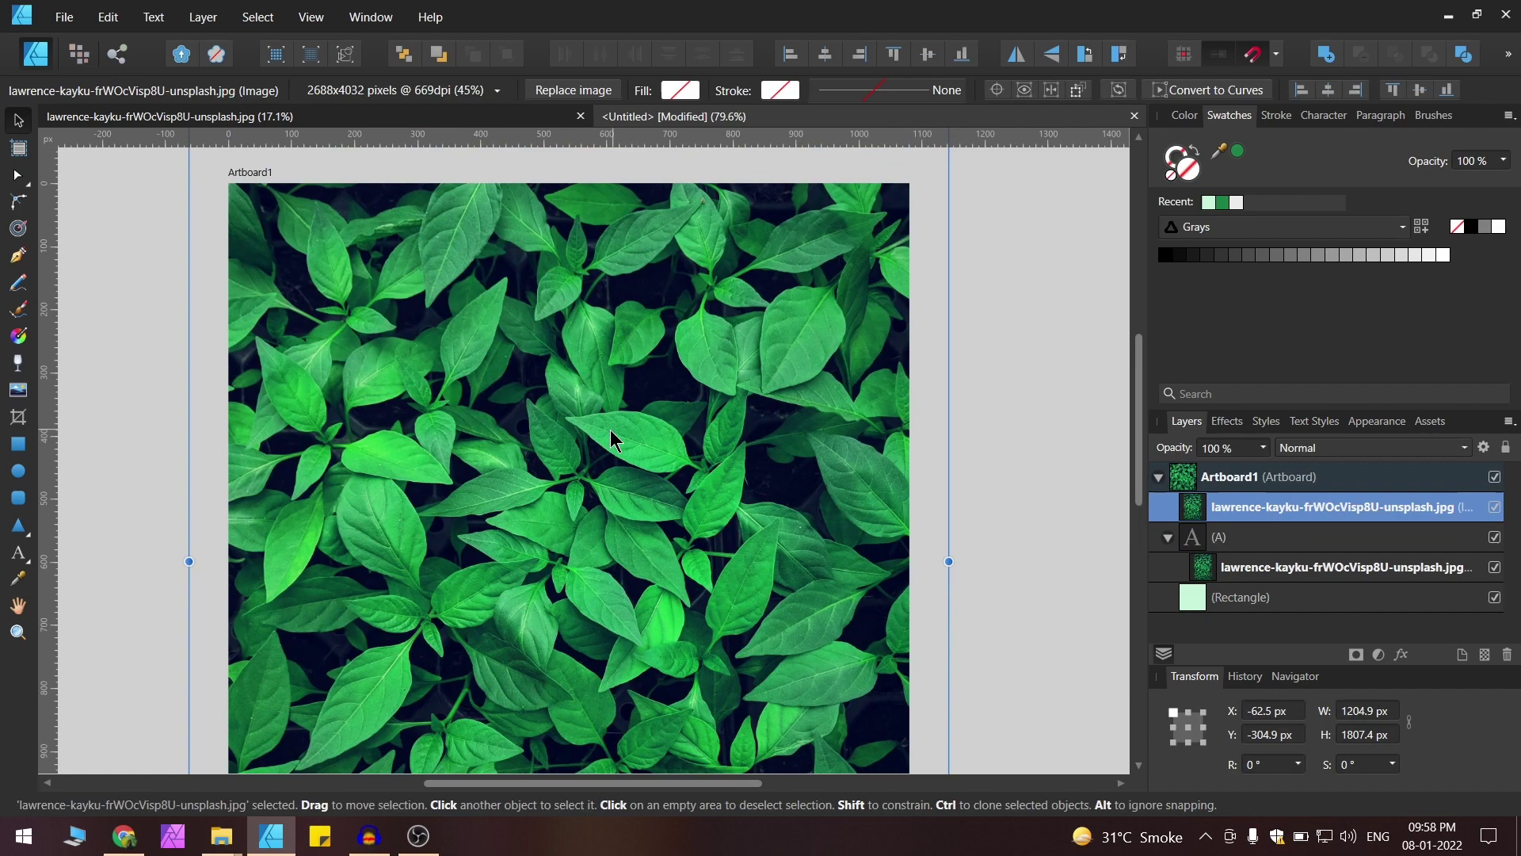
left_click(1262, 449)
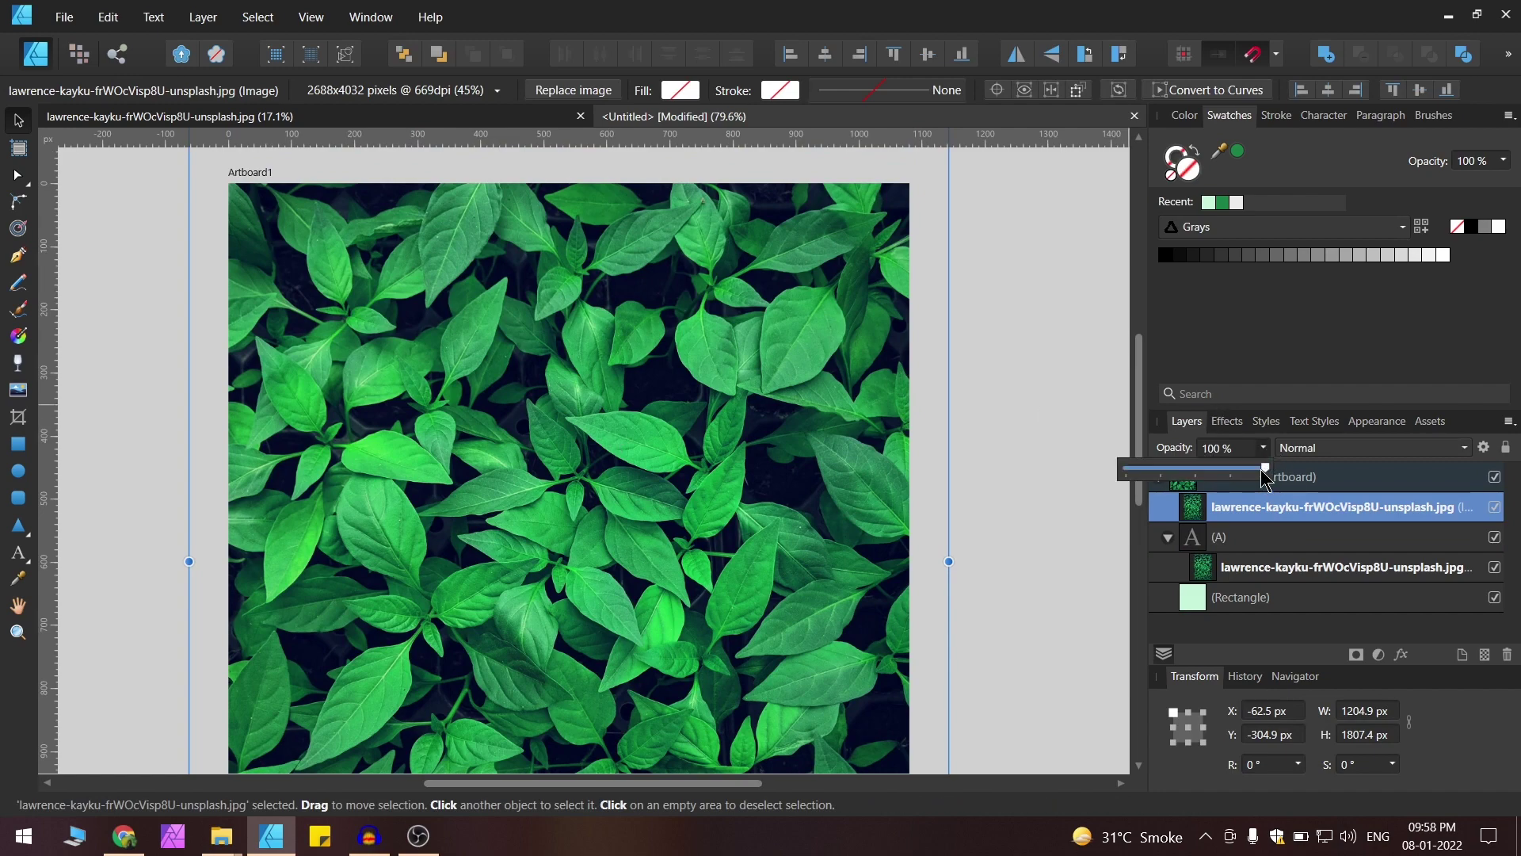
left_click_drag(1263, 473, 1168, 473)
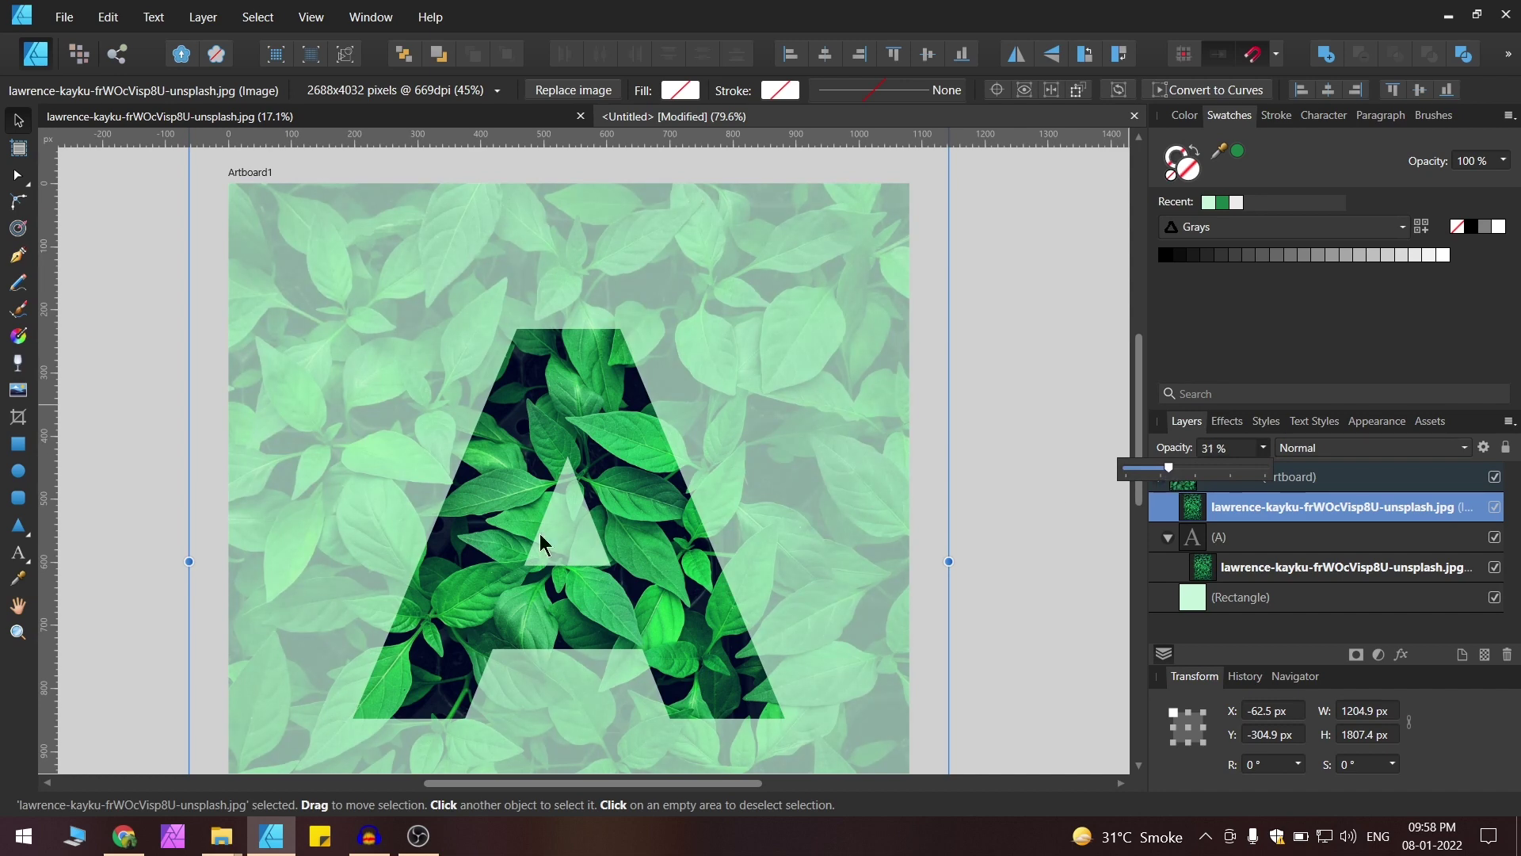
Examine the faded photo around the letter "A" for leaves that cross the letter's edges.
scroll(553, 511, "up", 3)
scroll(777, 418, "down", 2)
key("space")
left_click_drag(777, 428, 629, 617)
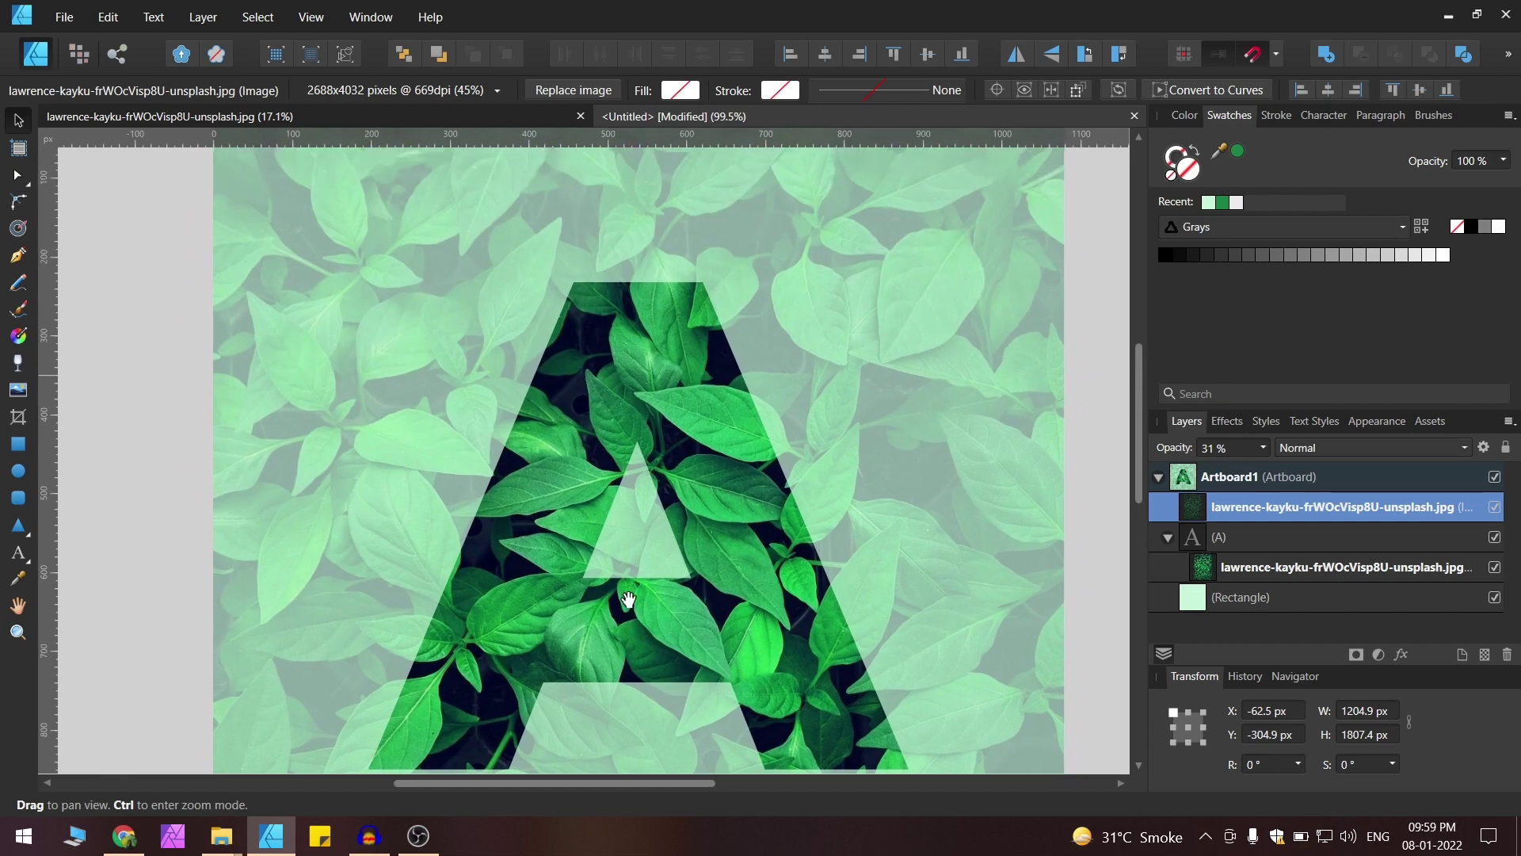
scroll(744, 446, "up", 3)
key("space")
left_click_drag(744, 446, 683, 356)
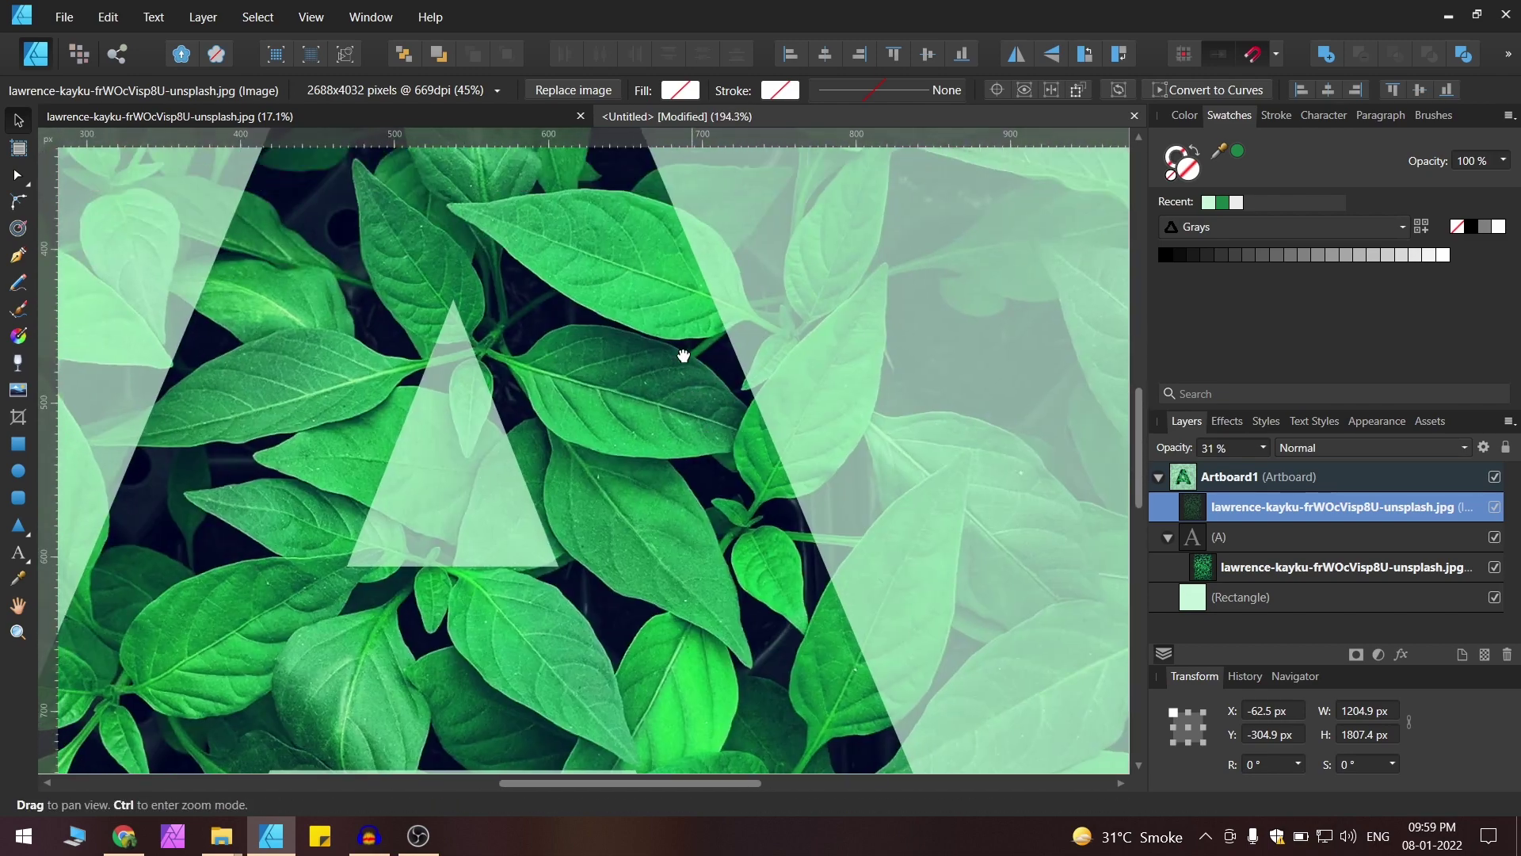
scroll(683, 355, "up", 2)
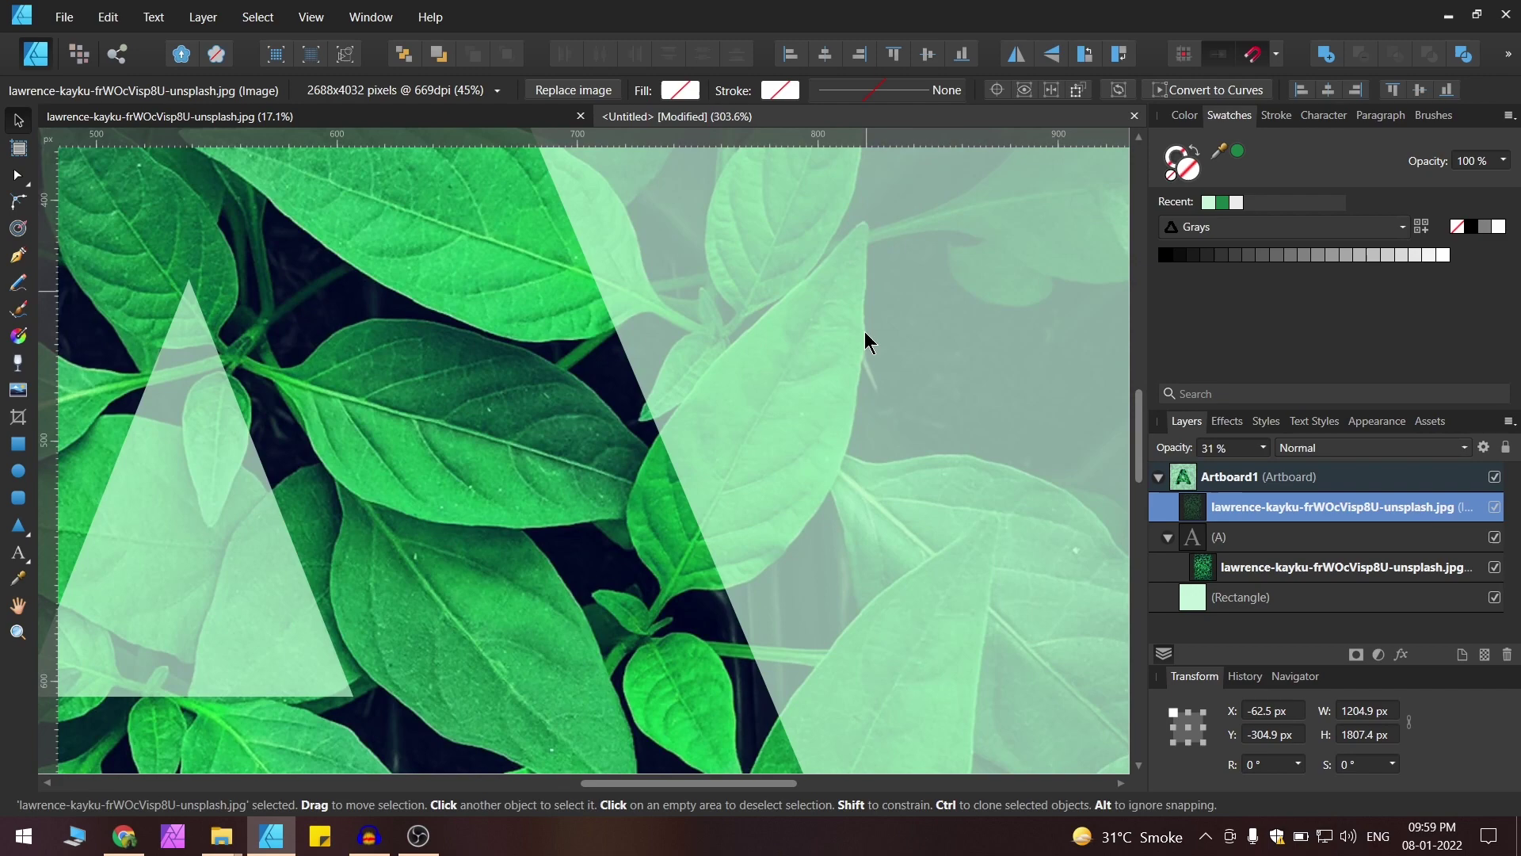
scroll(864, 331, "down", 3)
scroll(792, 428, "down", 2)
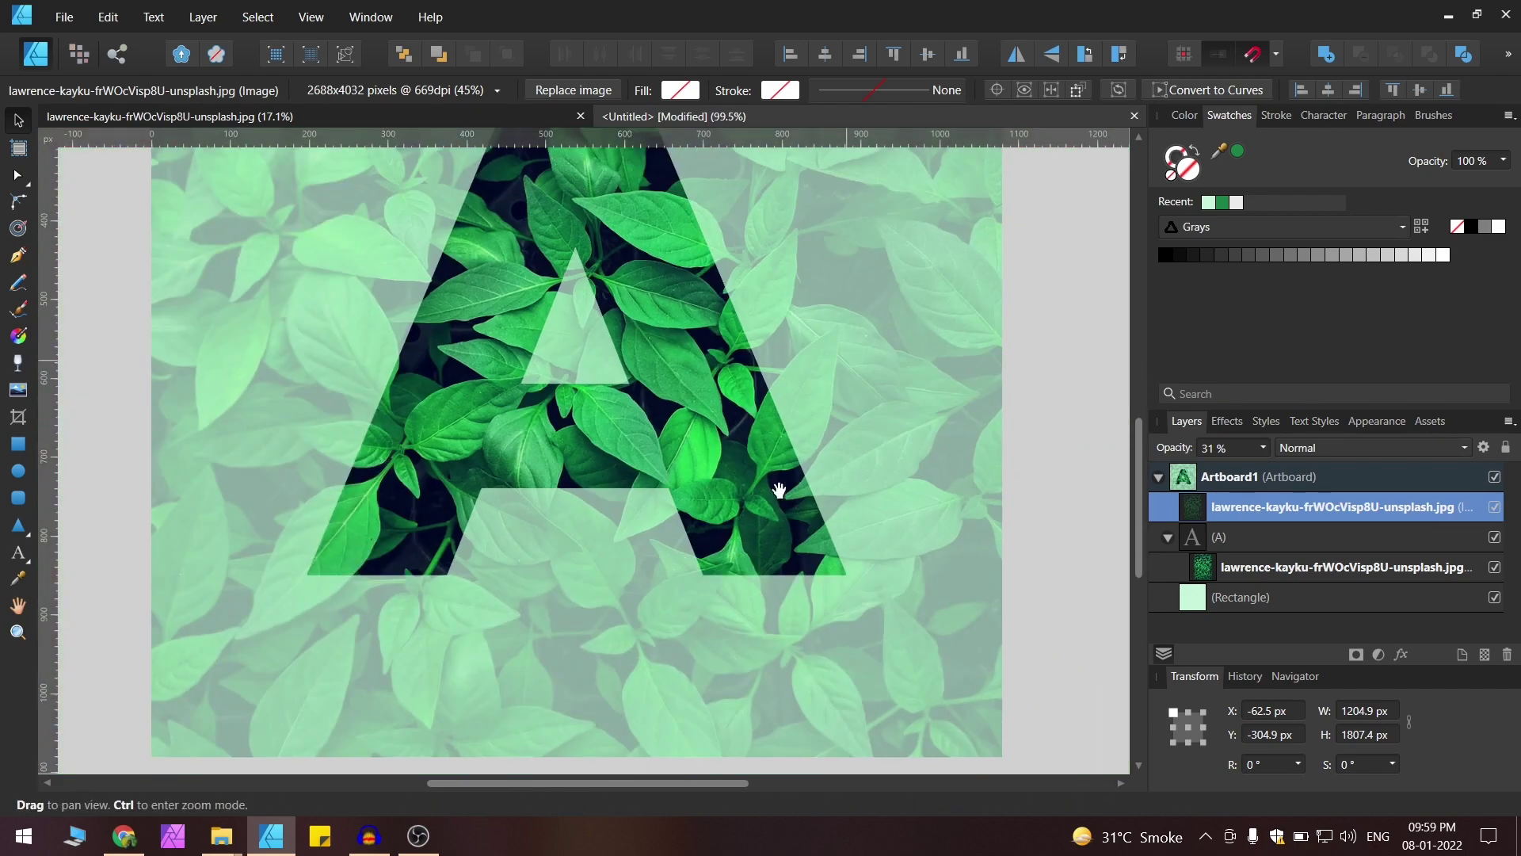
scroll(779, 490, "up", 4)
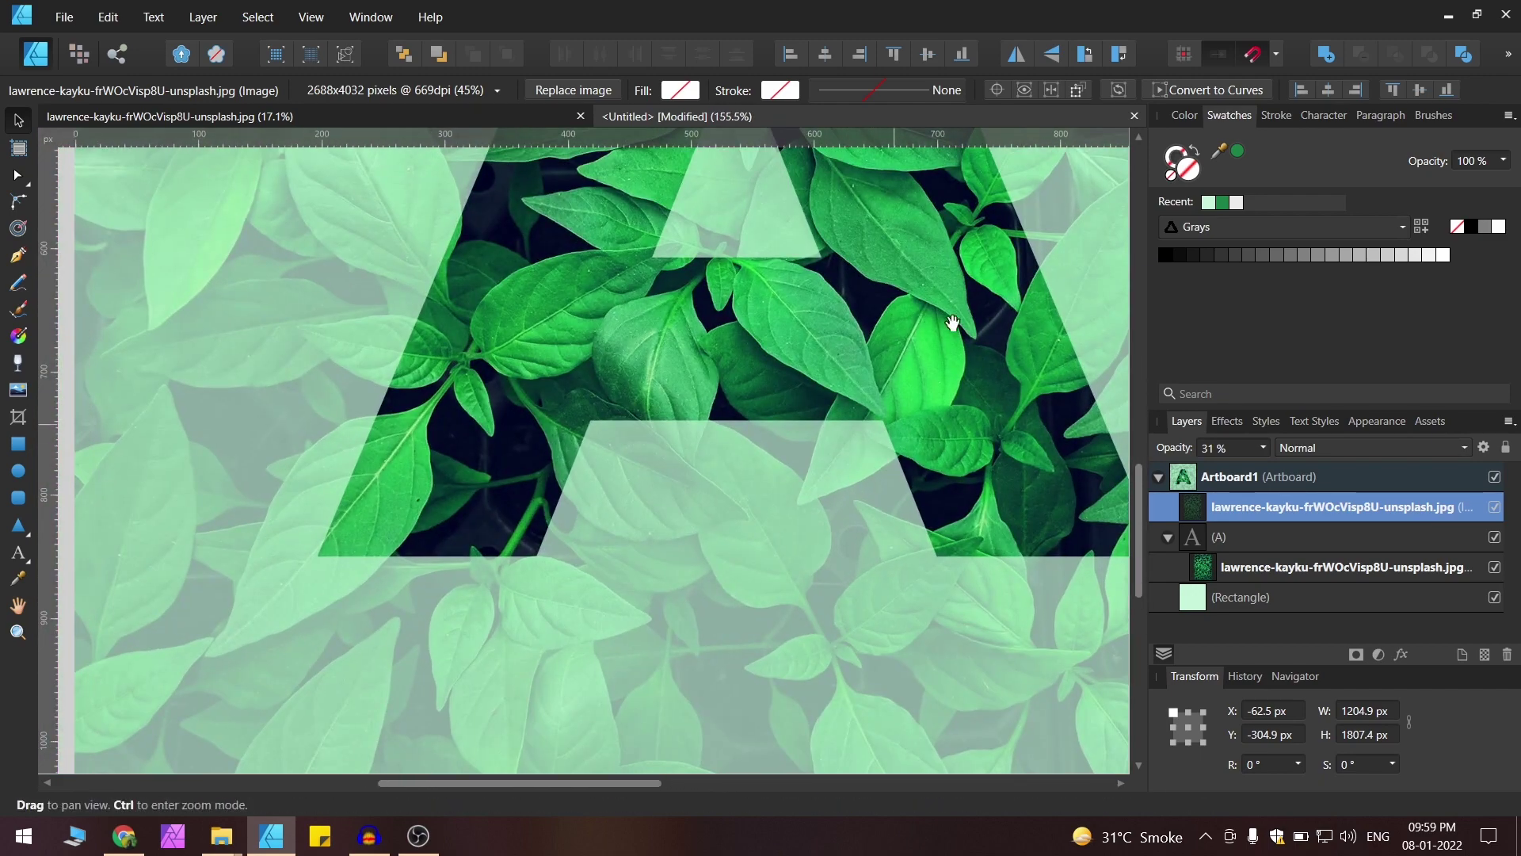
left_click_drag(953, 324, 668, 644)
scroll(920, 360, "down", 2)
scroll(819, 380, "up", 2)
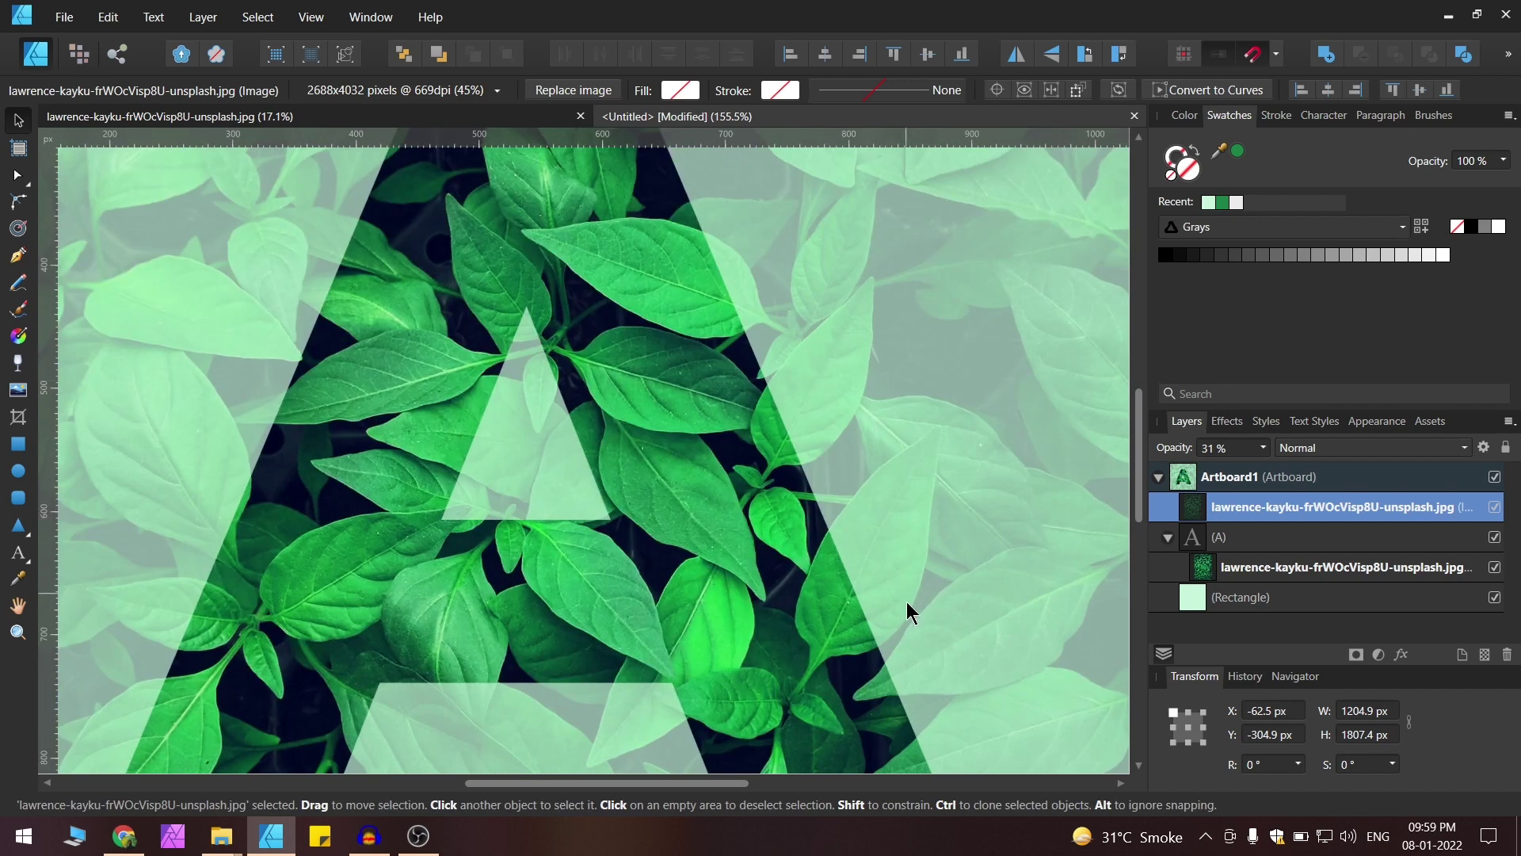
left_click_drag(870, 621, 904, 343)
left_click_drag(553, 450, 738, 459)
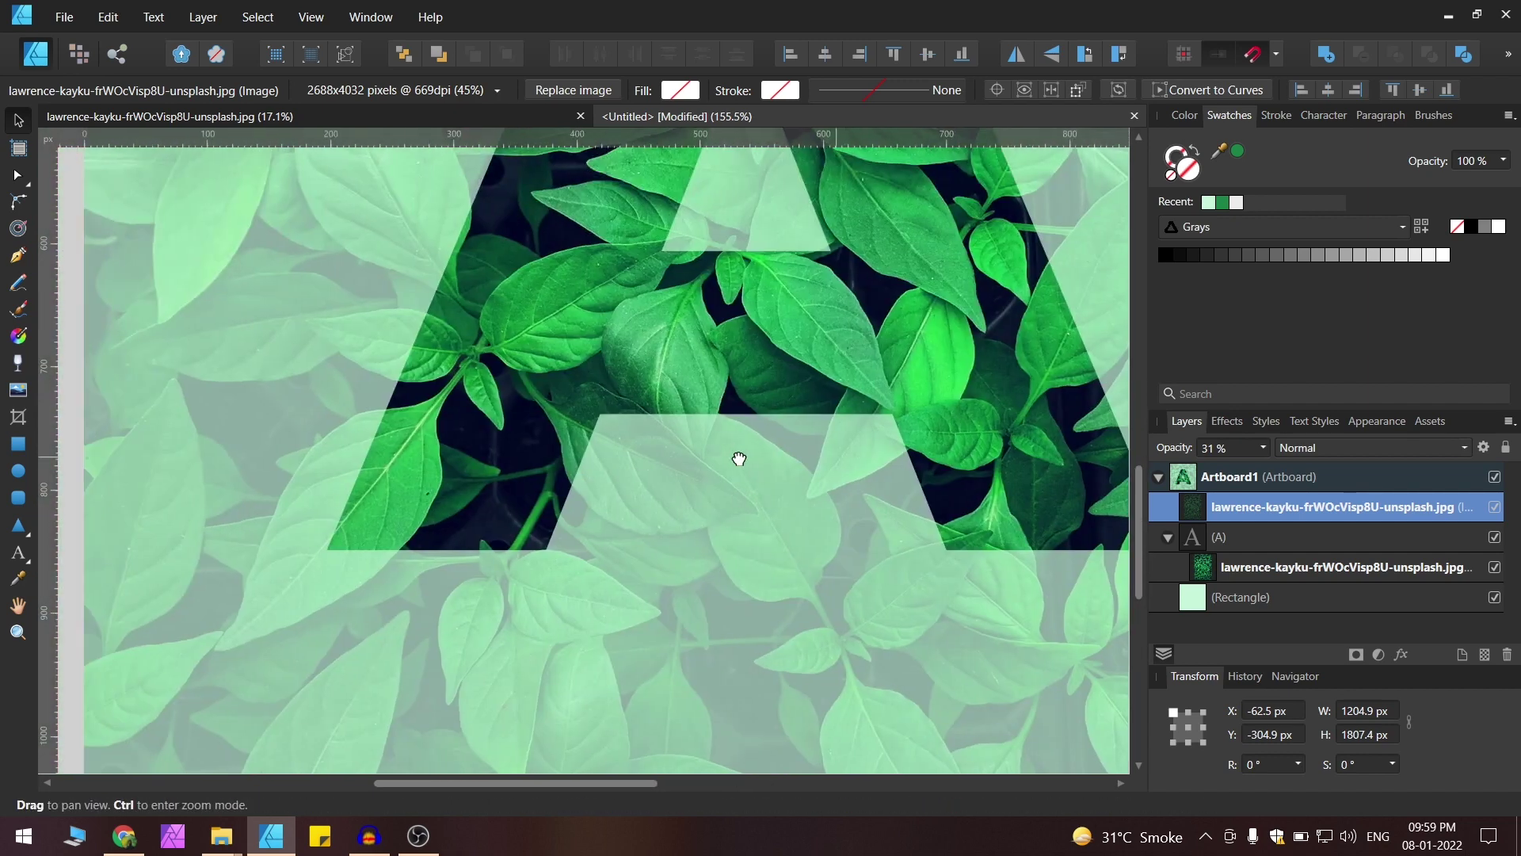
scroll(622, 496, "up", 2)
scroll(783, 412, "down", 2)
left_click_drag(545, 490, 741, 562)
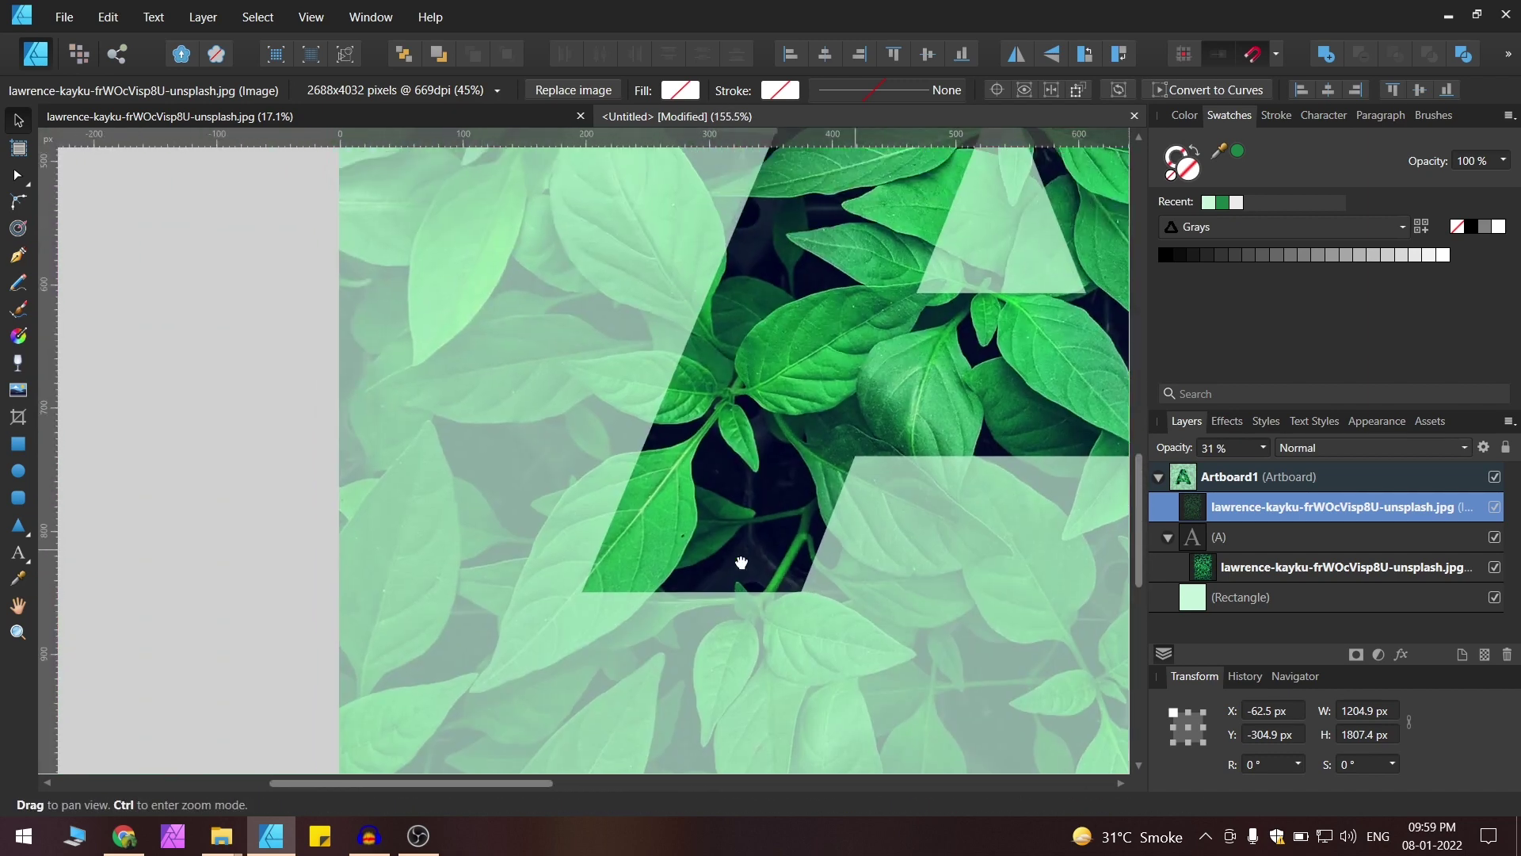
left_click_drag(762, 315, 545, 710)
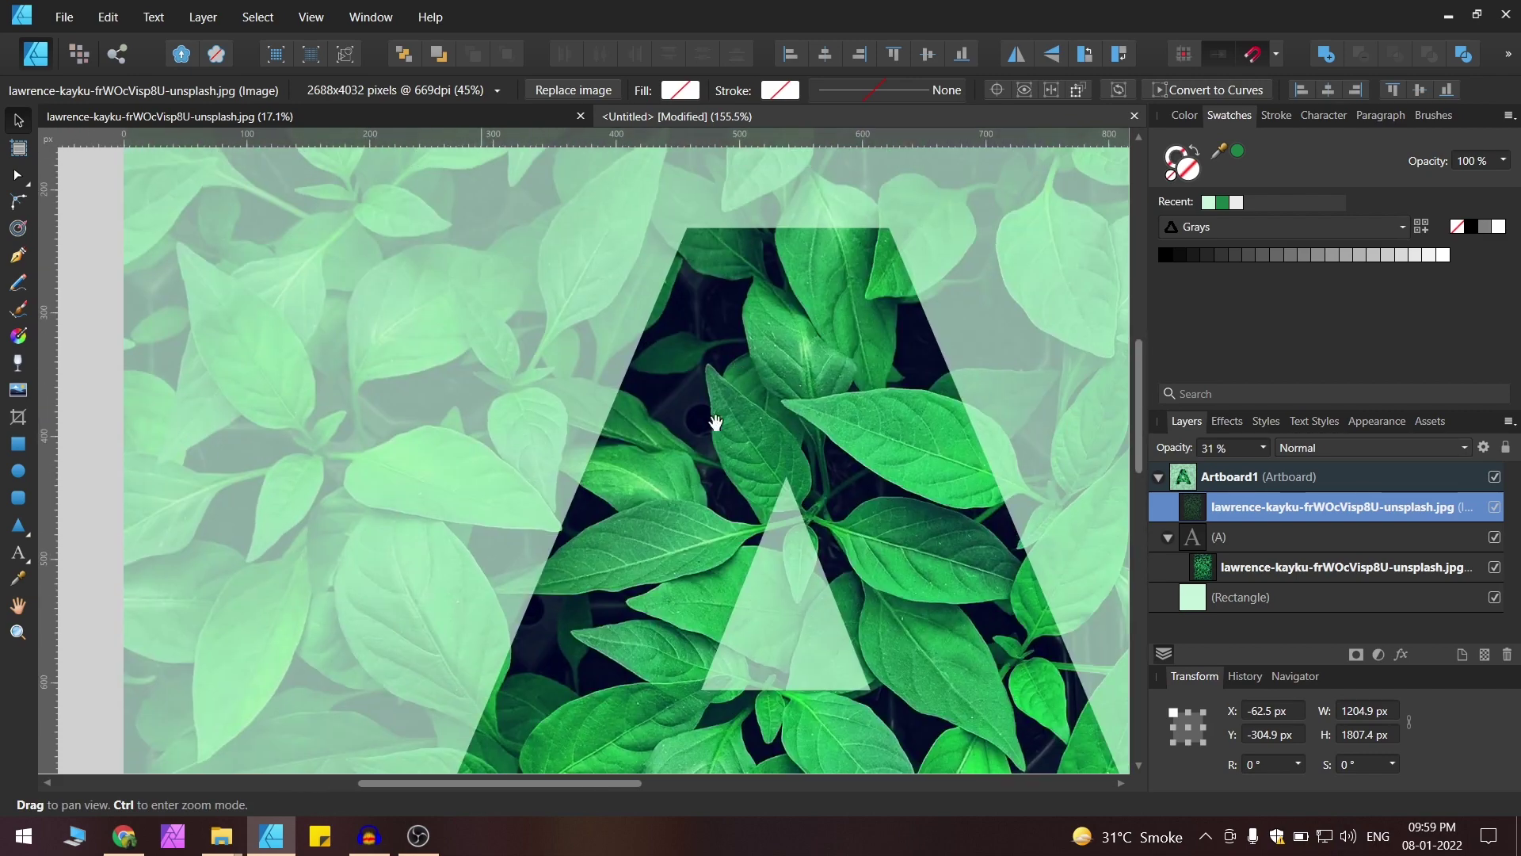
left_click_drag(796, 255, 679, 516)
scroll(705, 288, "down", 5)
scroll(776, 468, "up", 3)
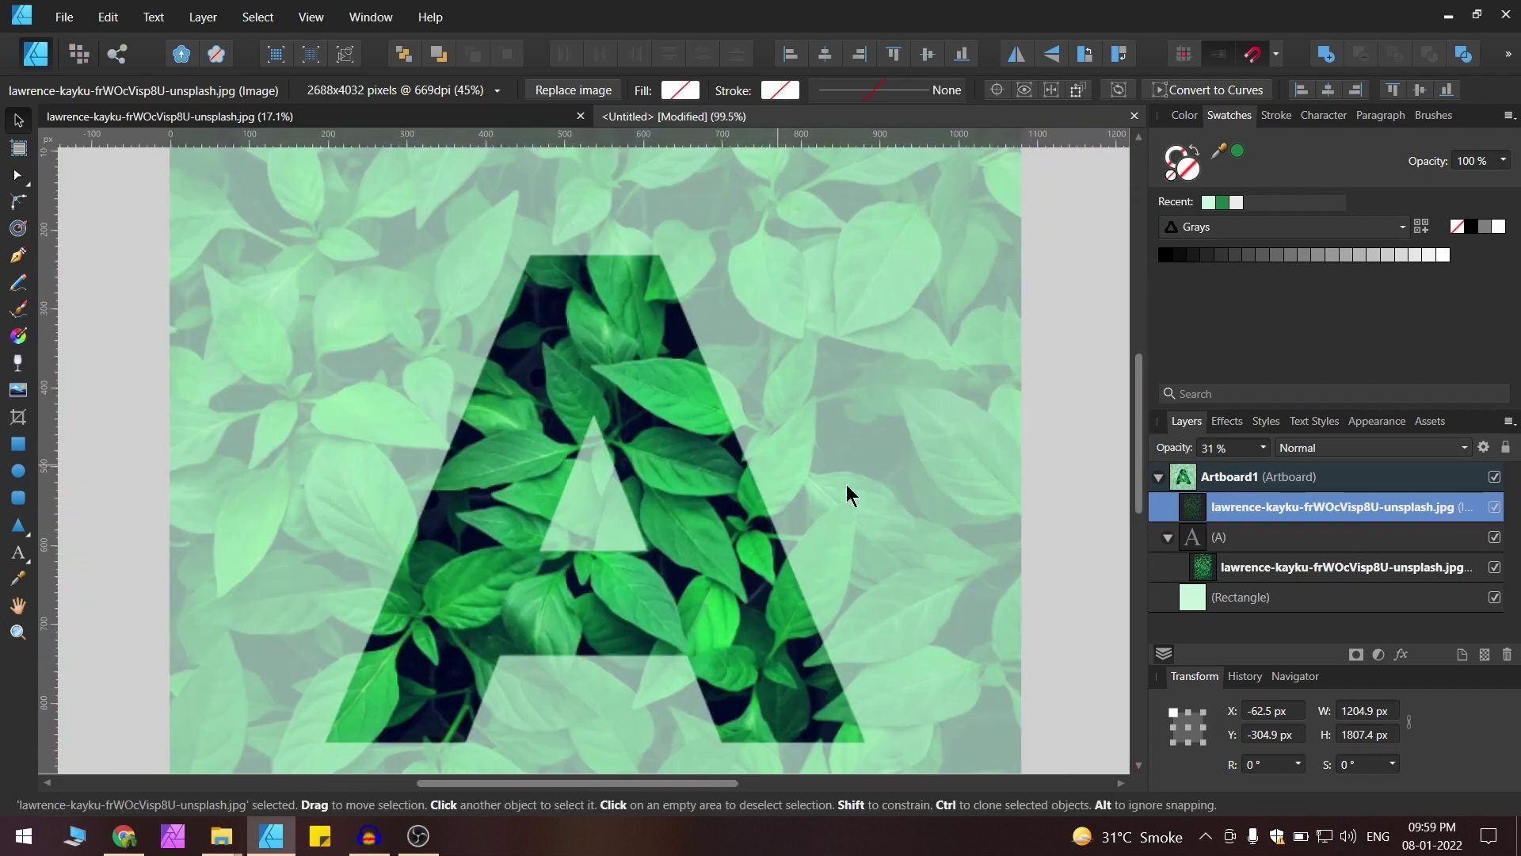
scroll(807, 488, "up", 4)
left_click_drag(779, 429, 702, 387)
scroll(696, 383, "down", 7)
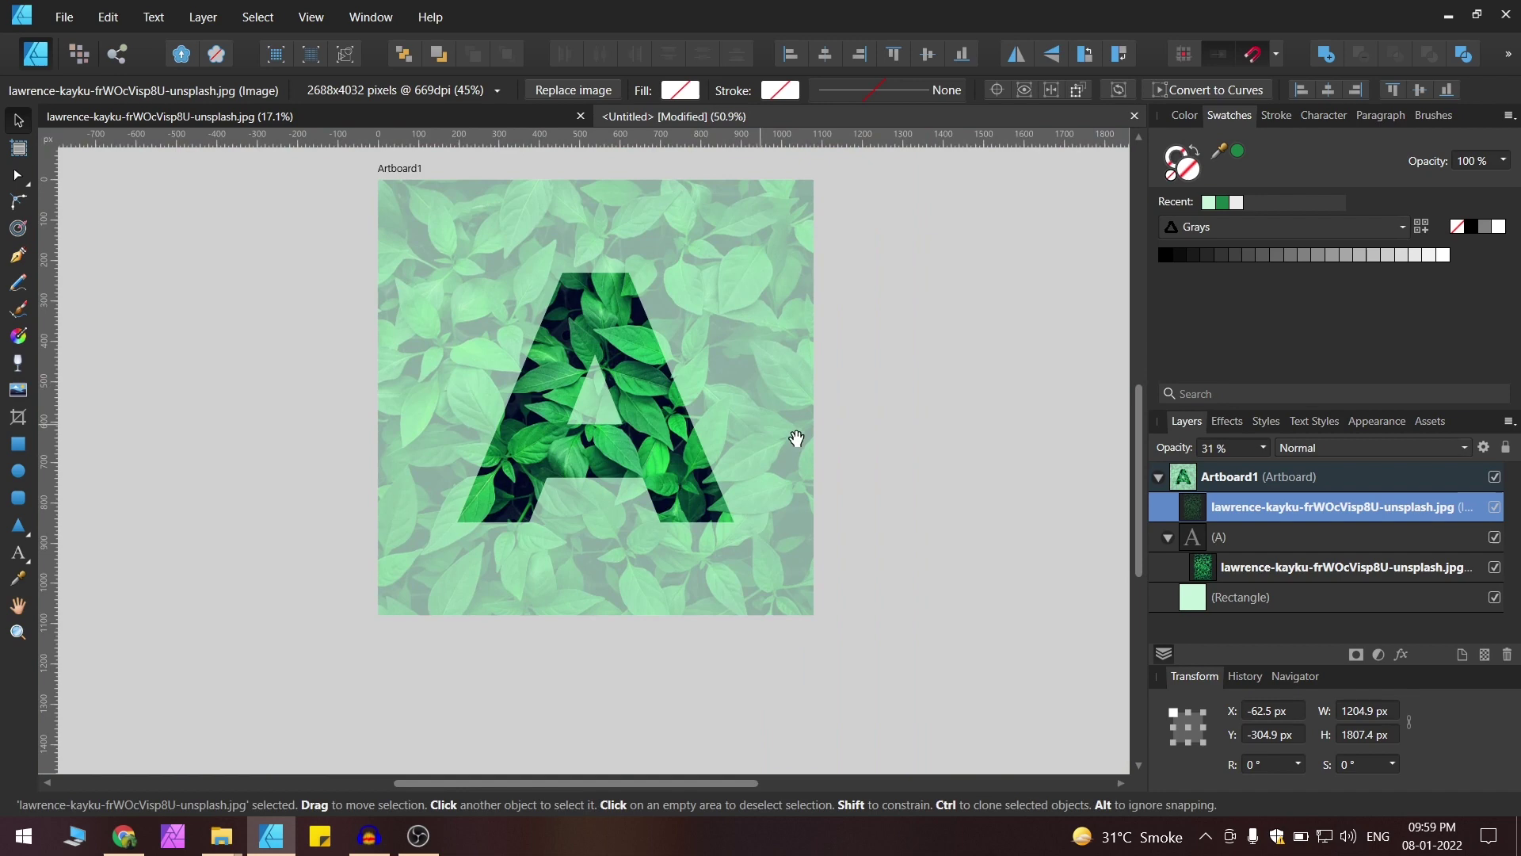
Trace the part of the leaf sticking out past the letter's right diagonal edge as a closed Pen tool curve.
left_click(916, 408)
scroll(635, 397, "up", 6)
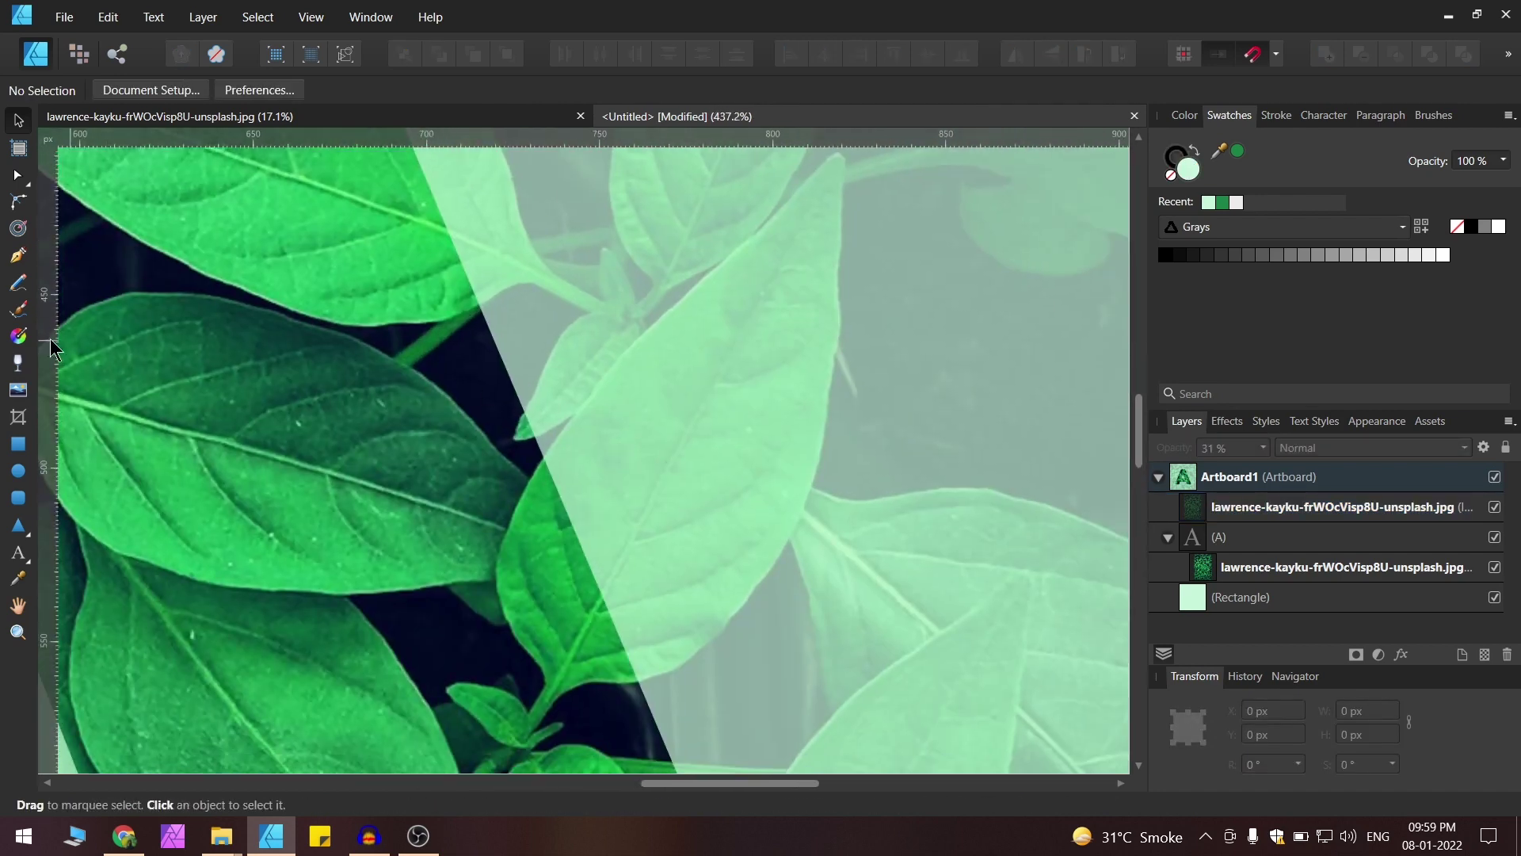
left_click(18, 255)
scroll(641, 378, "up", 3)
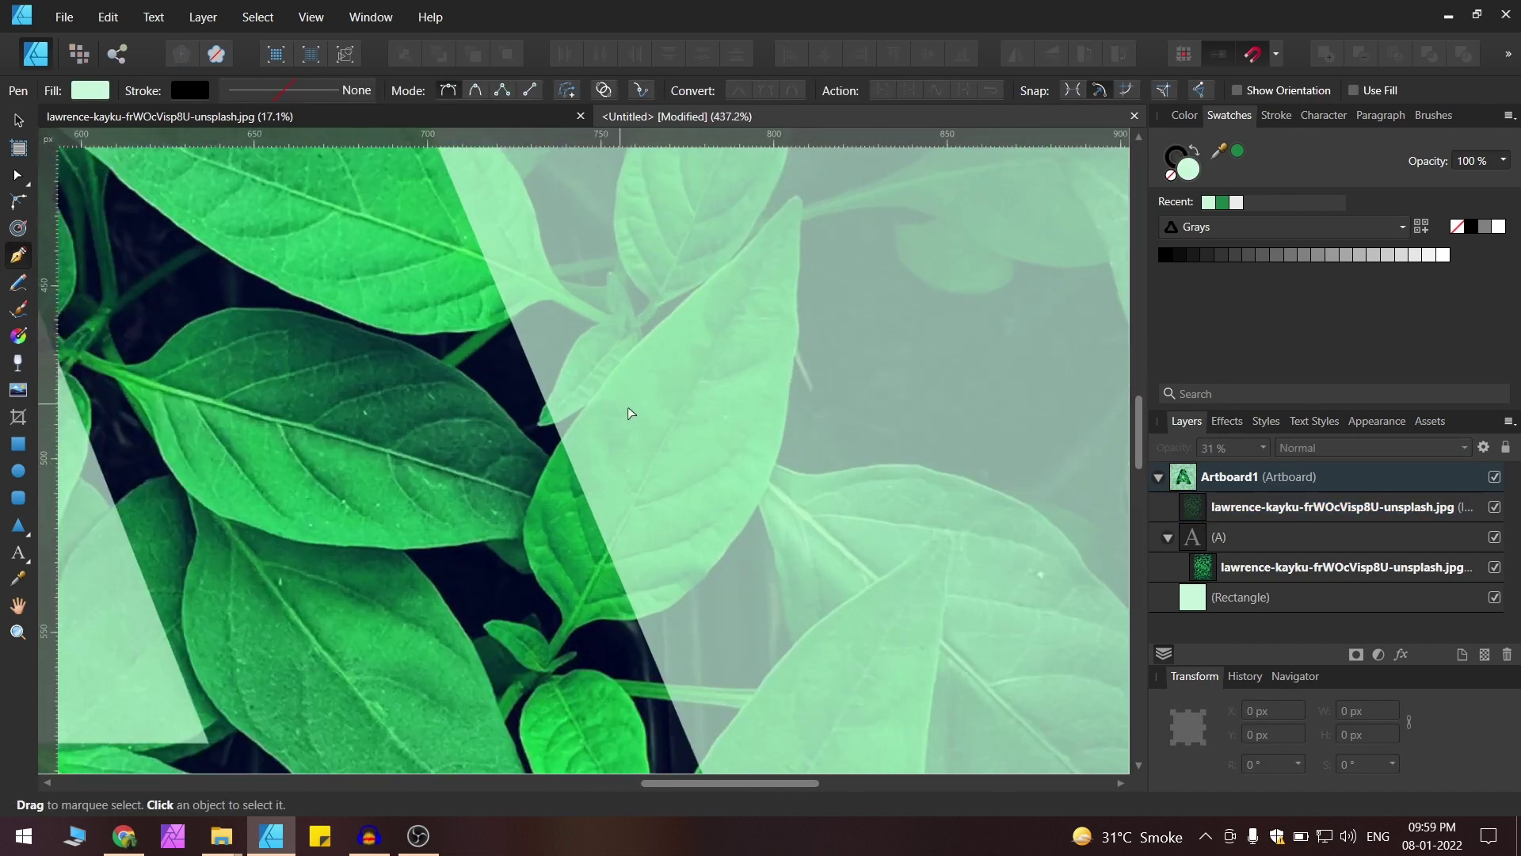
scroll(541, 495, "up", 3)
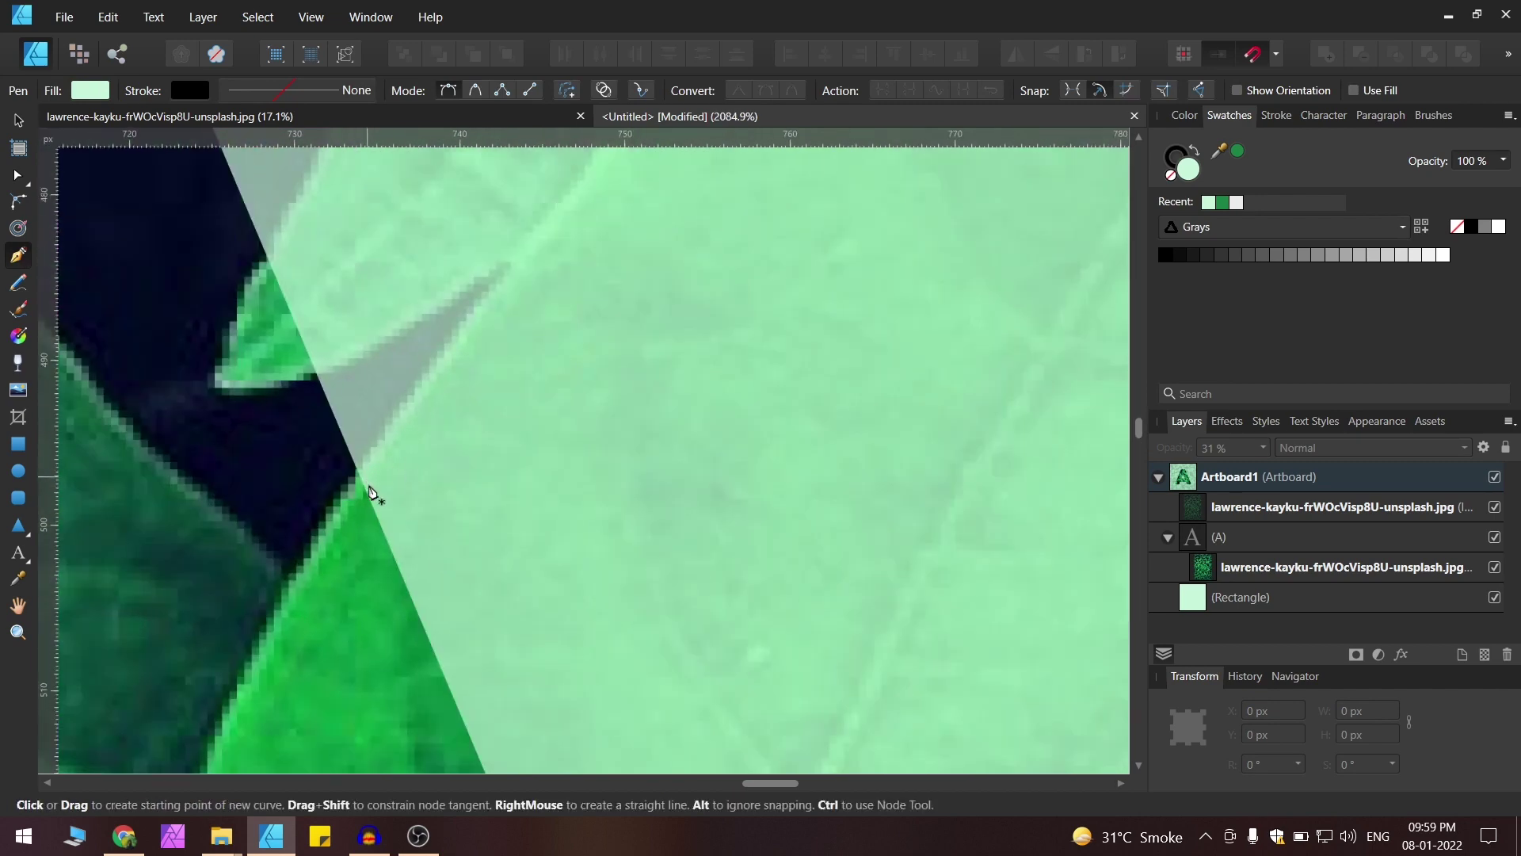
left_click(360, 480)
scroll(548, 464, "down", 6)
scroll(581, 353, "up", 6)
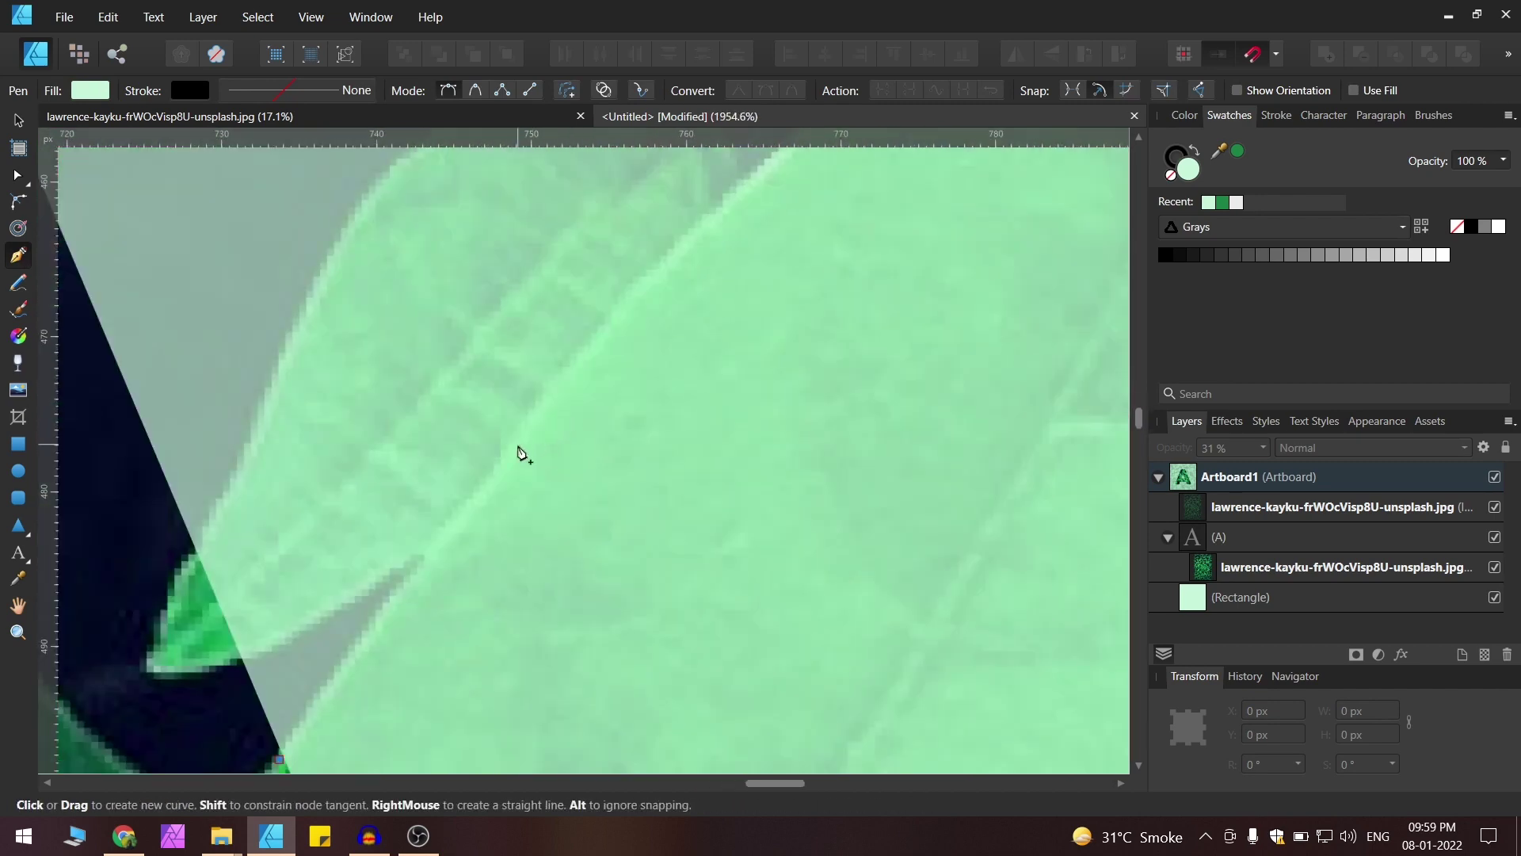
left_click_drag(518, 441, 594, 336)
left_click(518, 441)
scroll(505, 528, "down", 5)
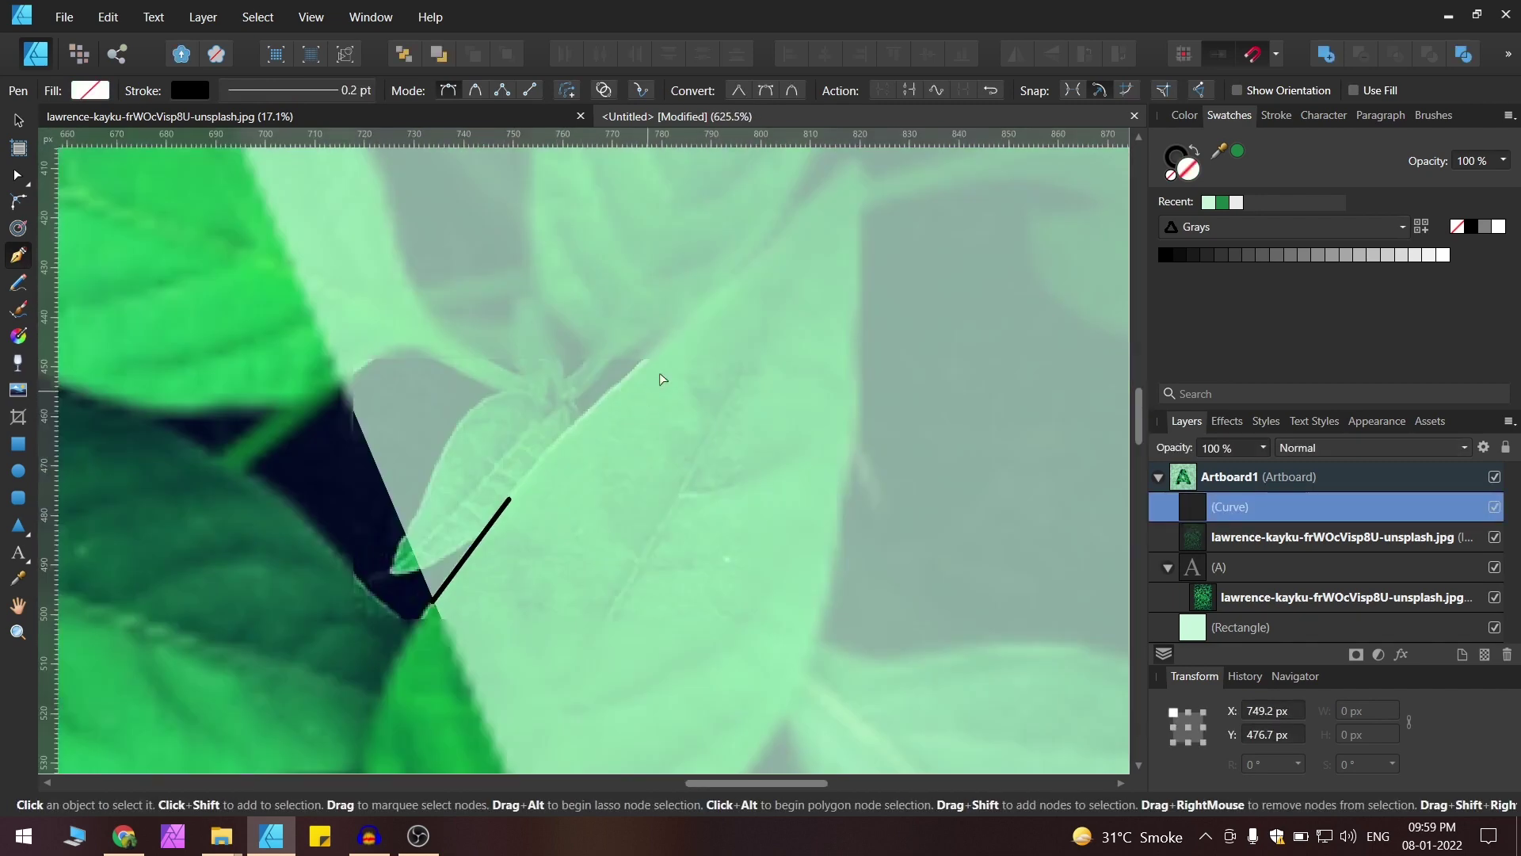
scroll(705, 309, "up", 4)
mouse_move(507, 483)
left_mouse_down()
mouse_move(621, 418)
mouse_move(509, 485)
left_mouse_up()
scroll(679, 313, "up", 3)
left_click_drag(610, 395, 646, 356)
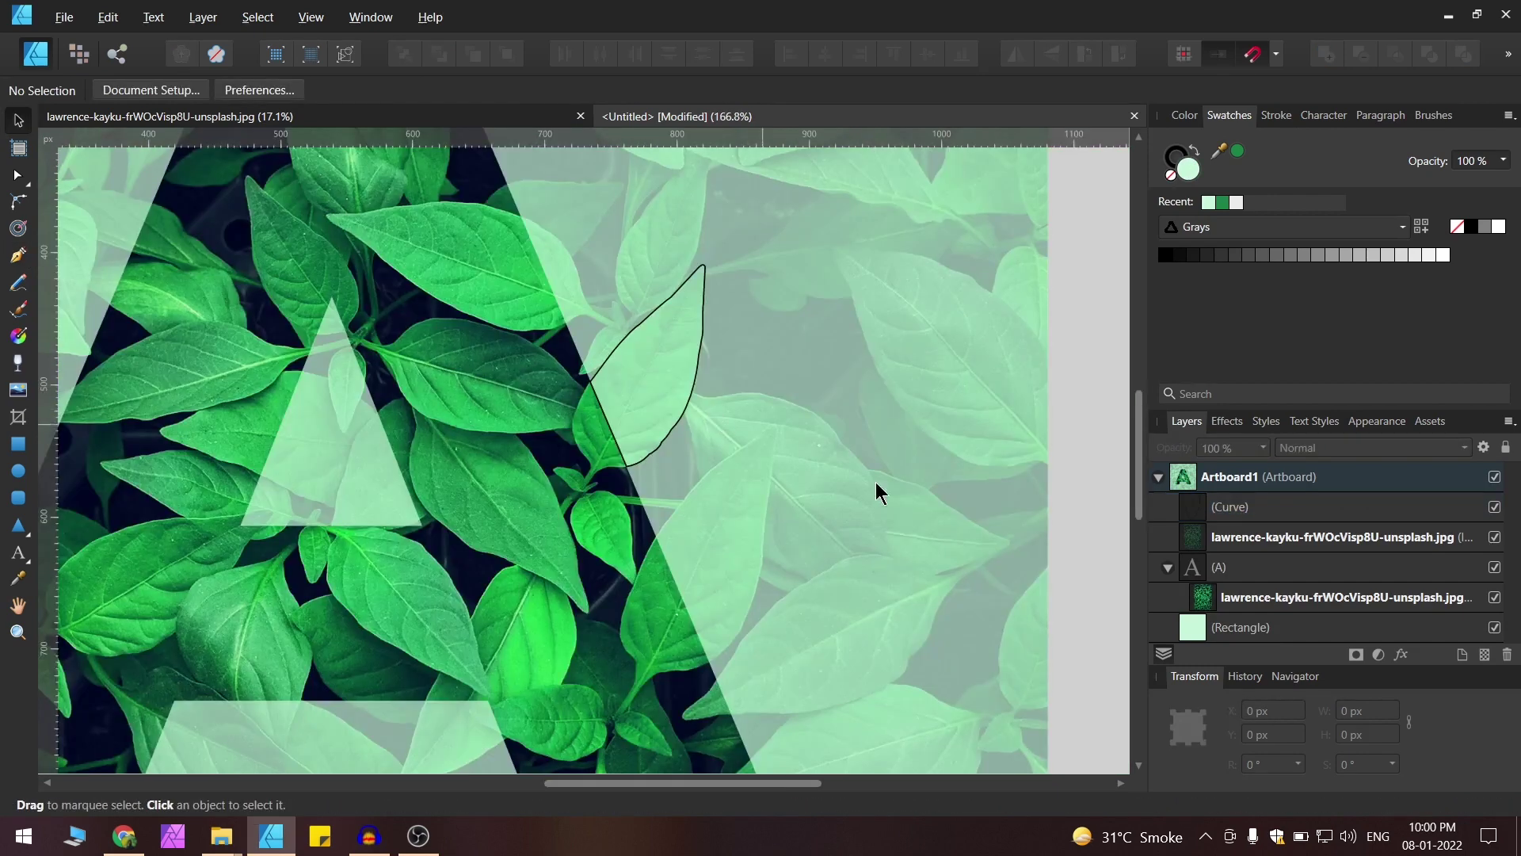
Select the faded leaf photo above the letter "A" and set its opacity to 100%.
left_click_drag(697, 414, 784, 499)
scroll(774, 417, "down", 3)
scroll(851, 407, "up", 5)
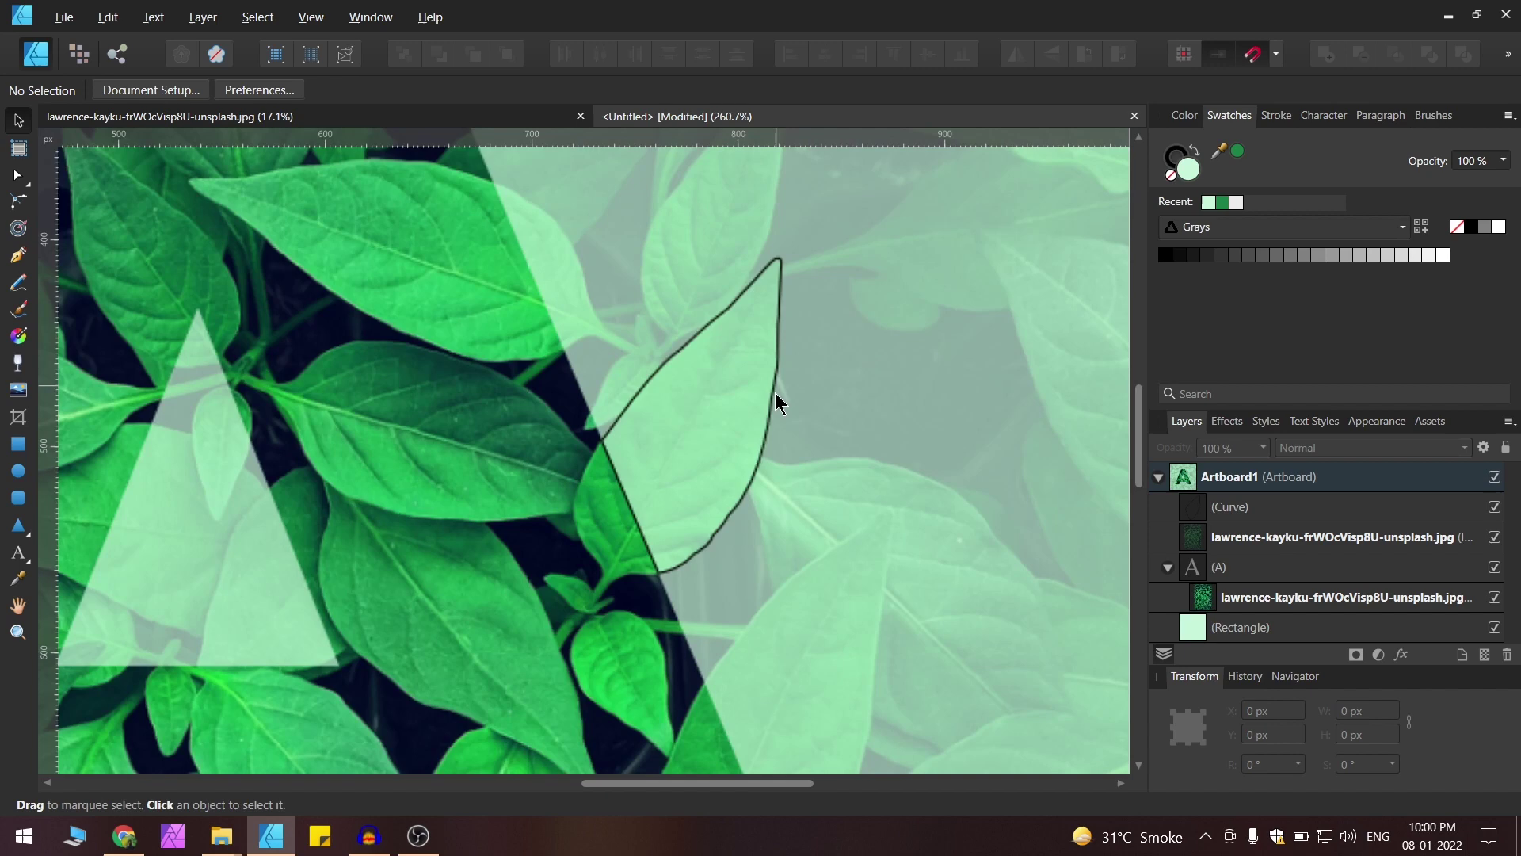
key("space")
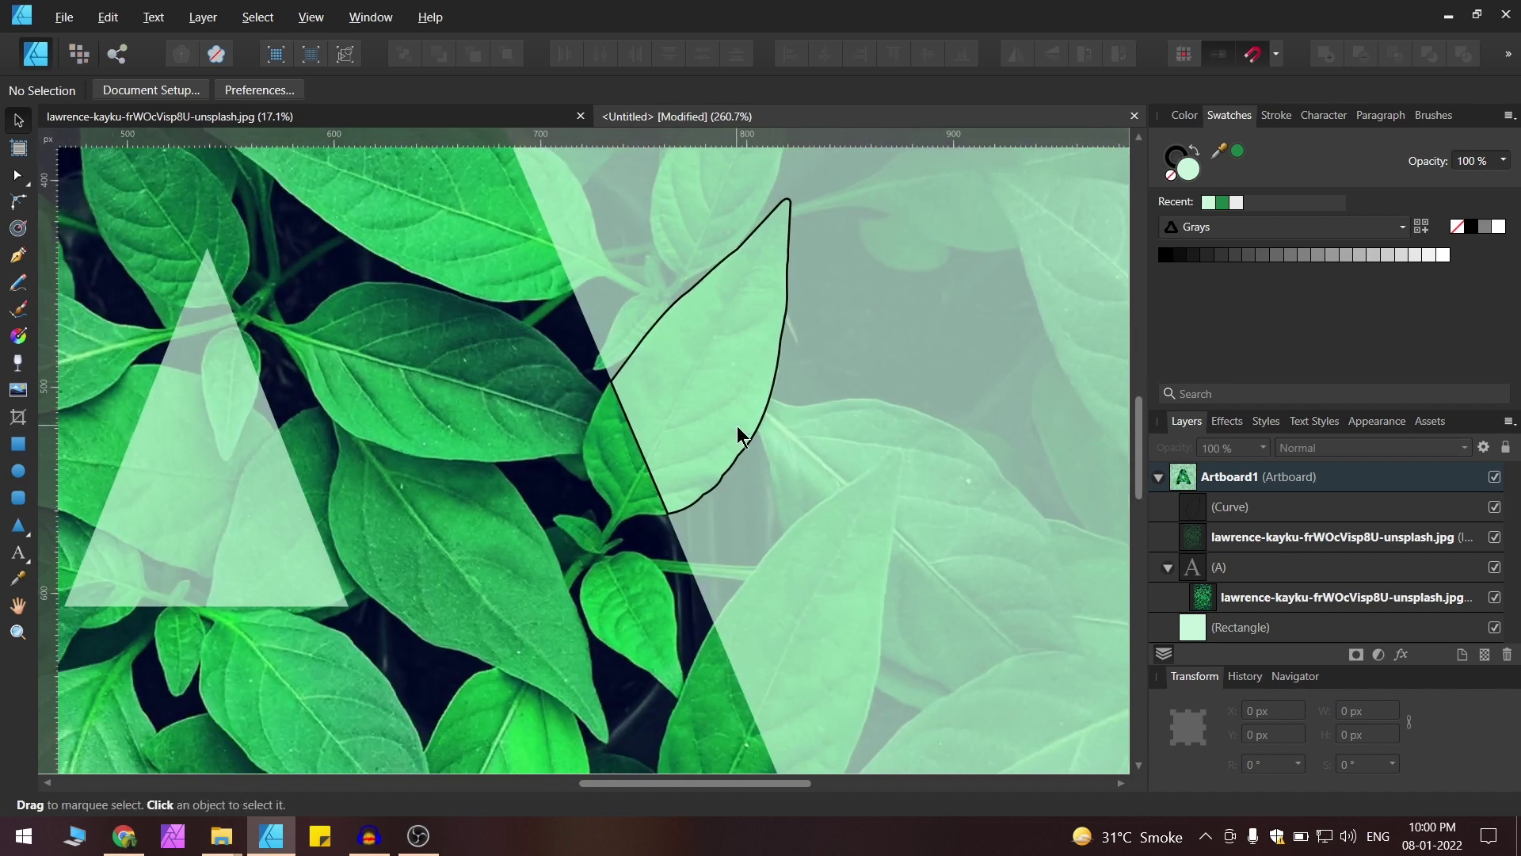
scroll(740, 435, "down", 3)
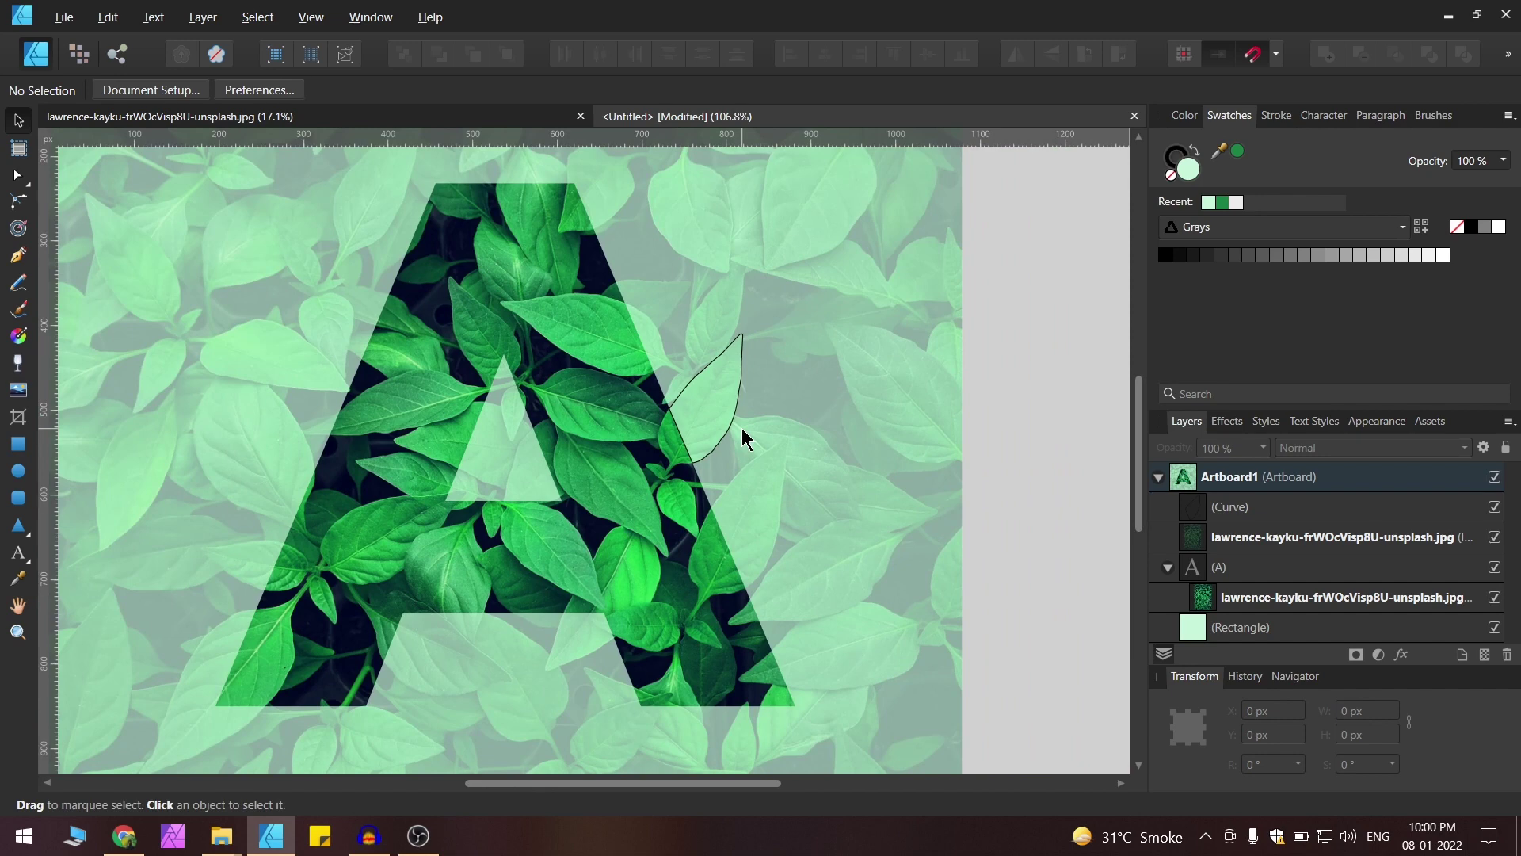
scroll(753, 420, "down", 2)
scroll(774, 398, "up", 1)
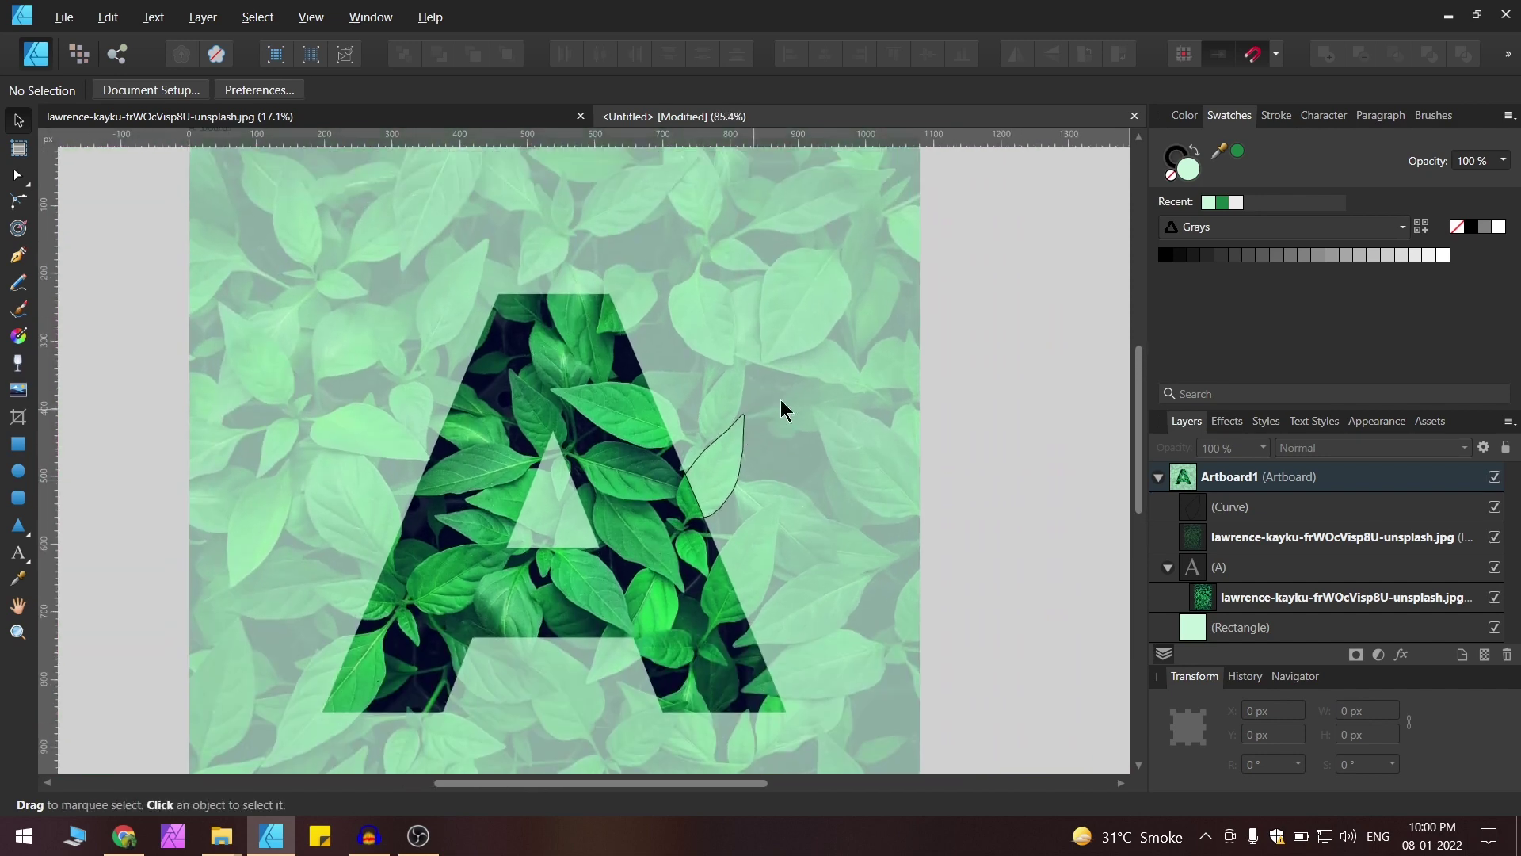
left_click(779, 312)
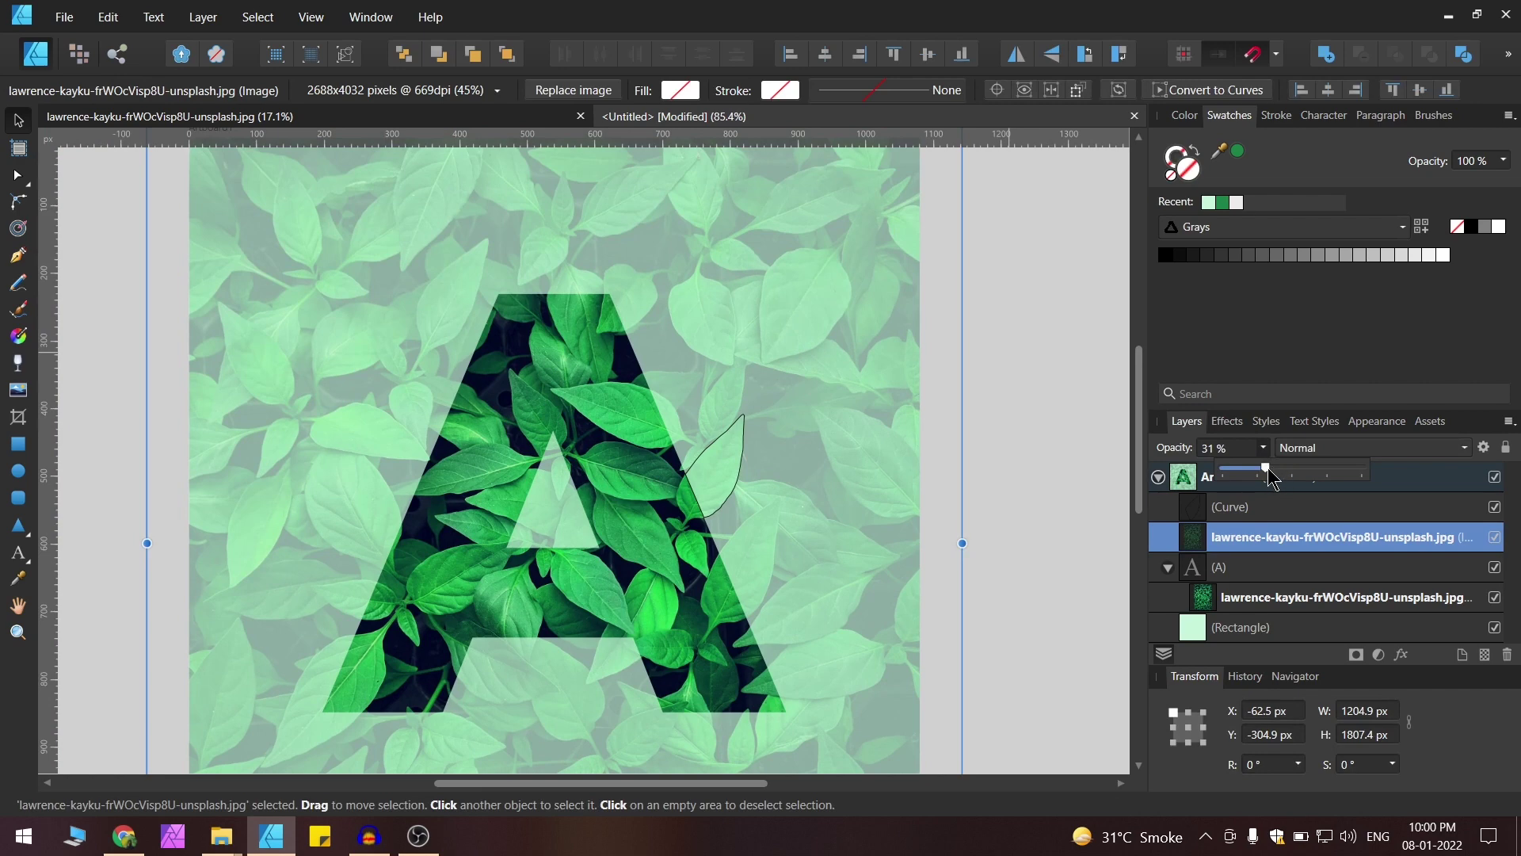
left_click_drag(1269, 470, 1373, 483)
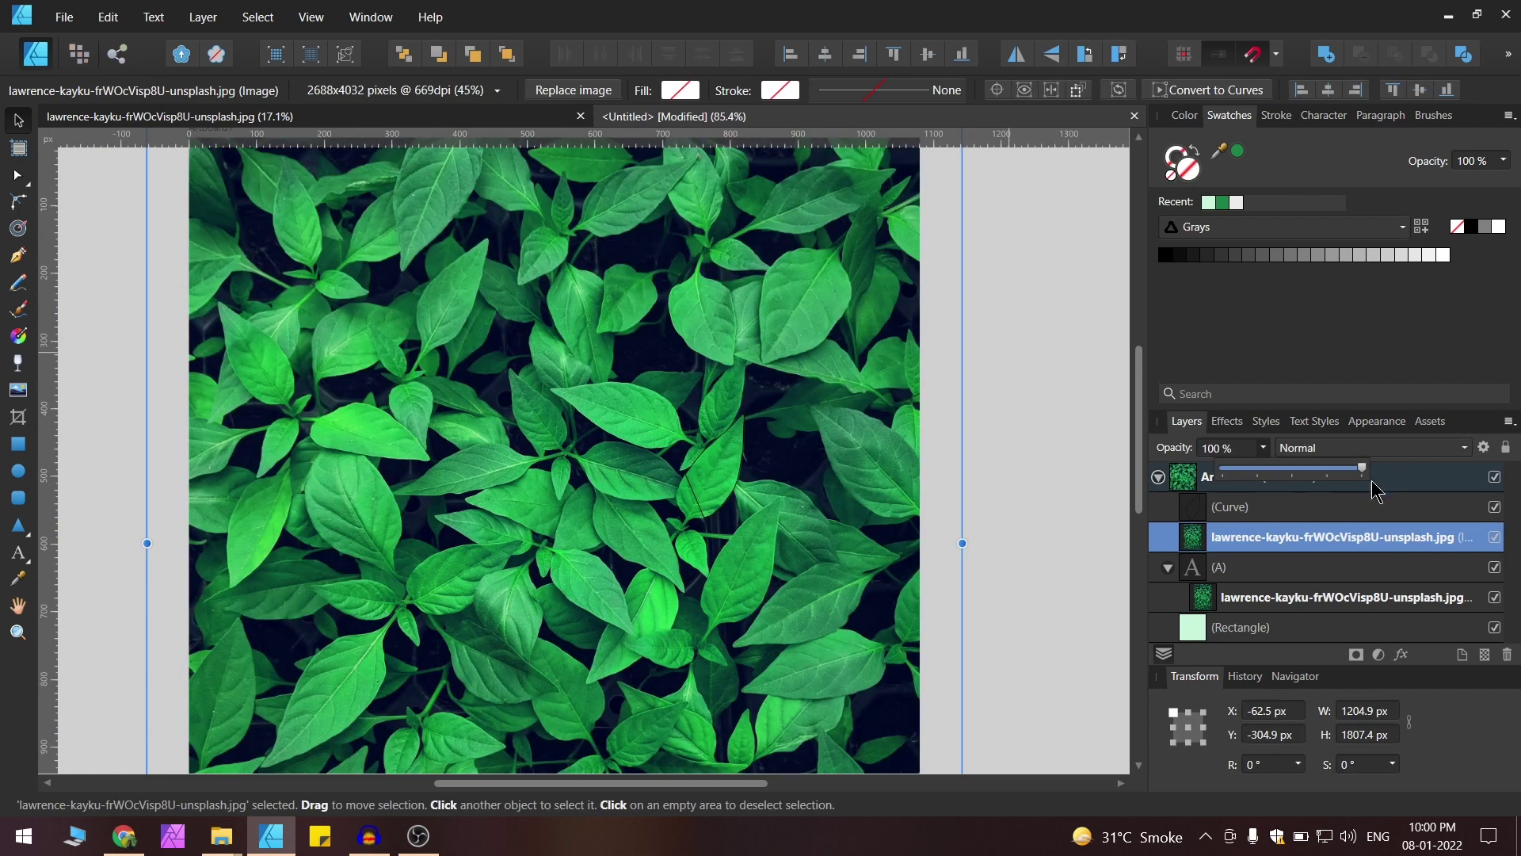
Clip the upper leaf photo inside the traced leaf curve by nesting its layer in the curve layer.
left_click(1258, 542)
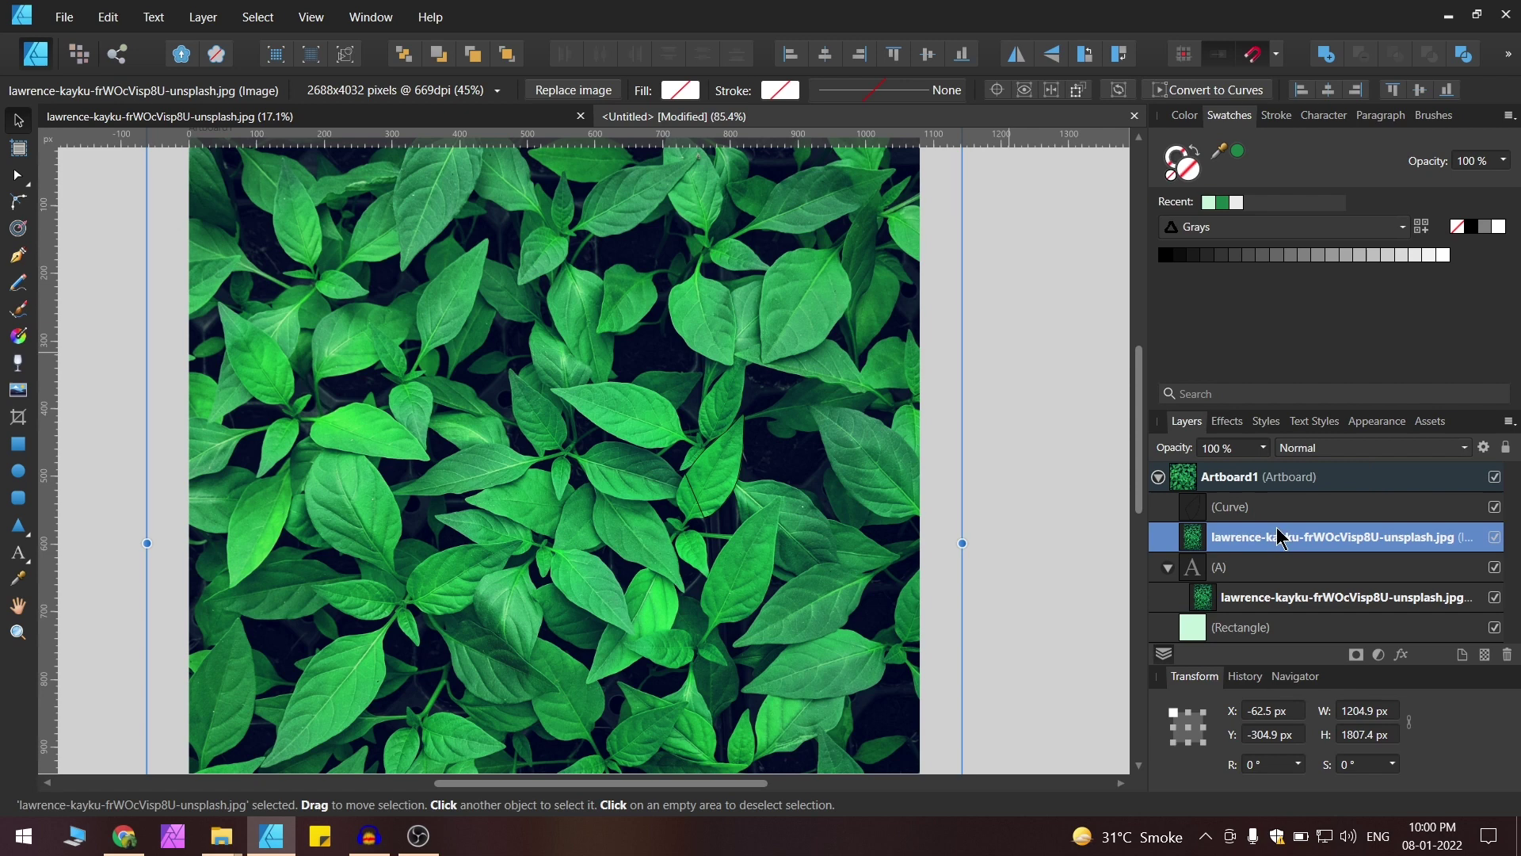
left_click(1030, 473)
left_click_drag(1251, 534, 1239, 507)
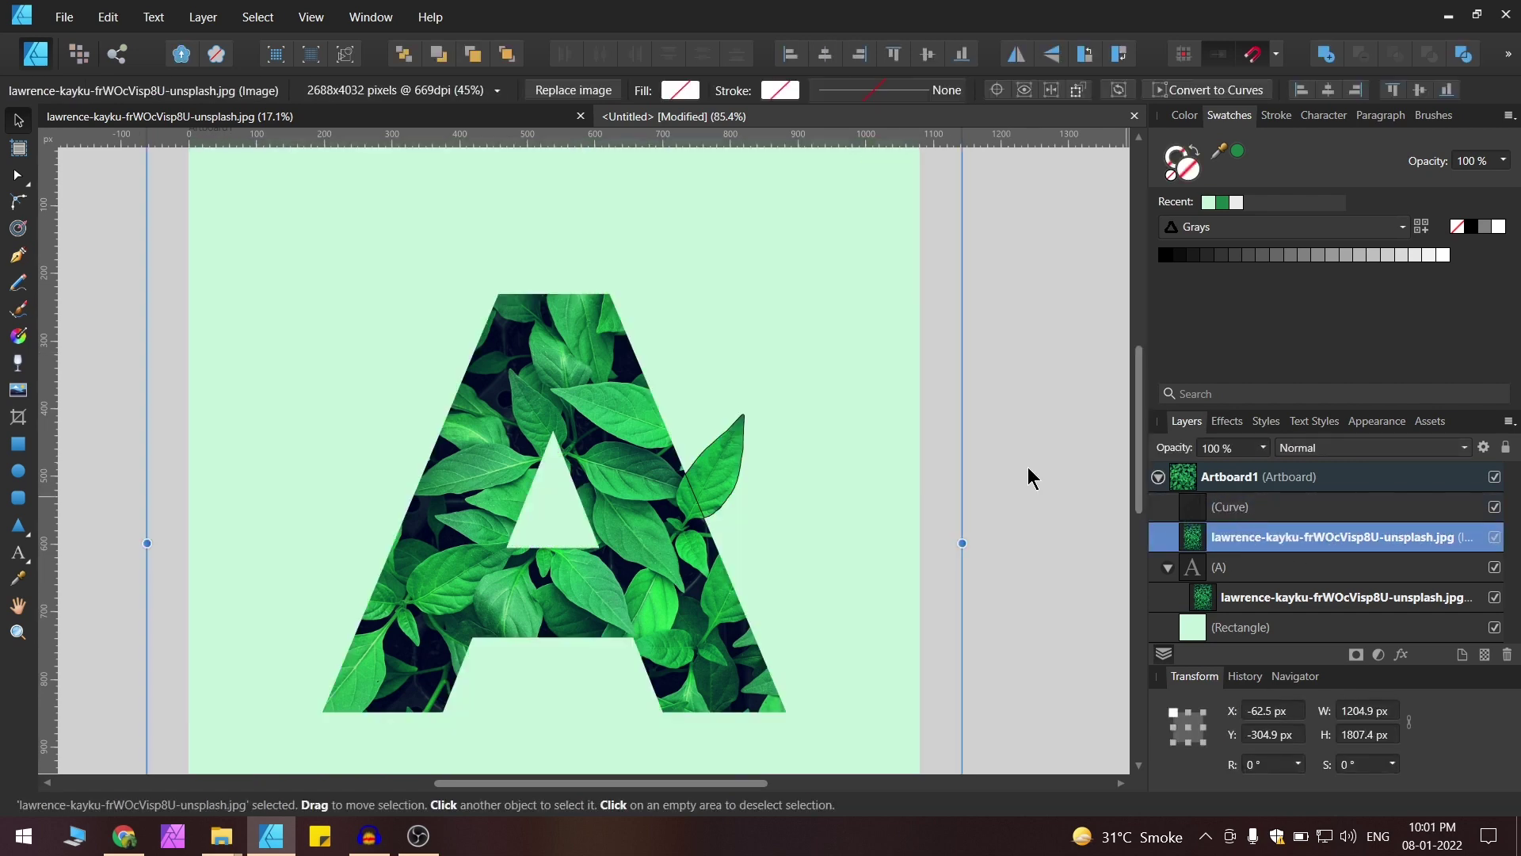
left_click(1028, 467)
scroll(820, 380, "down", 2)
scroll(745, 439, "up", 4)
scroll(725, 369, "up", 2)
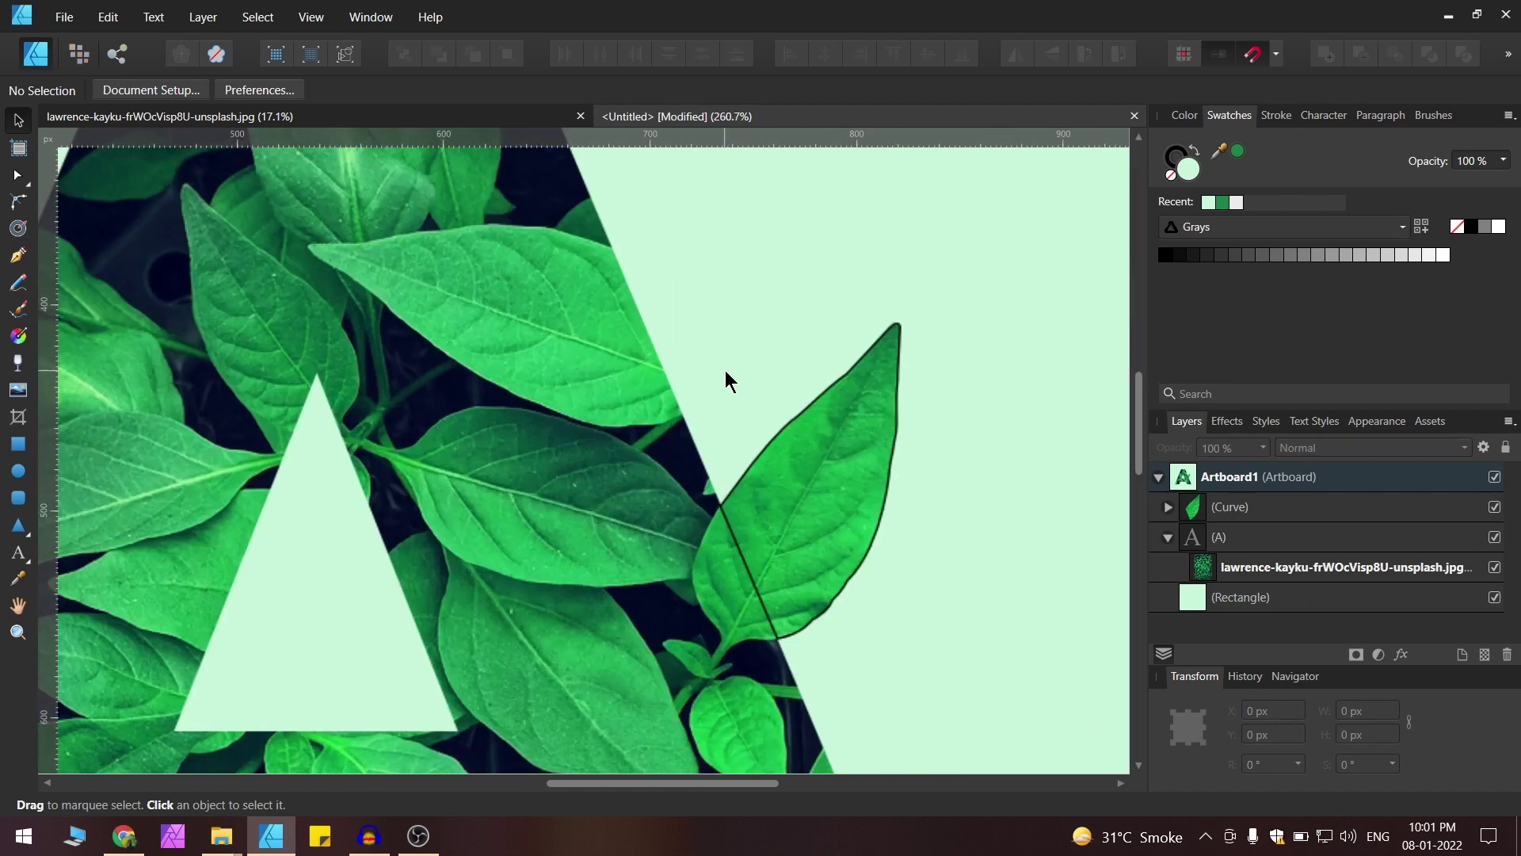
scroll(840, 447, "down", 4)
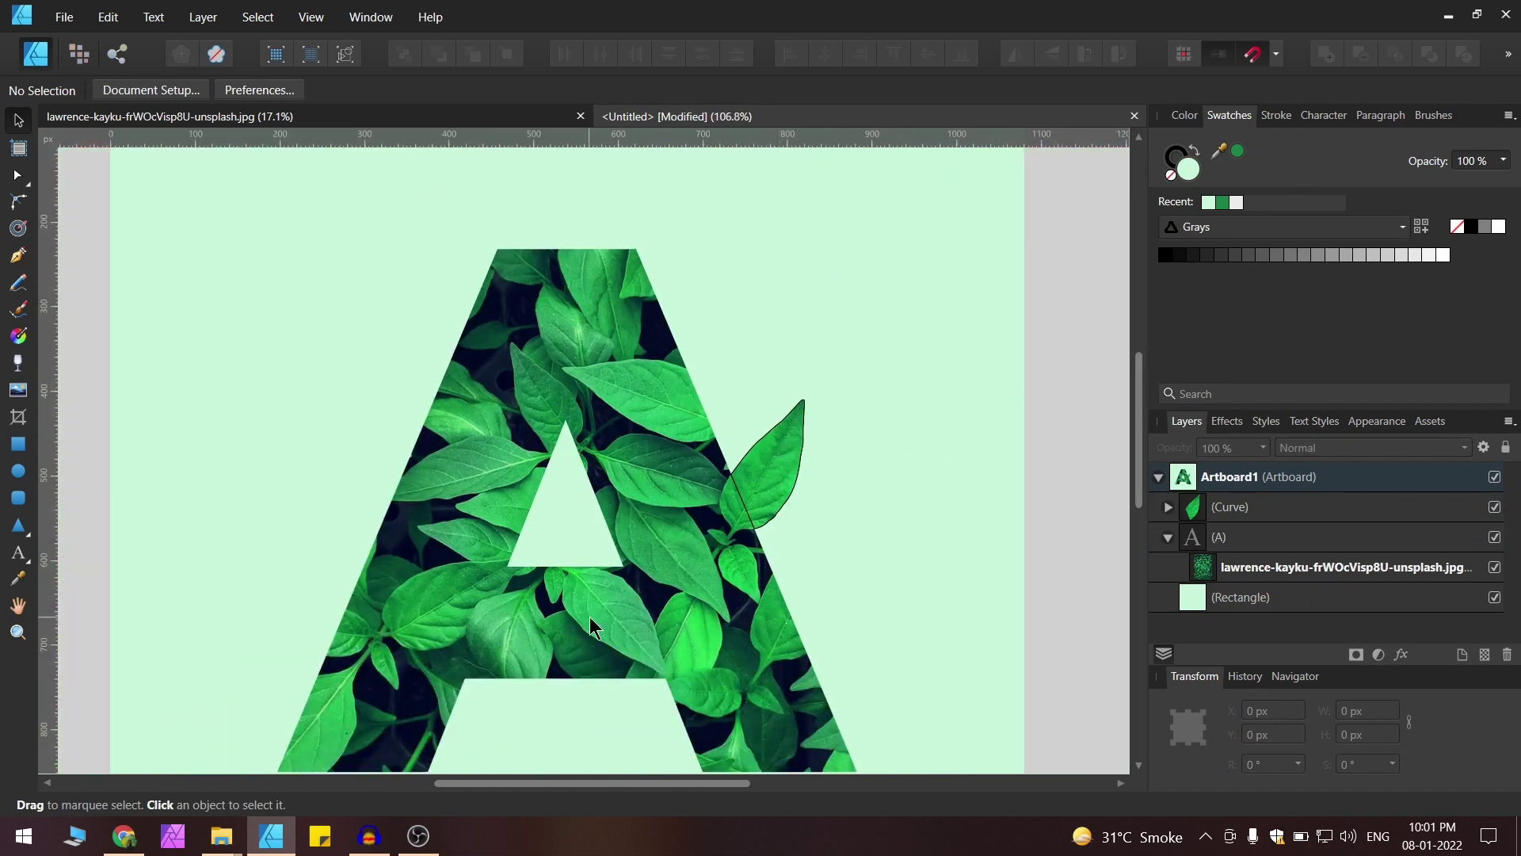
Remove the black stroke from the clipped leaf curve at the letter's right edge and deselect it.
left_click_drag(1073, 259, 717, 547)
scroll(760, 436, "up", 1)
scroll(761, 448, "up", 3)
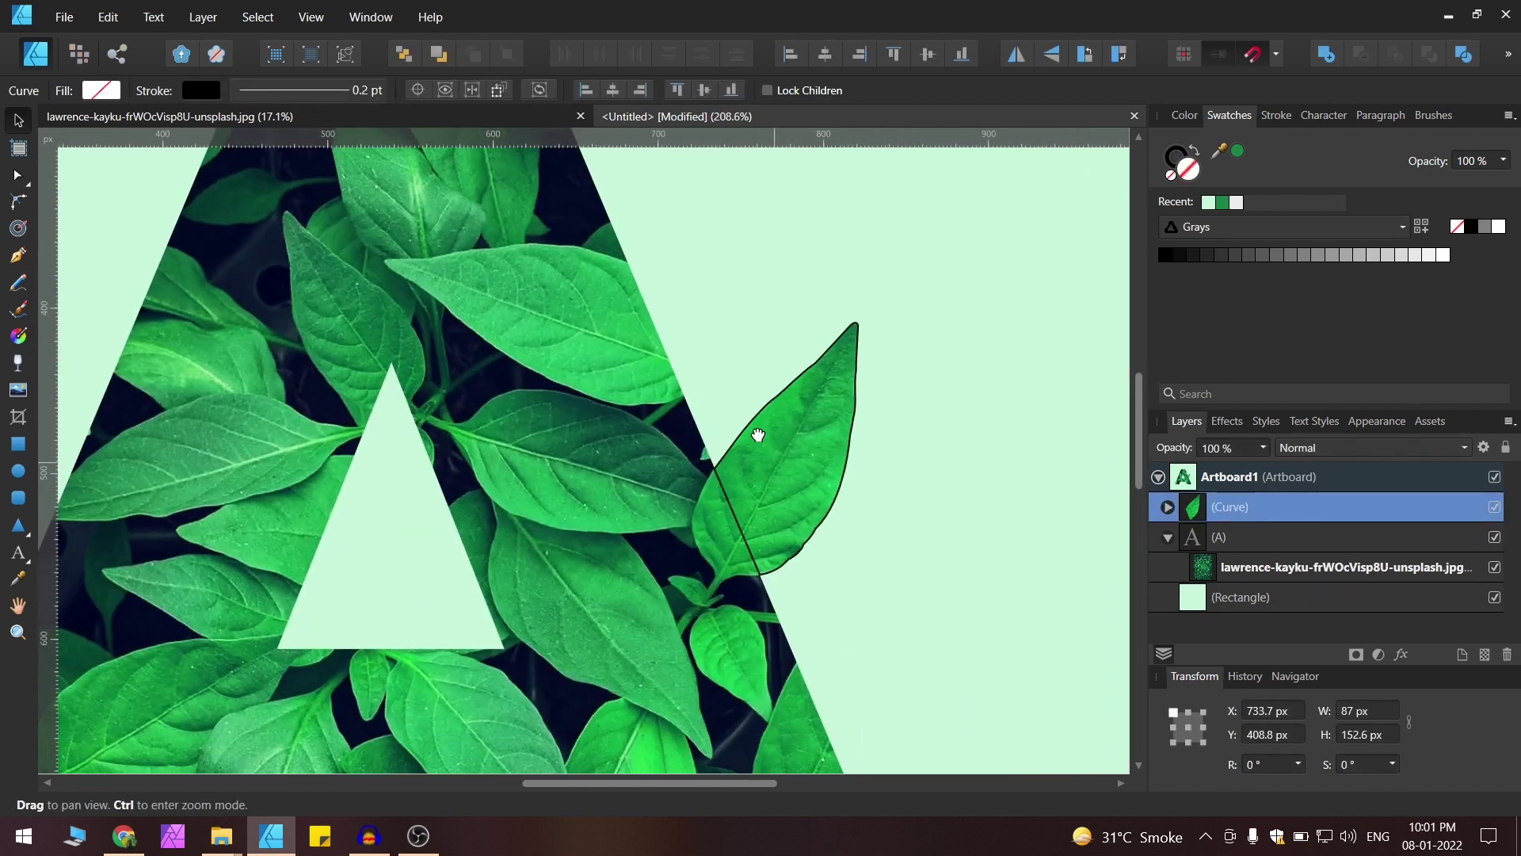
left_click(1168, 162)
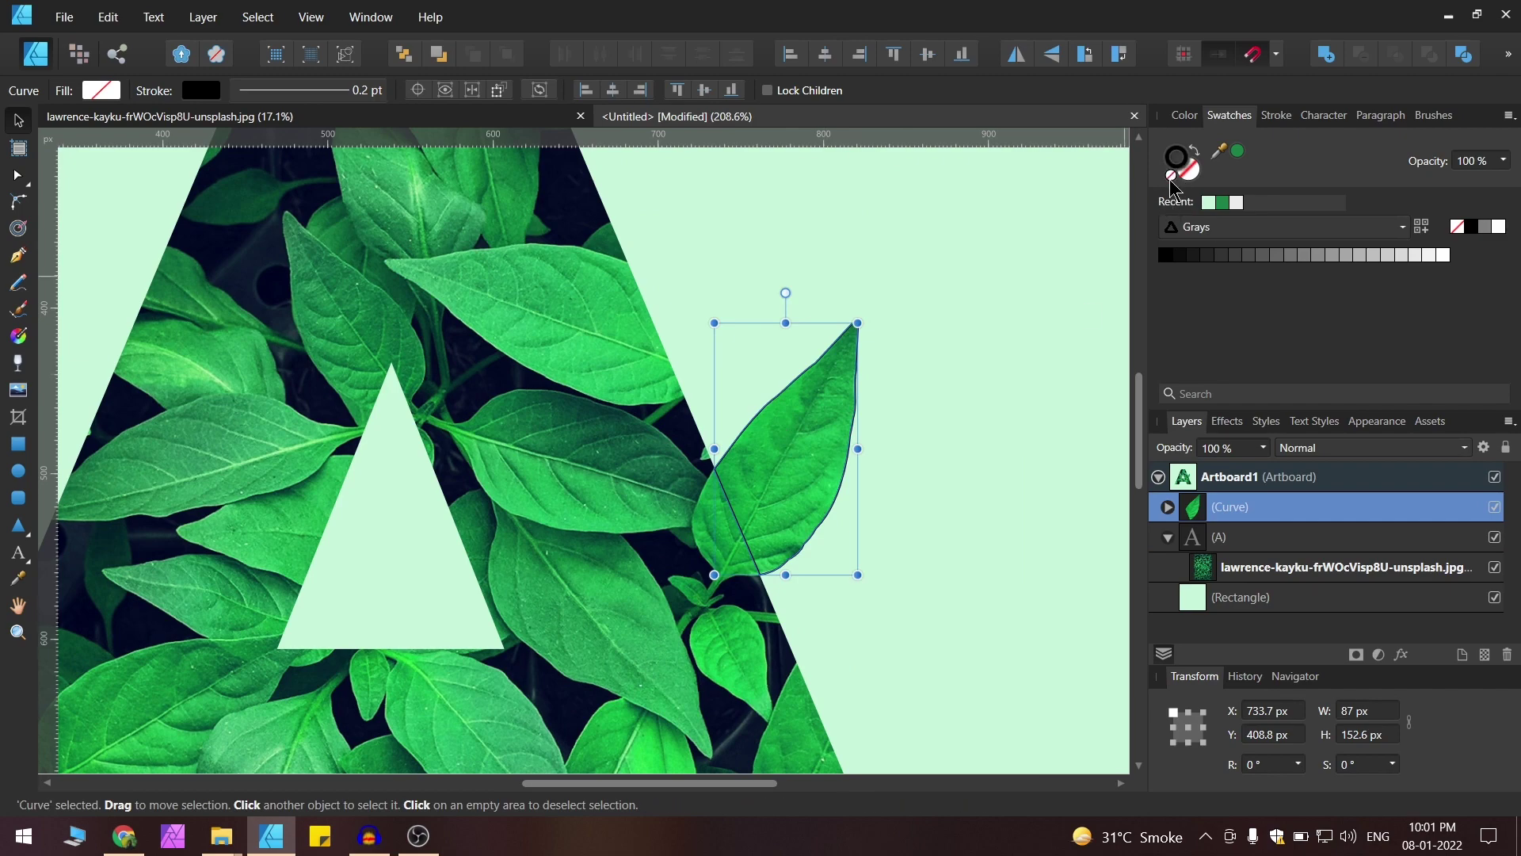
left_click(1171, 176)
scroll(737, 407, "down", 5)
left_click(986, 383)
scroll(783, 435, "up", 6)
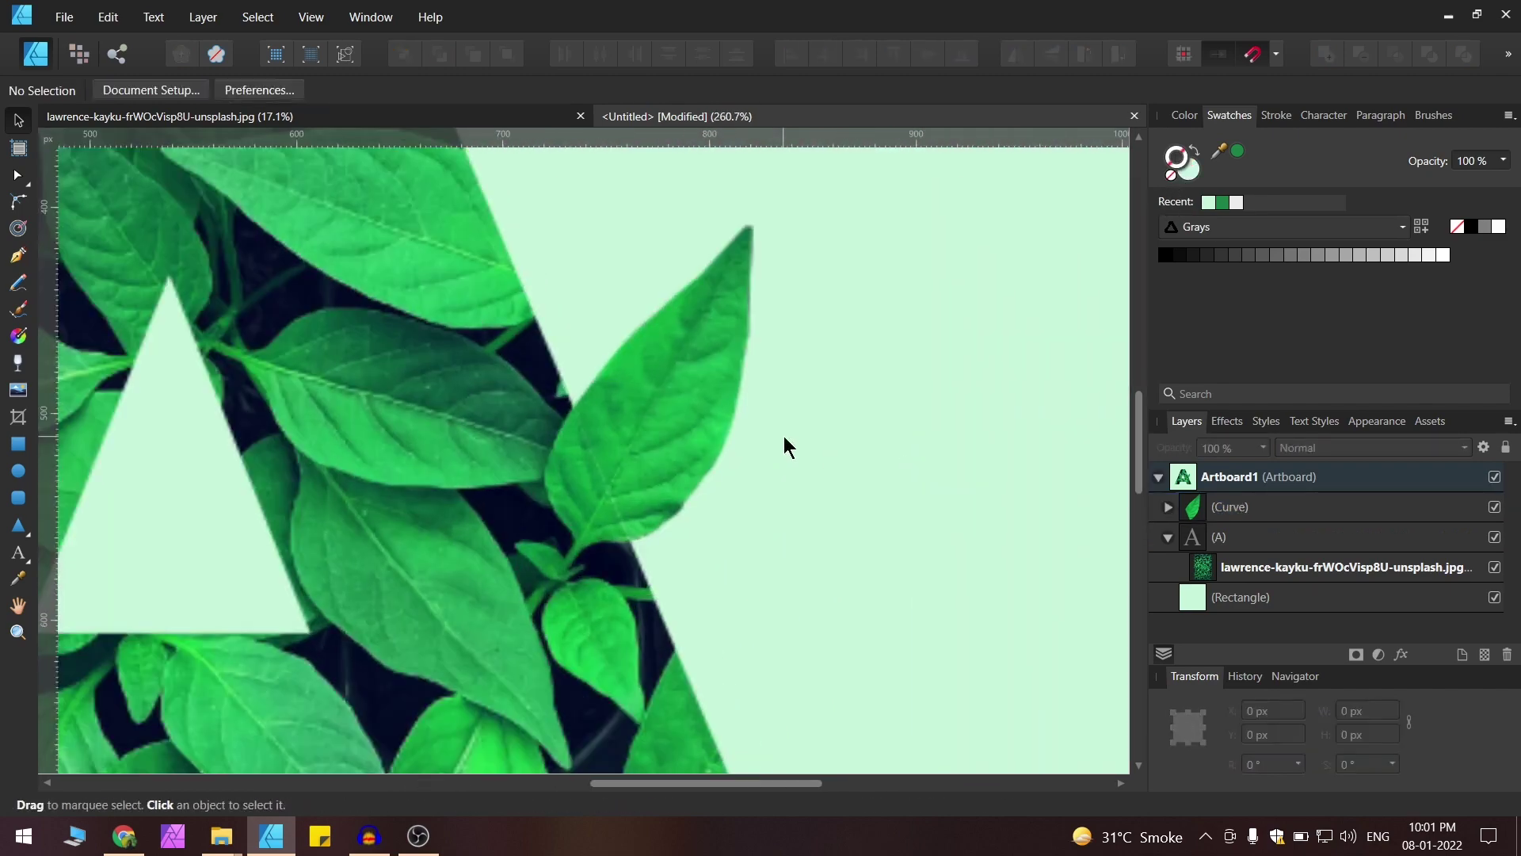
scroll(808, 379, "down", 2)
scroll(808, 378, "down", 2)
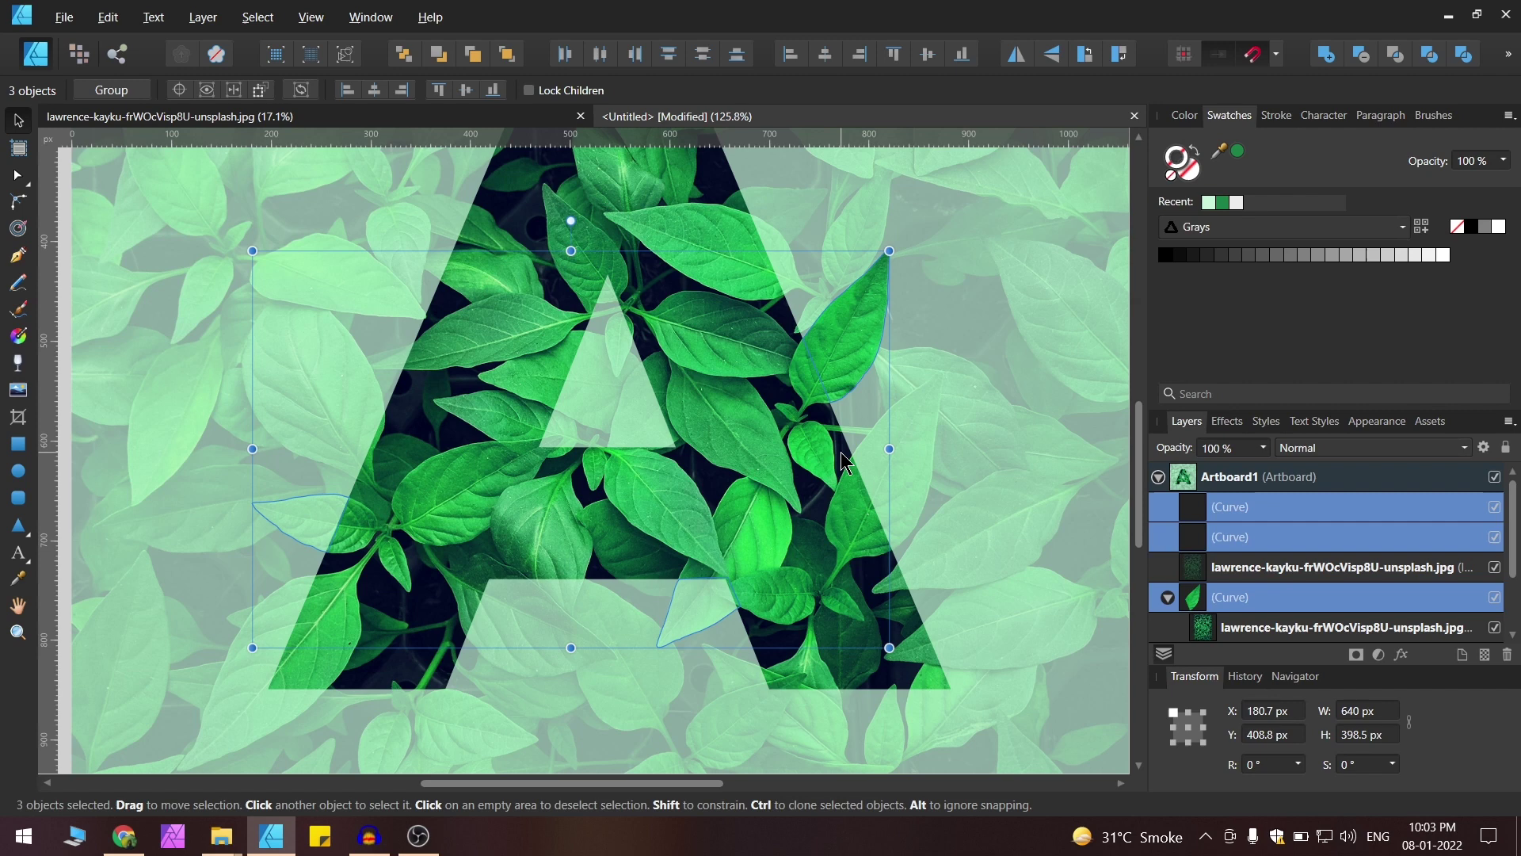
Deselect the curves and duplicate the faded leaf photo that covers the letter "A".
scroll(682, 500, "down", 3)
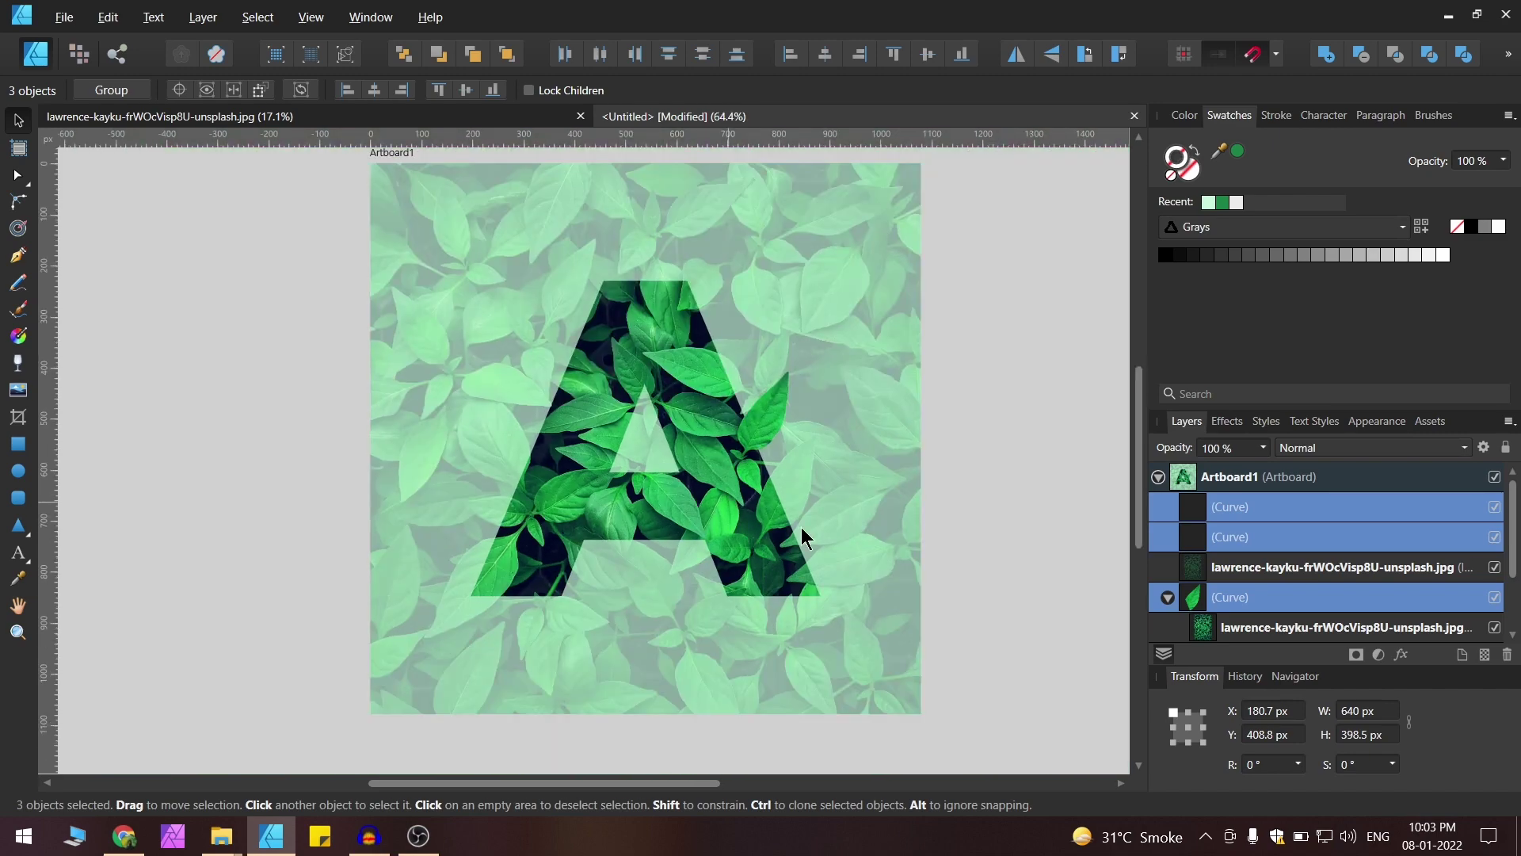
left_click_drag(801, 526, 830, 557)
left_click(1077, 482)
scroll(597, 534, "up", 2)
scroll(598, 534, "down", 3)
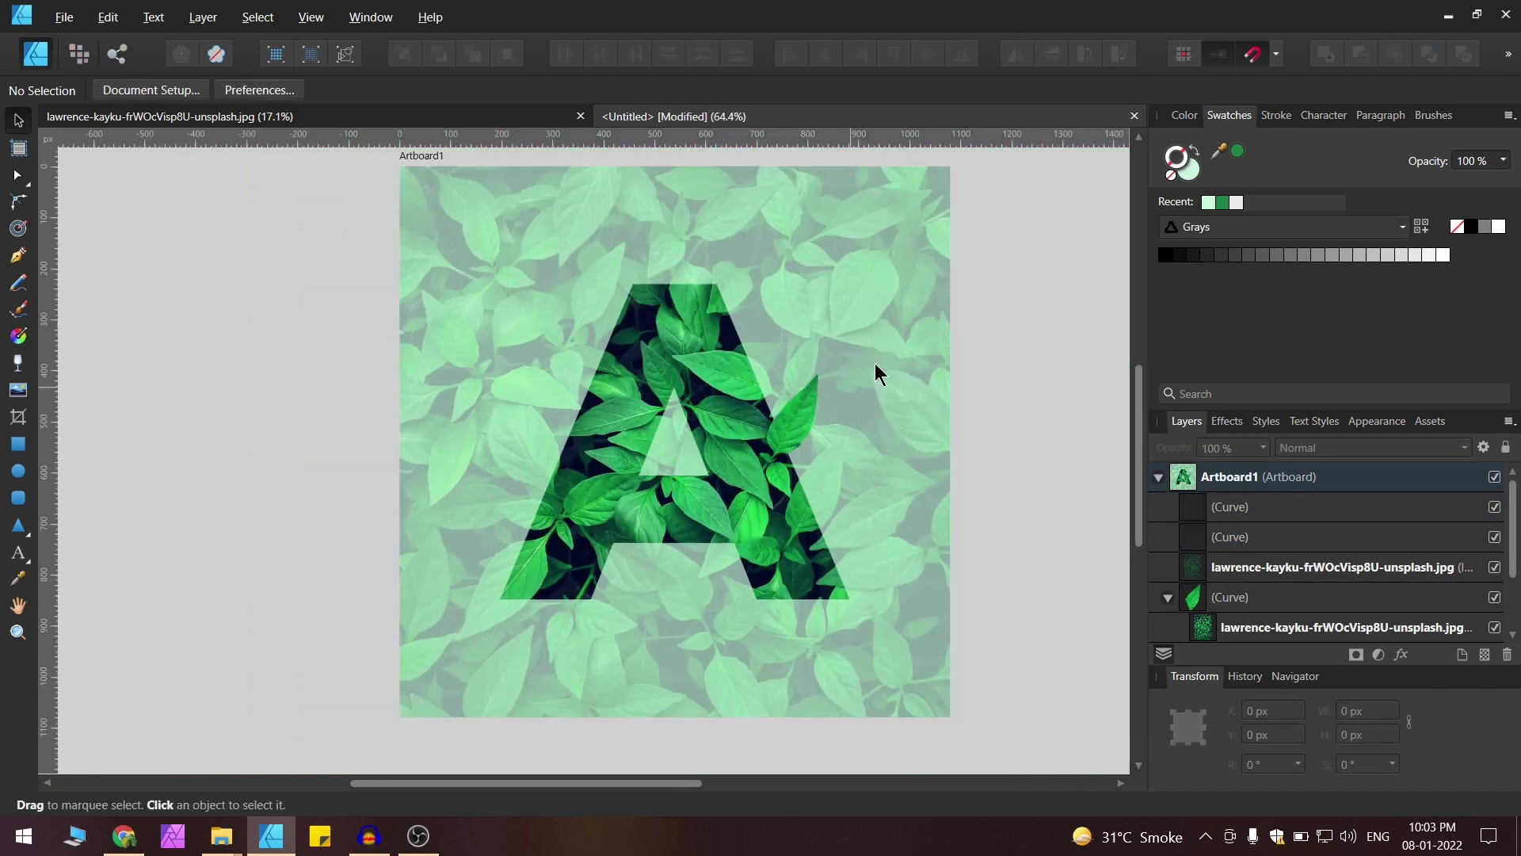
left_click(902, 309)
left_click_drag(882, 283, 882, 283)
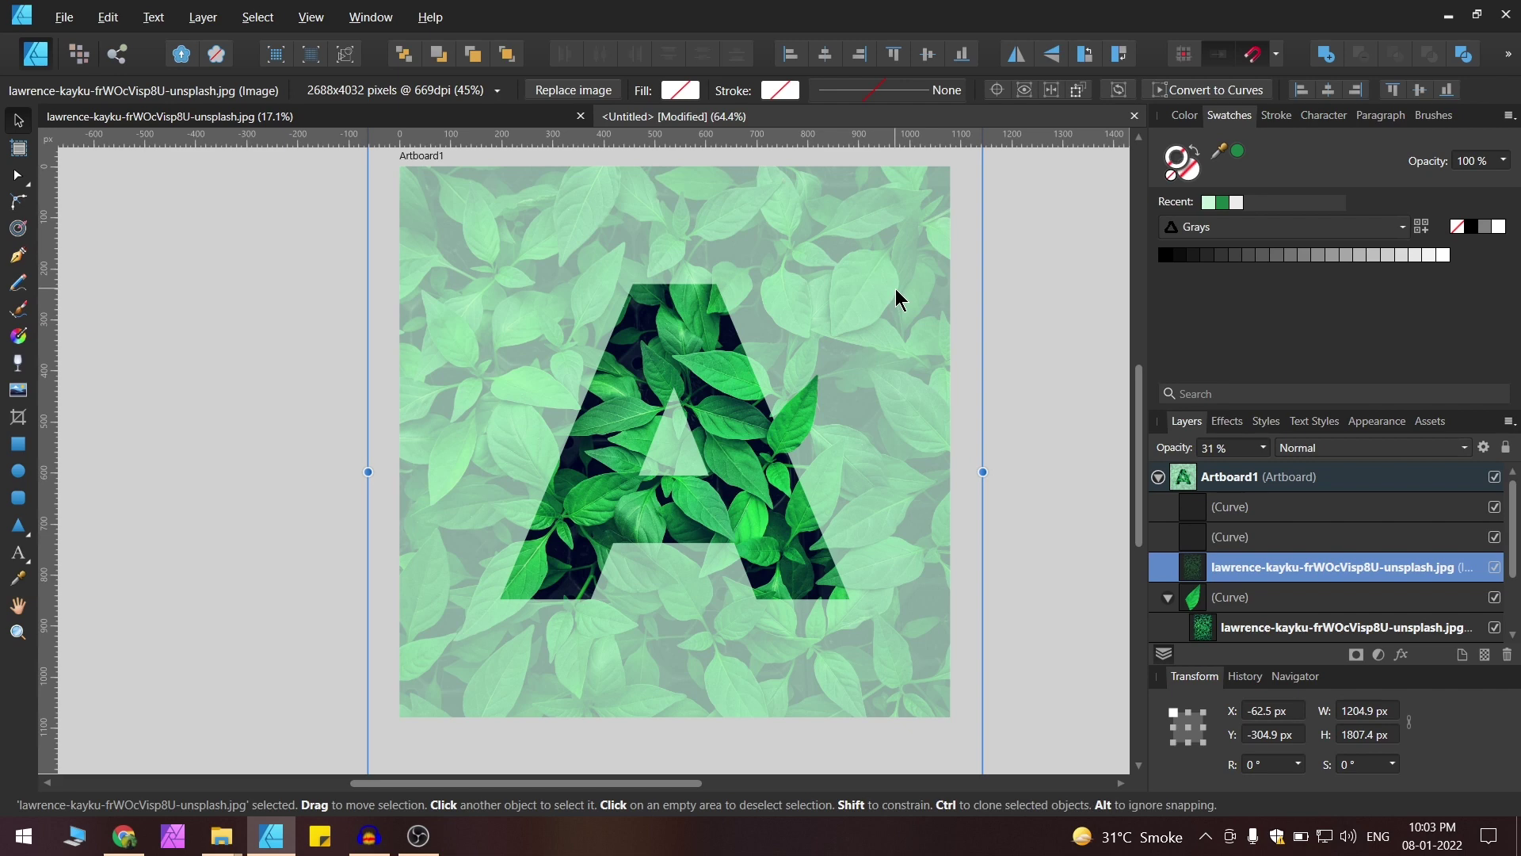
key("ctrl+j")
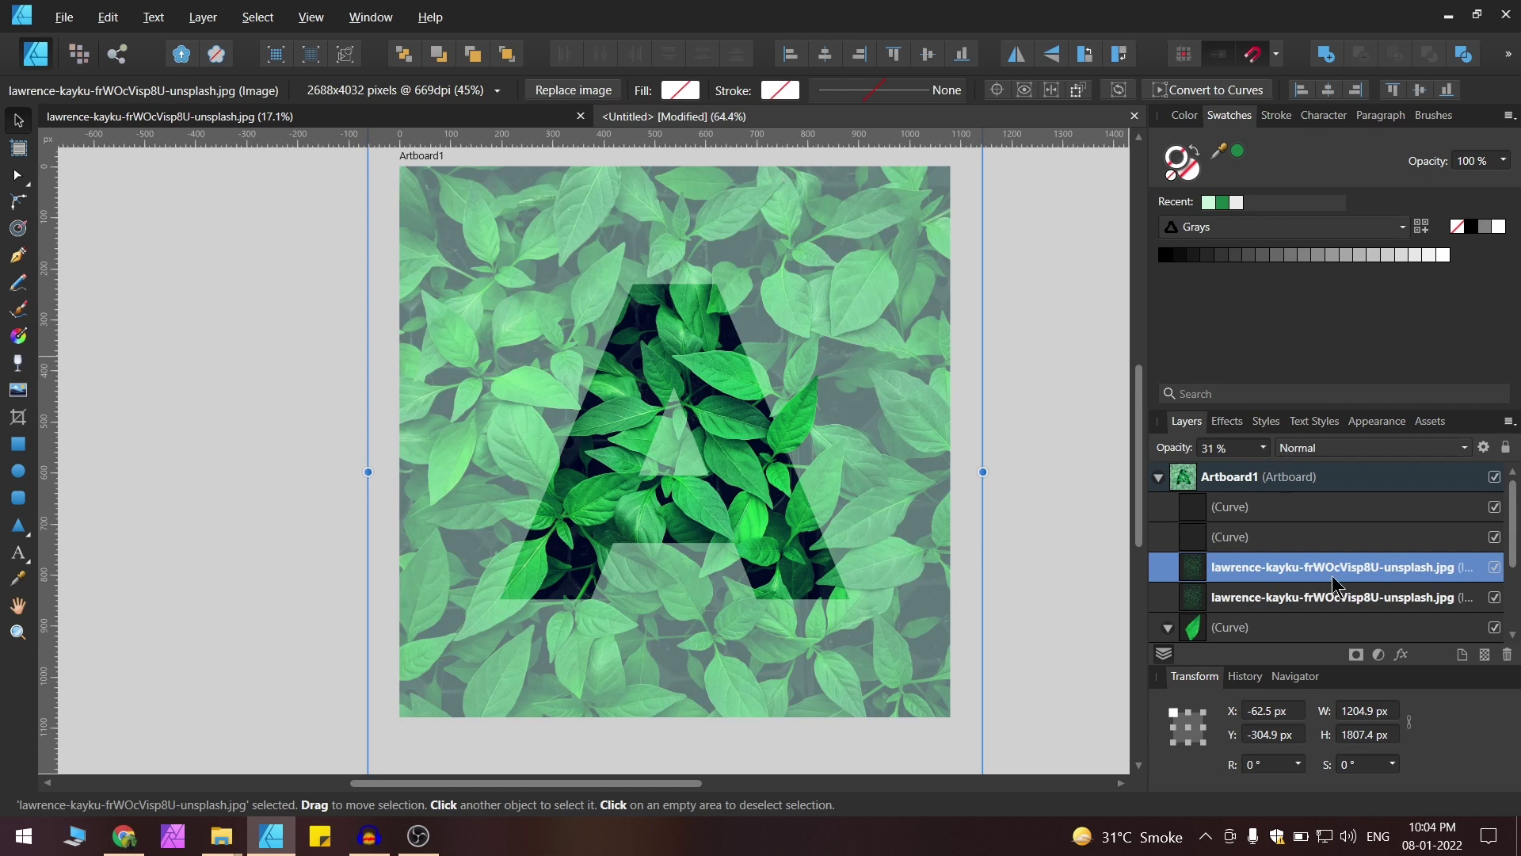
Set the opacity of both faded leaf photo copies to 100%.
scroll(1333, 575, "down", 1)
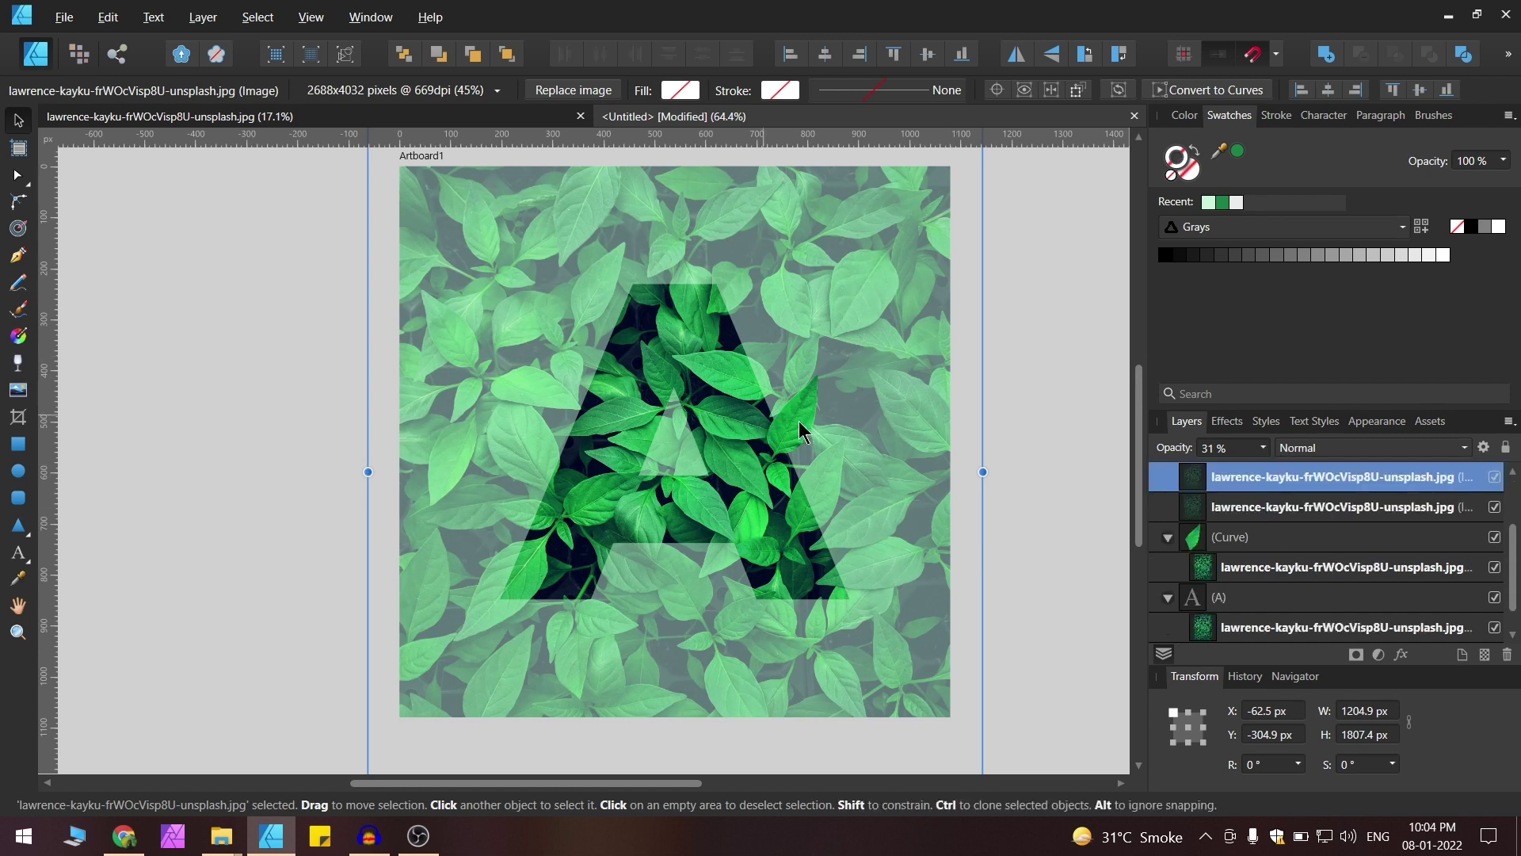
scroll(798, 421, "up", 1)
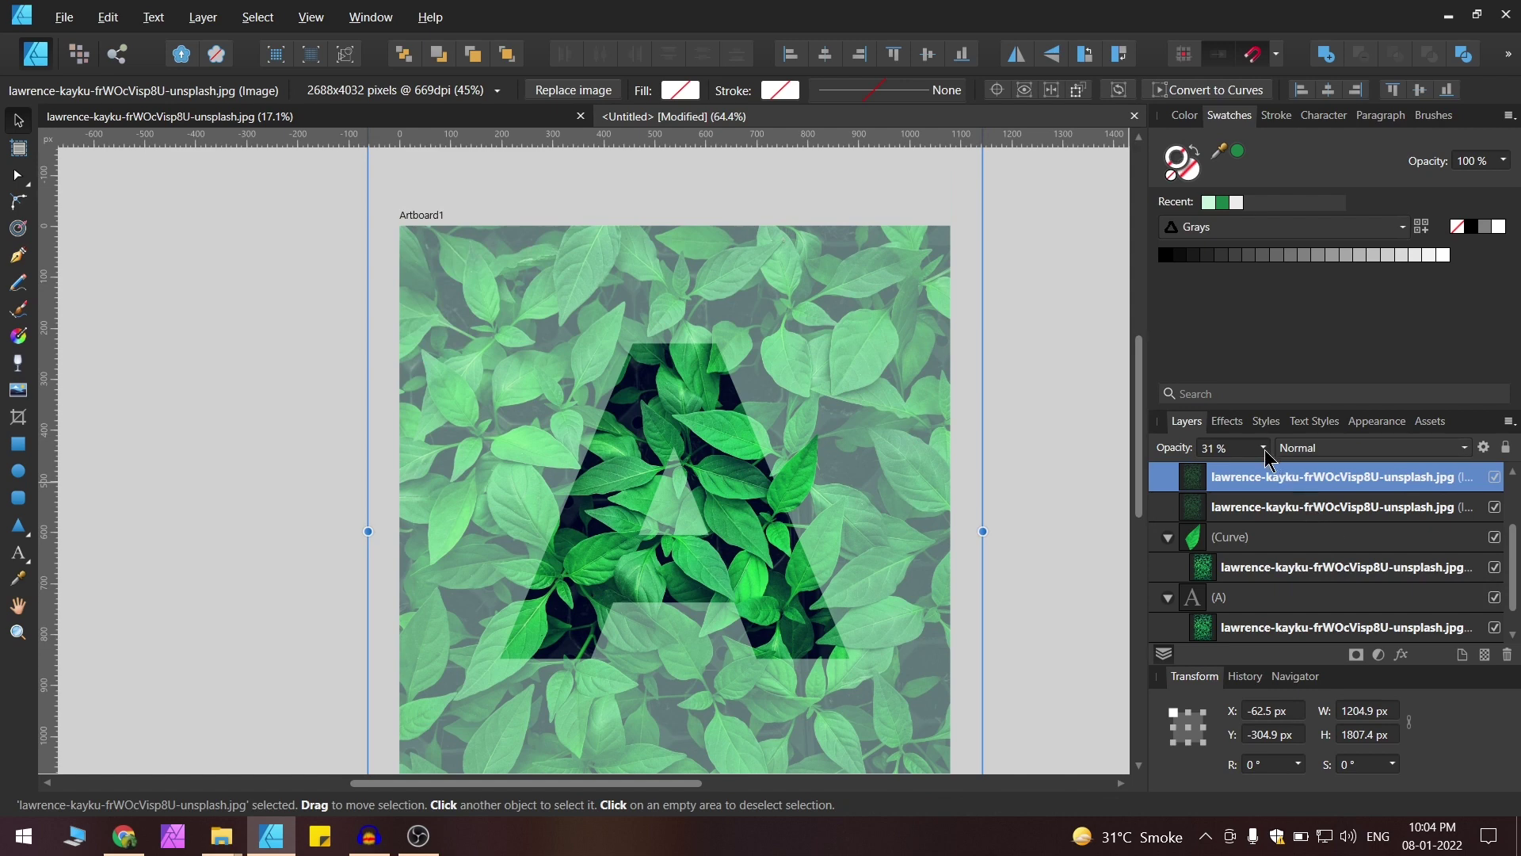
left_click_drag(1265, 458, 1241, 495)
left_click(1275, 509)
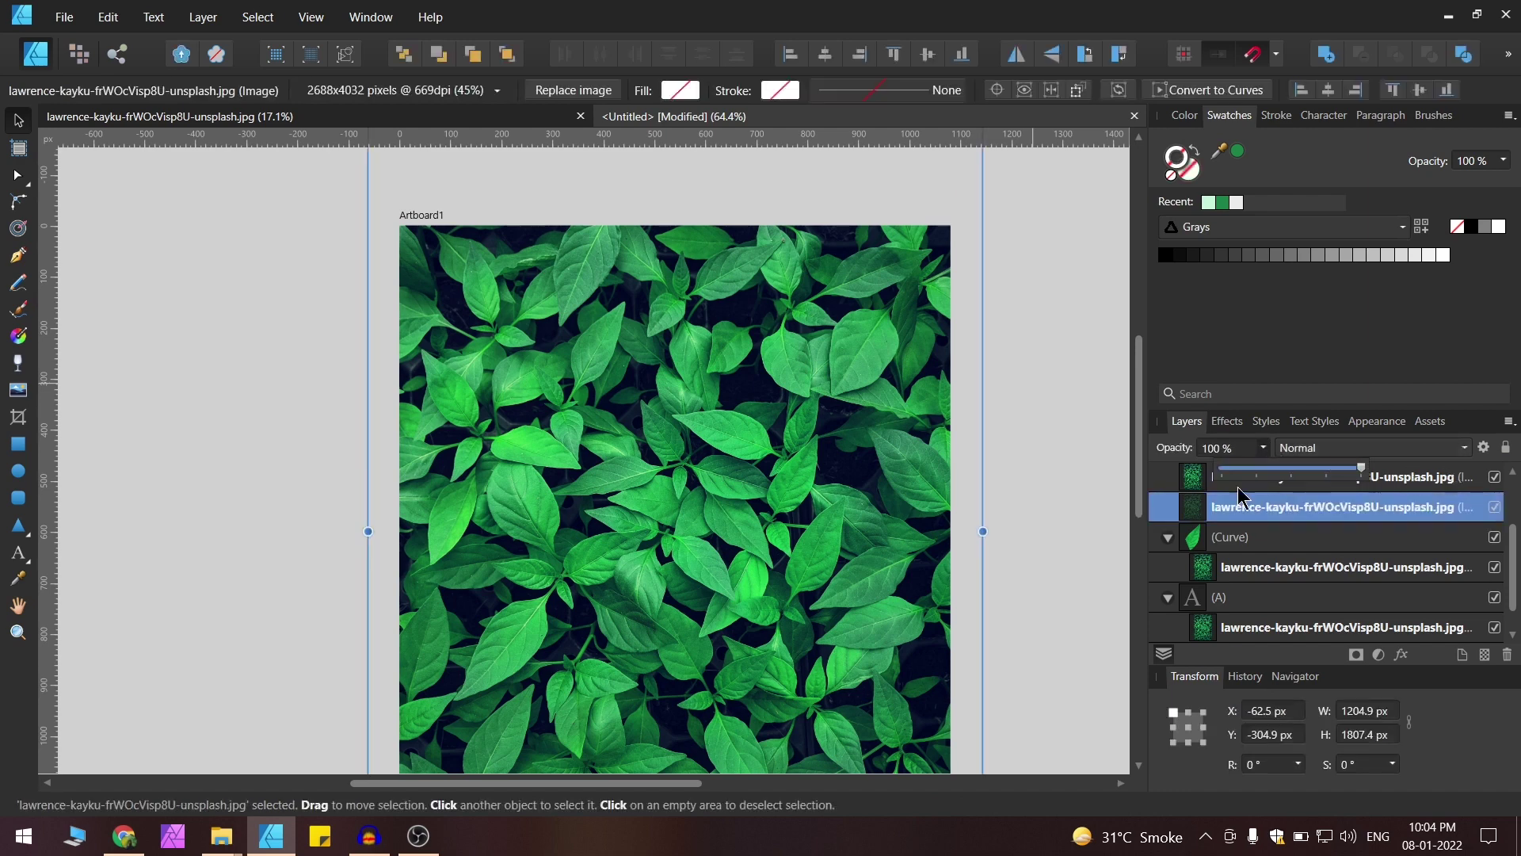
left_click(1060, 491)
left_click(848, 479)
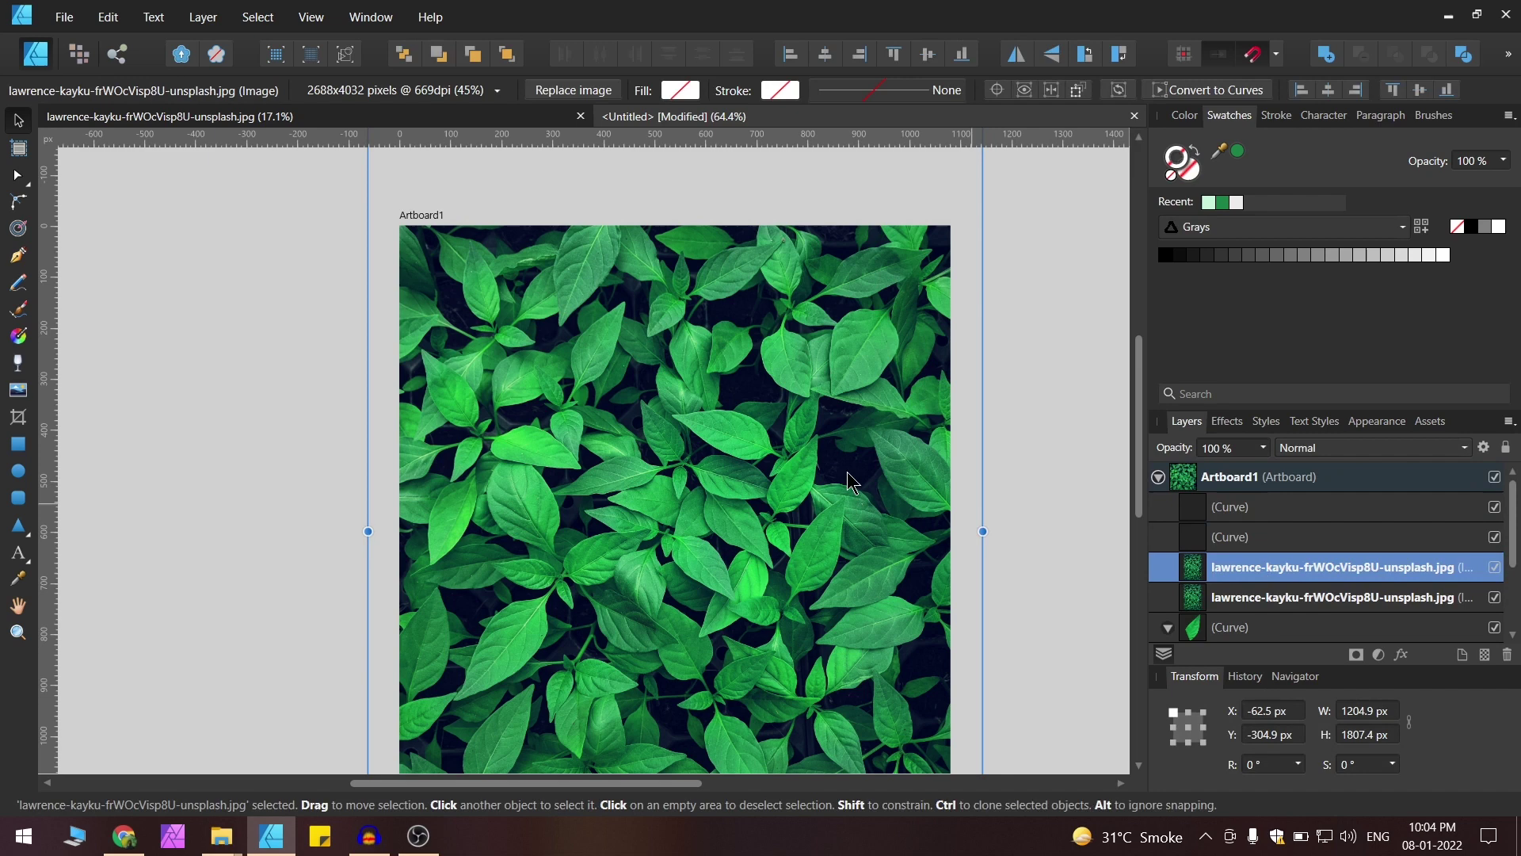
Clip the two full-opacity leaf photos inside the two remaining traced leaf curves, one photo per curve, and deselect.
scroll(848, 480, "down", 1)
left_click_drag(1276, 568, 1258, 511)
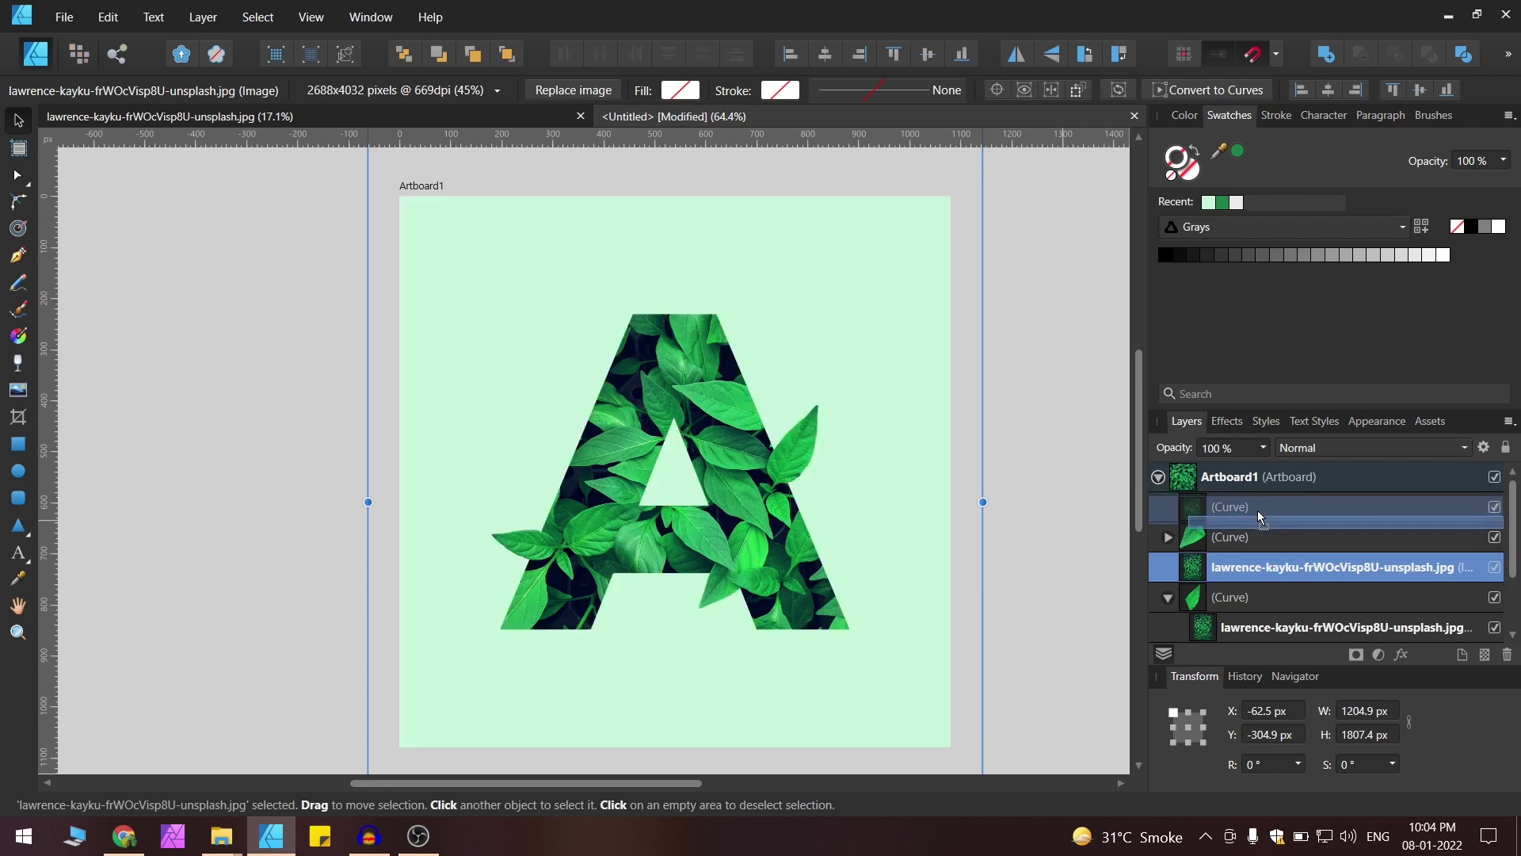
scroll(651, 623, "up", 4)
scroll(651, 622, "down", 4)
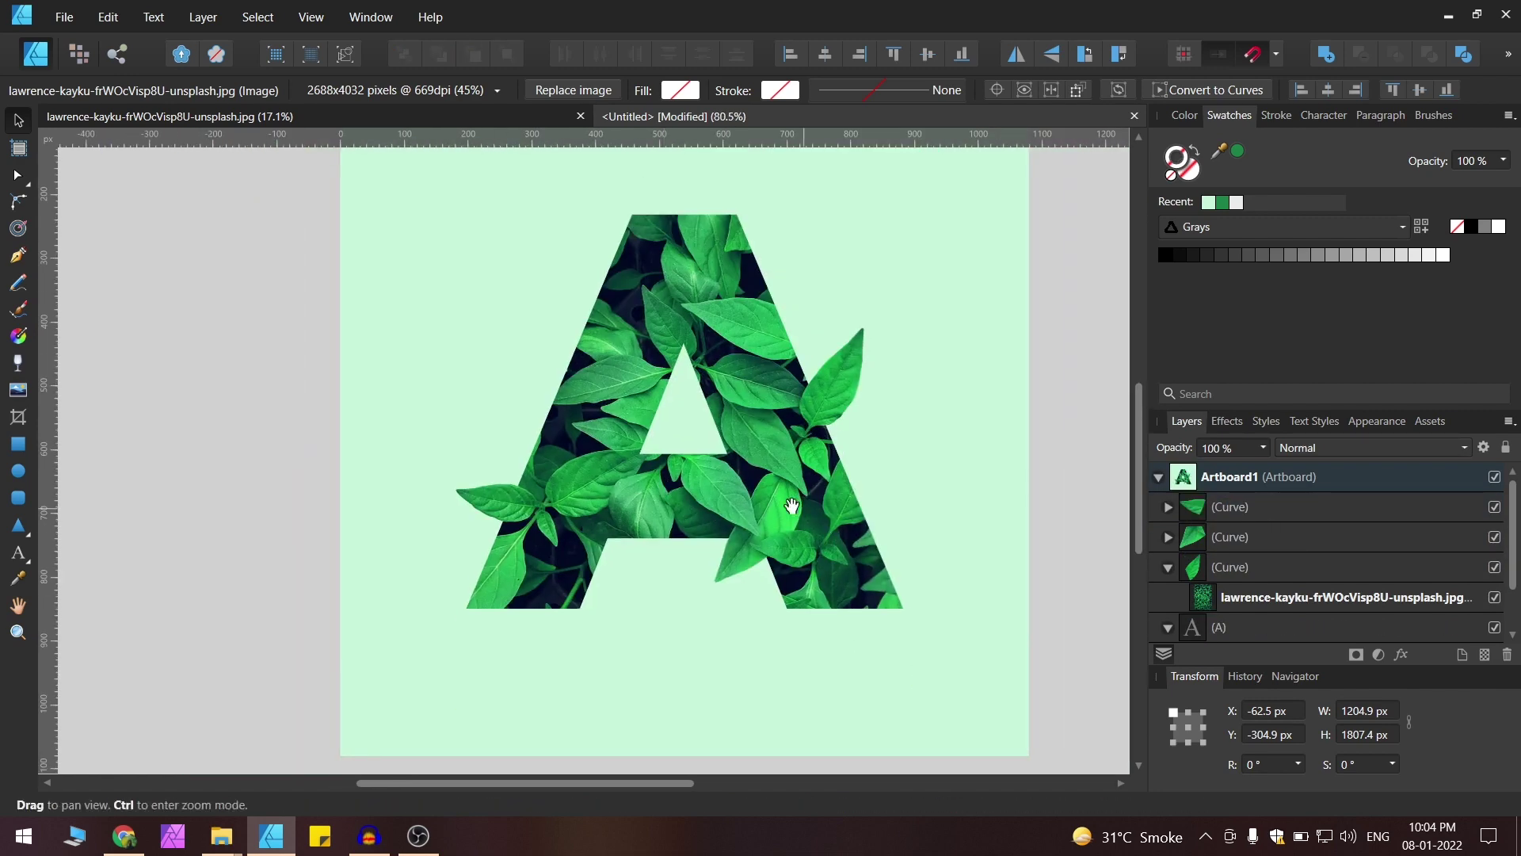
scroll(702, 530, "up", 3)
scroll(772, 492, "down", 3)
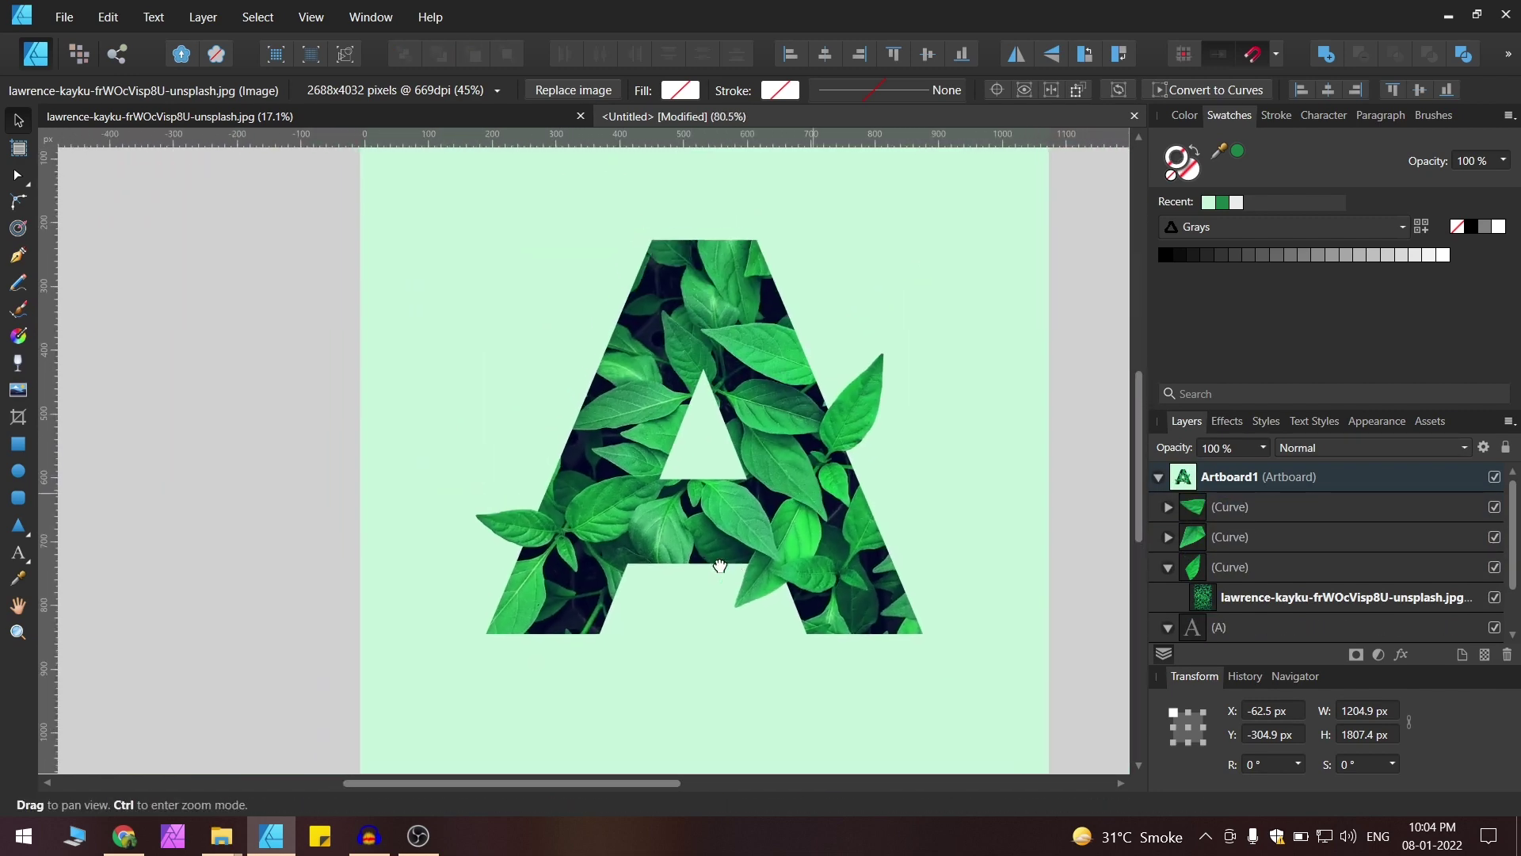
left_click(1071, 452)
Switch to the Pixel Persona and choose the Paint Brush tool with black as its colour.
scroll(717, 444, "up", 3)
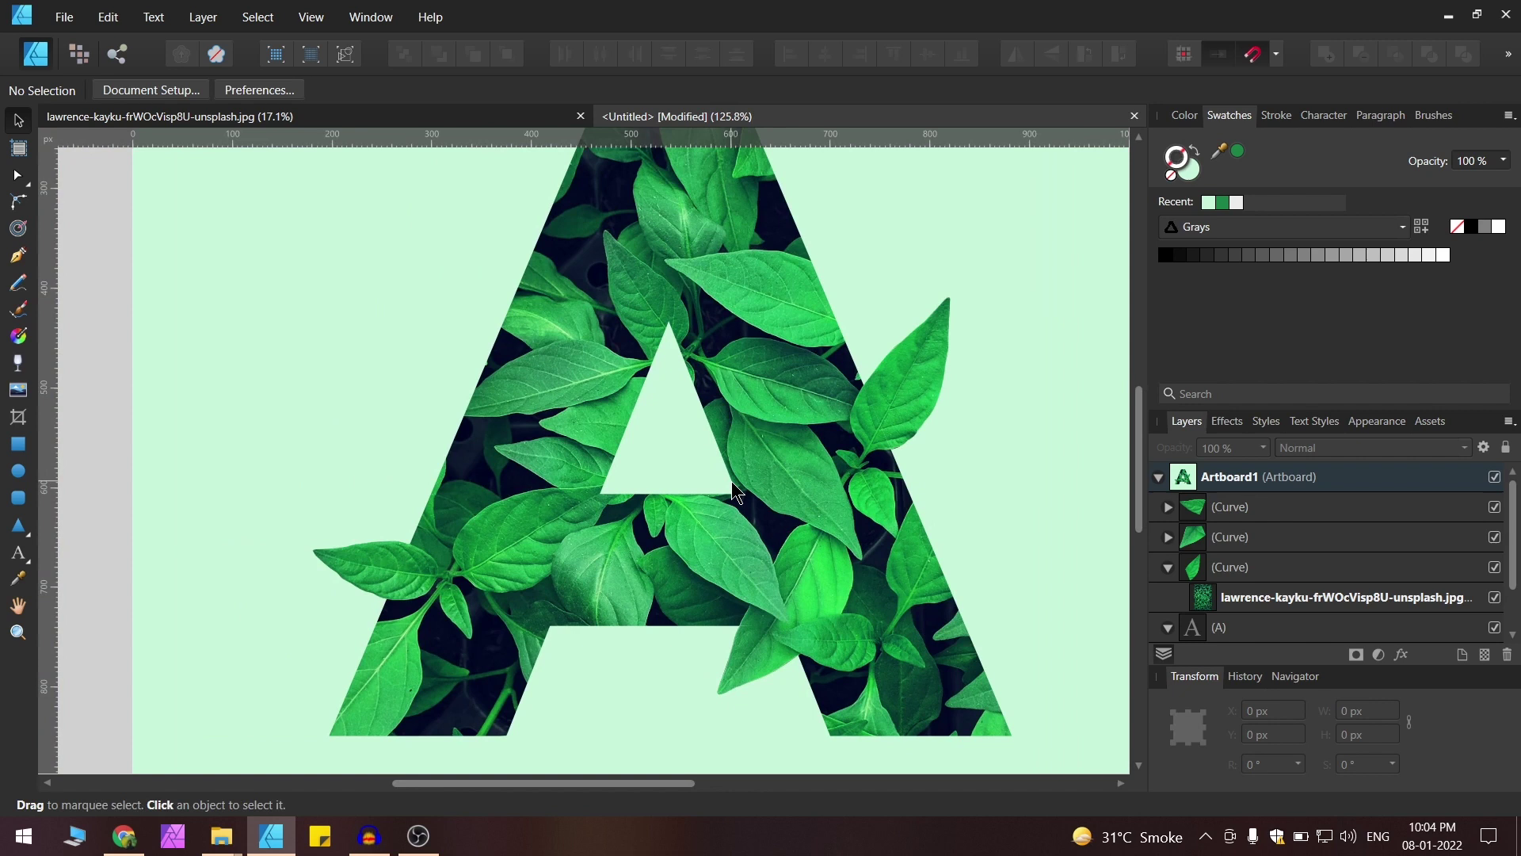
scroll(732, 493, "down", 2)
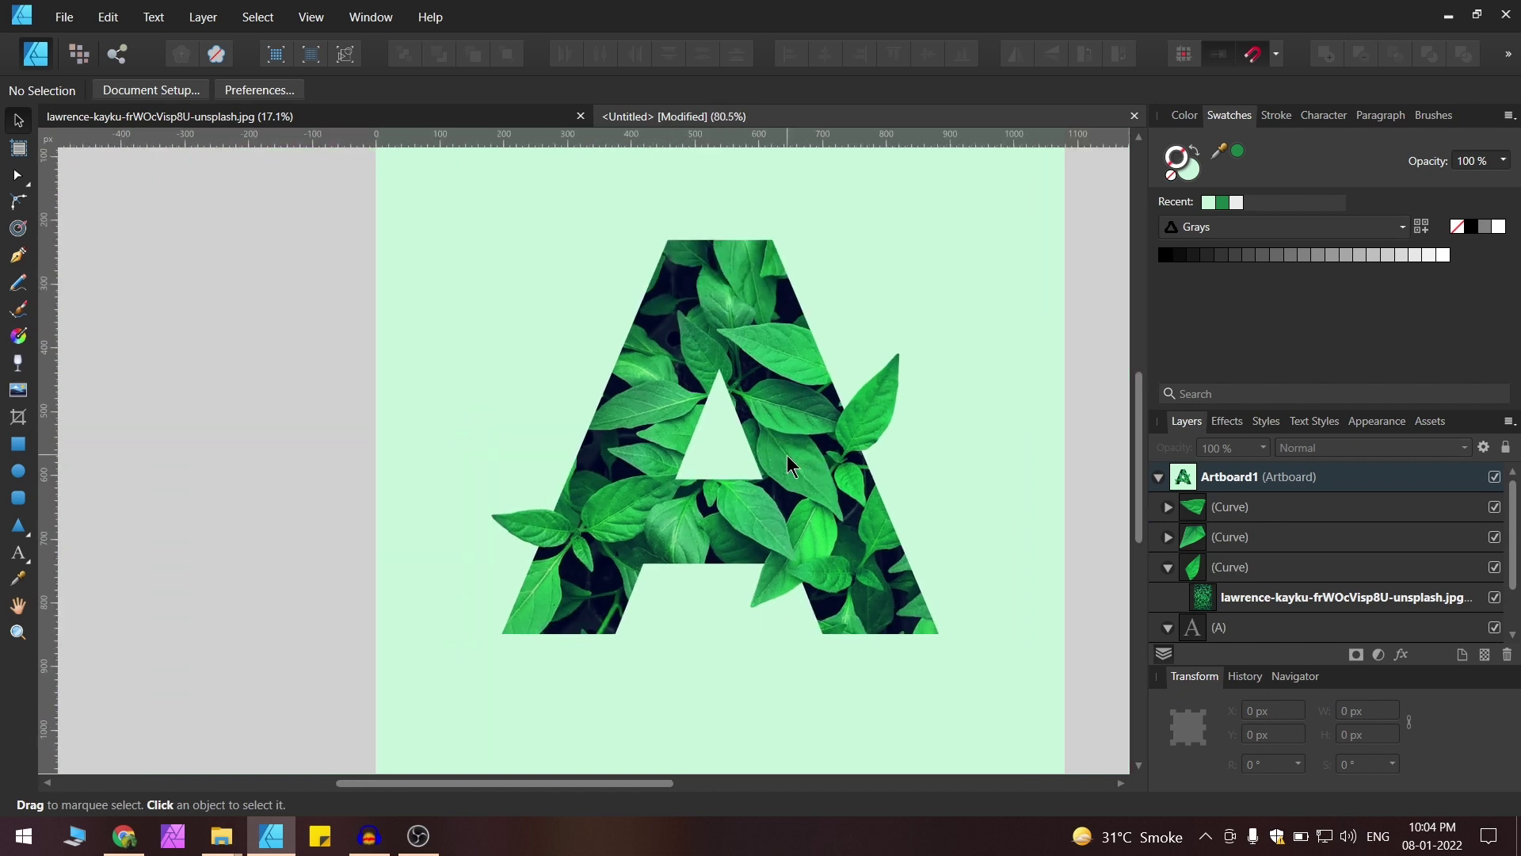
left_click_drag(706, 496, 605, 509)
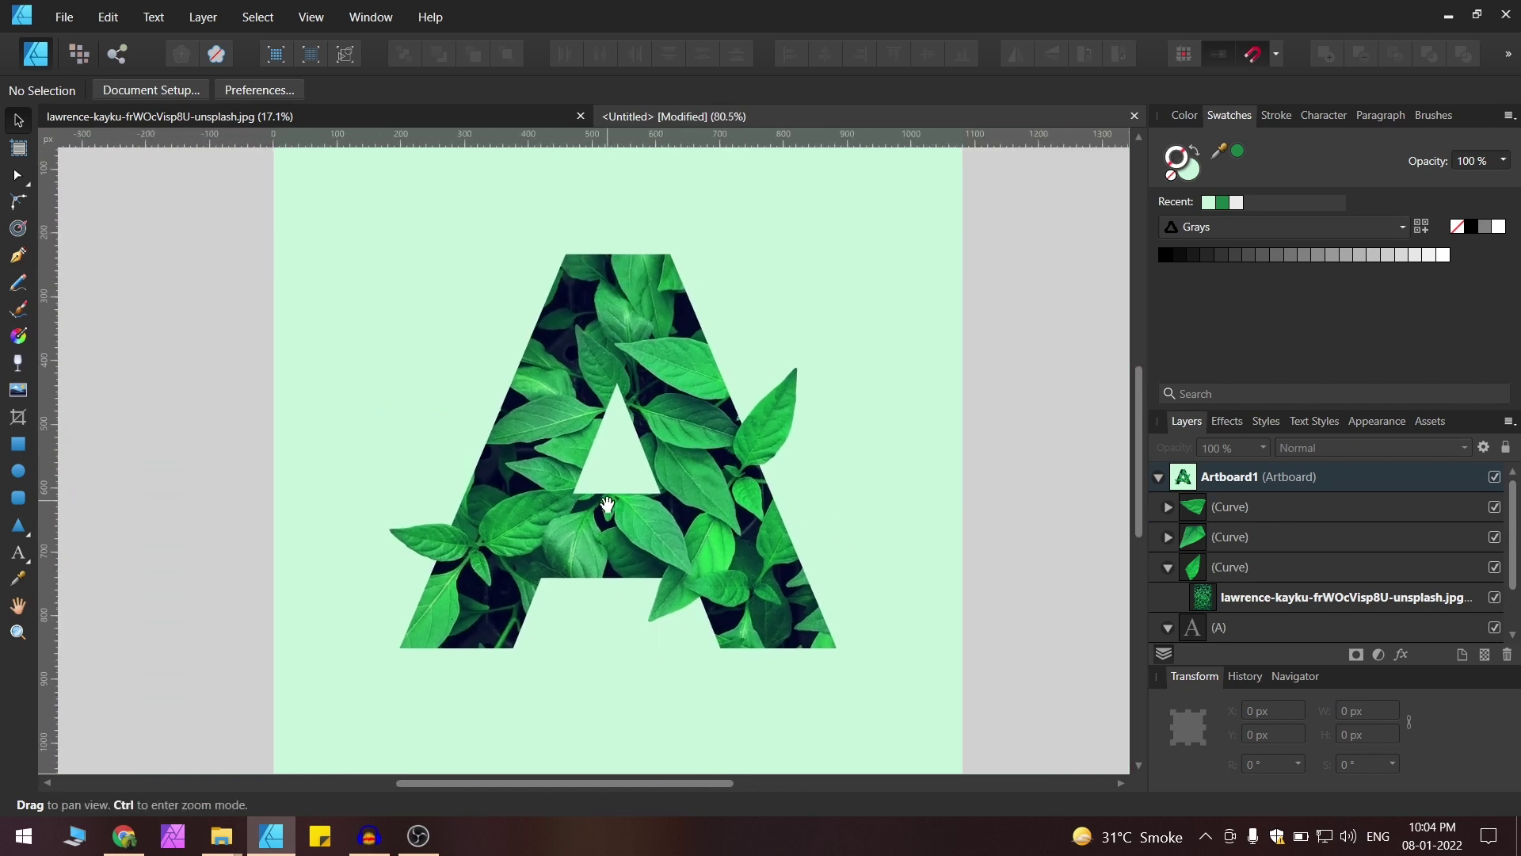
left_click_drag(845, 438, 880, 424)
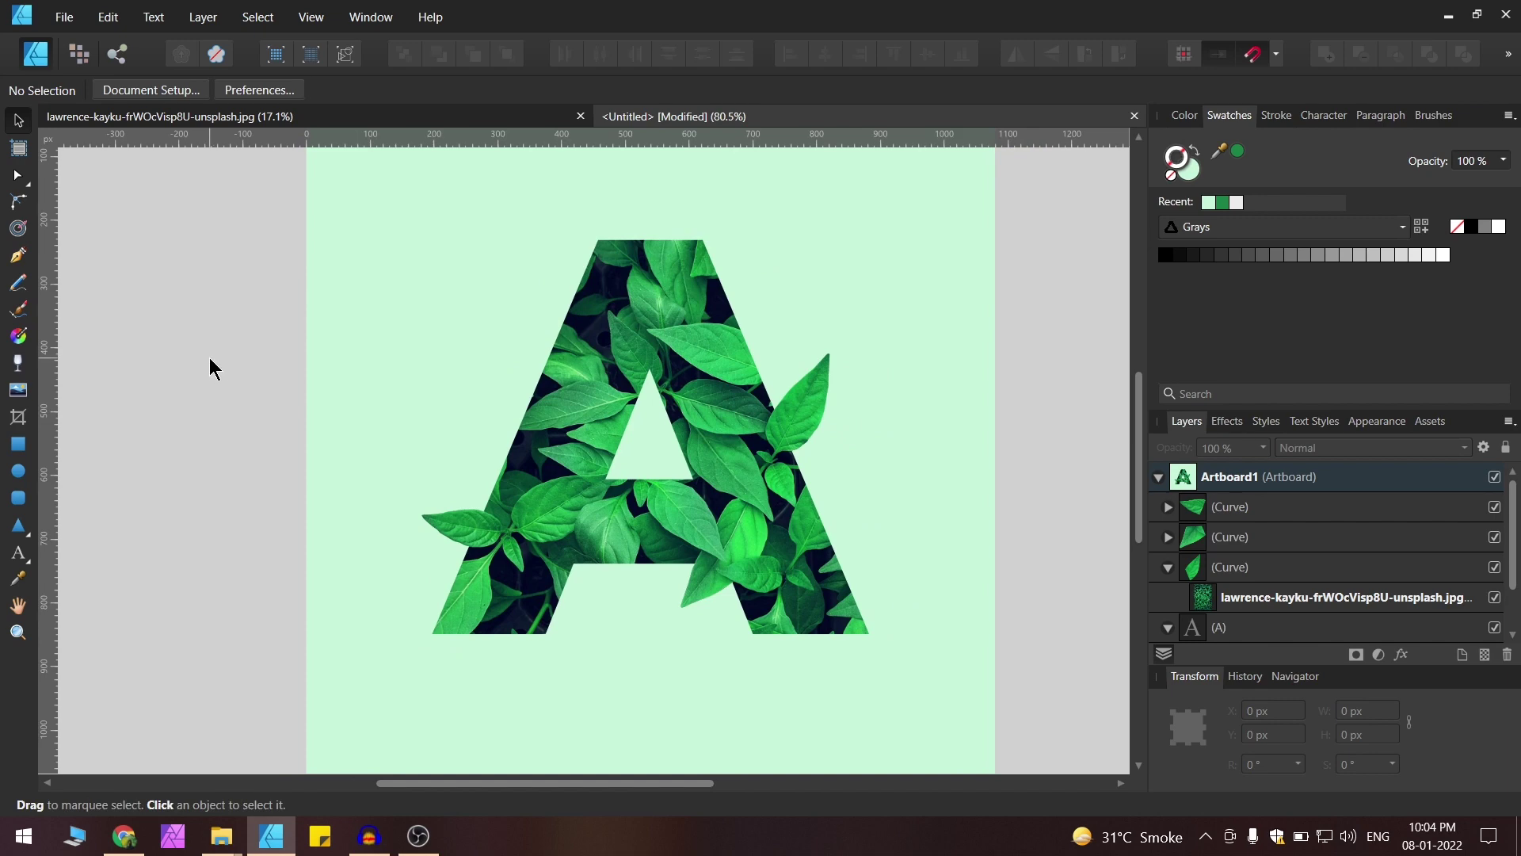
left_click(80, 55)
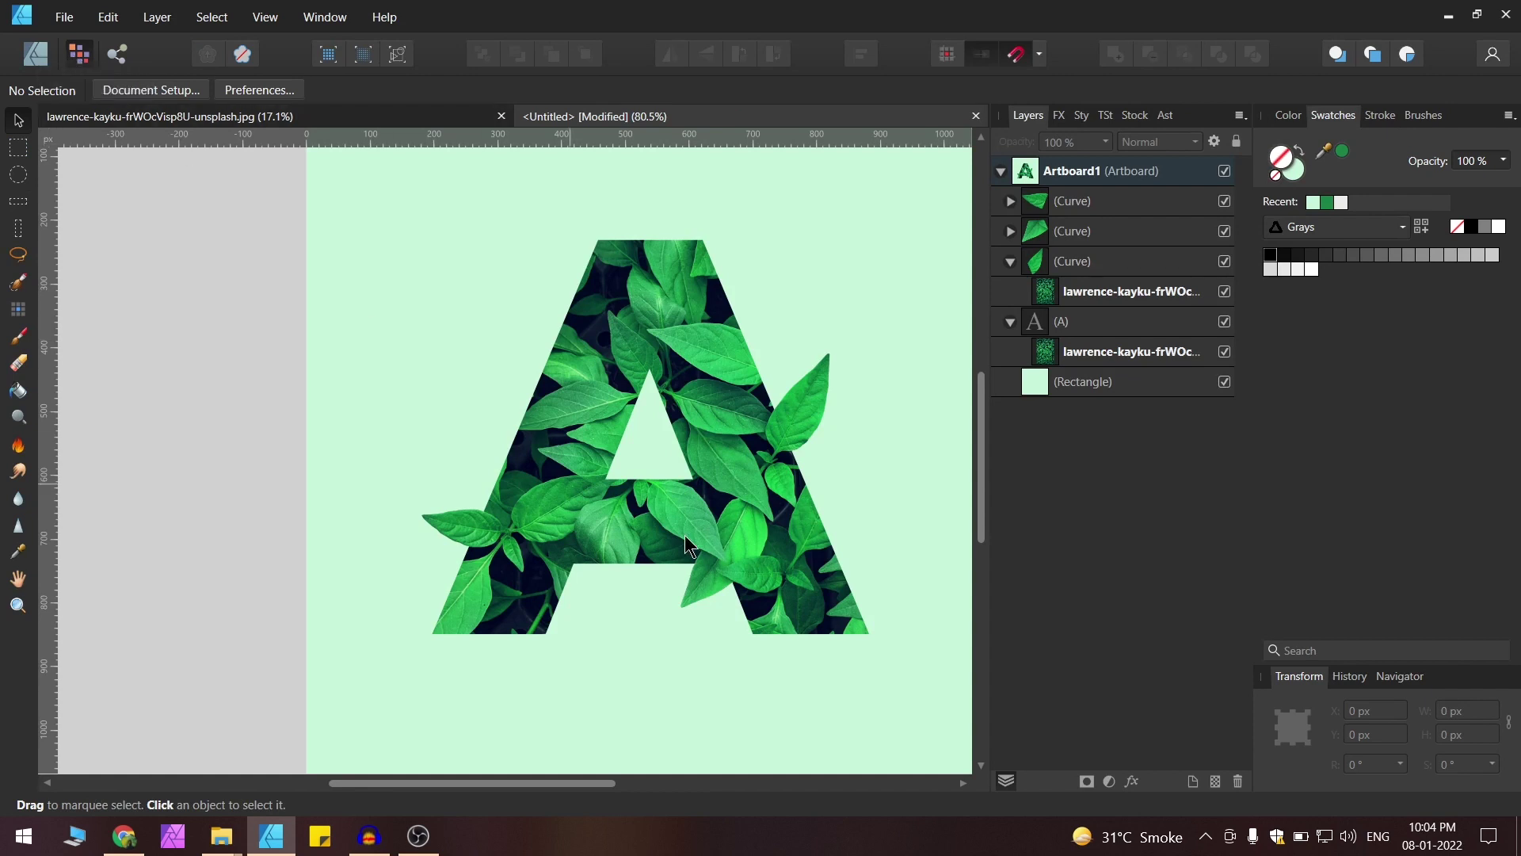
left_click(19, 339)
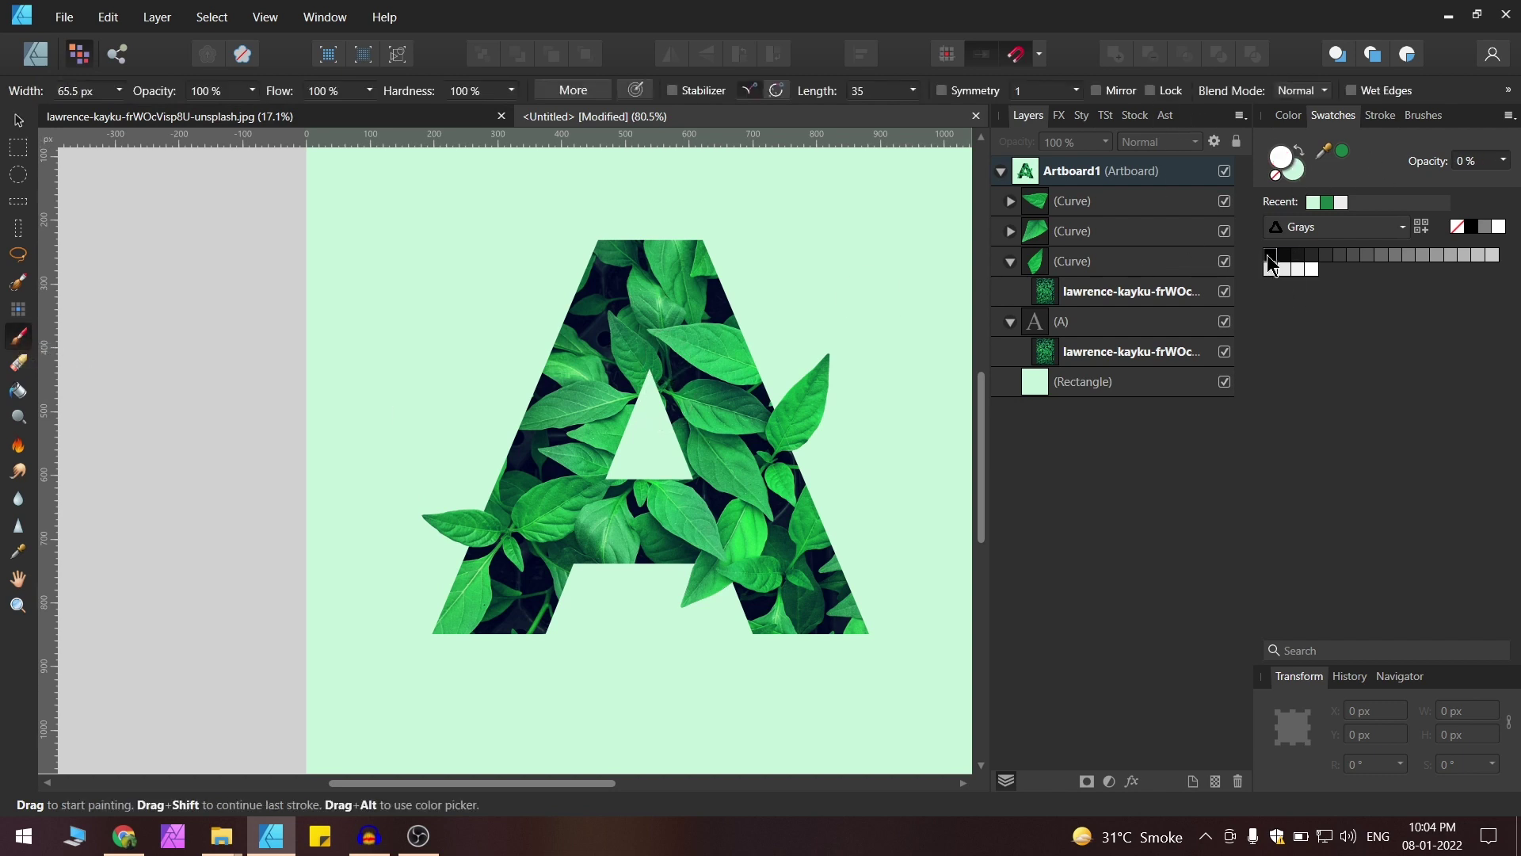
mouse_move(638, 285)
left_mouse_down()
mouse_move(610, 343)
mouse_move(650, 389)
left_mouse_up()
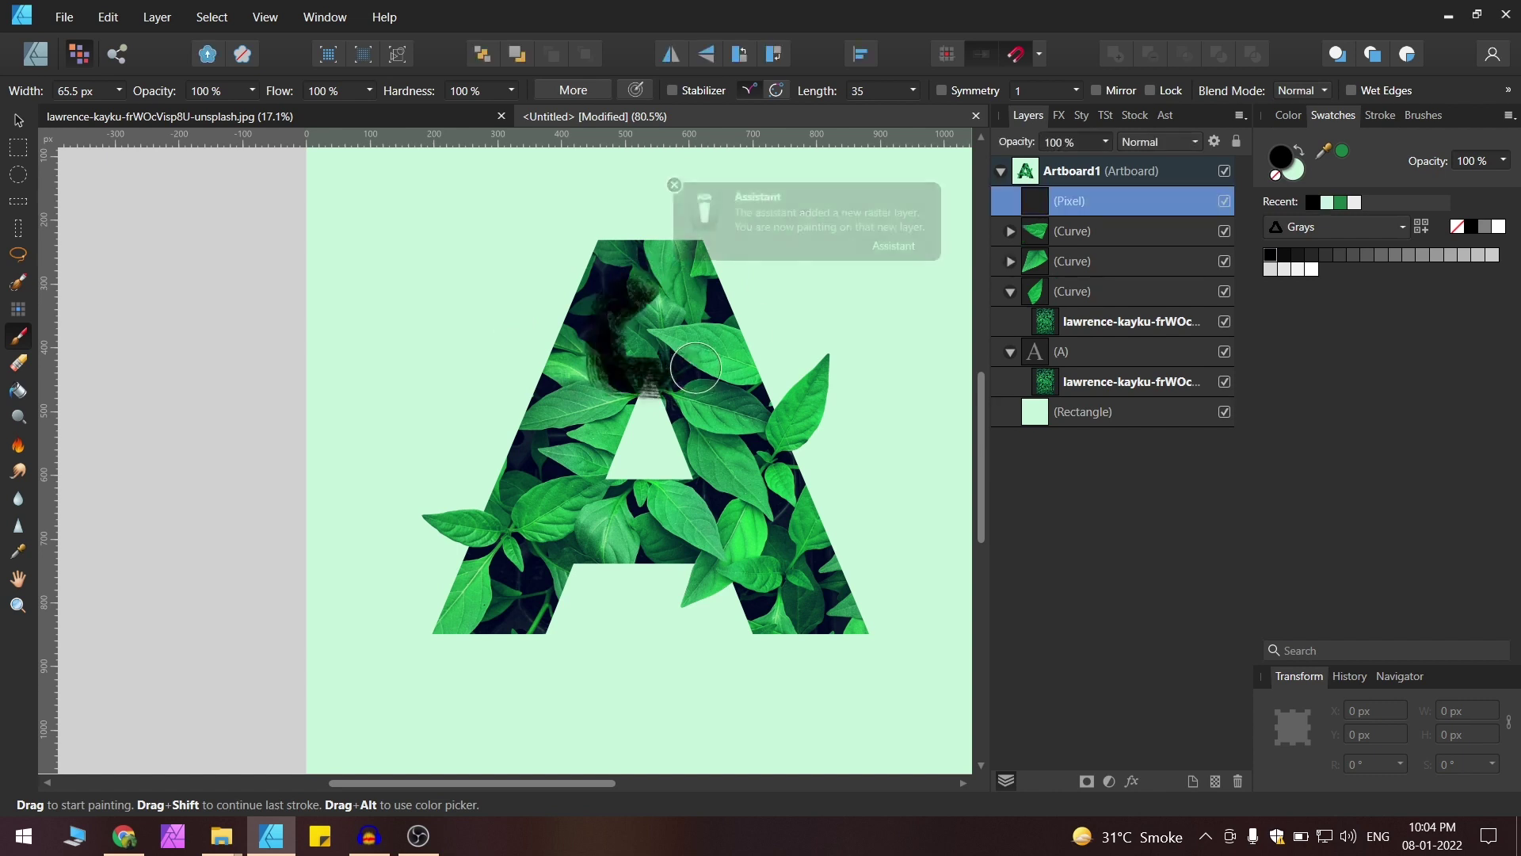
left_click(676, 188)
key("ctrl+z")
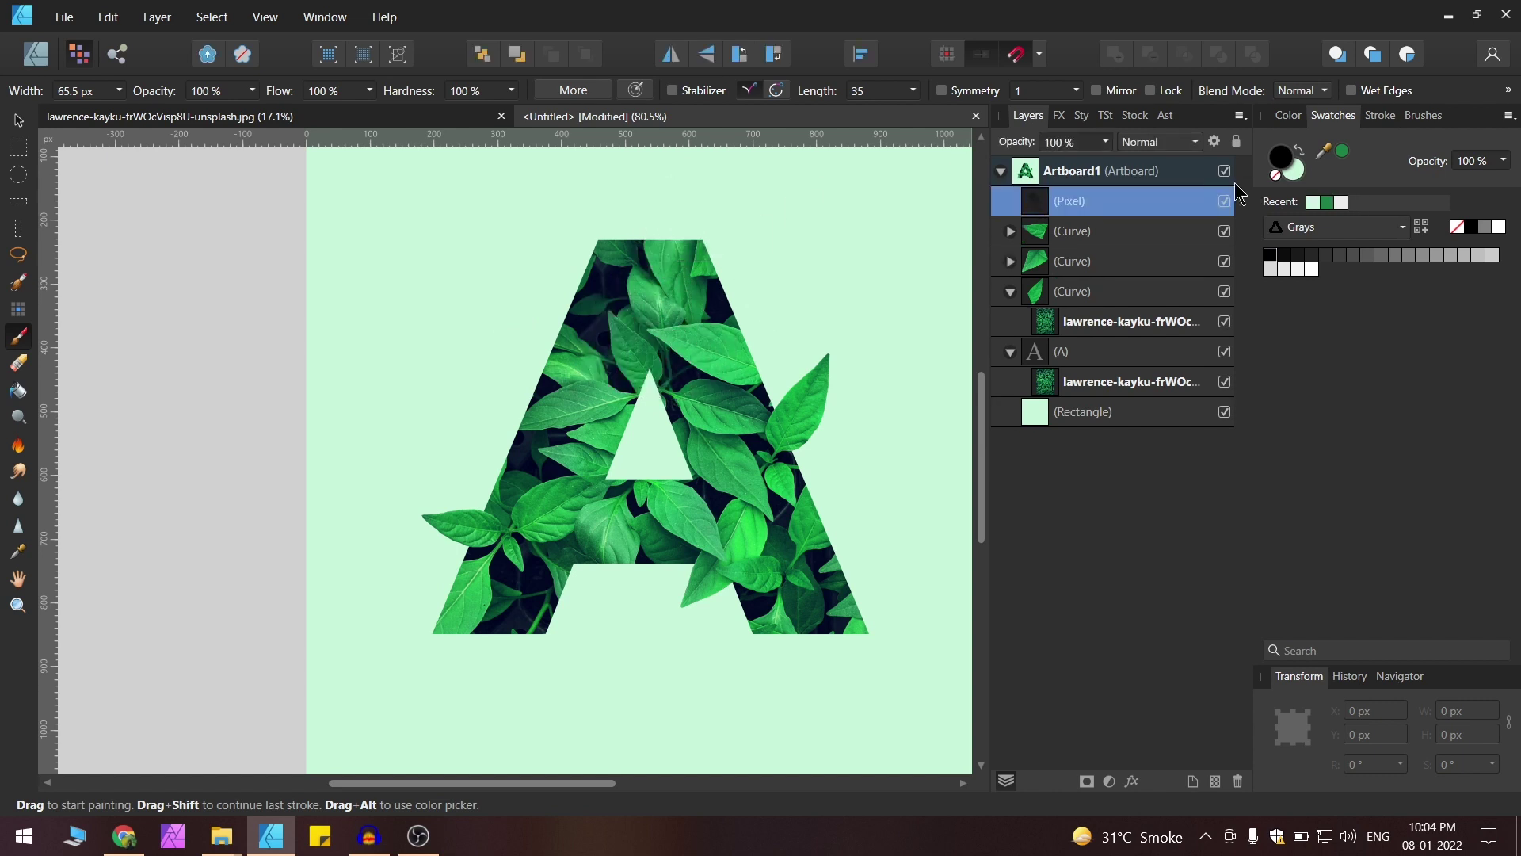
Choose the soft round 64 px brush from the Basic brush category.
left_click(1432, 123)
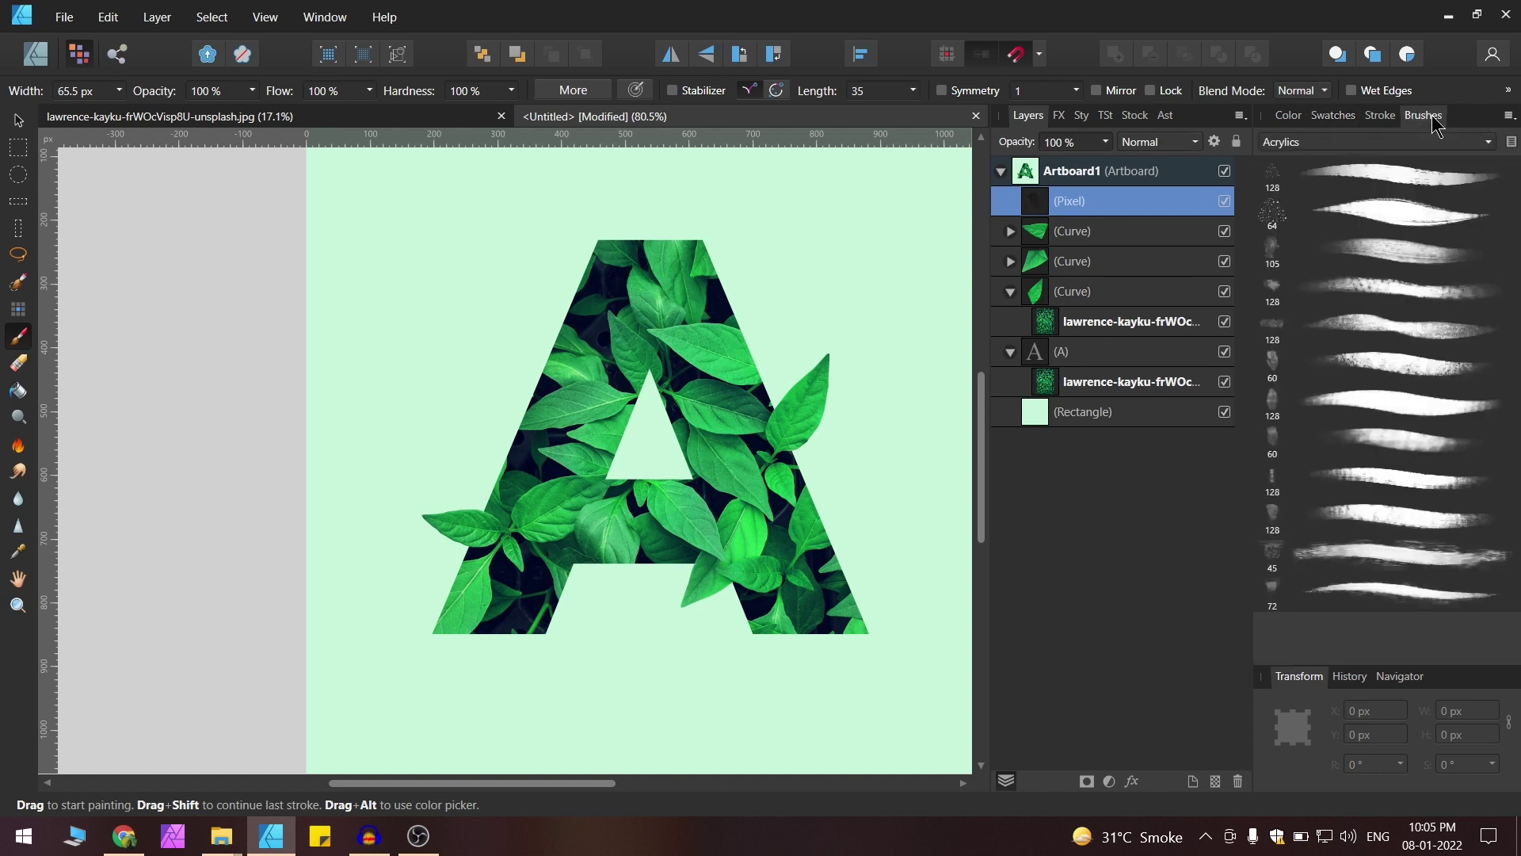
left_click(1328, 145)
left_click(1303, 189)
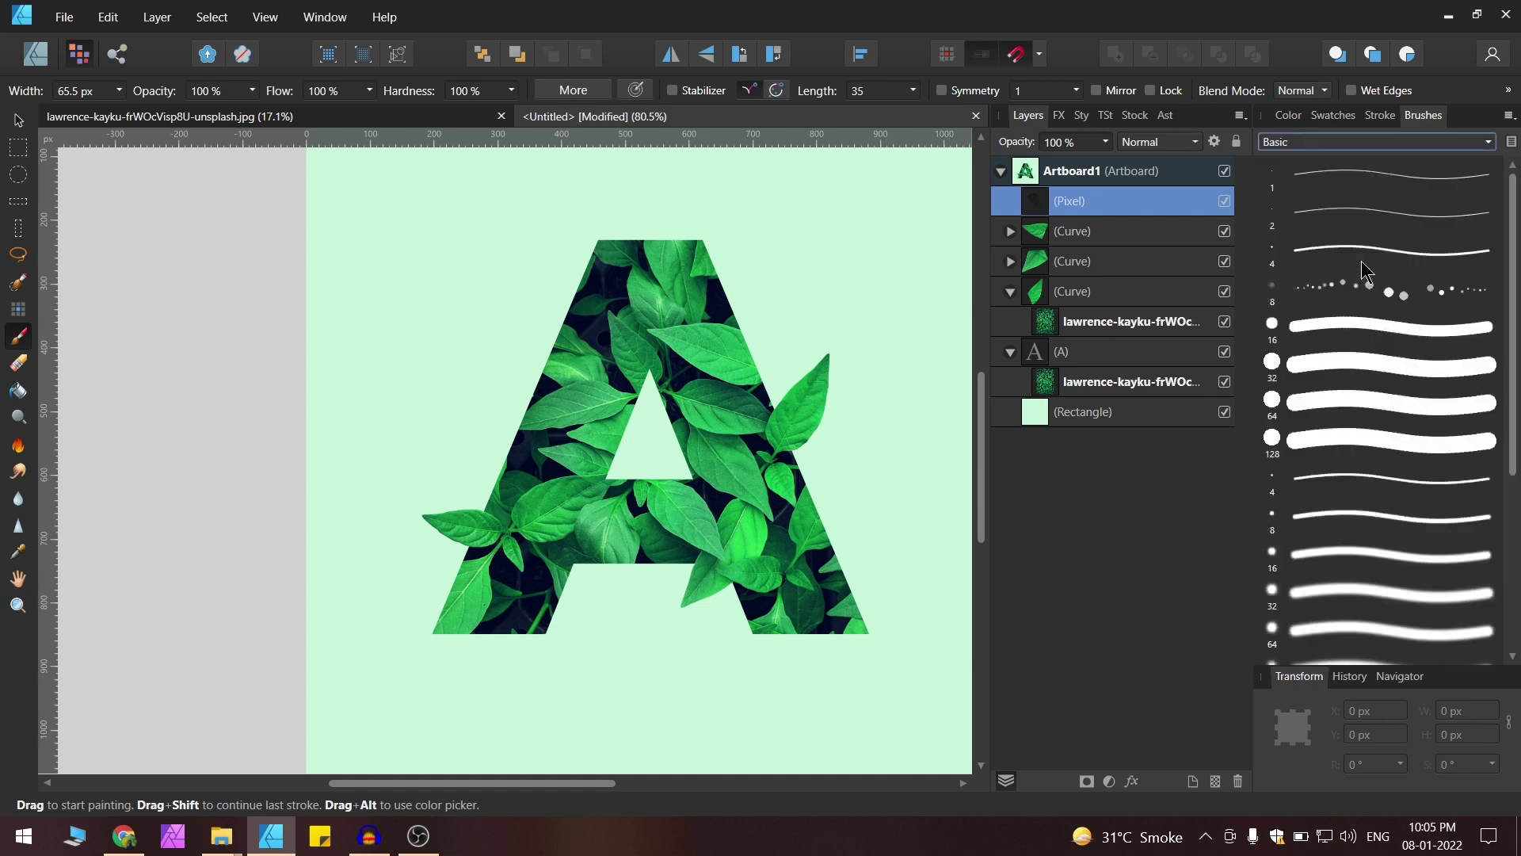
scroll(1400, 292, "down", 2)
scroll(1400, 284, "down", 1)
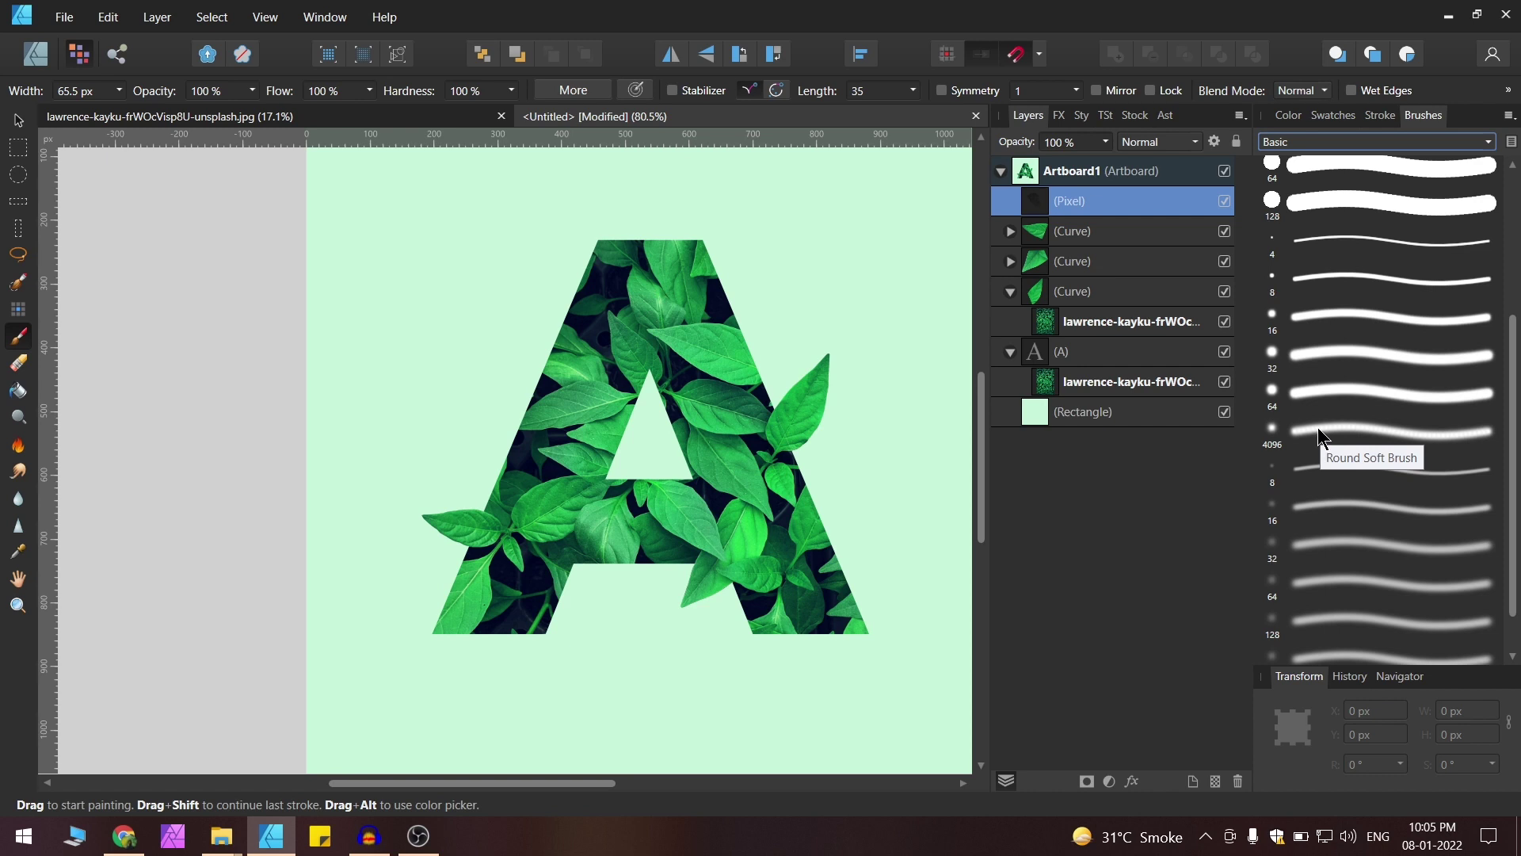
left_click(1289, 393)
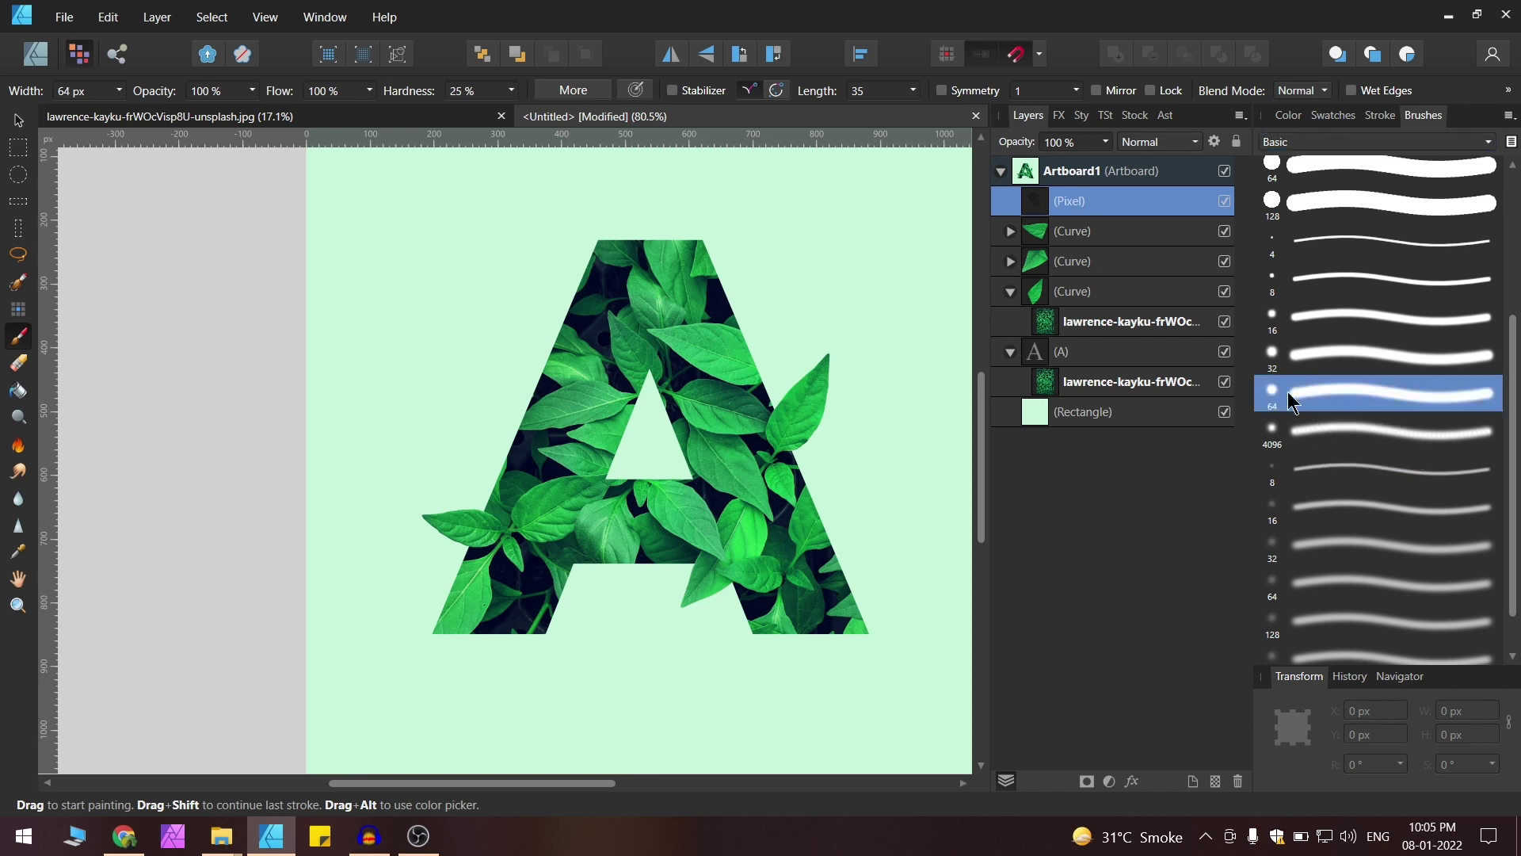
Enlarge the soft brush to a width of 148 px and undo the black test marks on the letter.
mouse_move(607, 312)
left_mouse_down()
mouse_move(550, 387)
mouse_move(591, 459)
mouse_move(649, 386)
left_mouse_up()
key("ctrl+z")
scroll(615, 334, "up", 1)
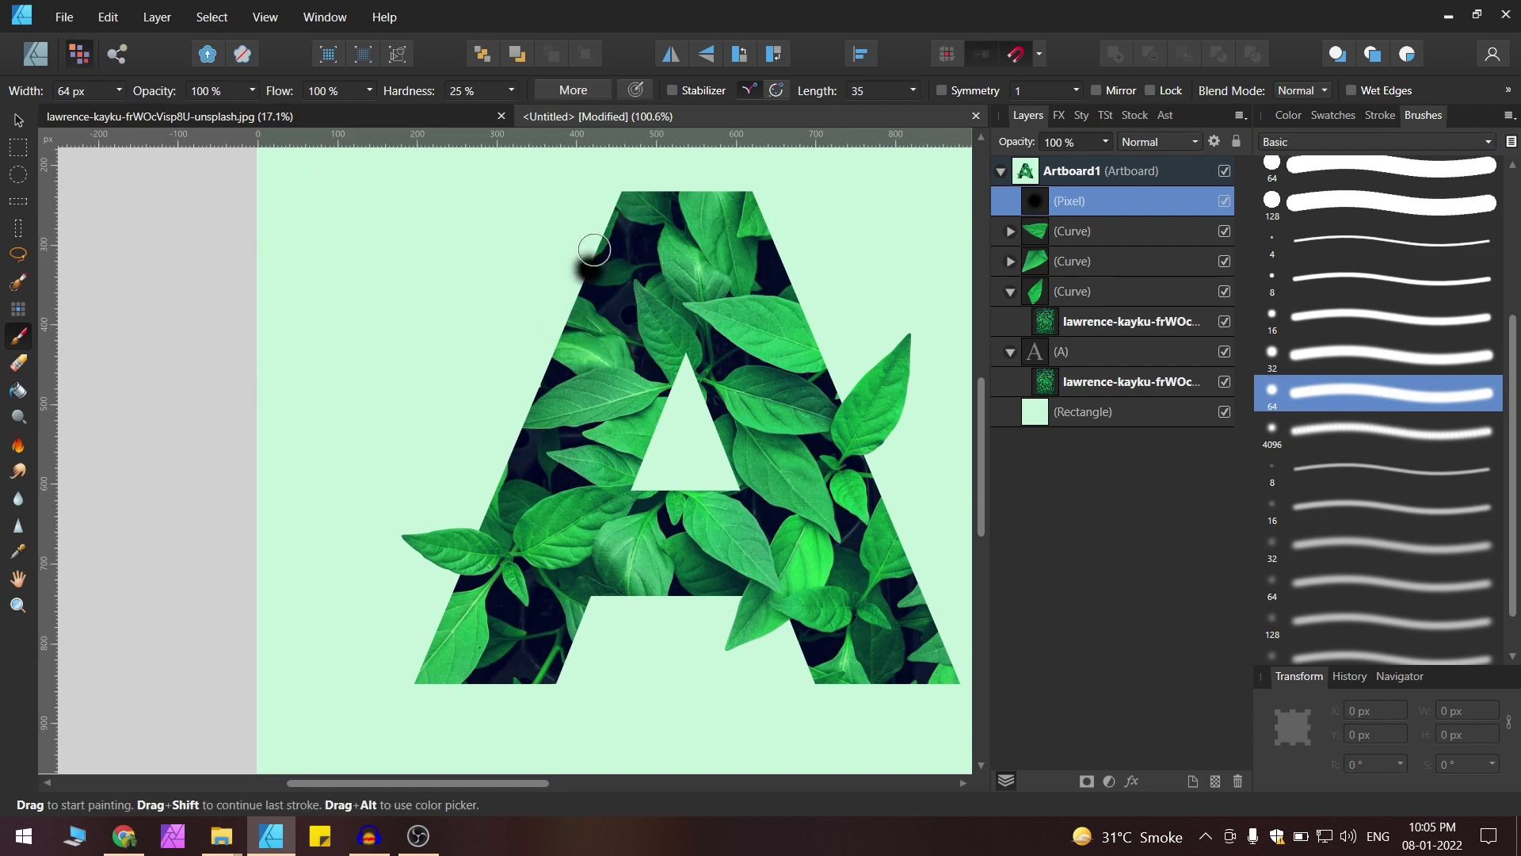
key("]")
key("]")
key("]")
key("]")
key("]")
key("]")
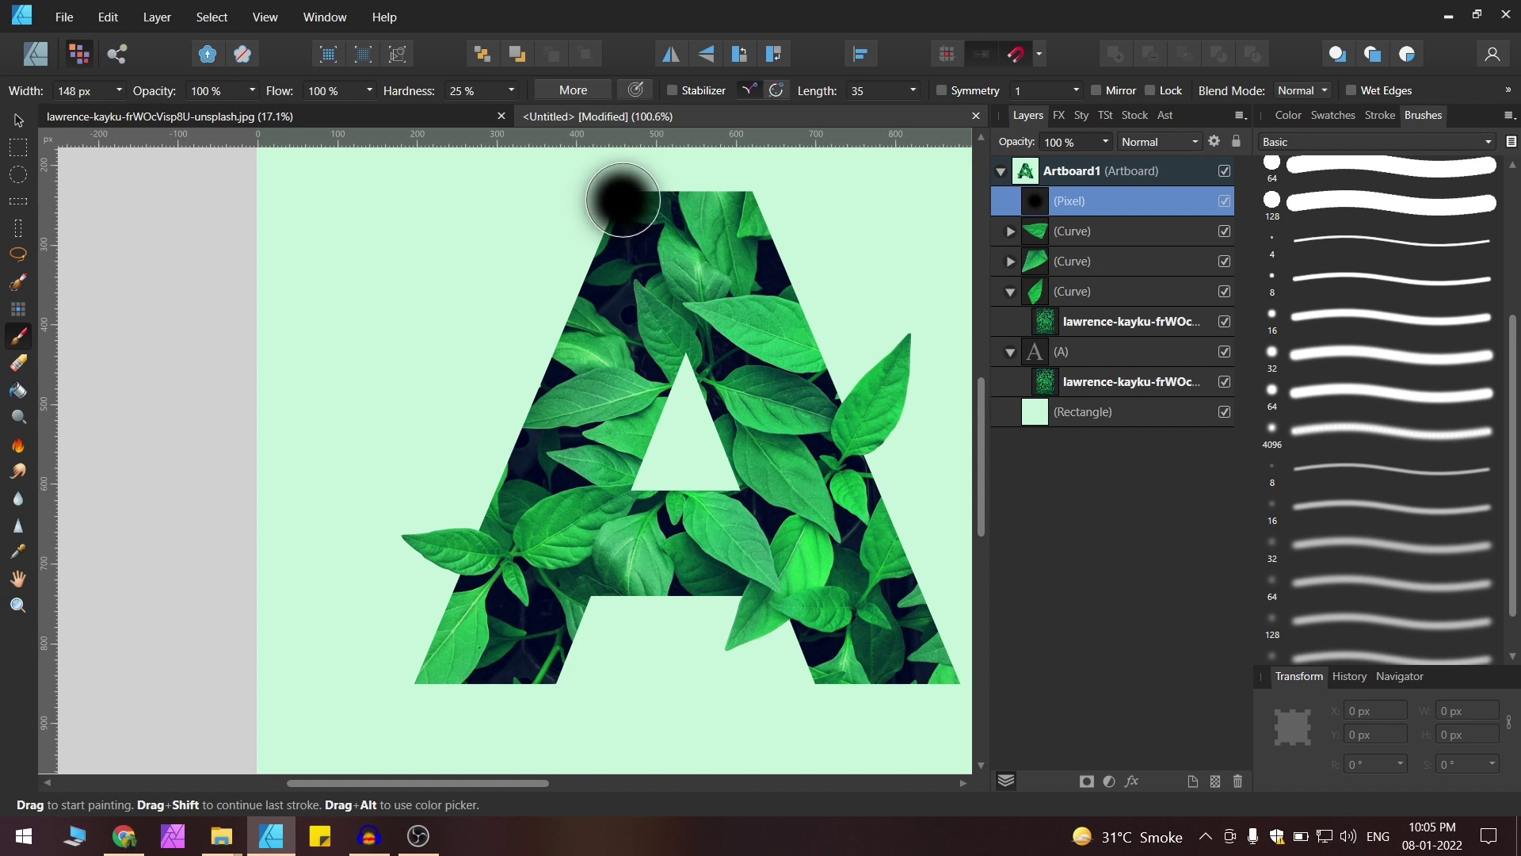
key("ctrl+z")
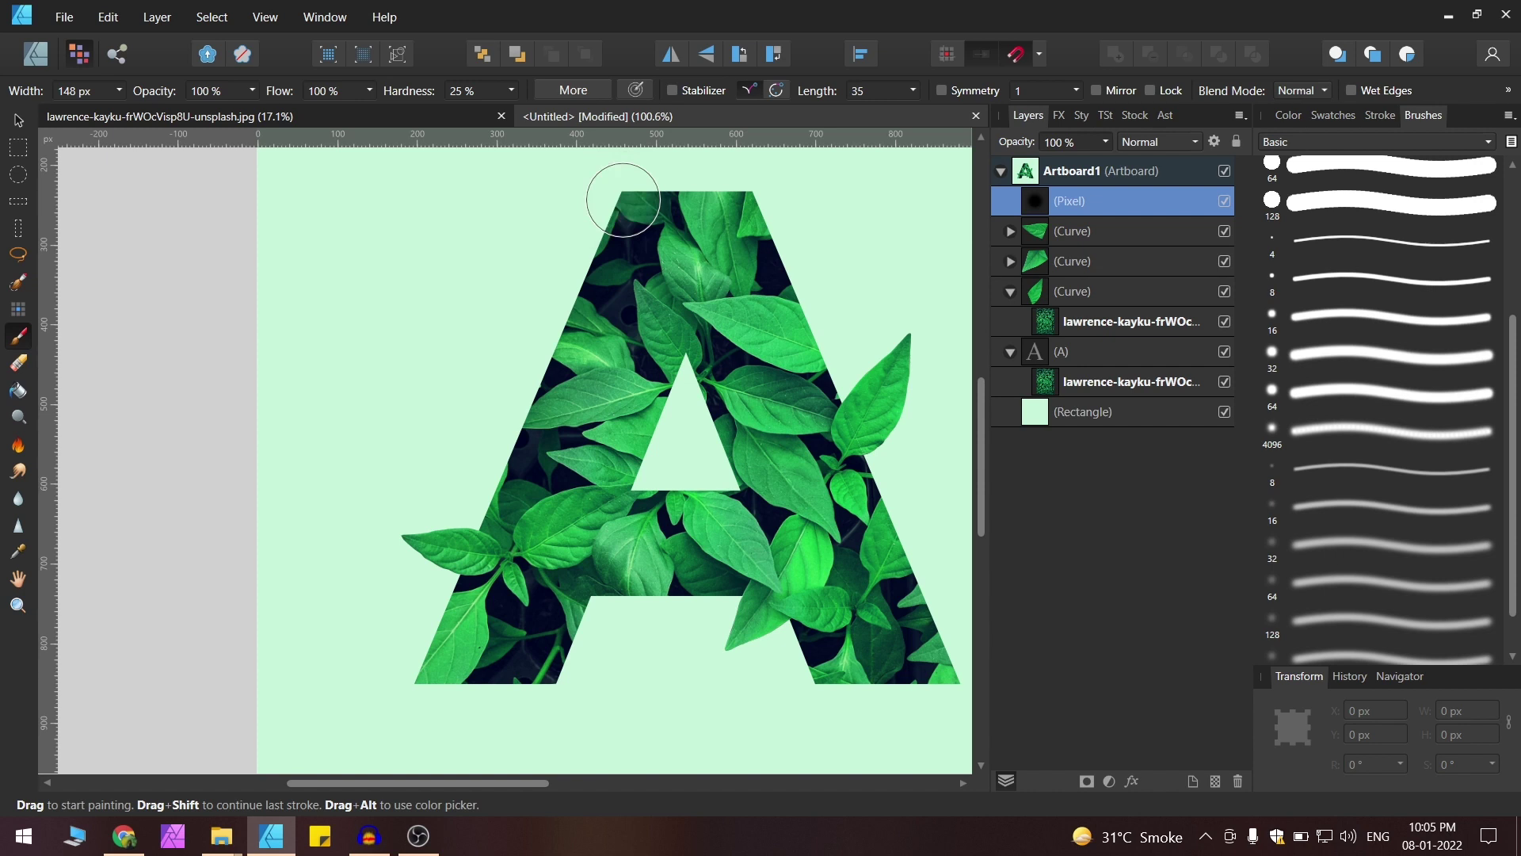
mouse_move(623, 200)
left_mouse_down()
mouse_move(586, 373)
mouse_move(626, 229)
left_mouse_up()
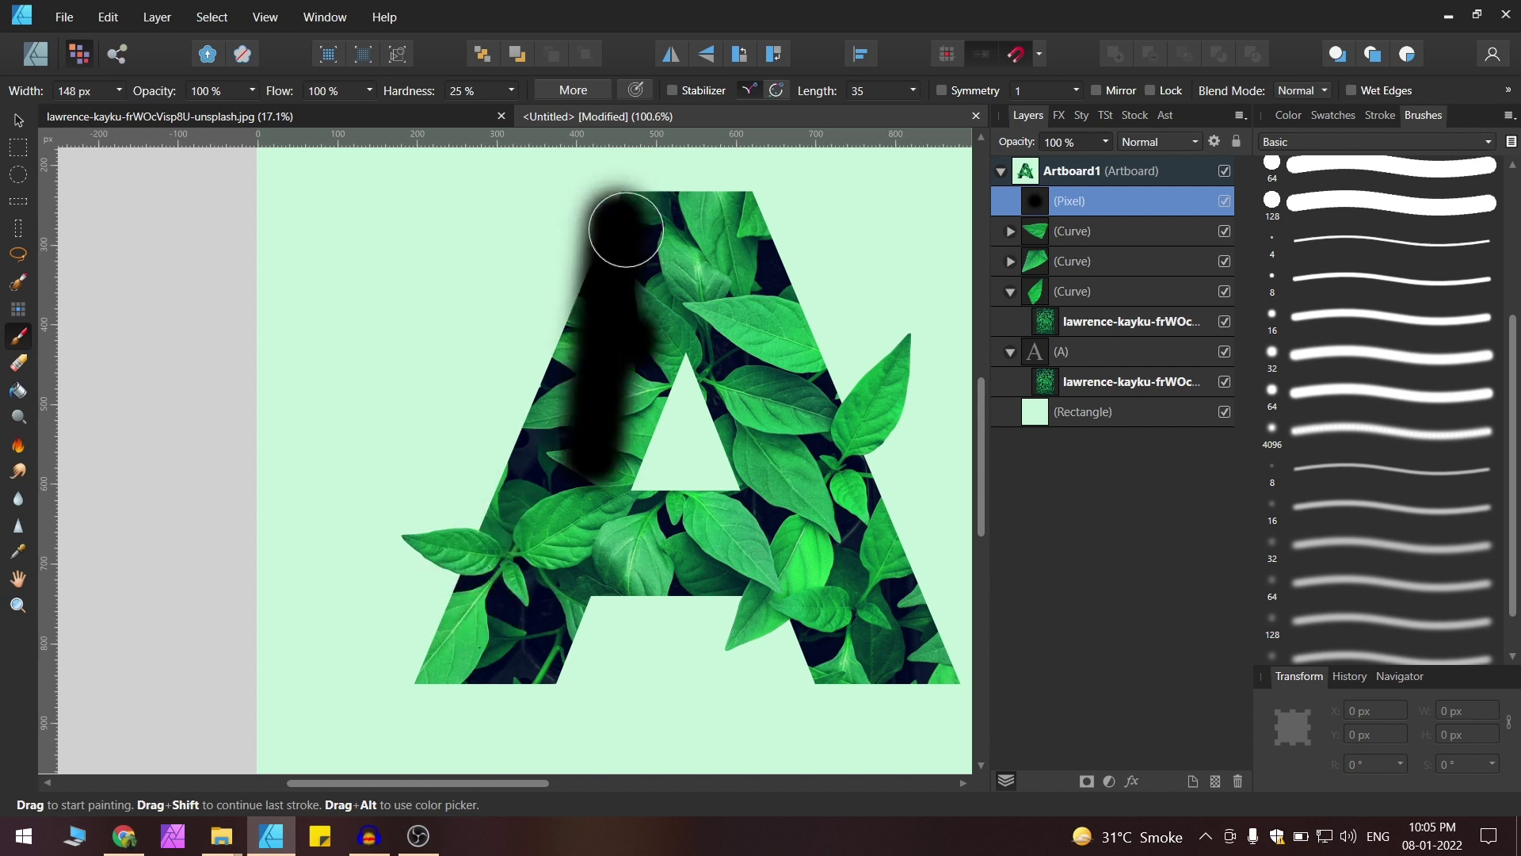
key("ctrl+z")
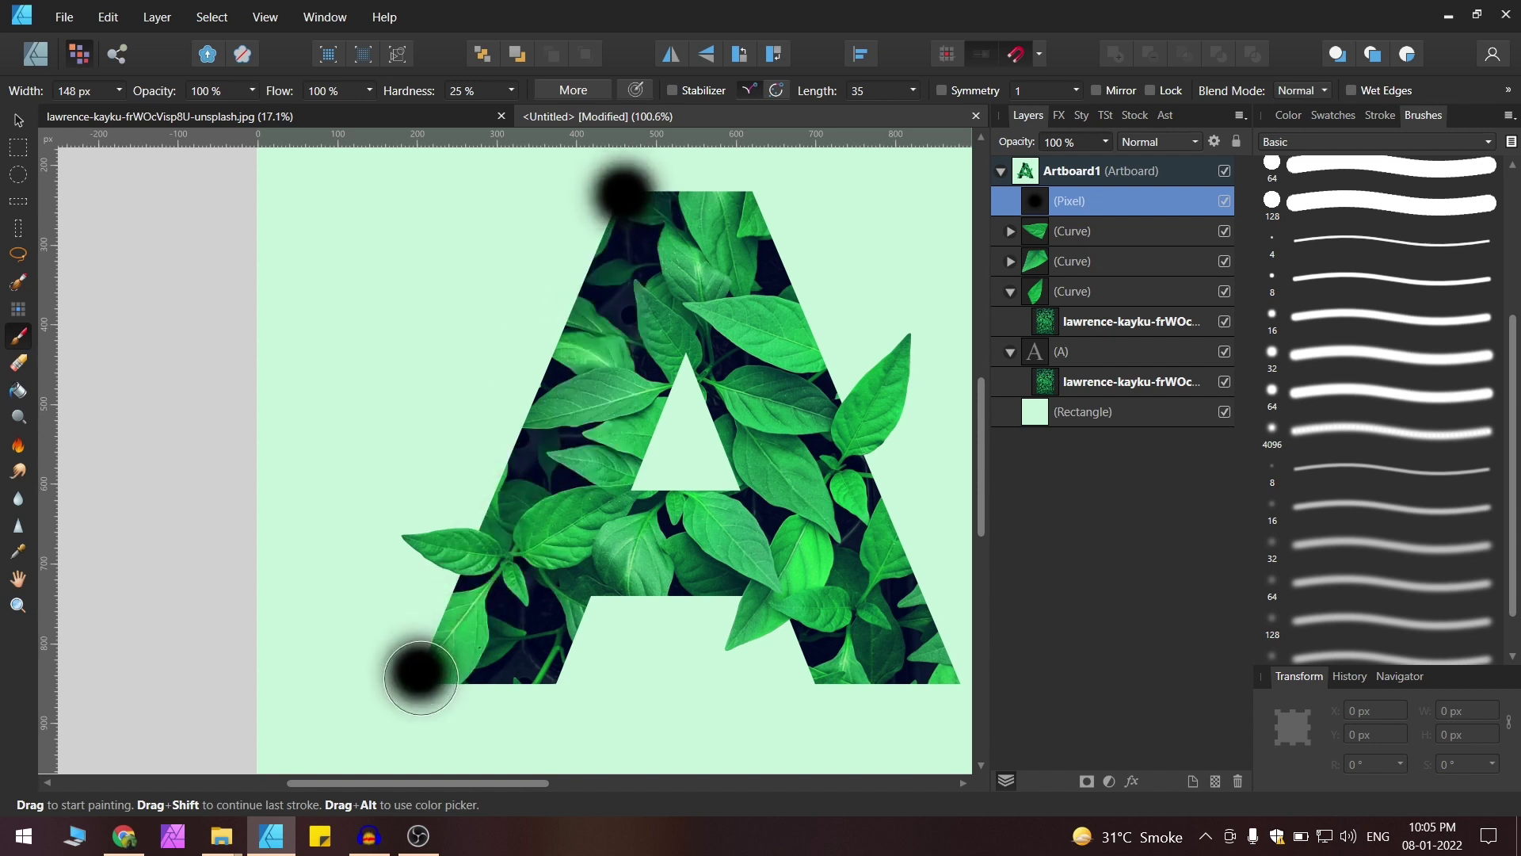
left_click(432, 657, "shift")
key("v")
mouse_move(842, 415)
left_mouse_down()
mouse_move(675, 412)
mouse_move(689, 417)
left_mouse_up()
scroll(670, 348, "down", 2)
left_click(193, 265)
scroll(584, 312, "up", 2)
scroll(574, 314, "up", 1)
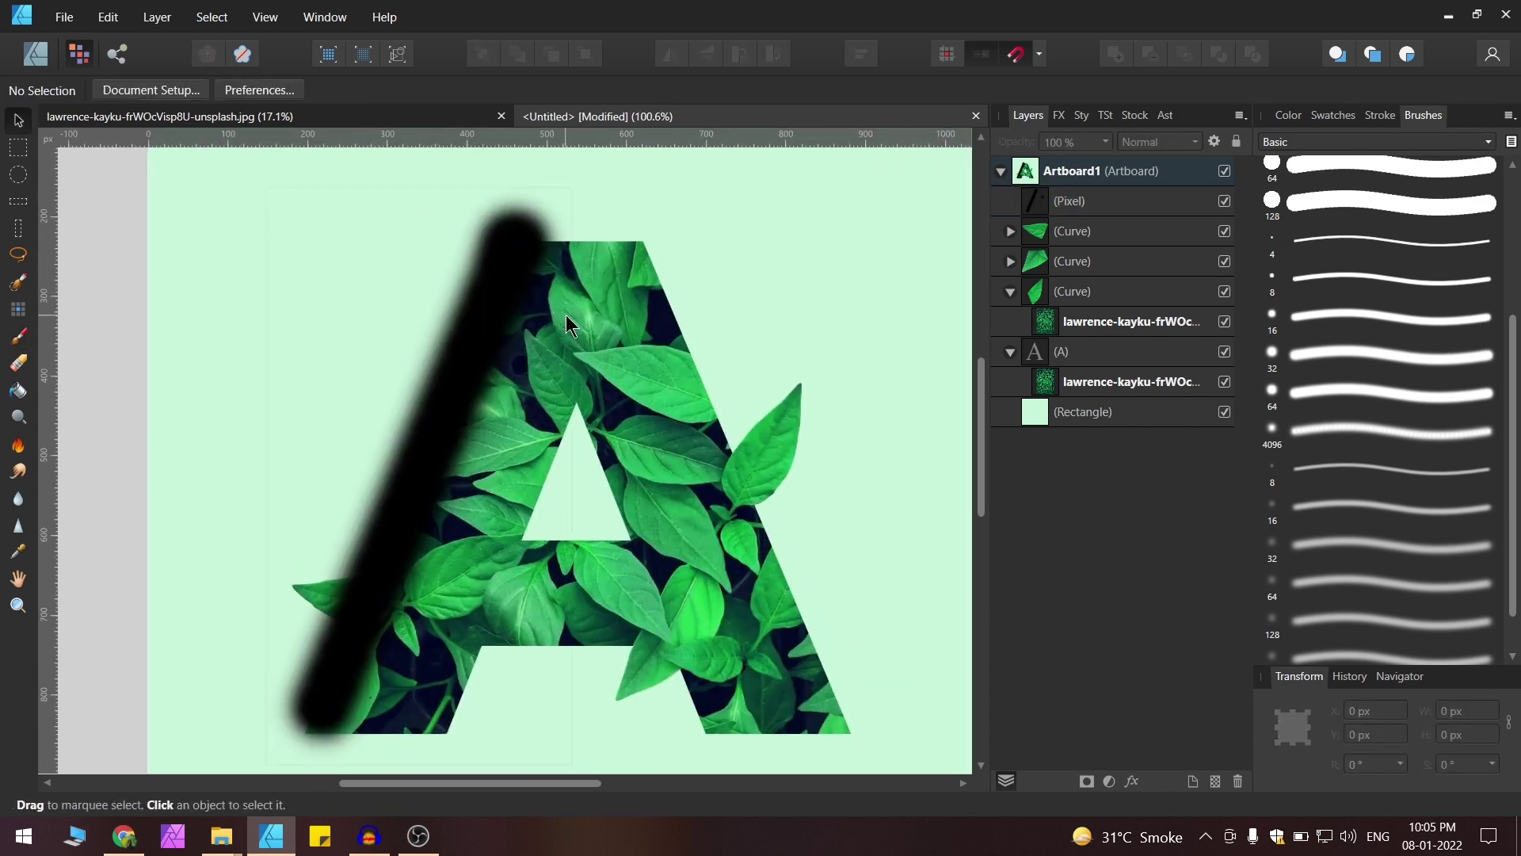
left_click(566, 325)
key("ctrl+z")
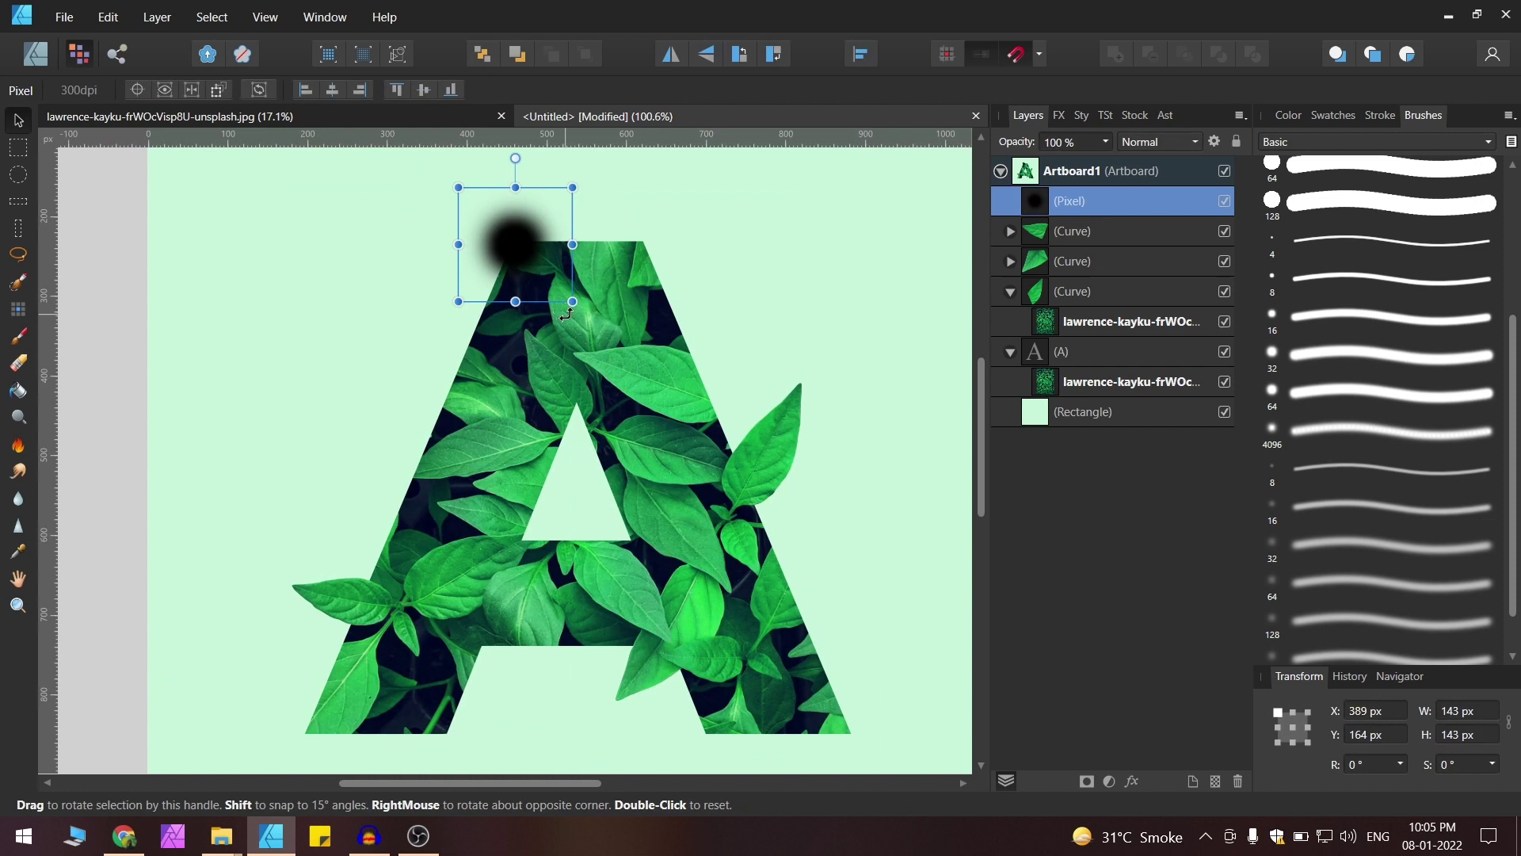
key("ctrl+z")
Paint soft black strokes with the 148 px brush along the whole outer outline of the letter "A" on the pixel layer.
left_click(18, 338)
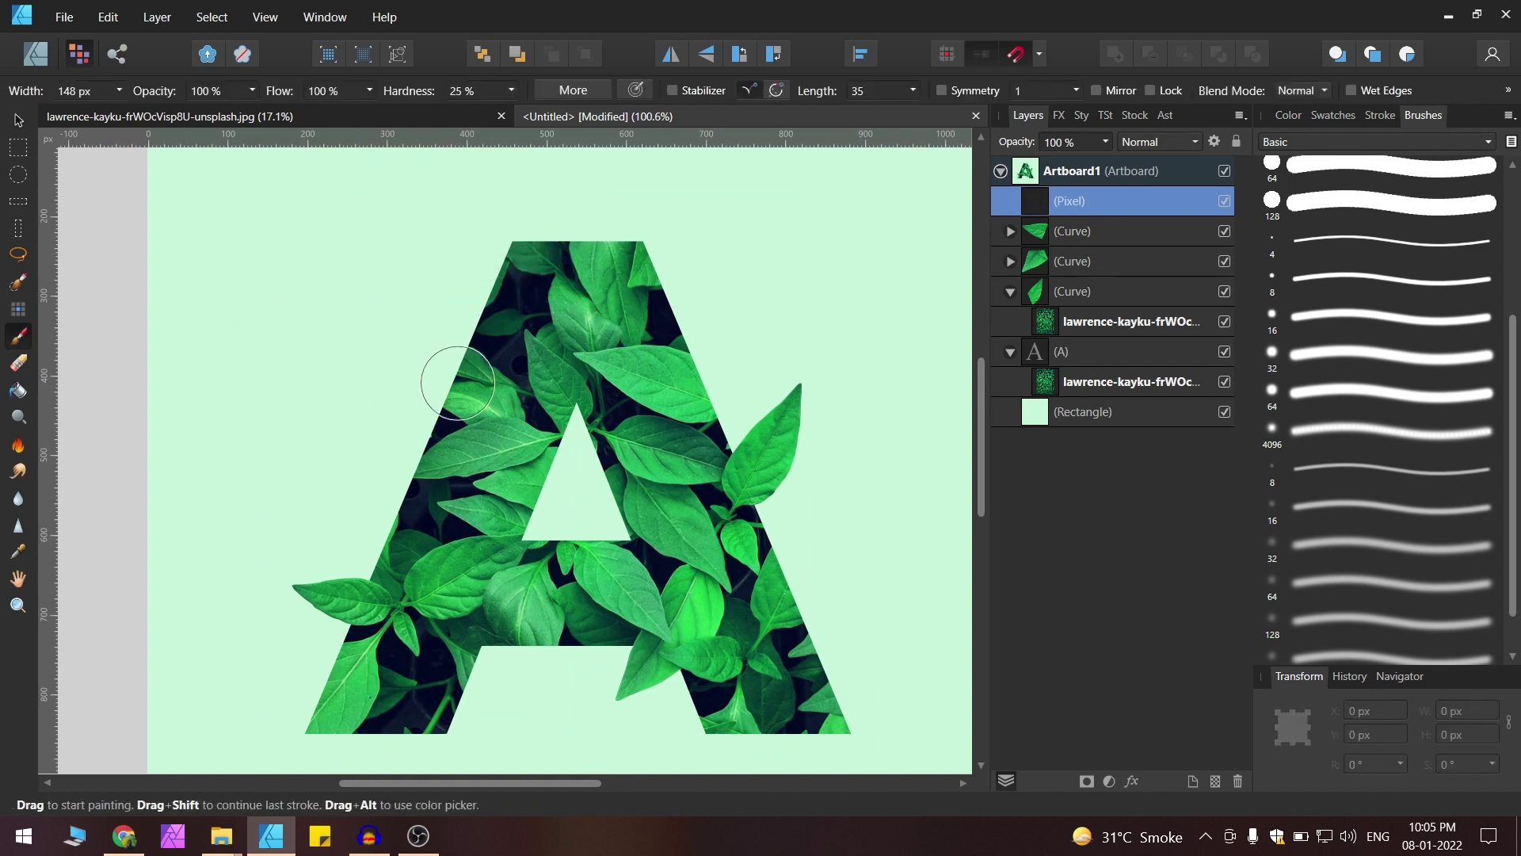
mouse_move(409, 366)
left_mouse_down()
mouse_move(465, 286)
mouse_move(420, 316)
left_mouse_up()
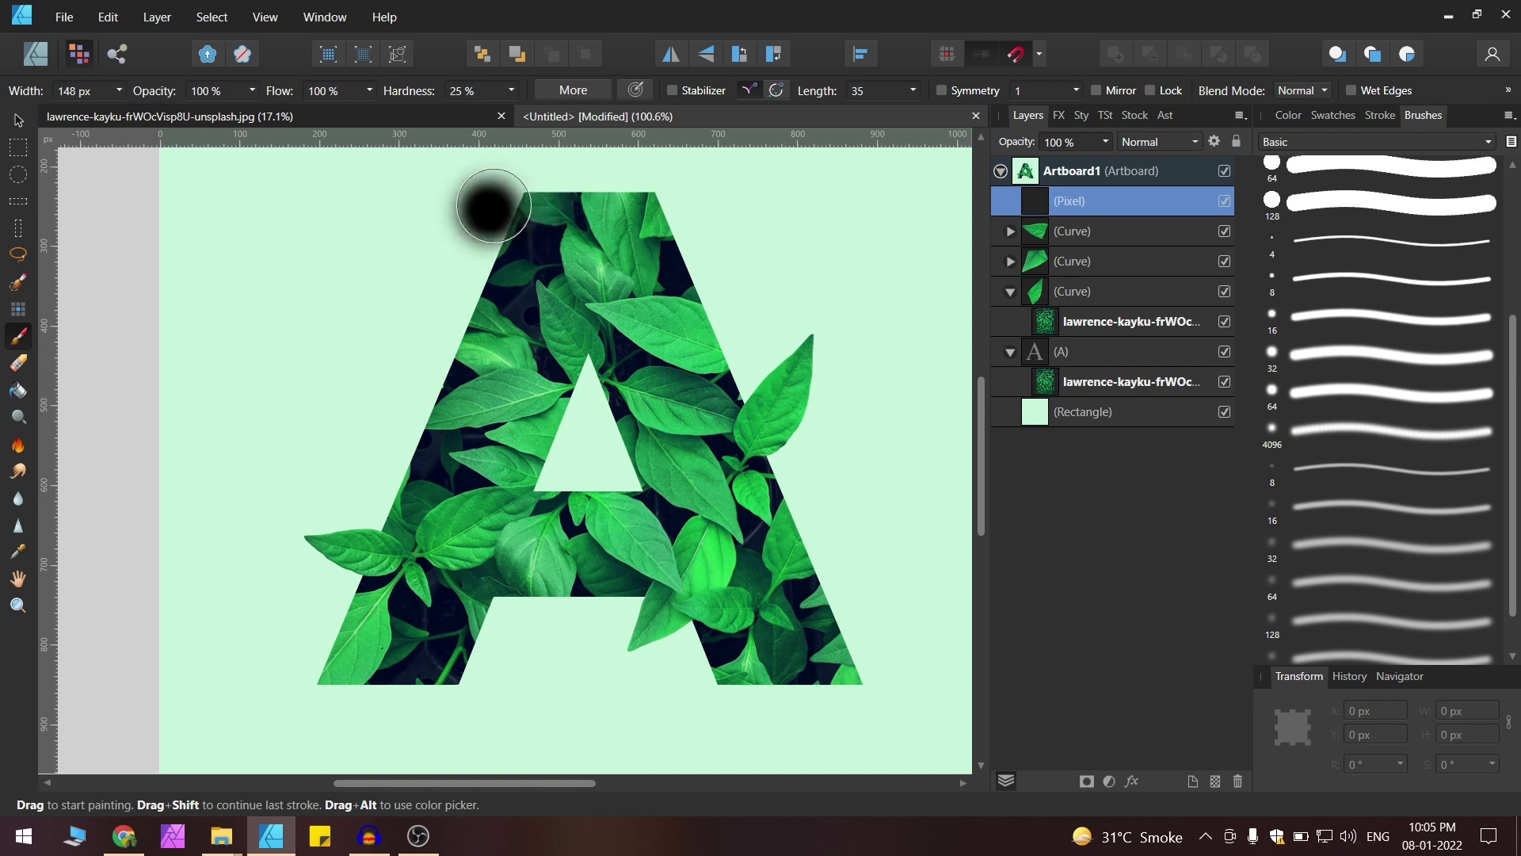
left_click_drag(515, 204, 326, 685)
key("ctrl+z")
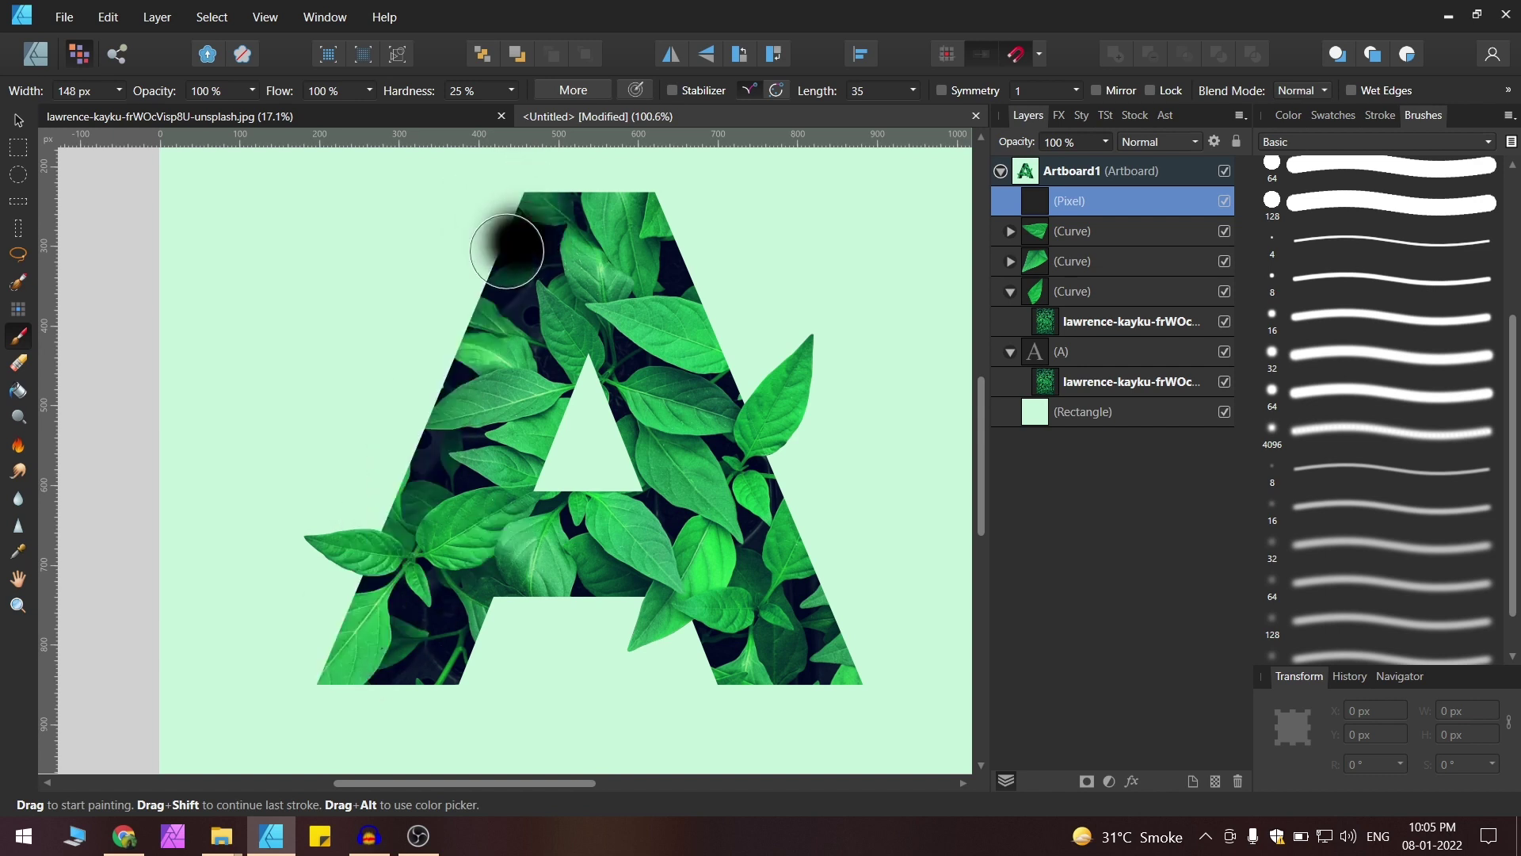
mouse_move(366, 681)
left_mouse_down()
mouse_move(441, 654)
mouse_move(476, 614)
mouse_move(675, 596)
mouse_move(703, 655)
mouse_move(801, 697)
mouse_move(876, 672)
left_mouse_up()
left_click_drag(626, 238, 610, 190)
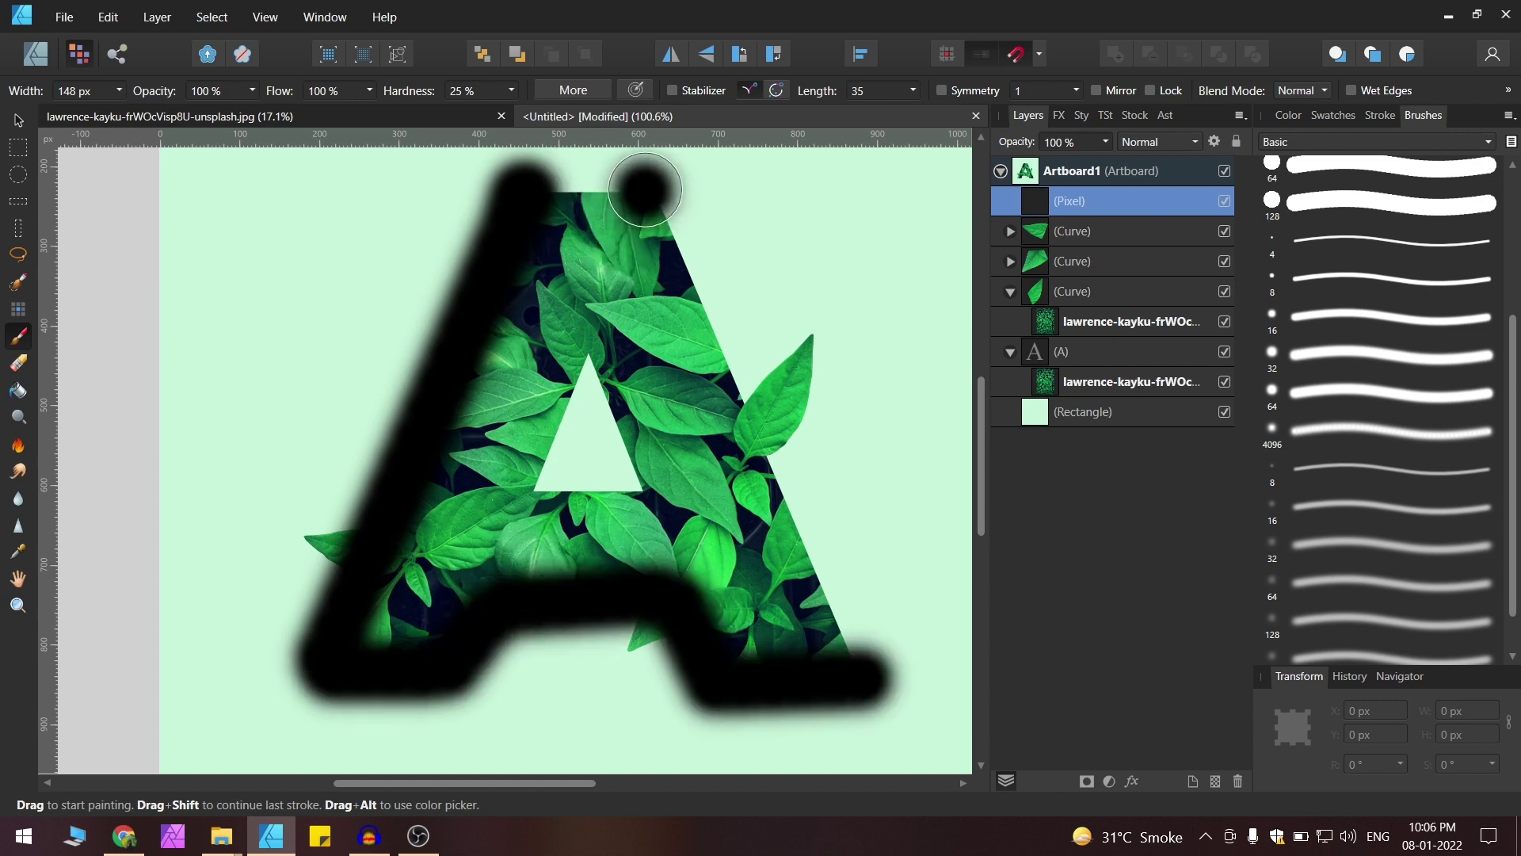
left_click(639, 192, "shift")
left_click(533, 192, "shift")
key("v")
left_click_drag(641, 277, 595, 310)
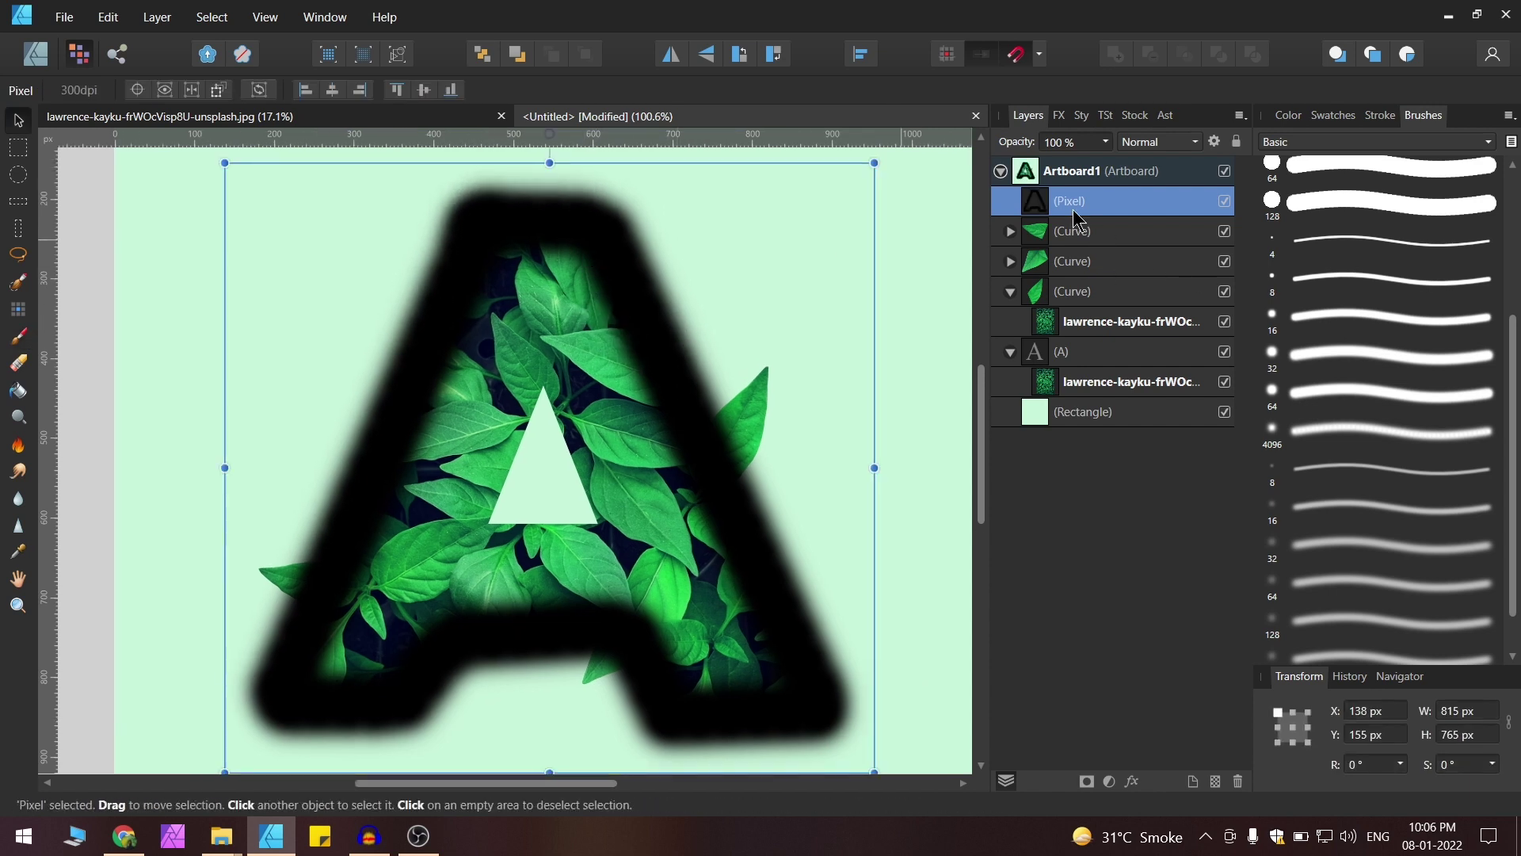
Nest the black pixel layer inside the letter "A" layer, above its leaf photo, so the strokes are clipped to the letter.
mouse_move(1073, 209)
left_mouse_down()
mouse_move(1091, 210)
mouse_move(1090, 355)
left_mouse_up()
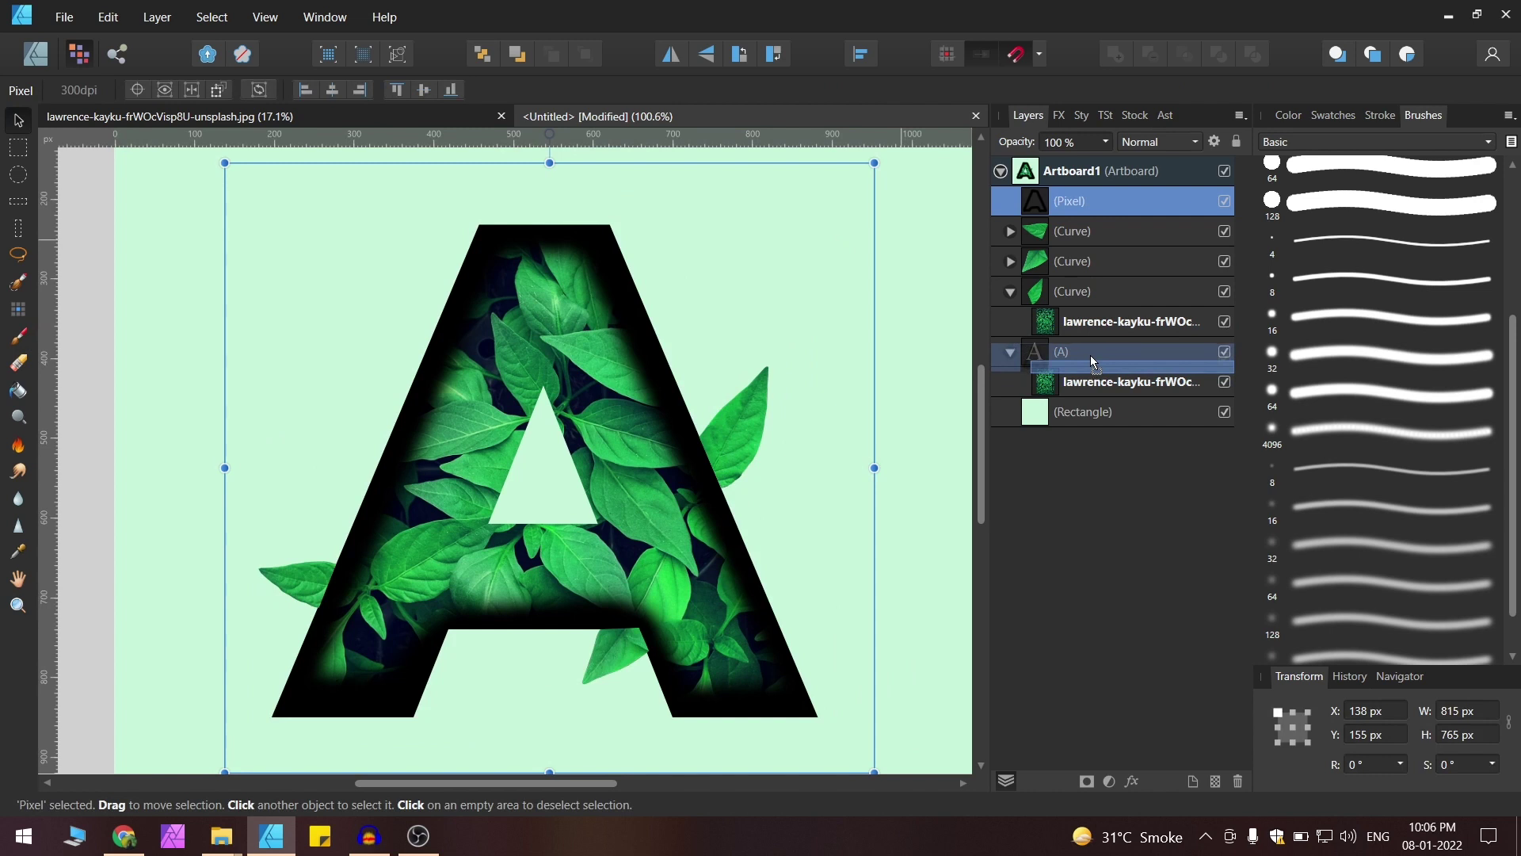
left_click_drag(1090, 355, 1090, 355)
scroll(646, 404, "down", 5)
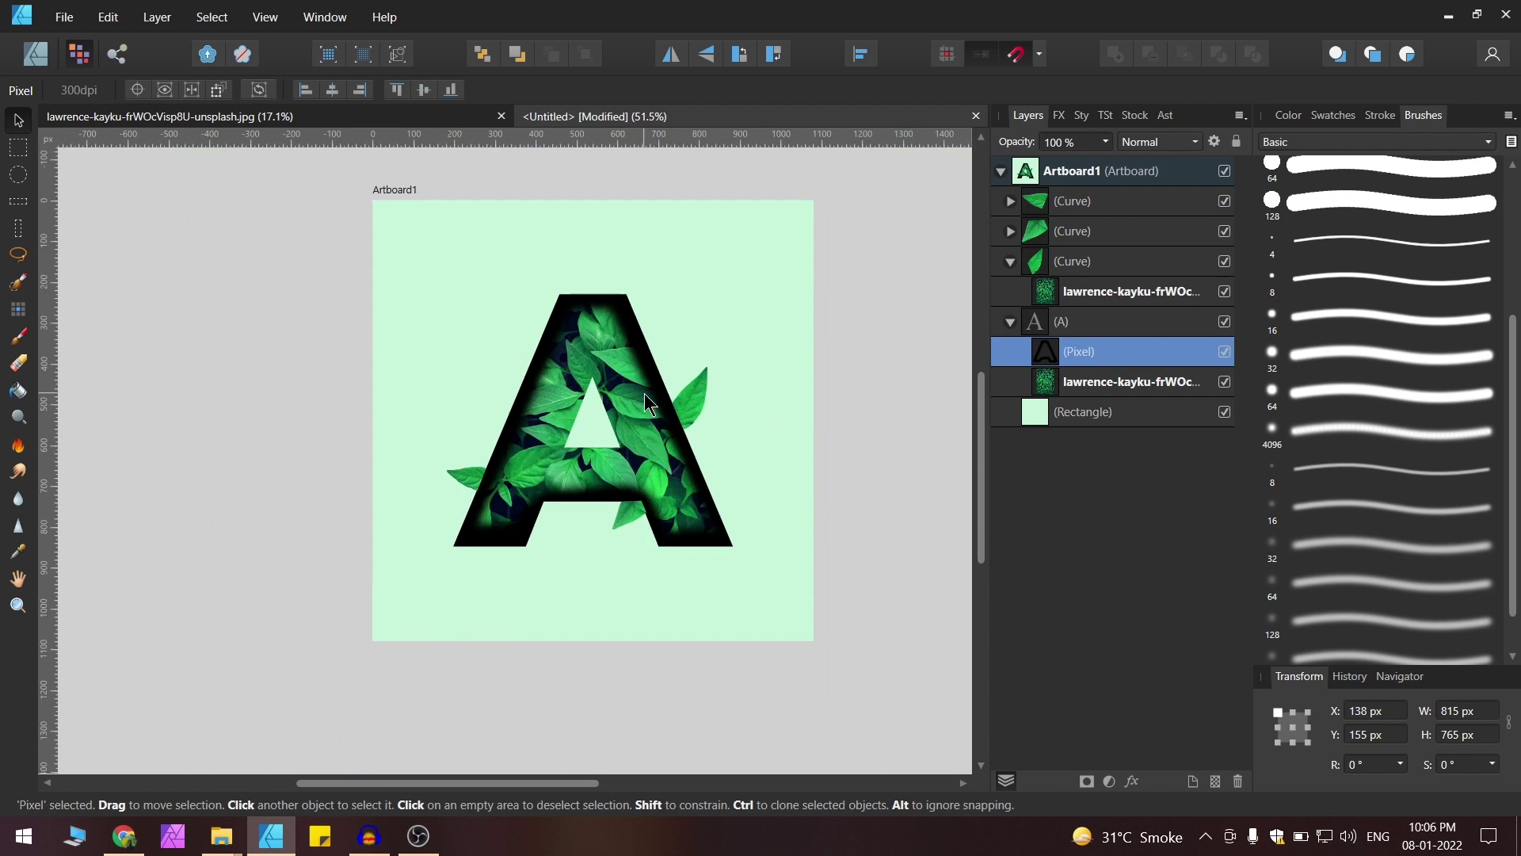
scroll(626, 408, "up", 4)
scroll(699, 383, "down", 4)
scroll(648, 295, "up", 2)
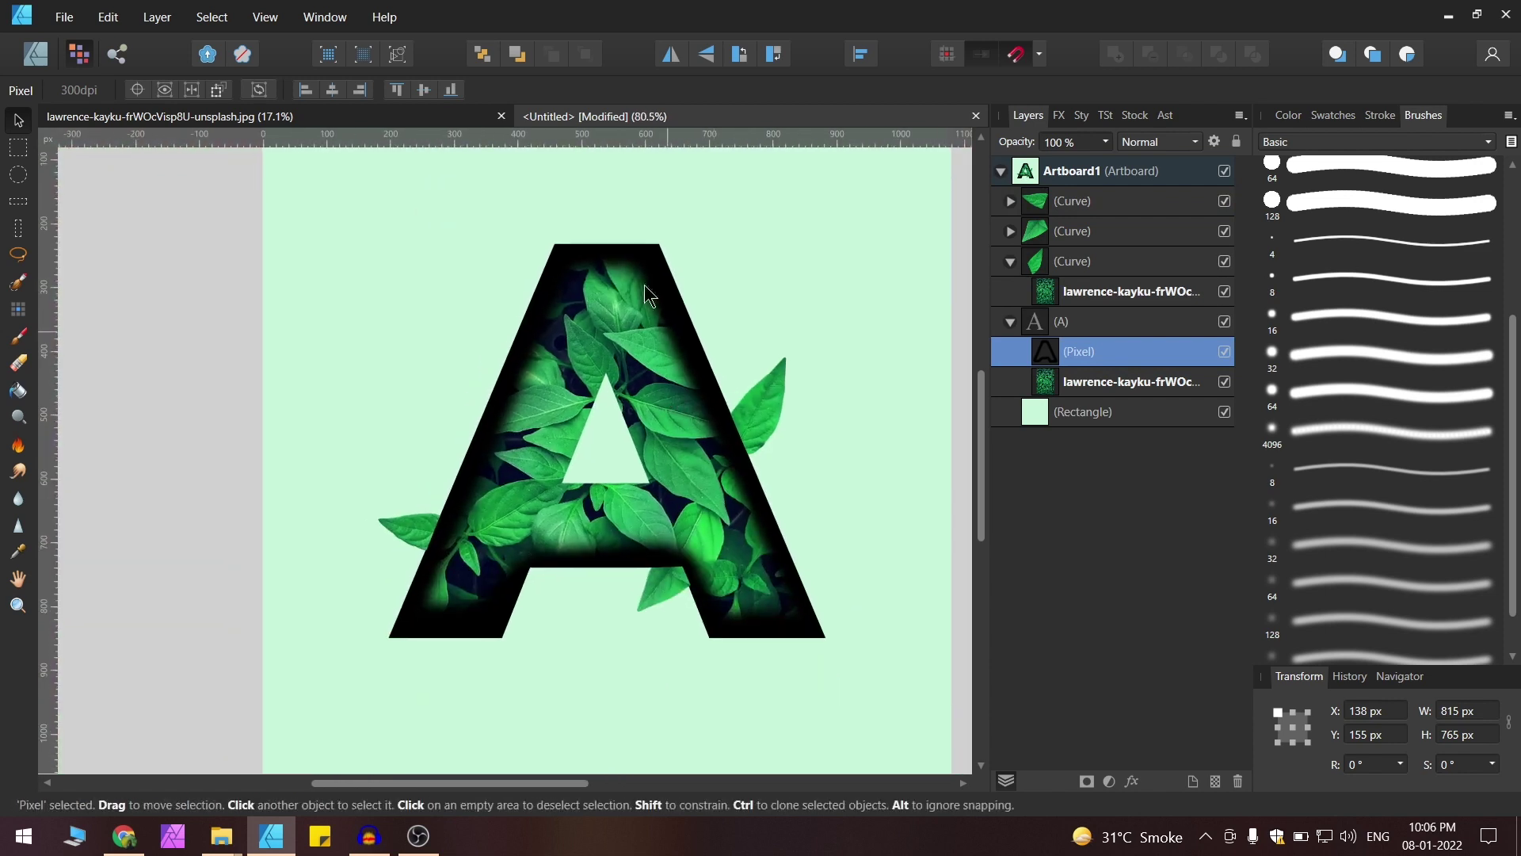
scroll(648, 295, "up", 2)
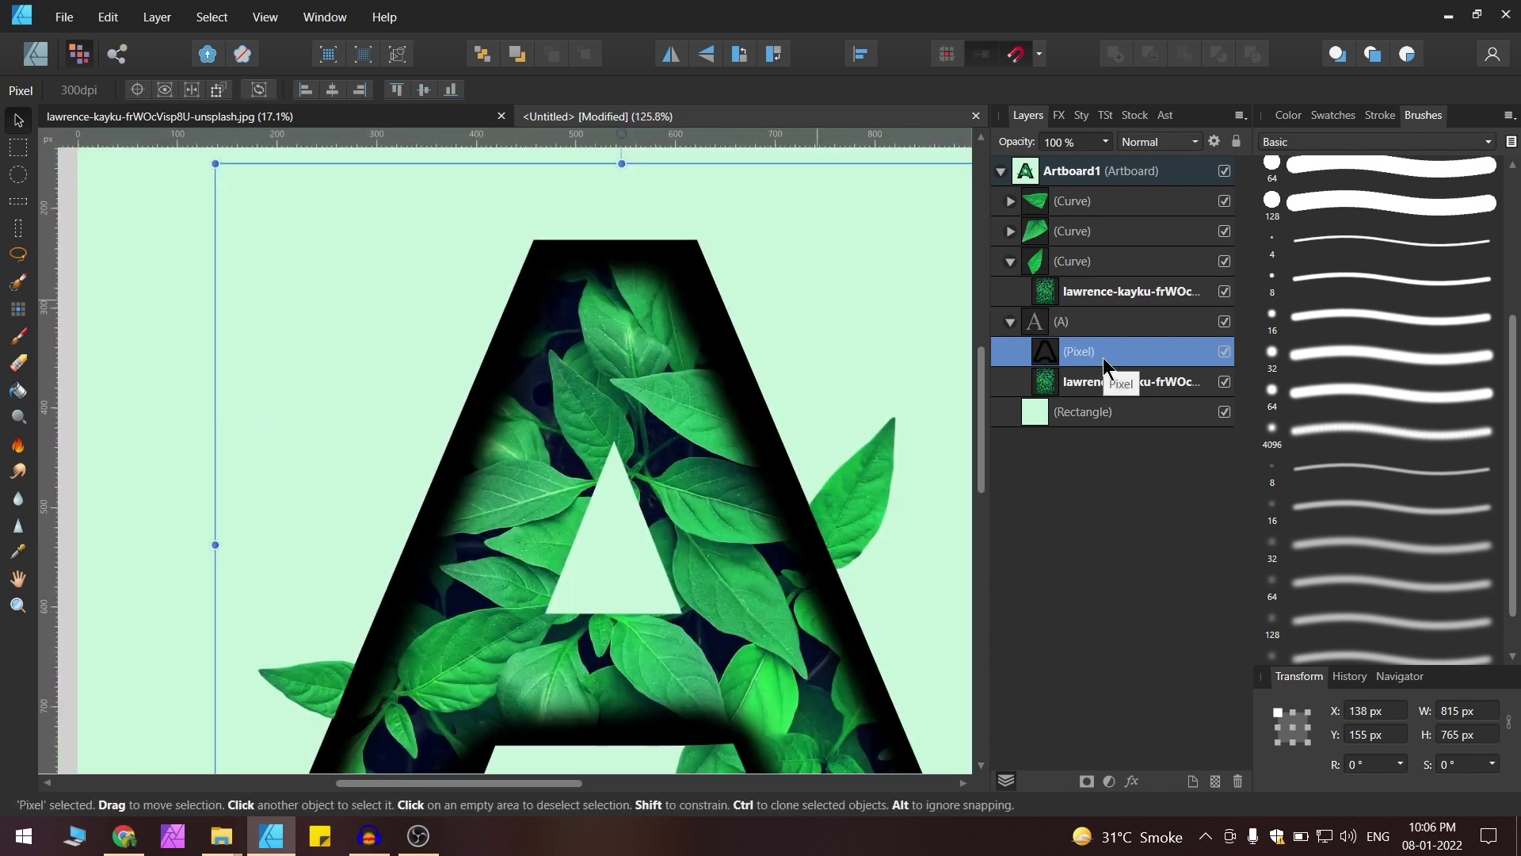
Try the Soft Light blend mode on the clipped pixel layer and inspect the shading up close.
left_click(1169, 145)
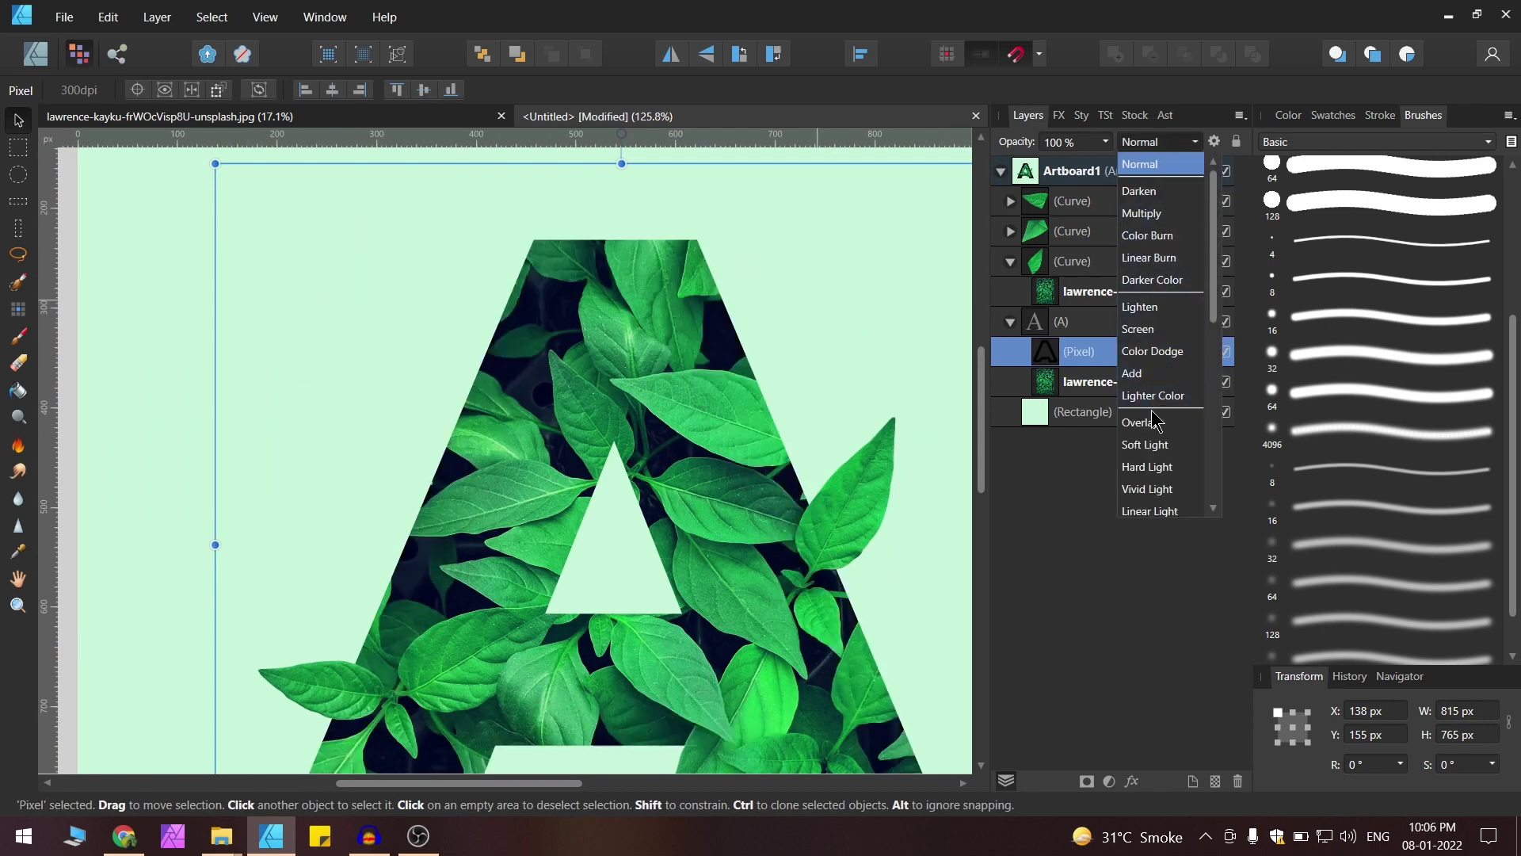
left_click(1148, 459)
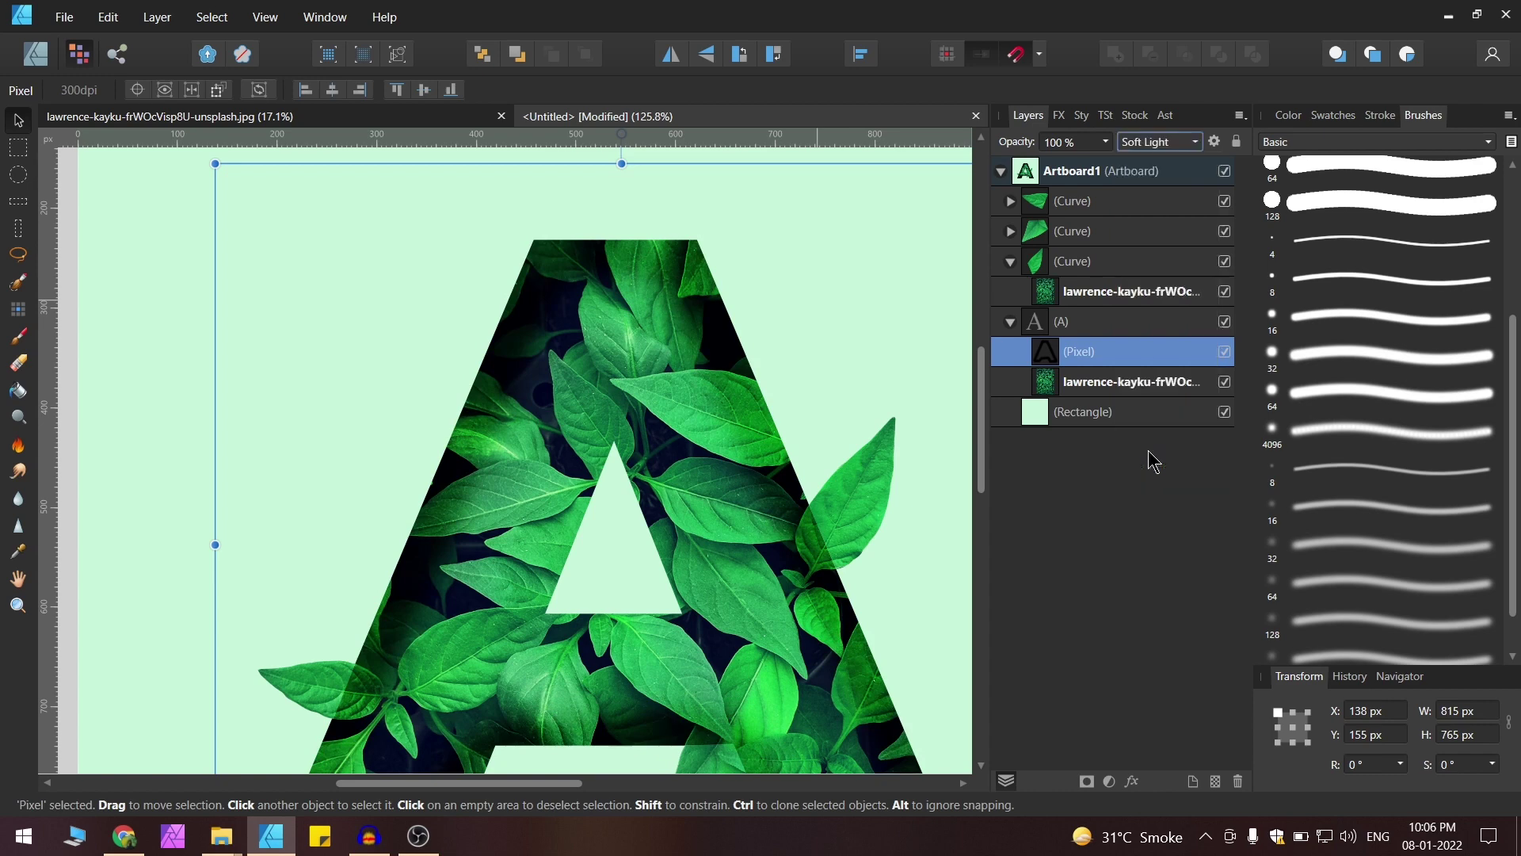
scroll(703, 343, "down", 3)
scroll(679, 526, "up", 4)
scroll(676, 343, "up", 2)
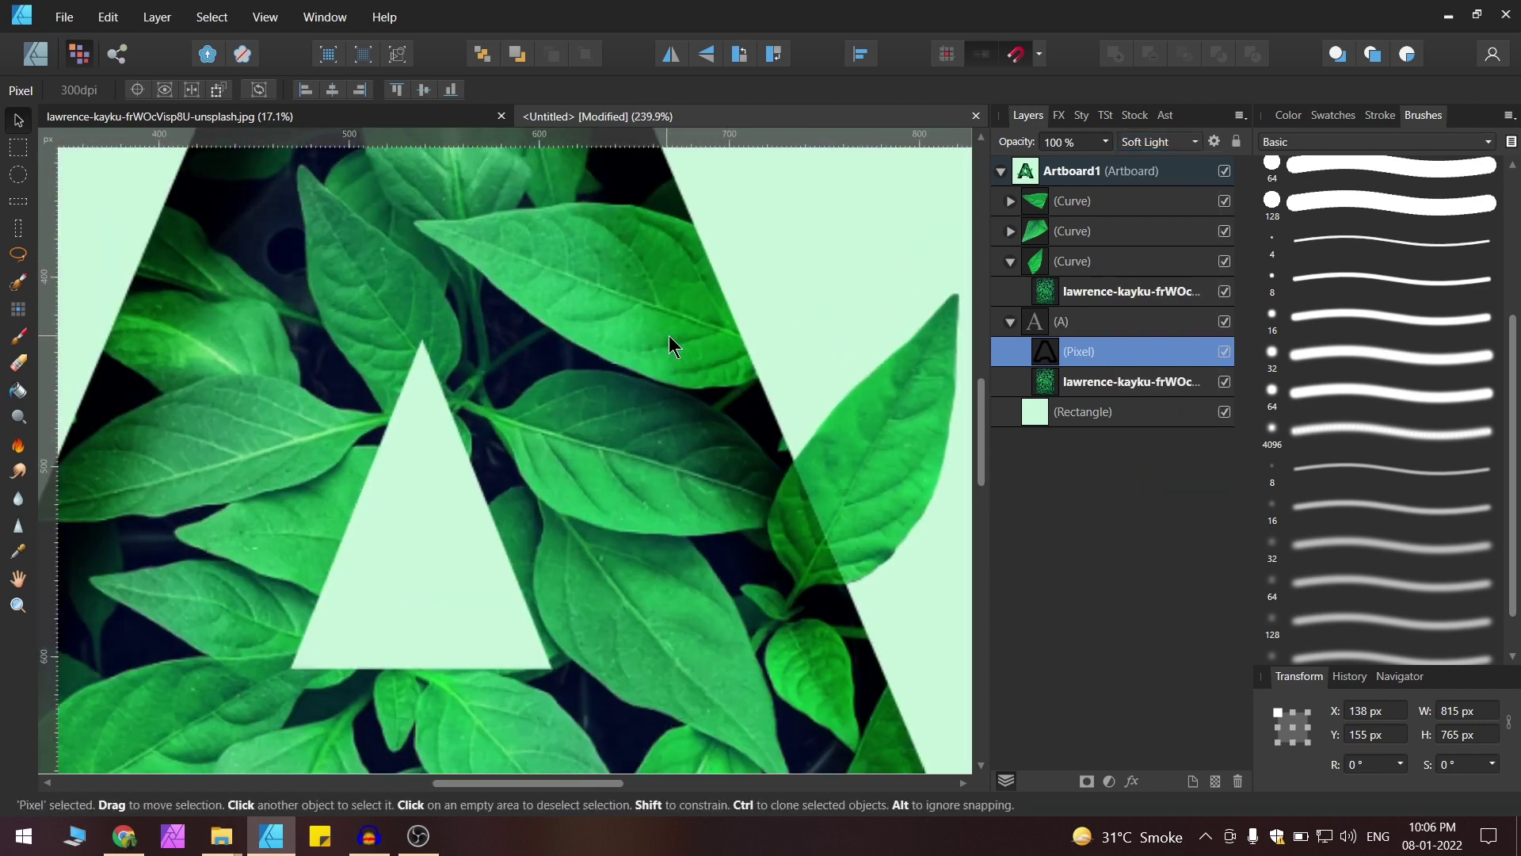
scroll(754, 336, "down", 4)
scroll(662, 377, "up", 2)
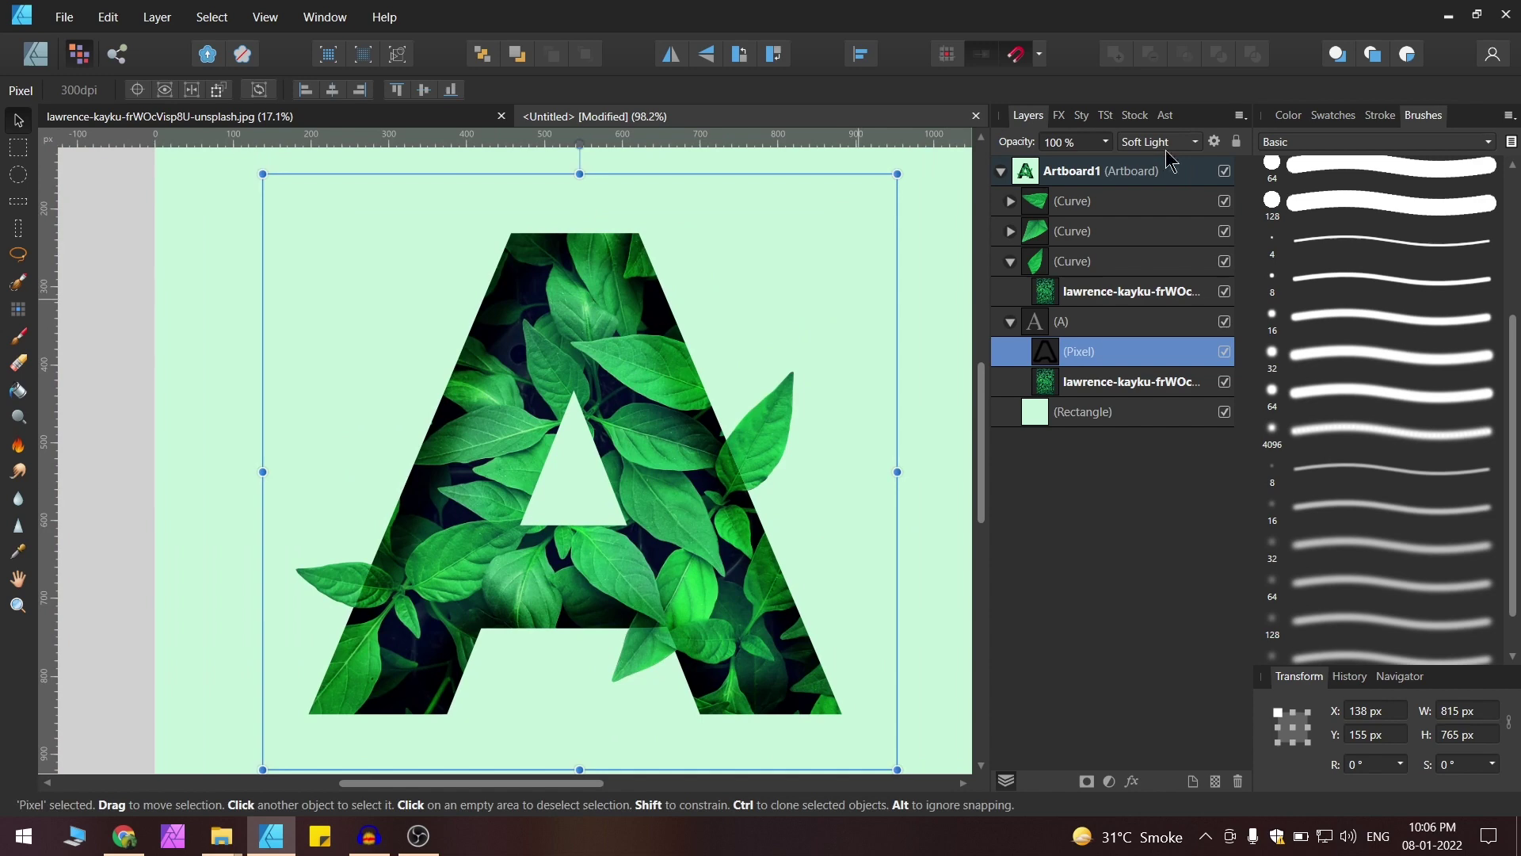
Preview other blend modes for the pixel layer and set it back to Normal.
left_click(1158, 142)
scroll(1159, 243, "up", 5)
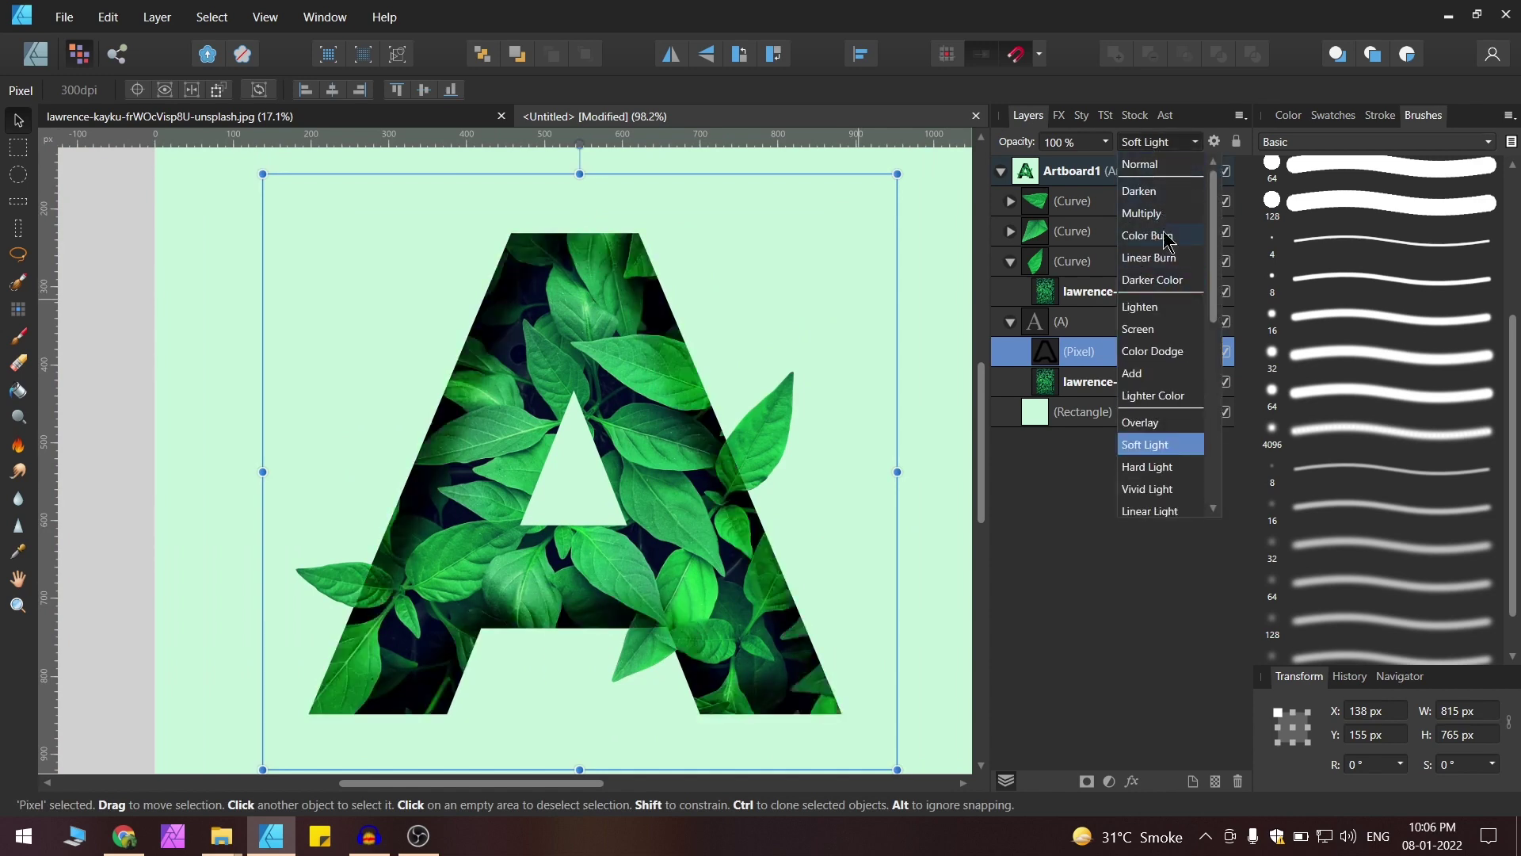
scroll(1164, 420, "down", 3)
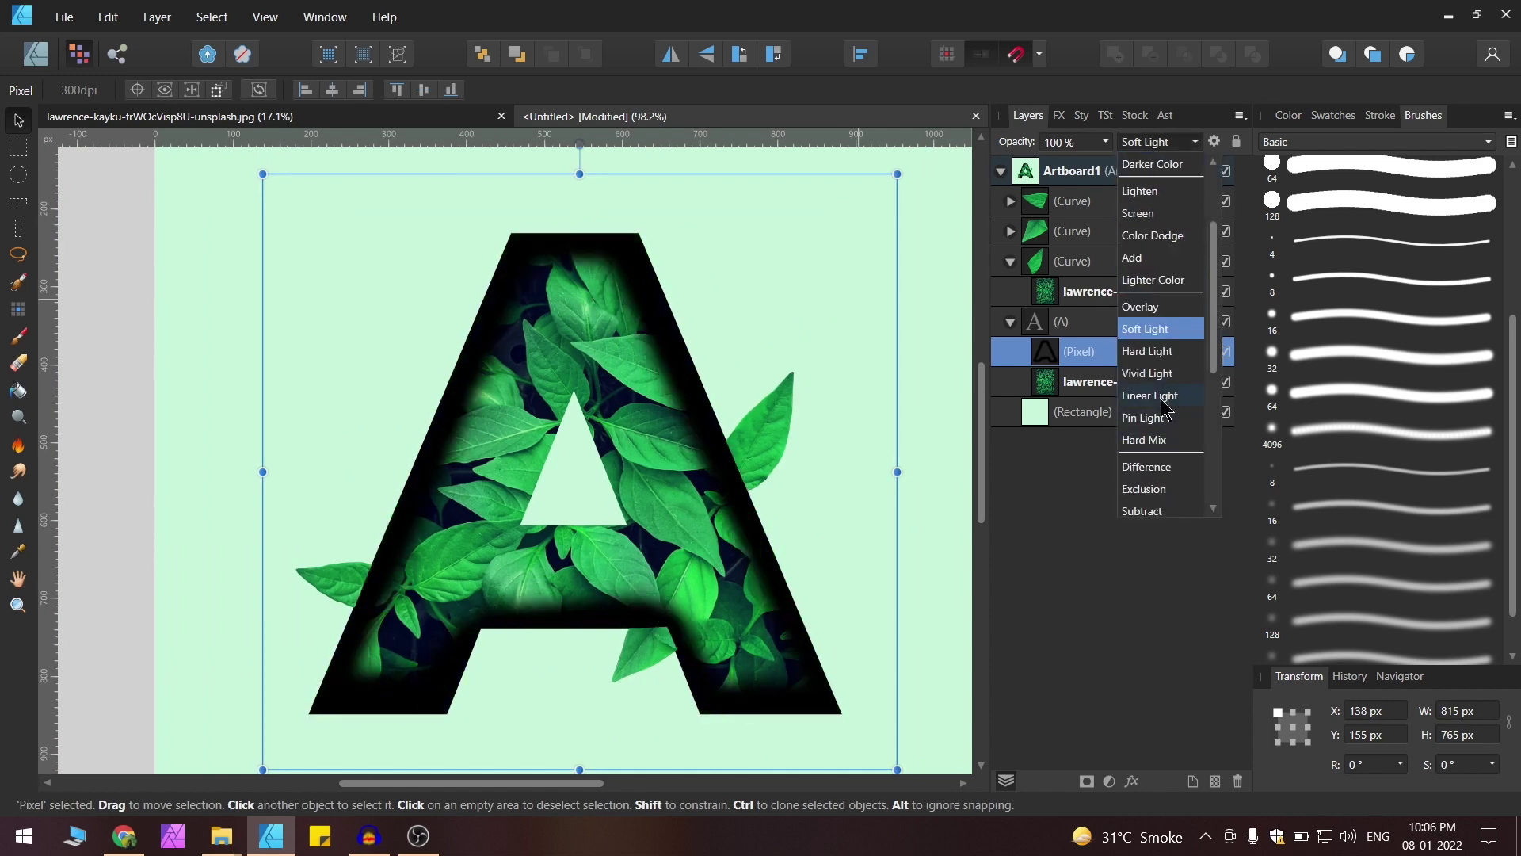
scroll(1171, 317, "up", 3)
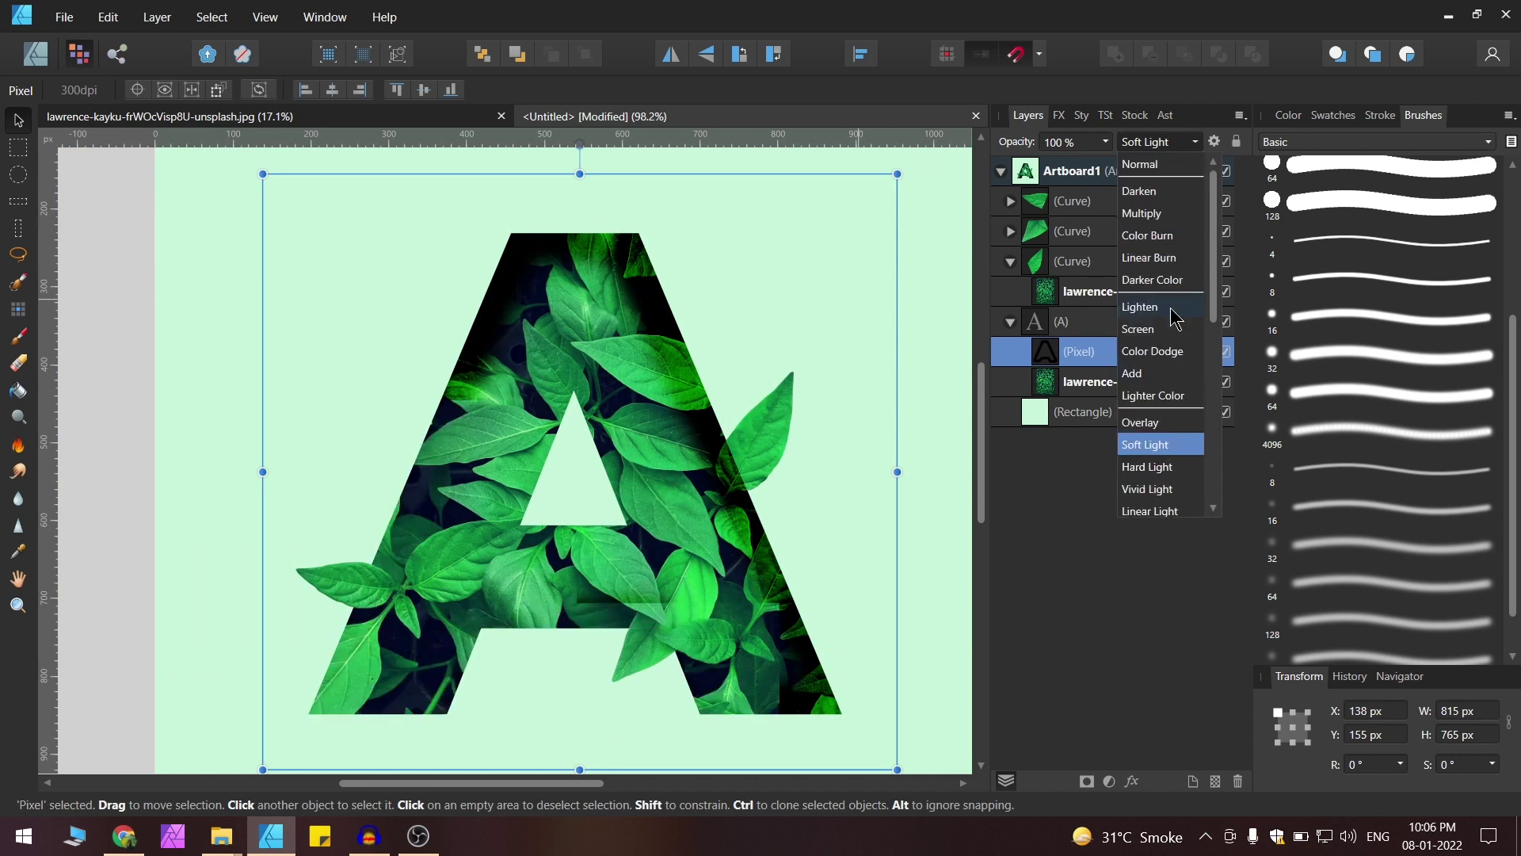
left_click(1161, 166)
left_click_drag(661, 339, 729, 363)
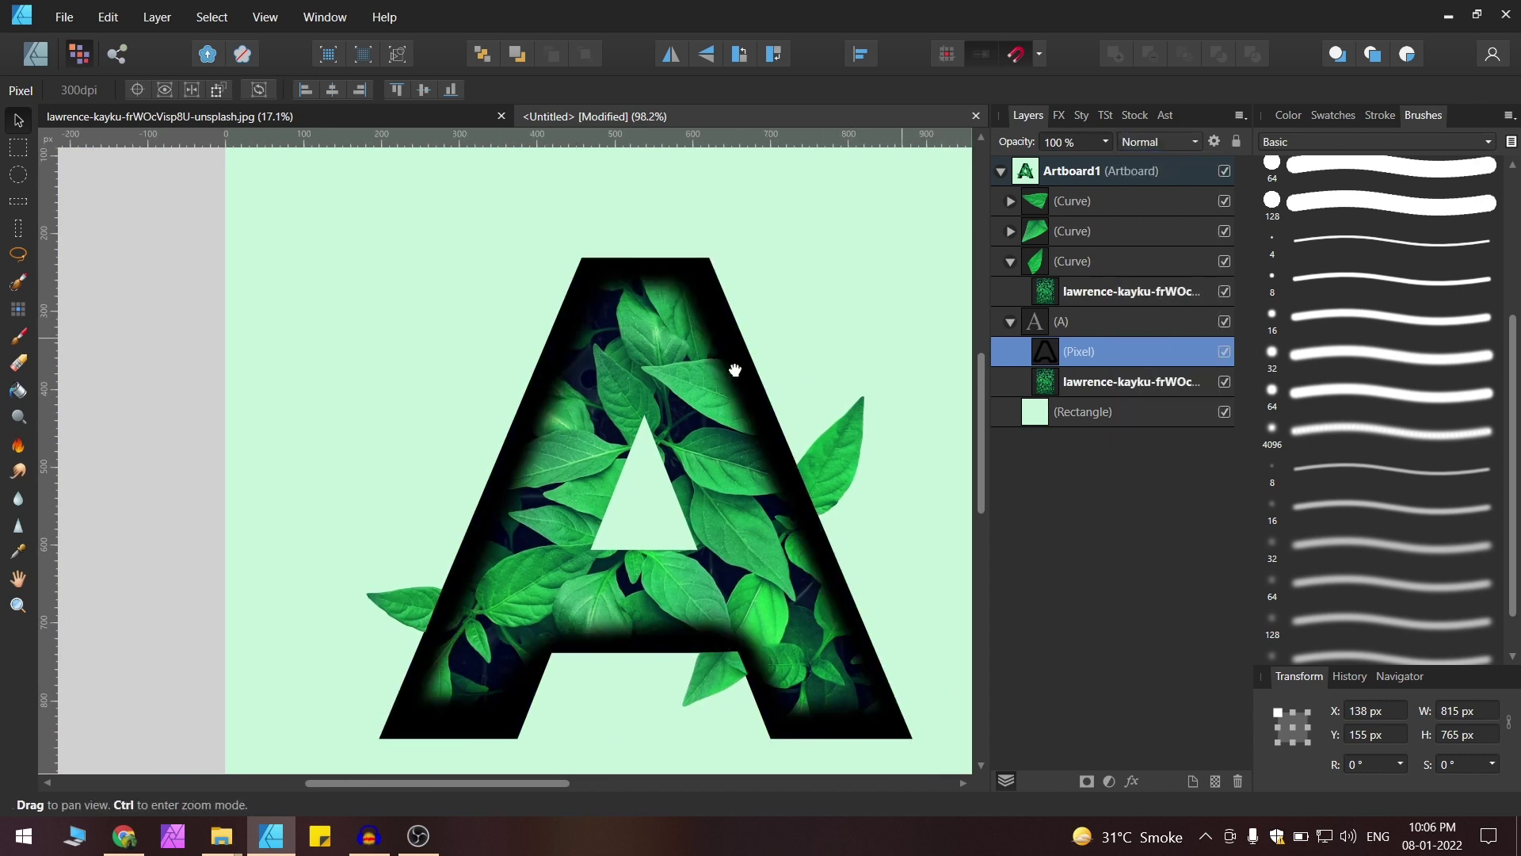
Apply a Gaussian Blur effect with a radius of 30.1 px to the black pixel layer.
left_click(1061, 116)
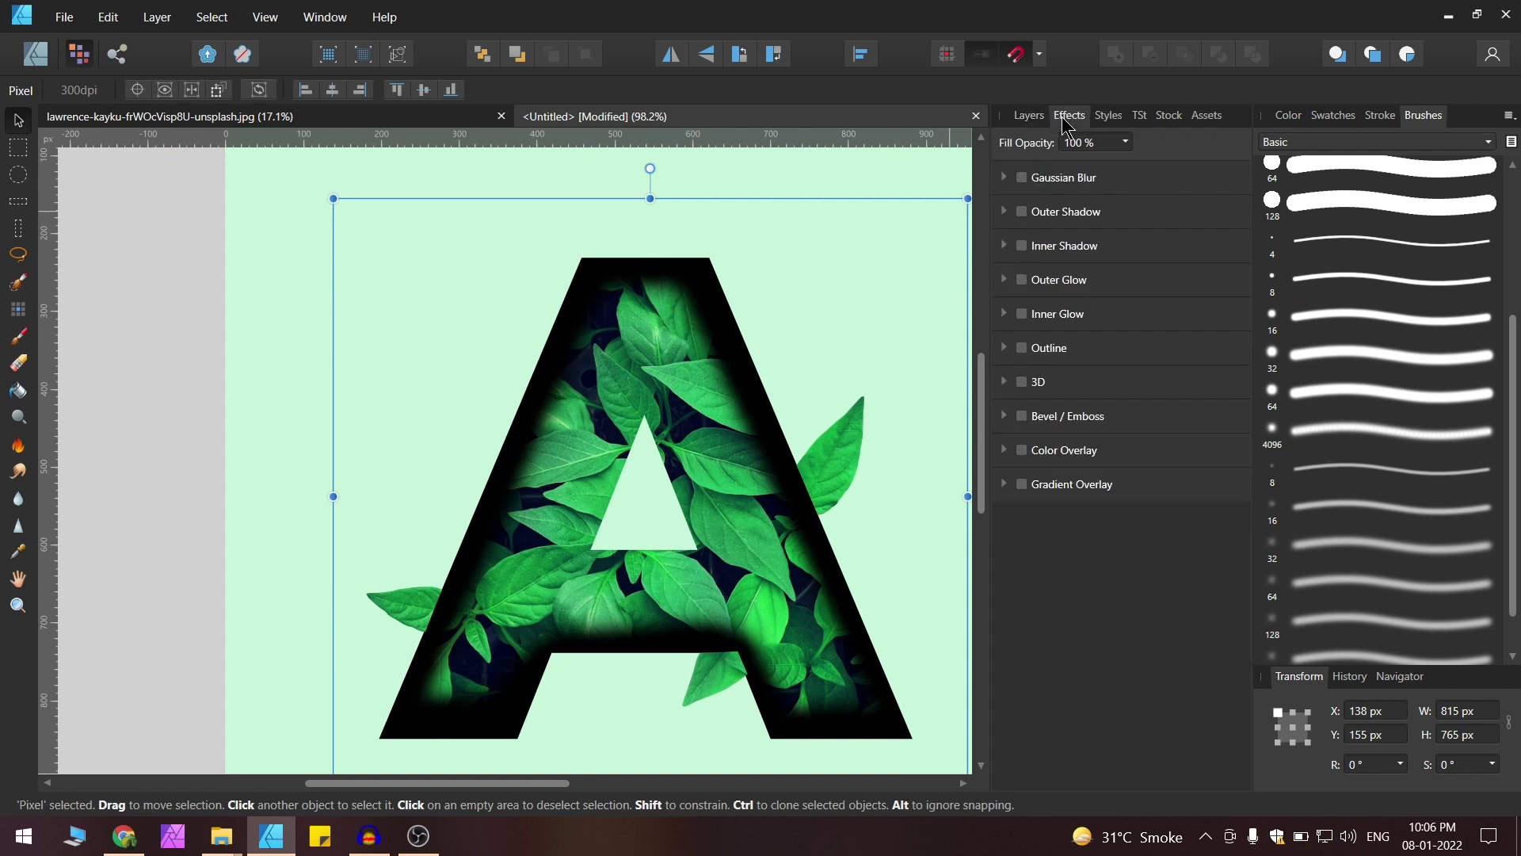
left_click(1071, 178)
left_click_drag(1058, 223, 1120, 233)
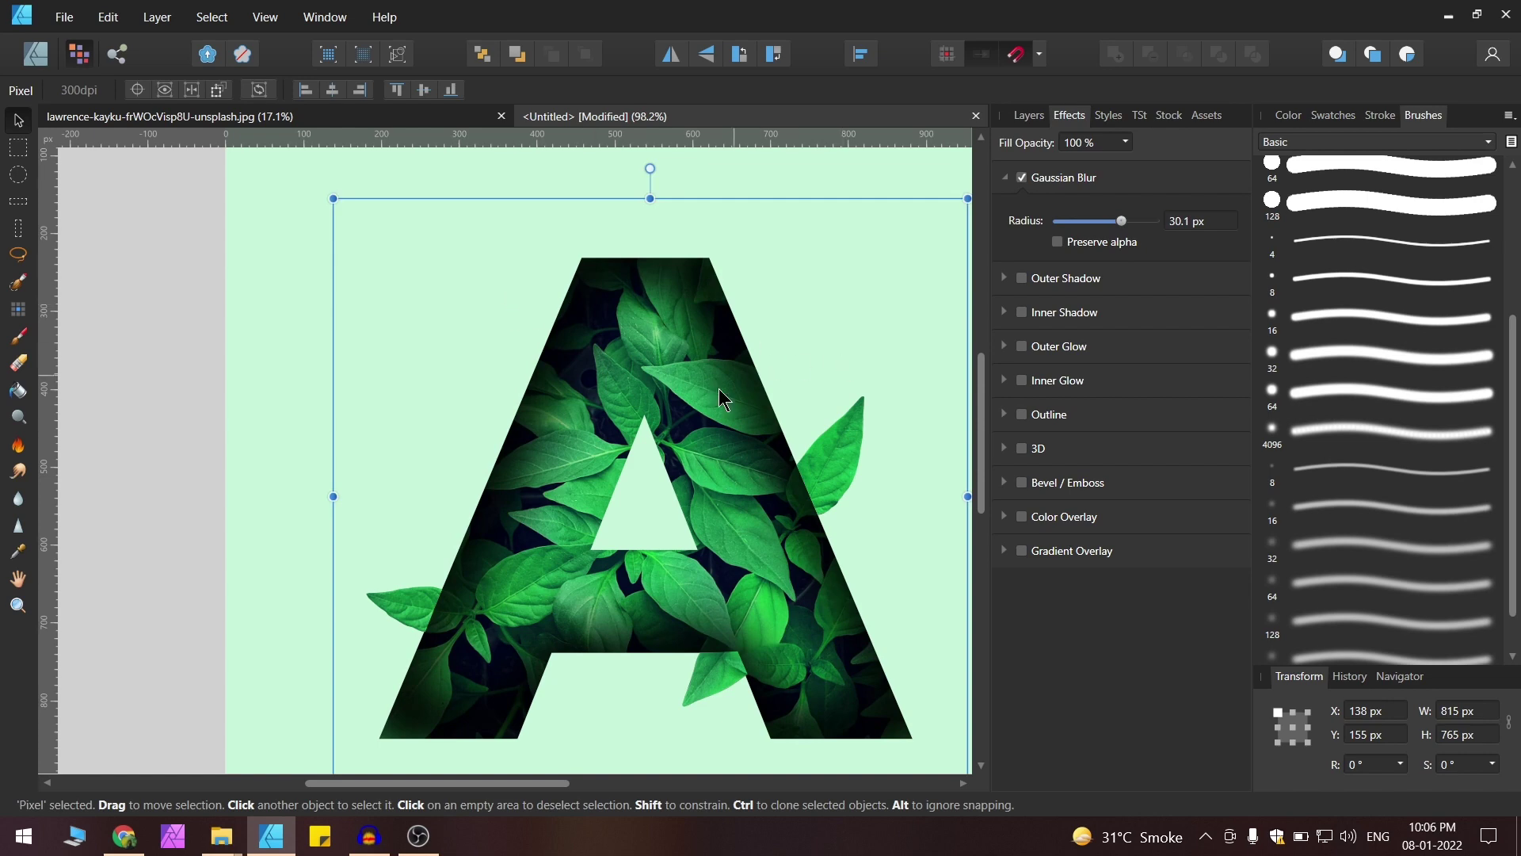
scroll(546, 361, "down", 2)
scroll(657, 431, "up", 2)
left_click_drag(653, 475, 721, 489)
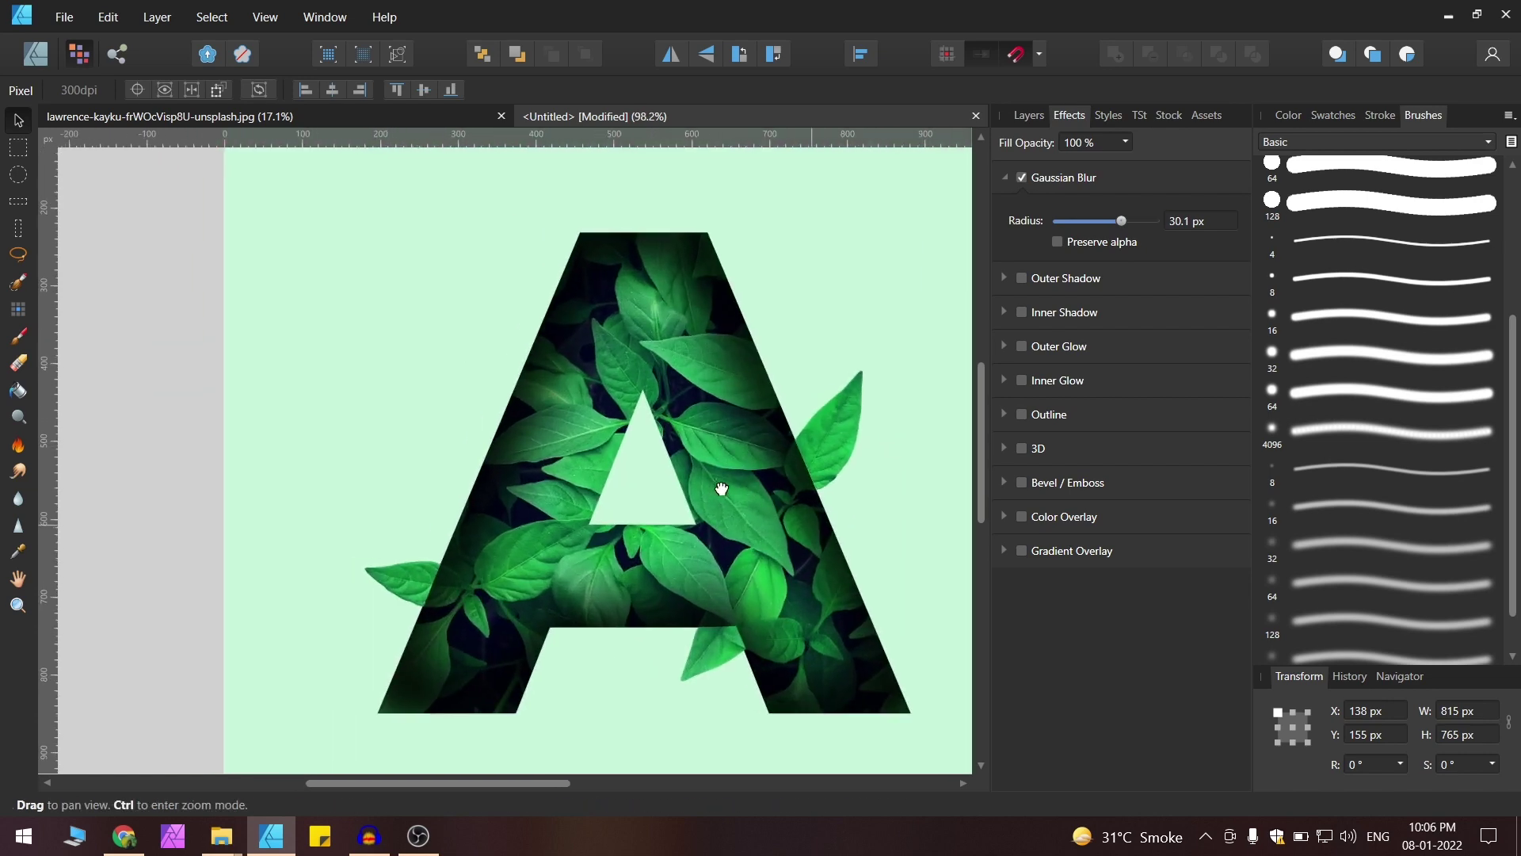
Lower the pixel layer's fill opacity to 73 % and check the shading on the whole letter.
scroll(930, 254, "up", 2)
scroll(680, 253, "down", 1)
scroll(590, 314, "up", 2)
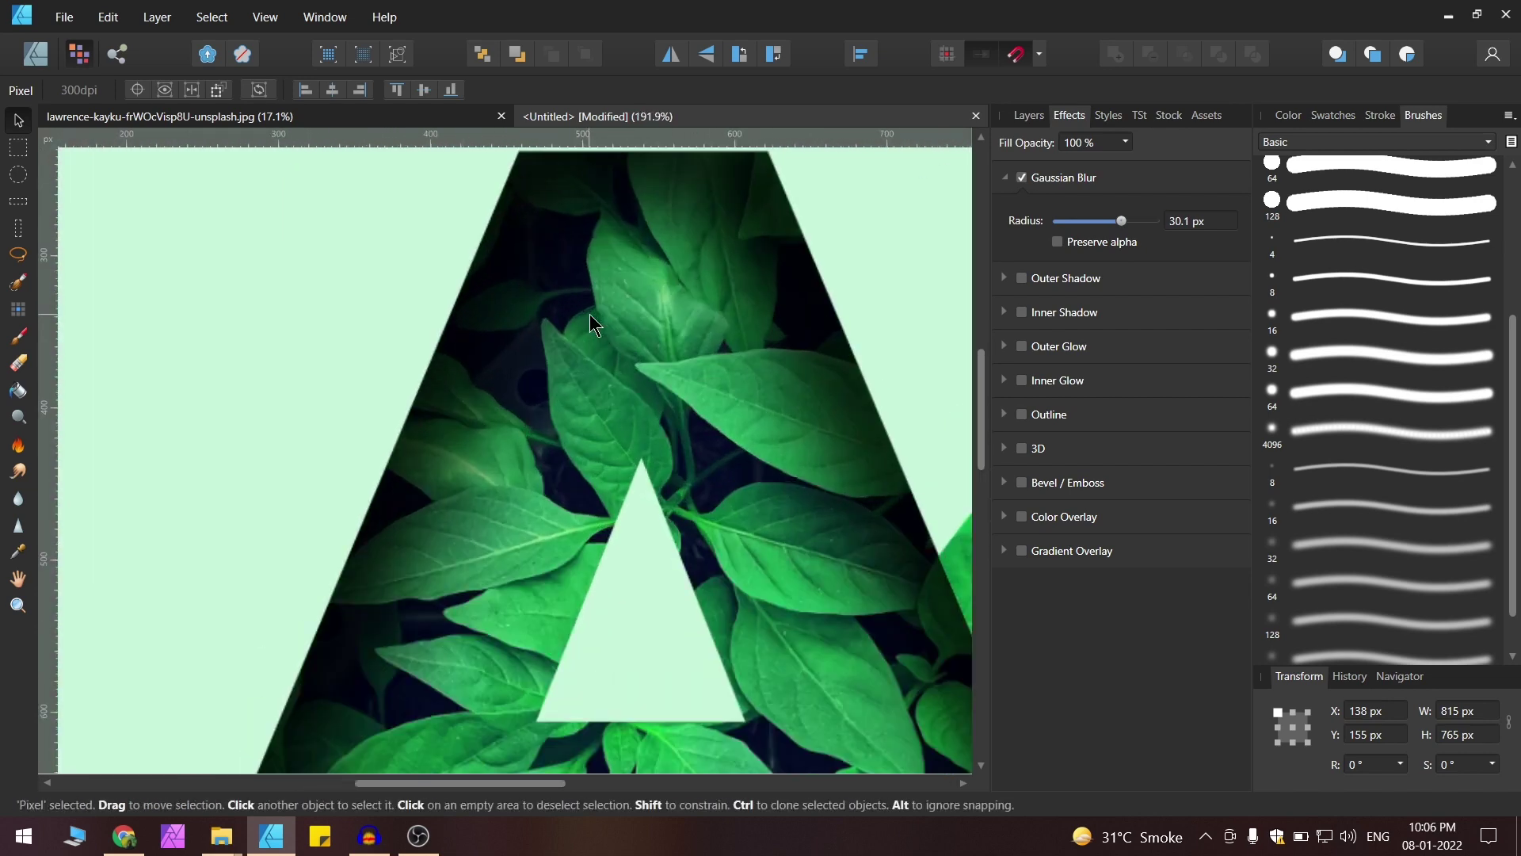
left_click_drag(679, 316, 644, 358)
left_click(1126, 142)
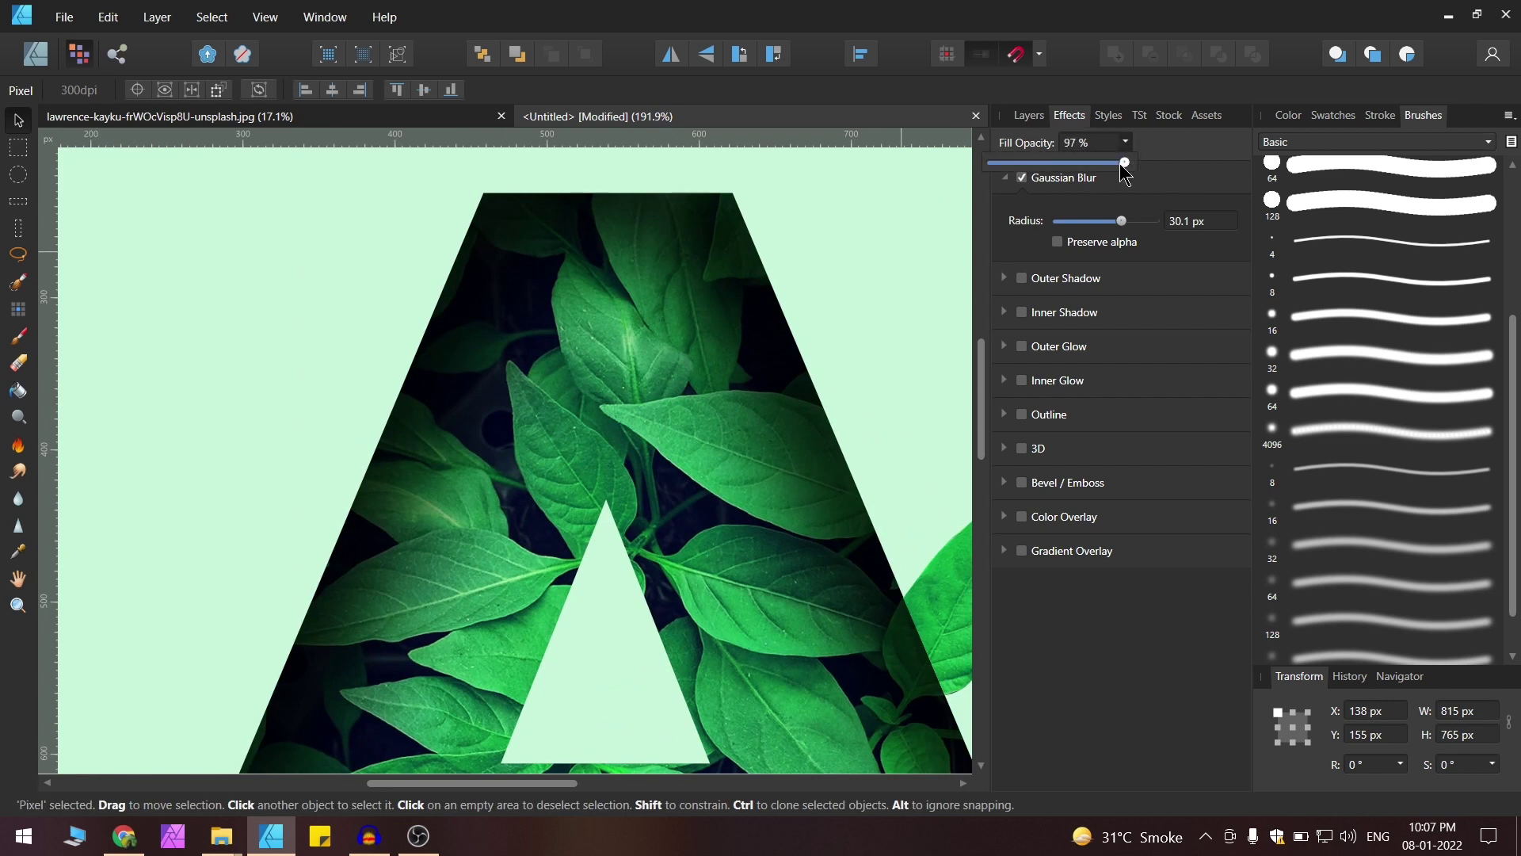
left_click_drag(1121, 164, 1084, 173)
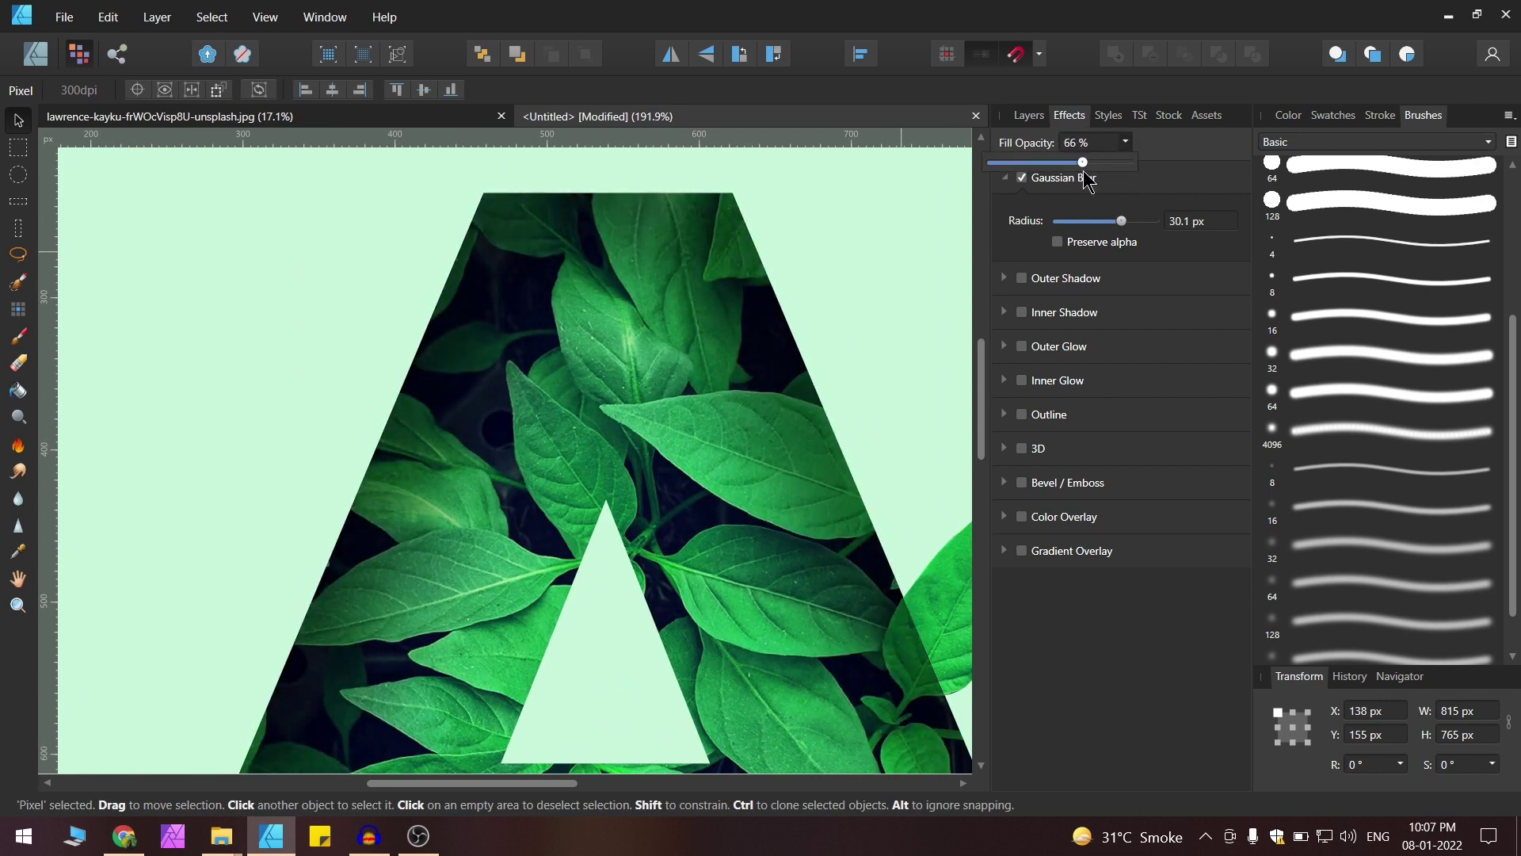
scroll(610, 308, "down", 6)
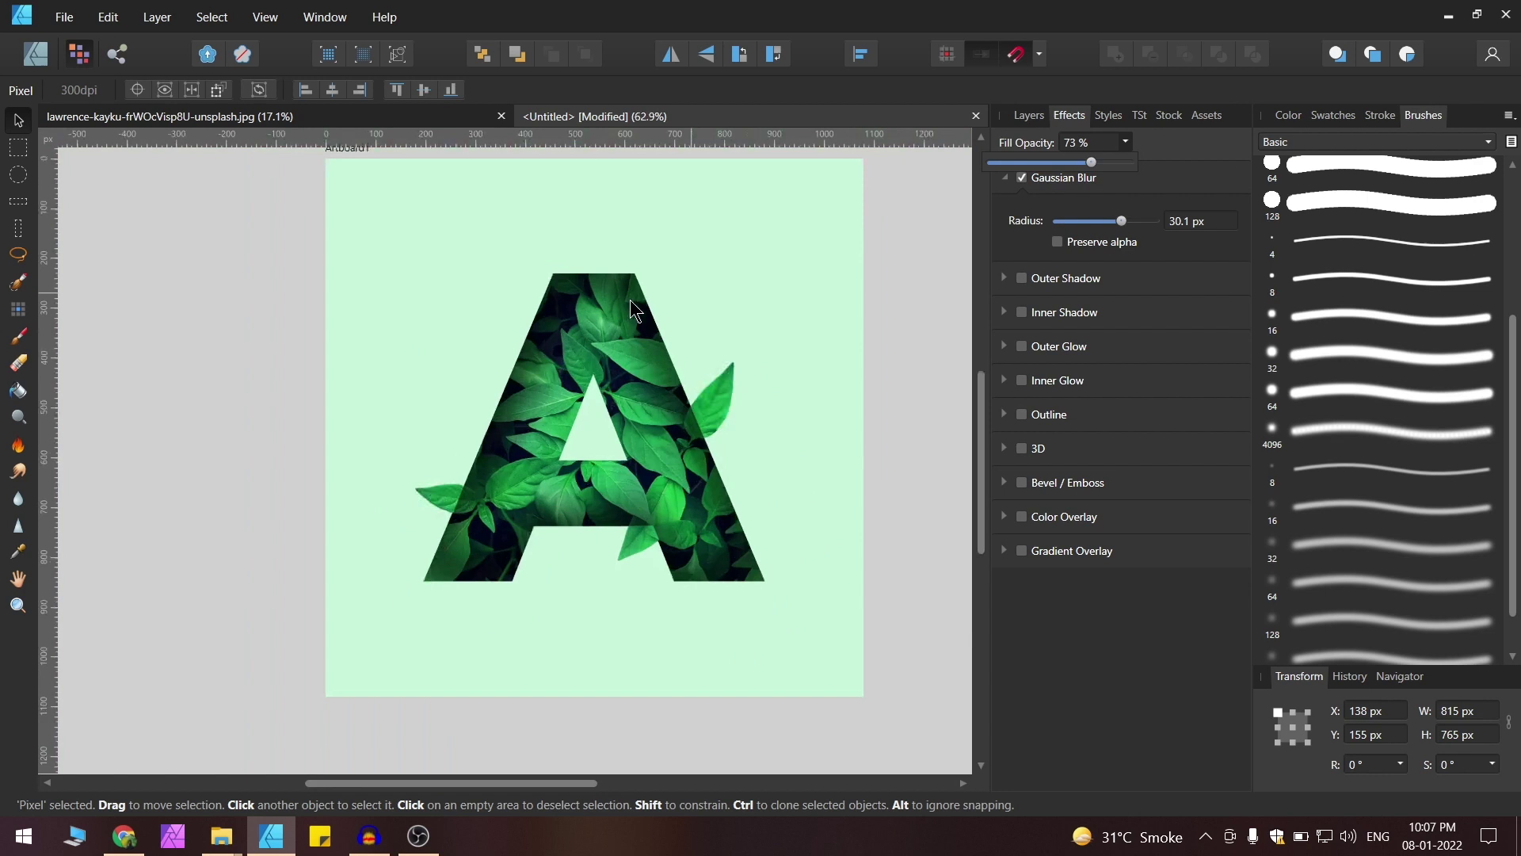
scroll(568, 393, "up", 3)
left_click_drag(748, 359, 727, 386)
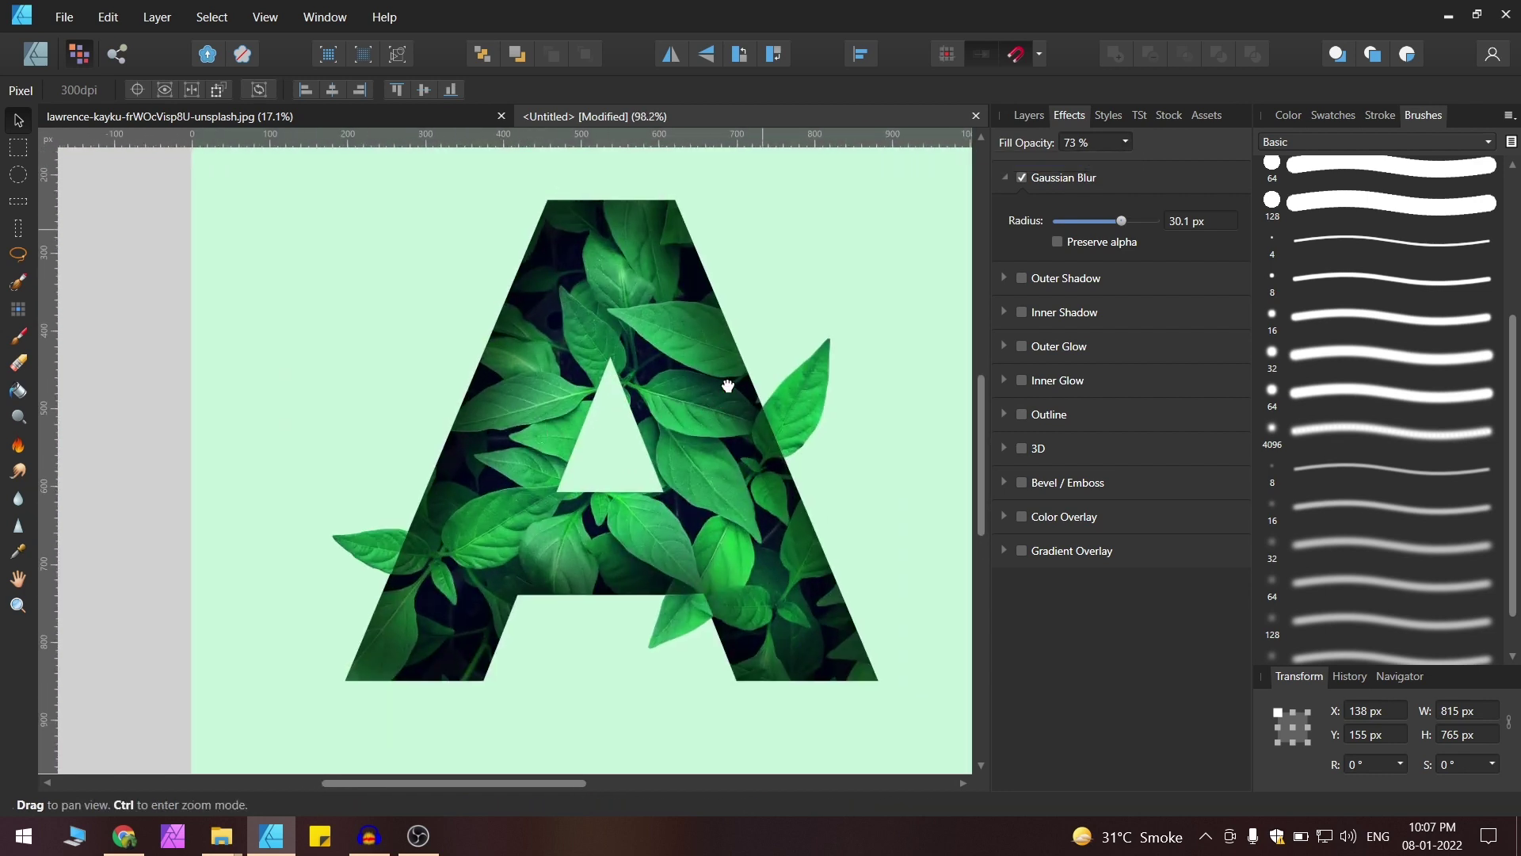
Set the pixel layer's Gaussian Blur radius to 14.9 px and its fill opacity to 67 %.
scroll(713, 352, "up", 2)
left_click_drag(642, 346, 664, 360)
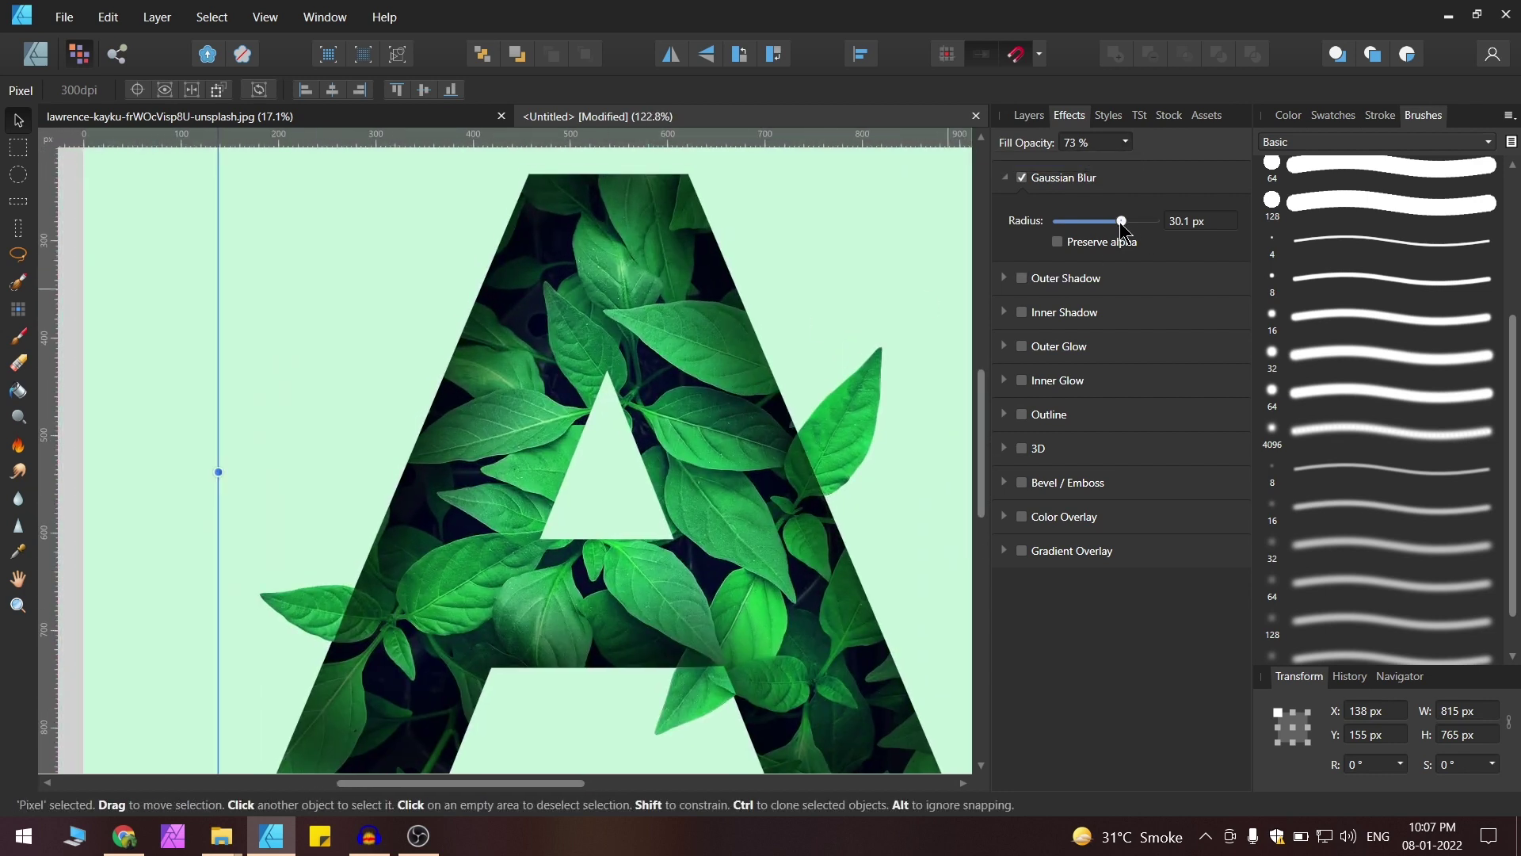
mouse_move(1121, 225)
left_mouse_down()
mouse_move(1089, 221)
mouse_move(1104, 222)
left_mouse_up()
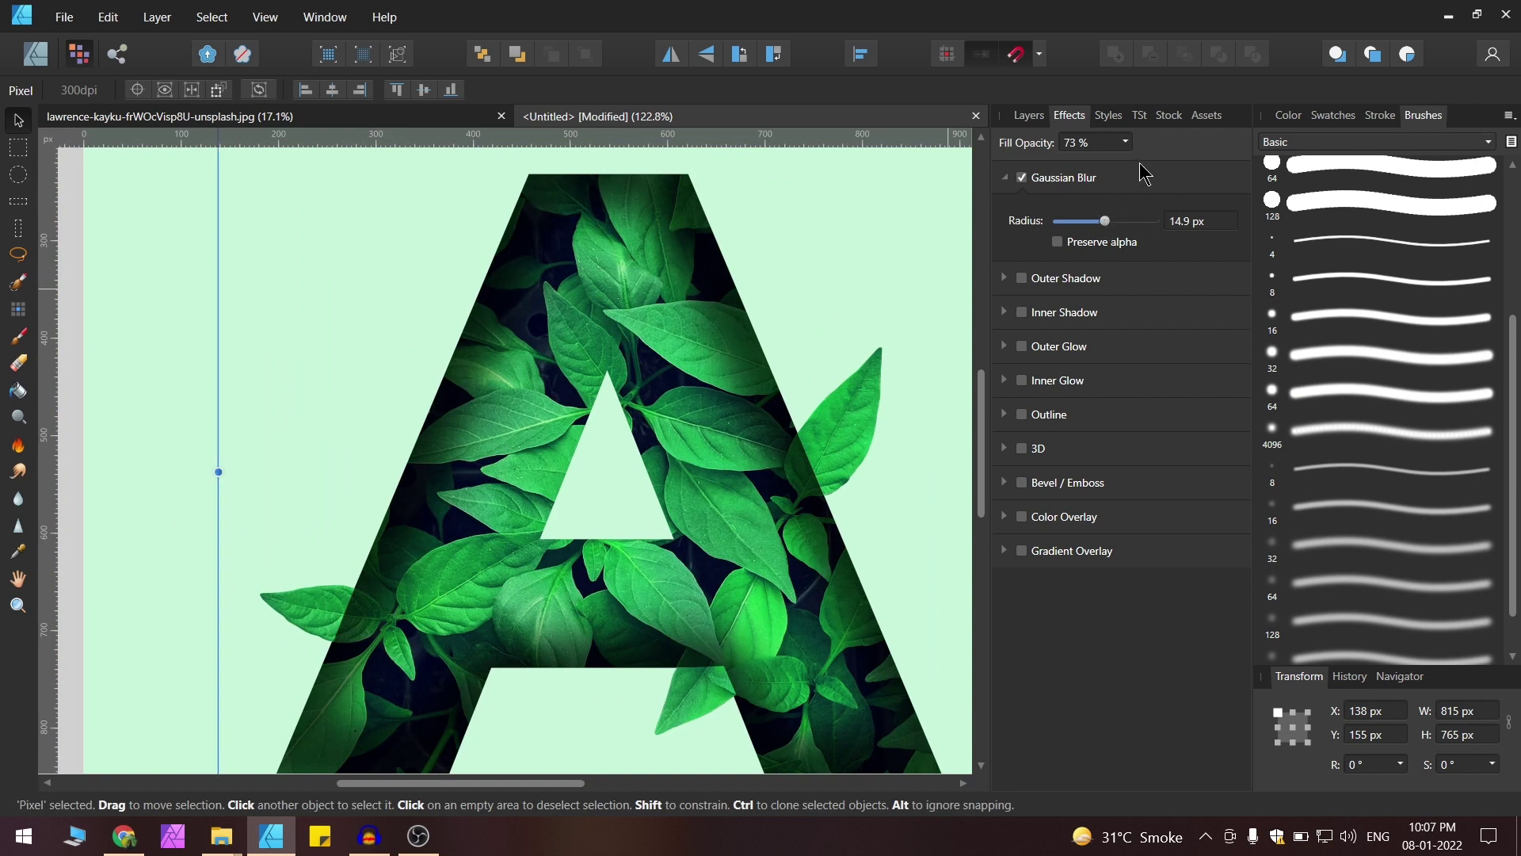
left_click(1125, 142)
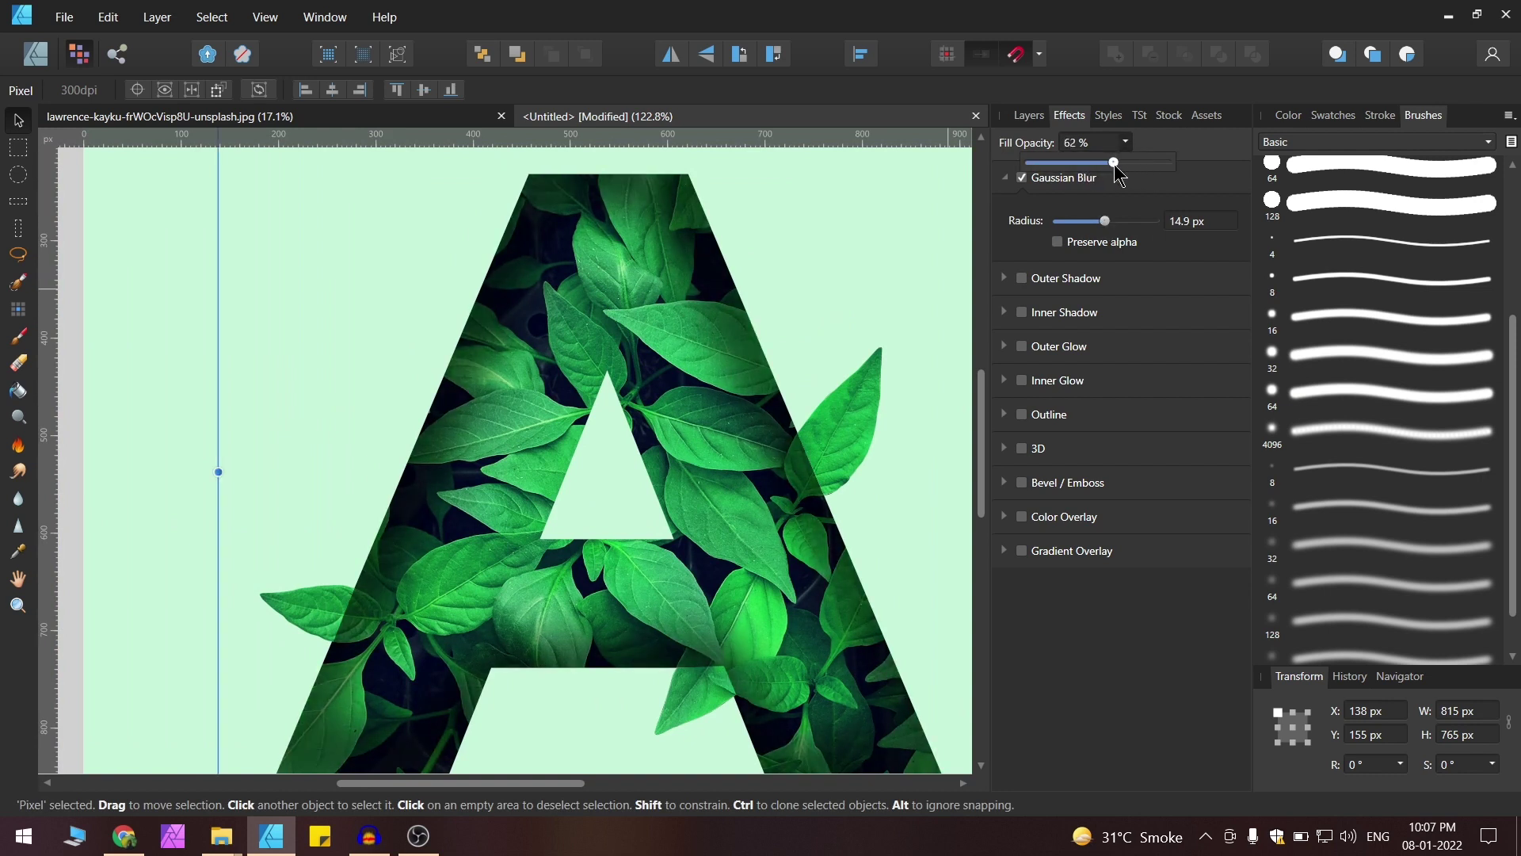
left_click_drag(1087, 163, 1125, 163)
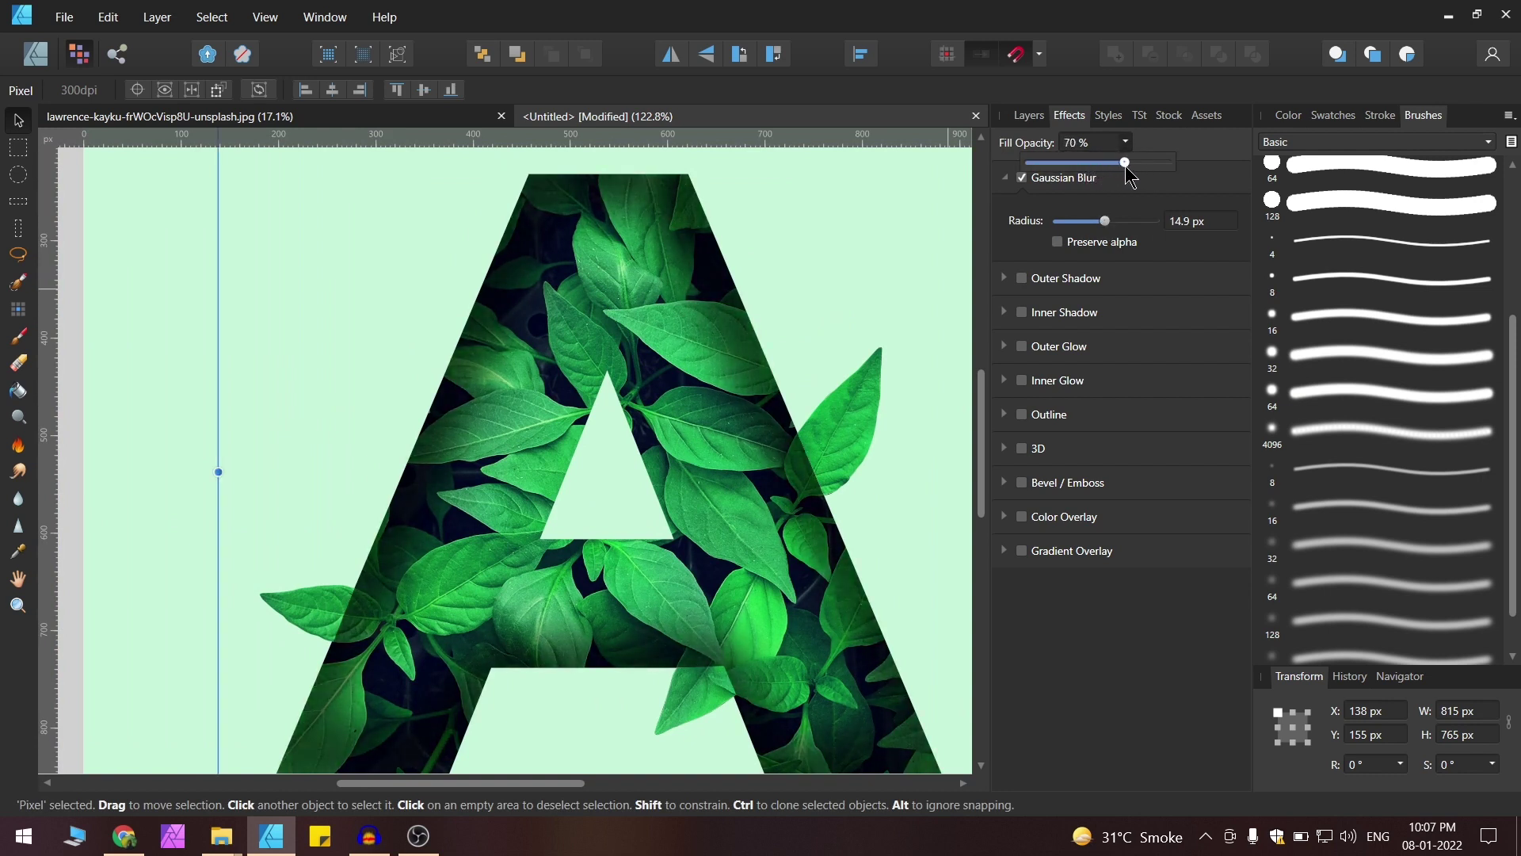
scroll(645, 356, "down", 3)
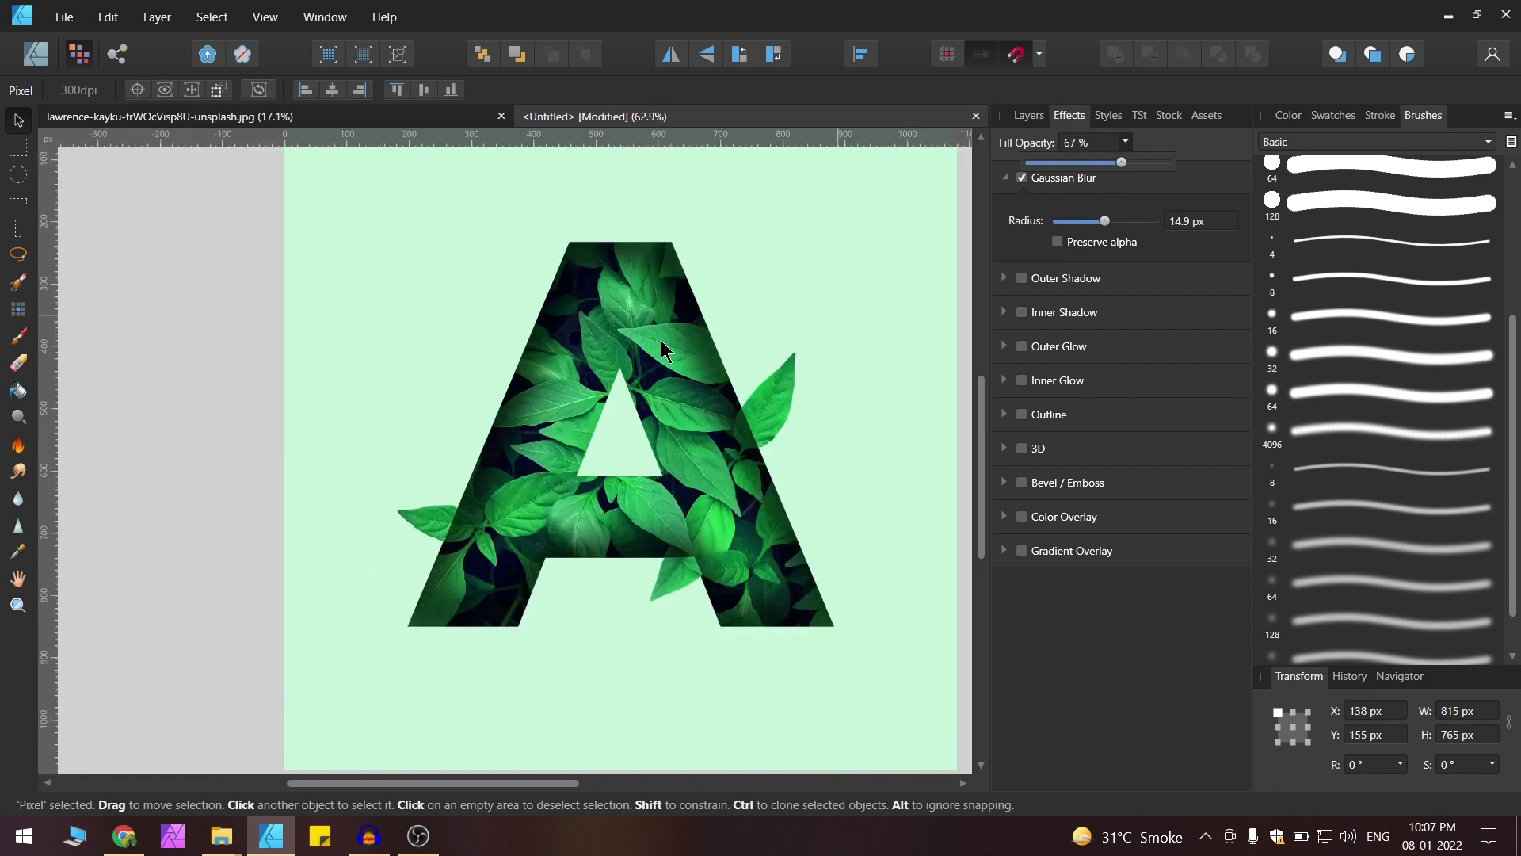
scroll(648, 405, "up", 2)
Deselect the pixel layer and switch back to the Designer Persona.
left_click(131, 251)
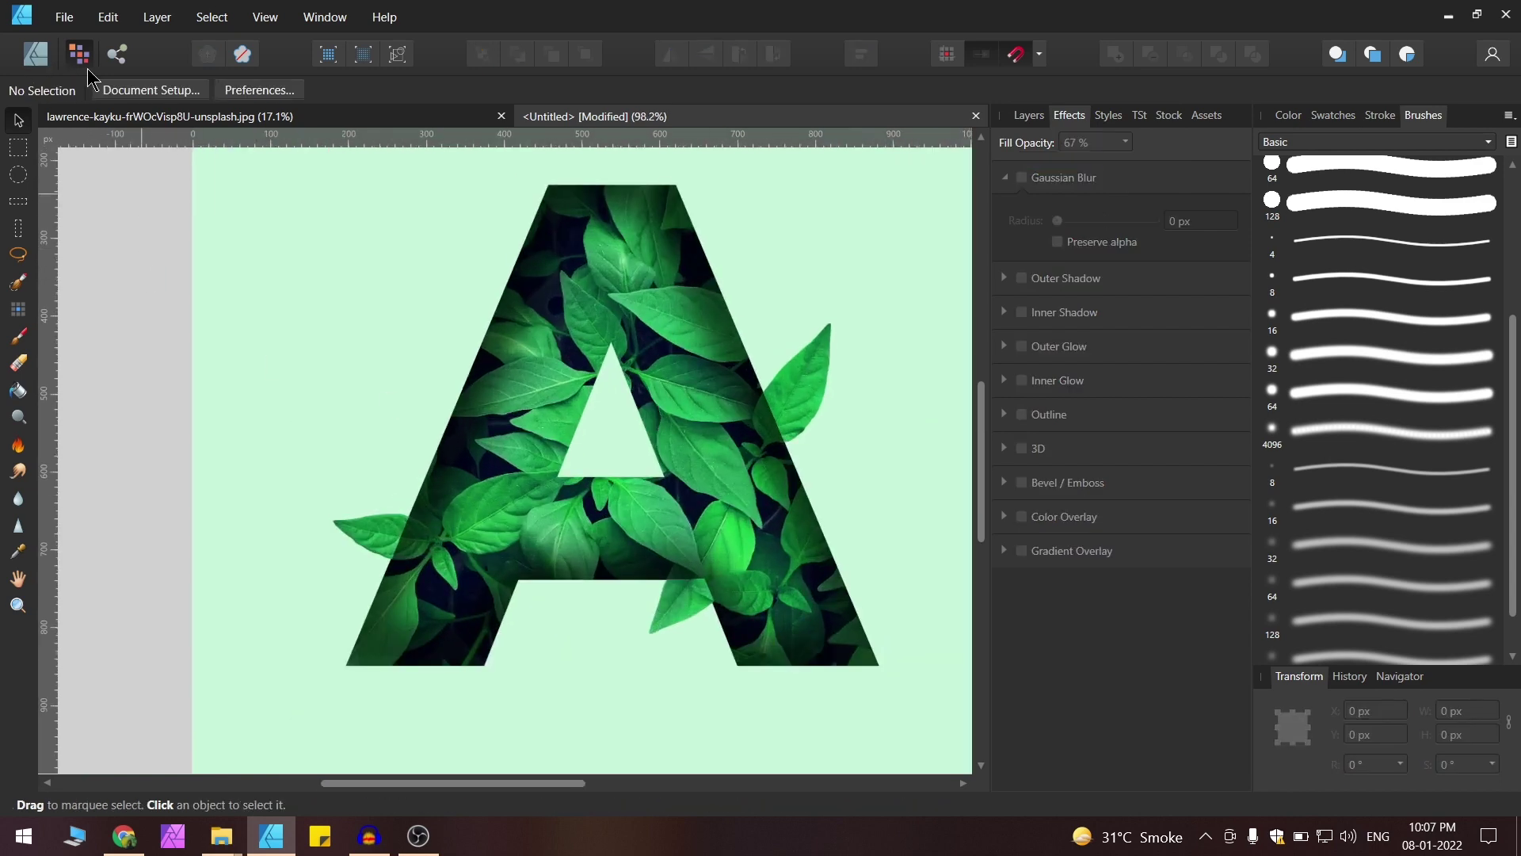
left_click_drag(569, 333, 603, 390)
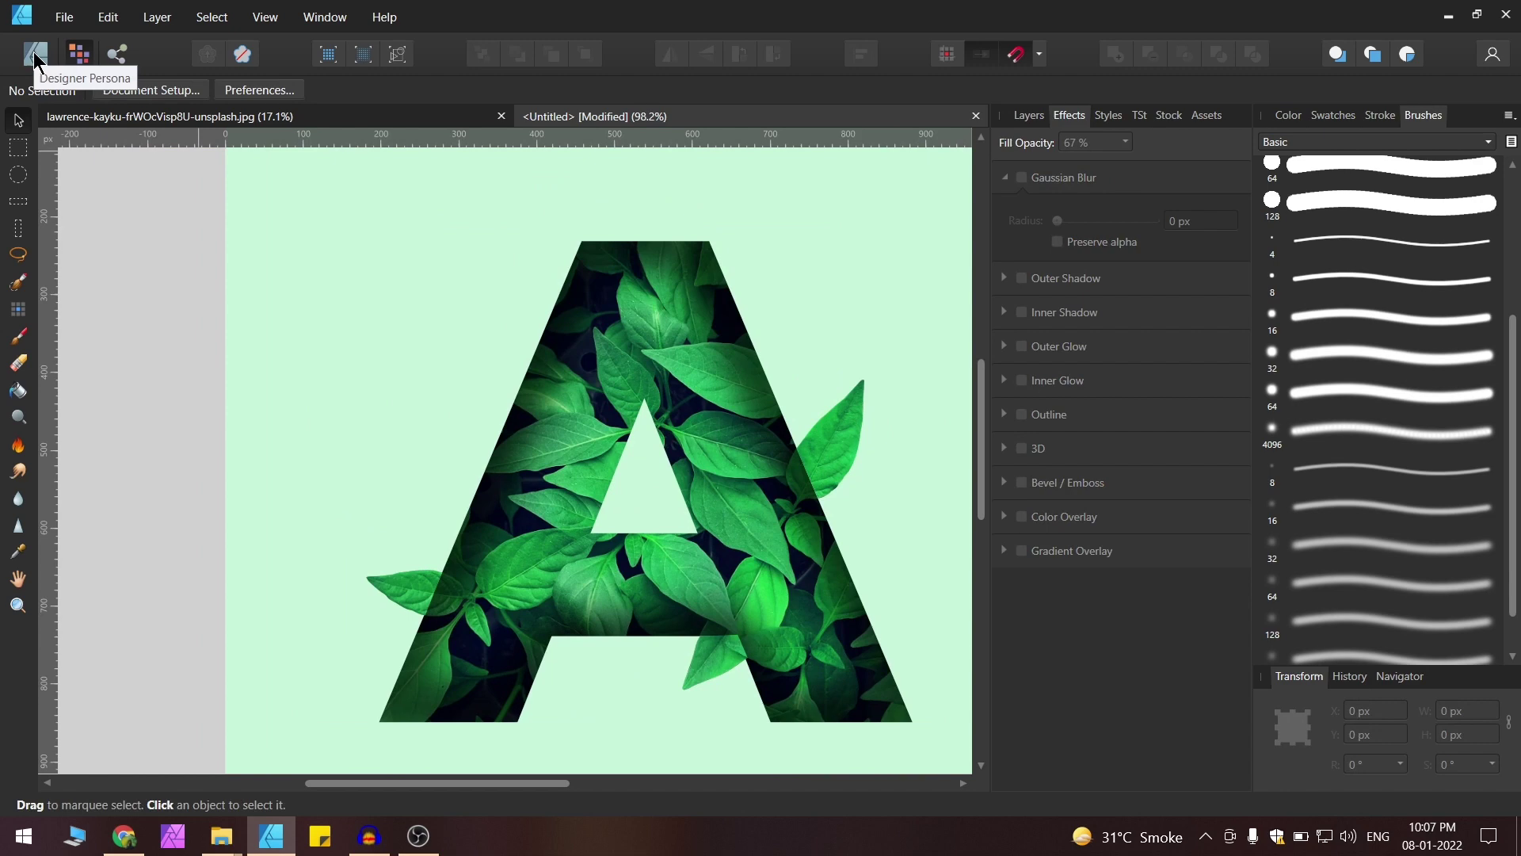
left_click(35, 53)
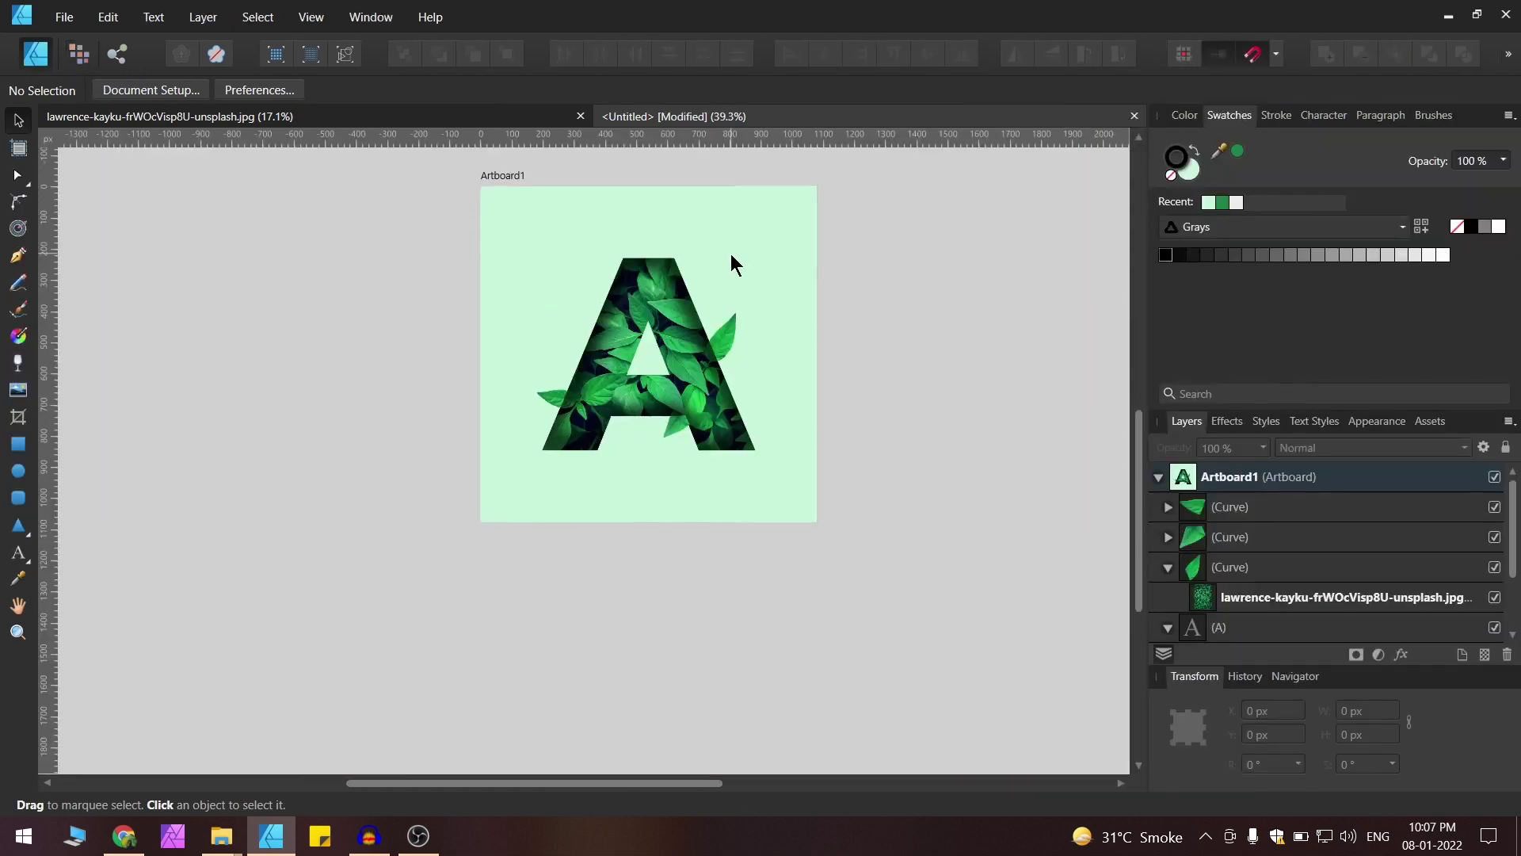
left_click_drag(733, 329, 767, 392)
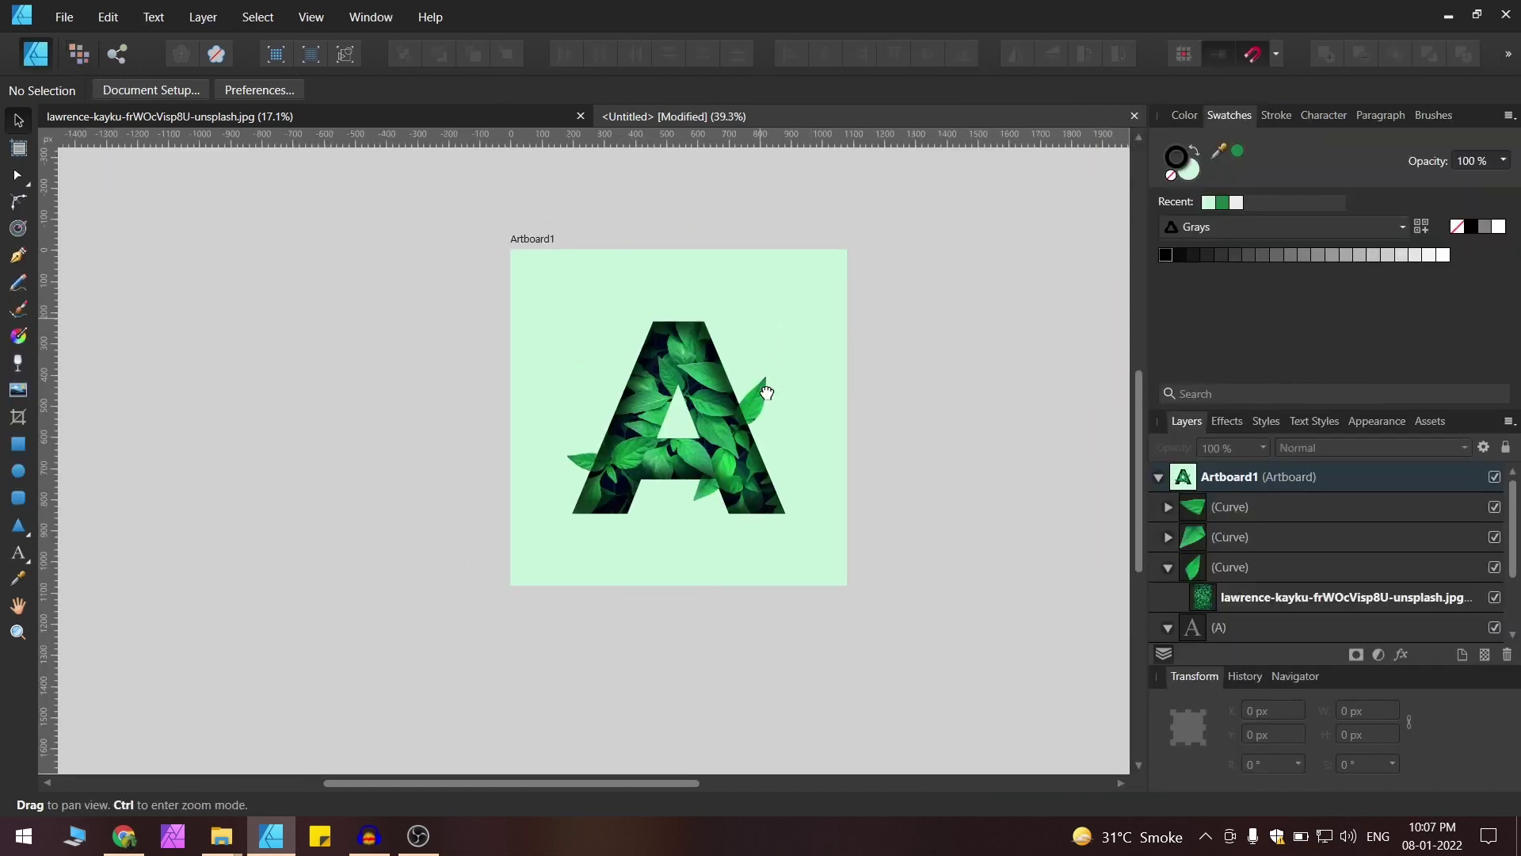
scroll(767, 392, "up", 2)
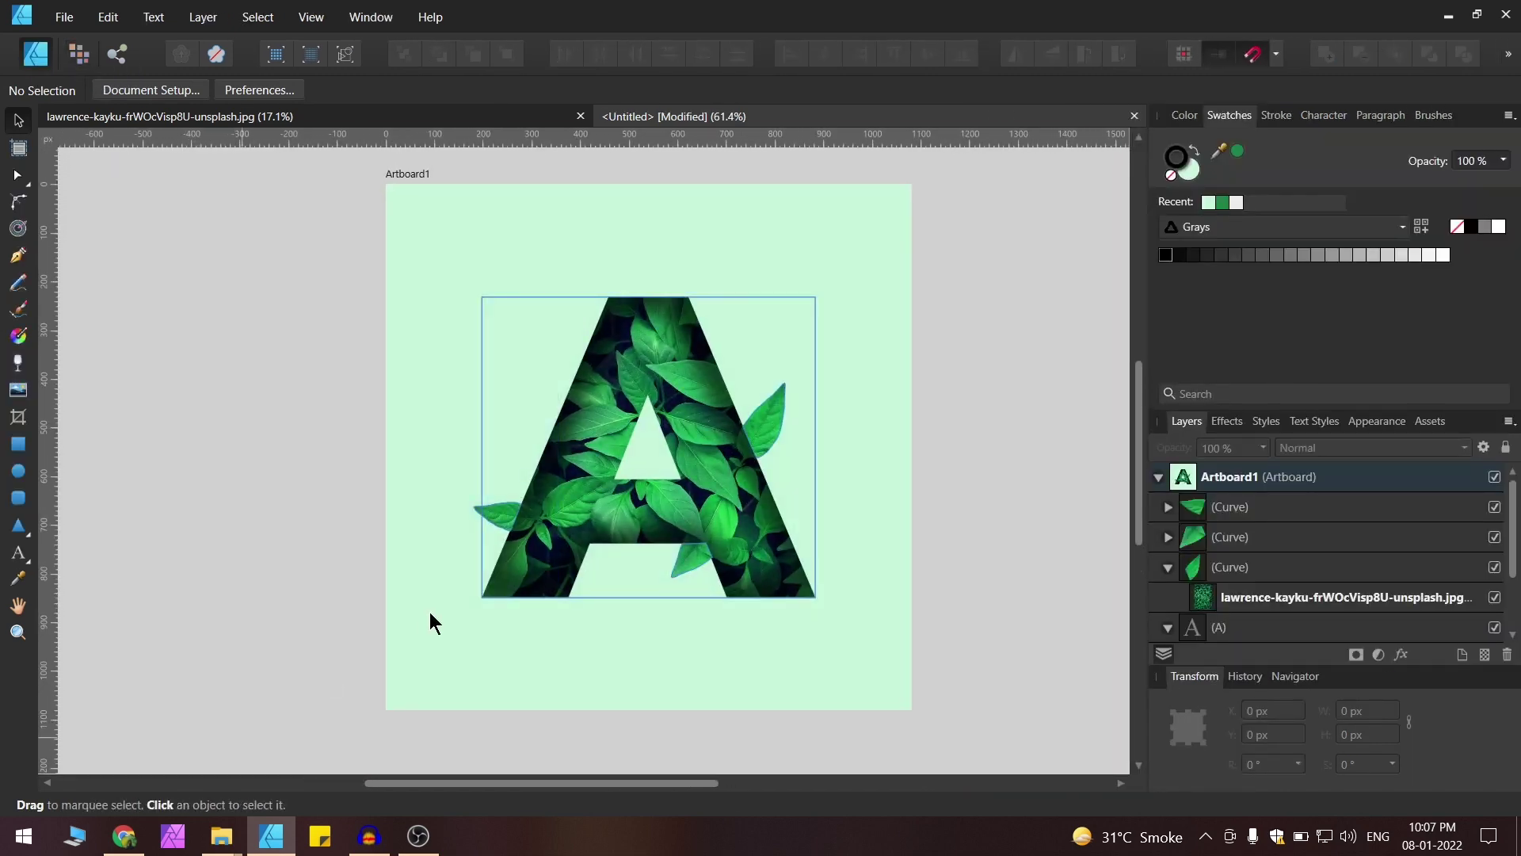
Select the letter "A" and the three leaf curves without the background rectangle, and group them.
key("ctrl+a")
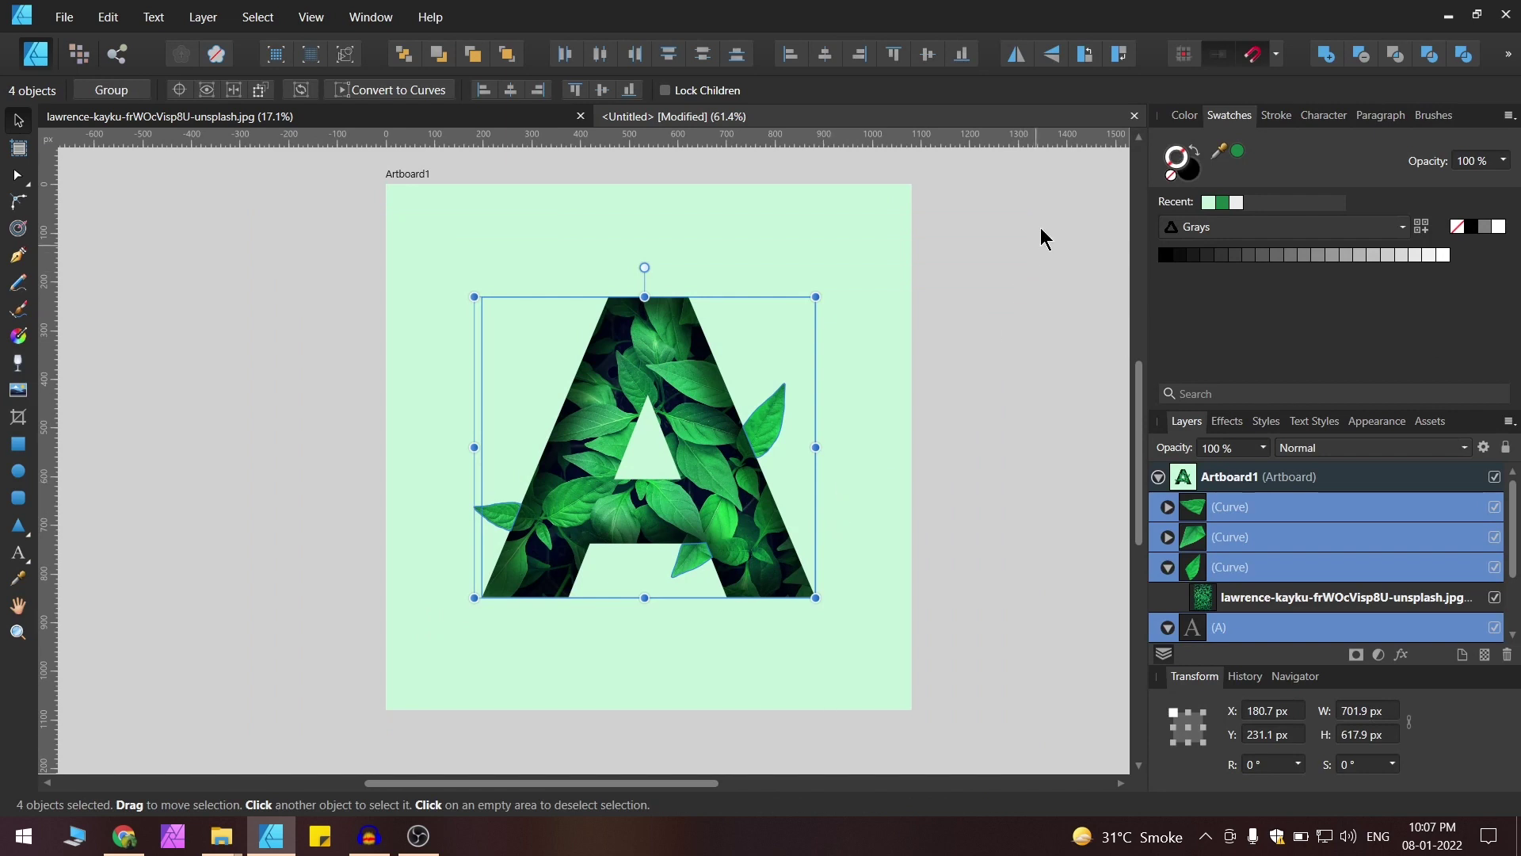
key("ctrl+d")
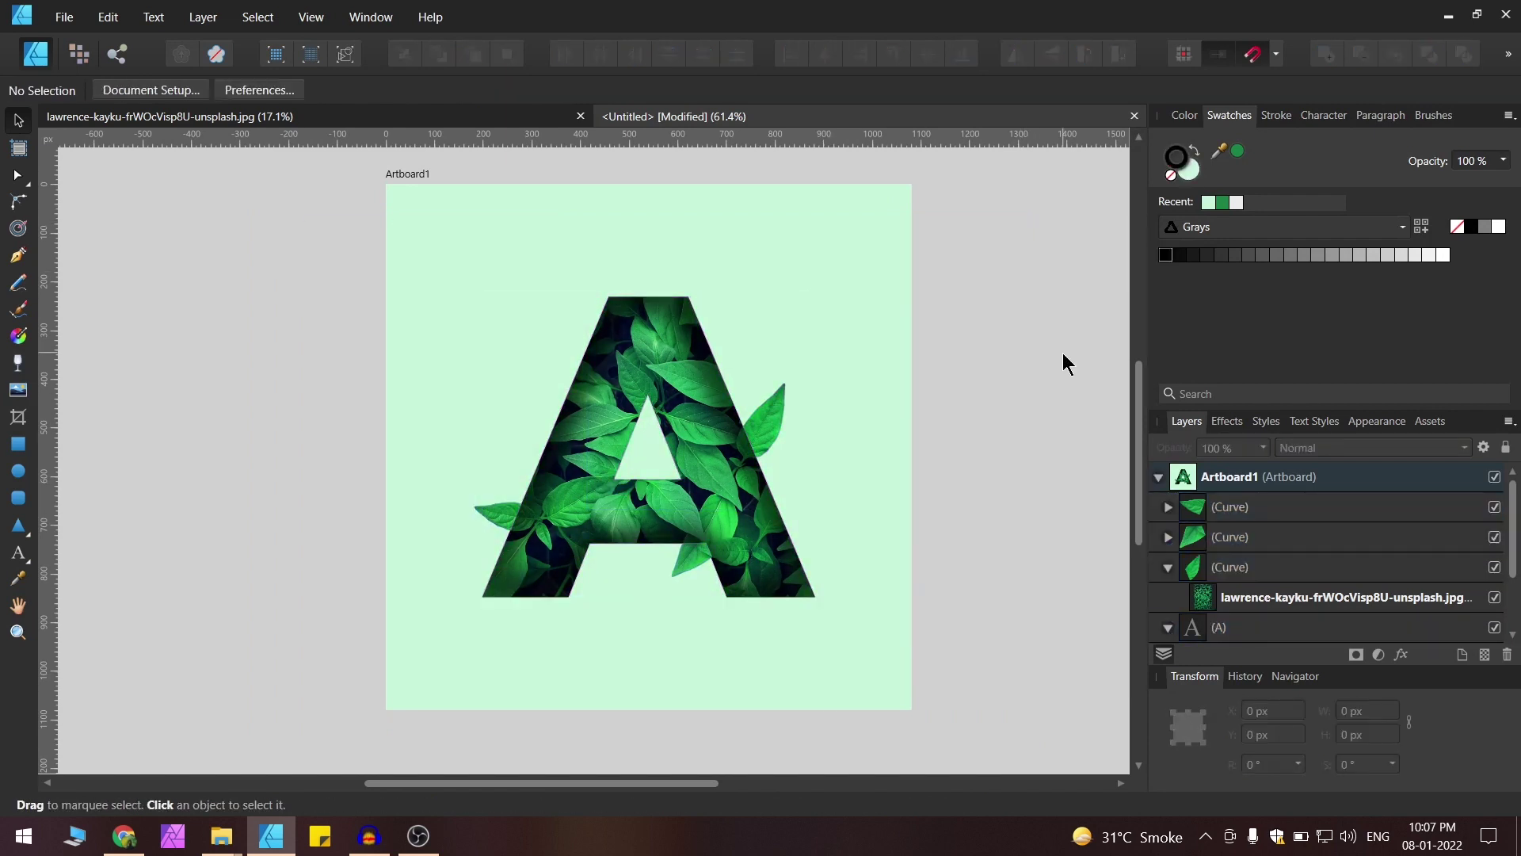
key("ctrl+a")
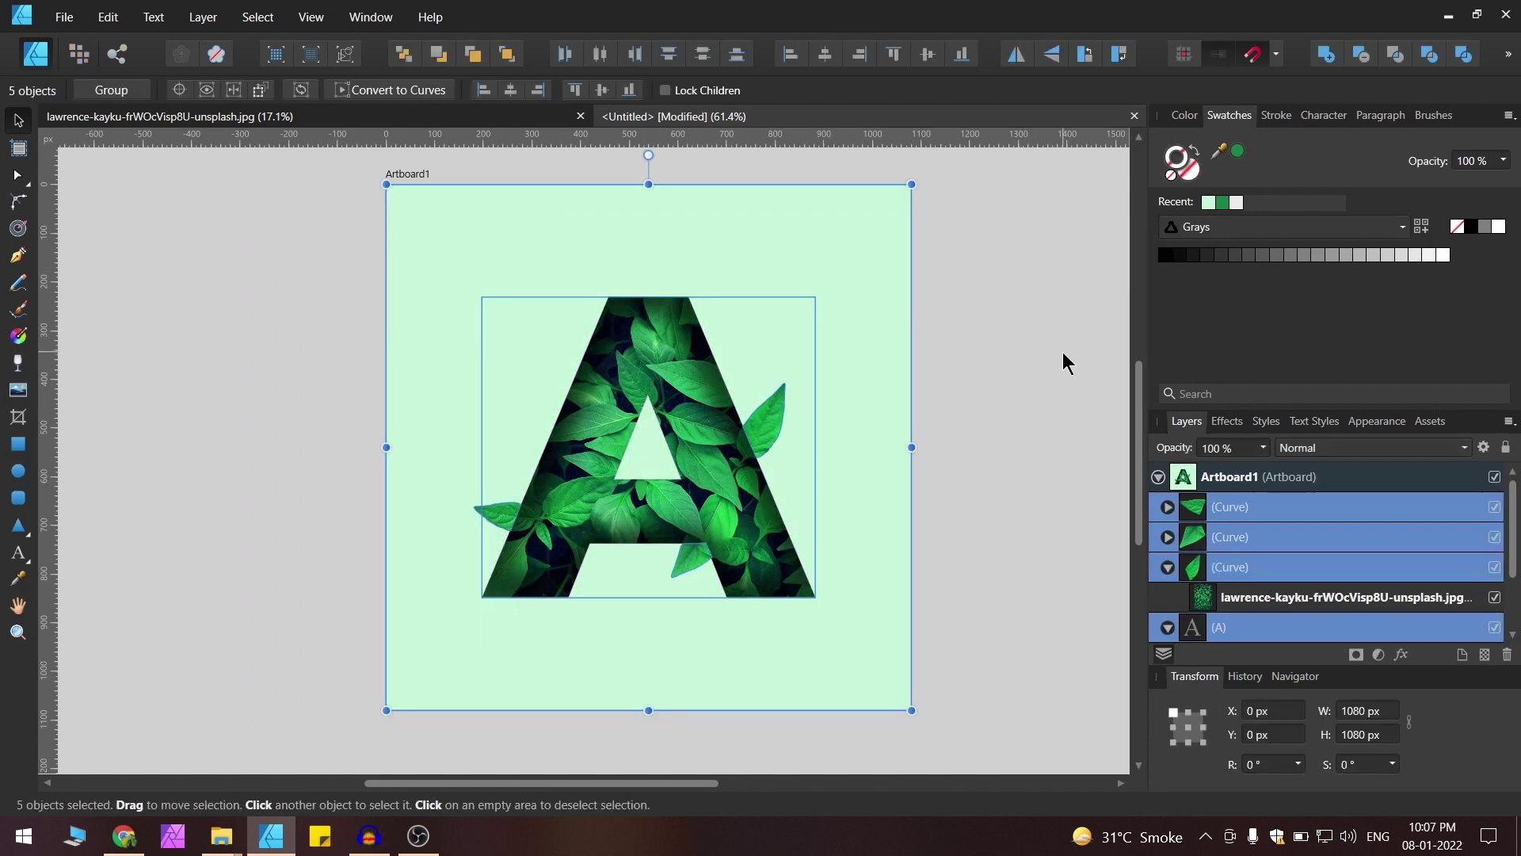
left_click(1114, 325)
left_click_drag(1073, 224, 455, 622)
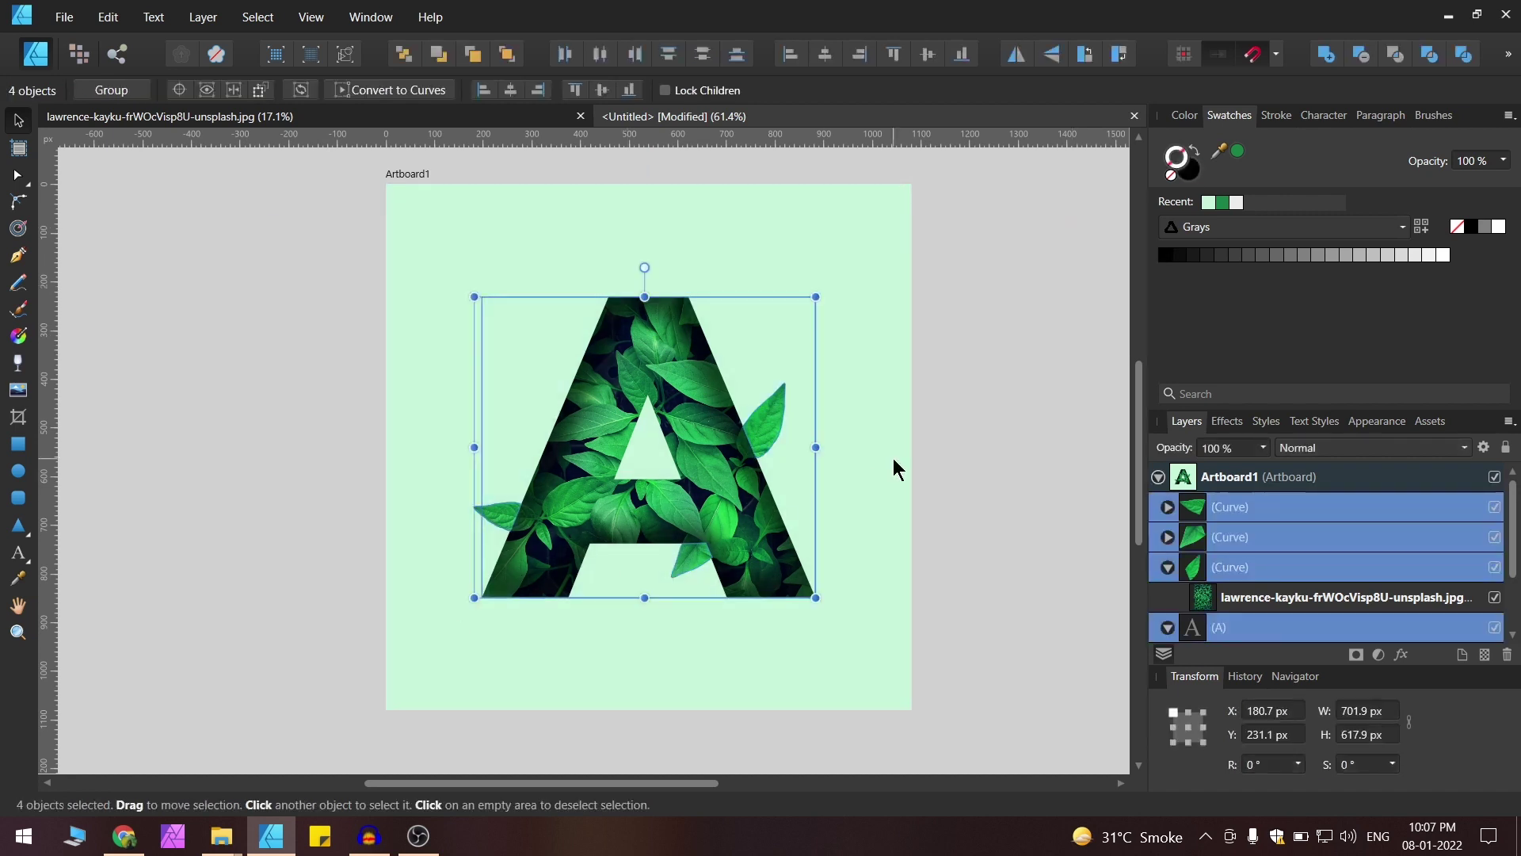
key("ctrl+g")
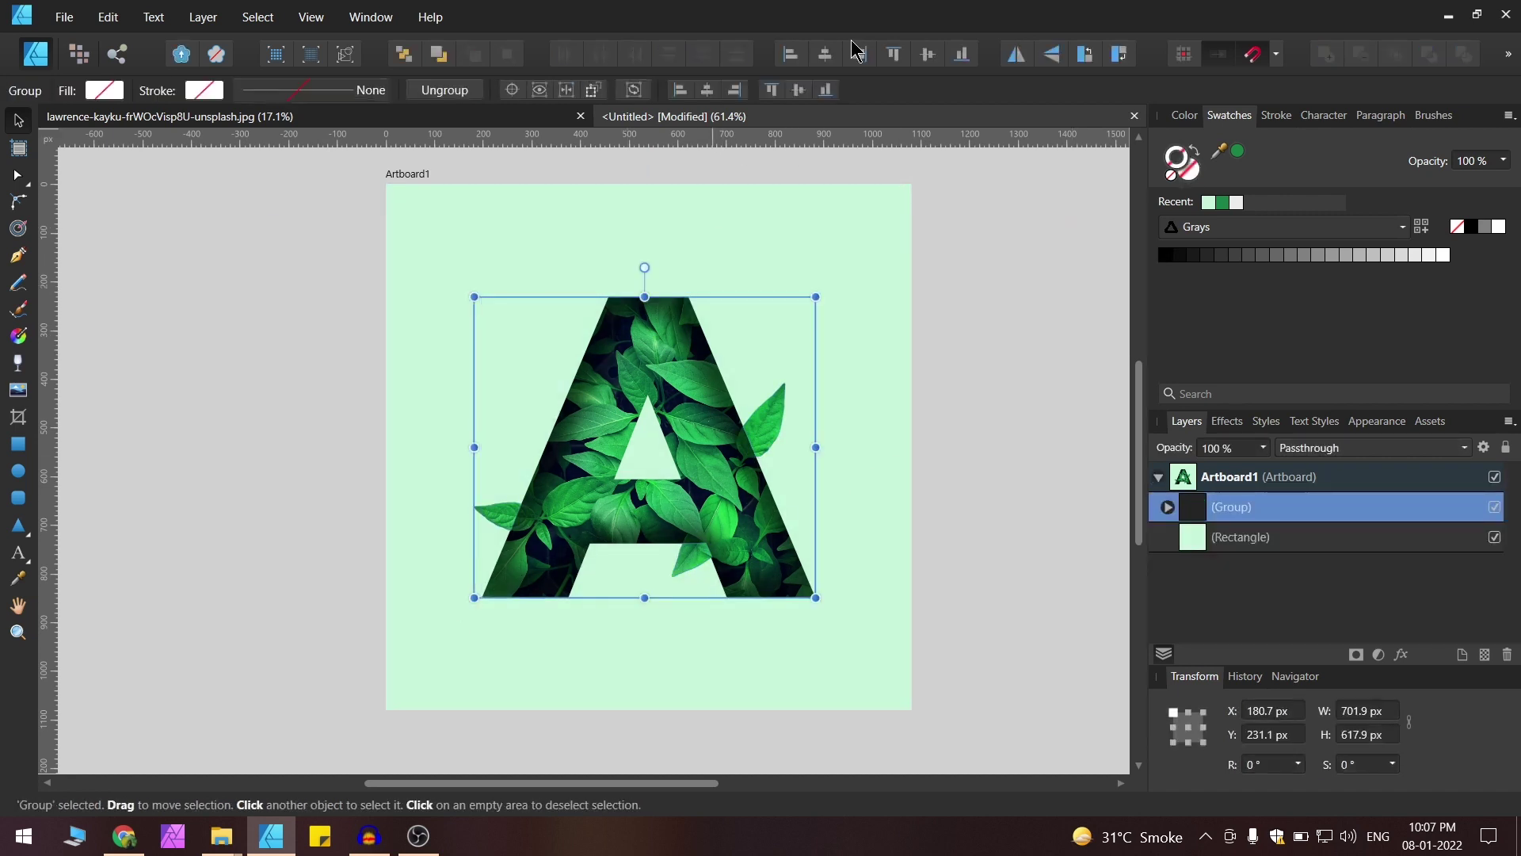
Centre the grouped artwork horizontally on the artboard, ungroup it and clear the selection.
left_click(825, 53)
key("ctrl+shift+g")
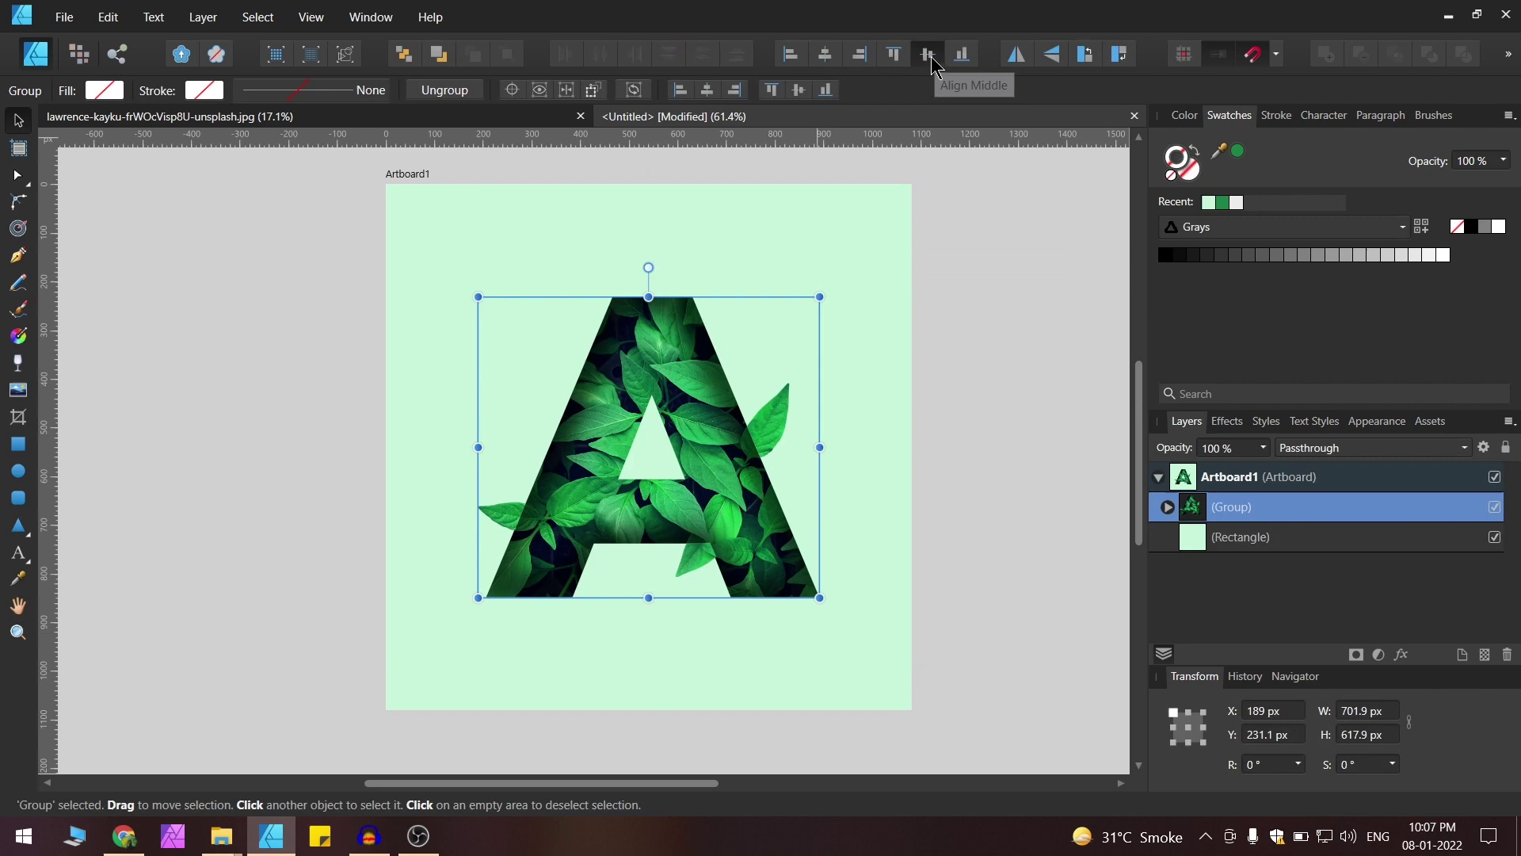
scroll(745, 428, "down", 3)
left_click_drag(743, 419, 633, 408)
left_click(985, 468)
Select the leaf overhanging the letter's right edge and enable an Outer Shadow effect on it.
scroll(674, 464, "up", 4)
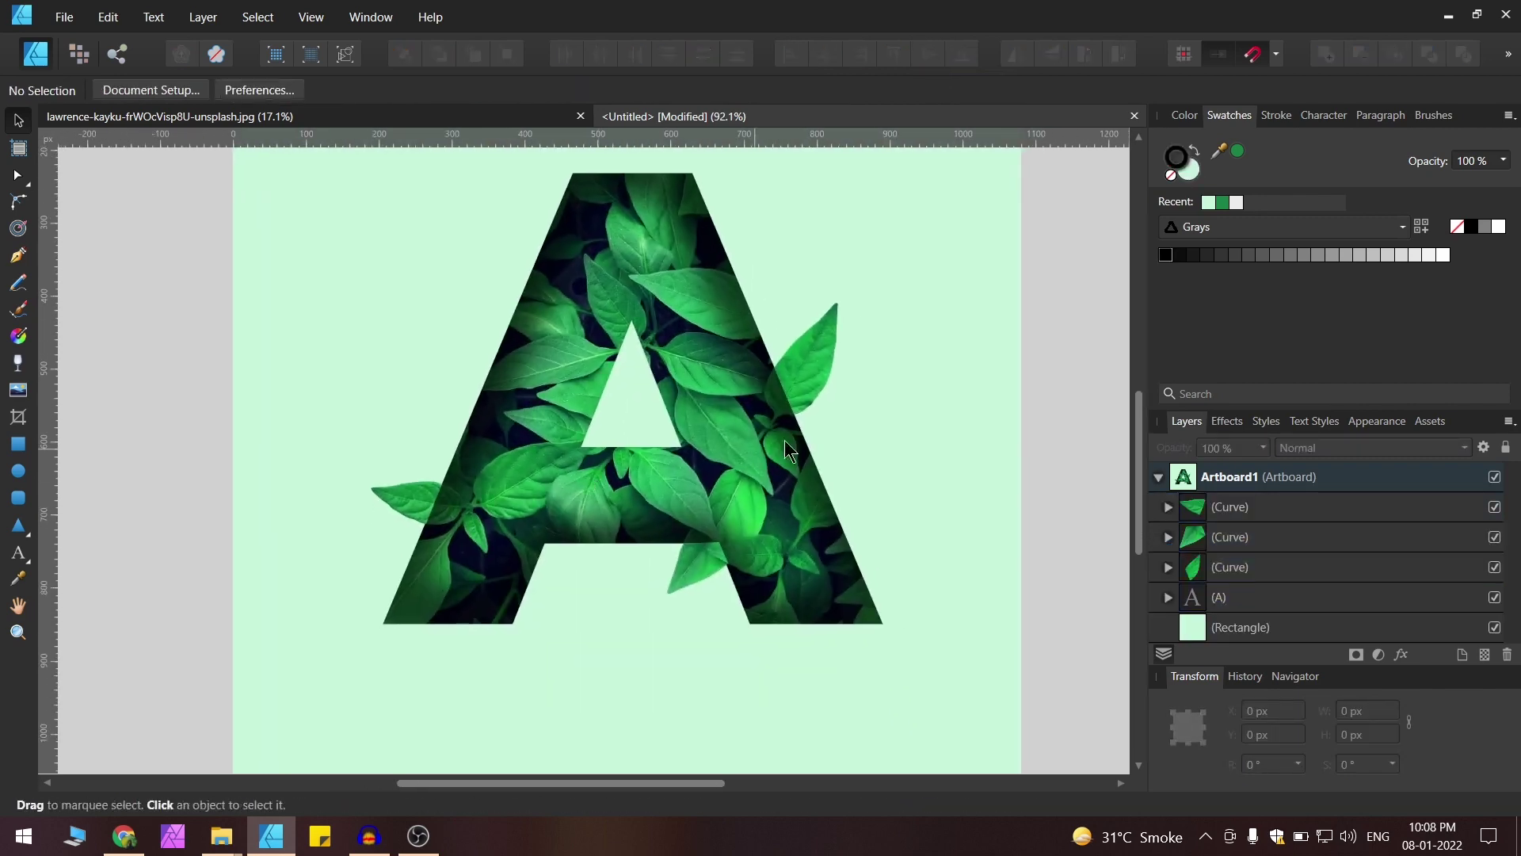
scroll(832, 430, "down", 1)
left_click_drag(832, 430, 806, 452)
scroll(759, 455, "up", 10)
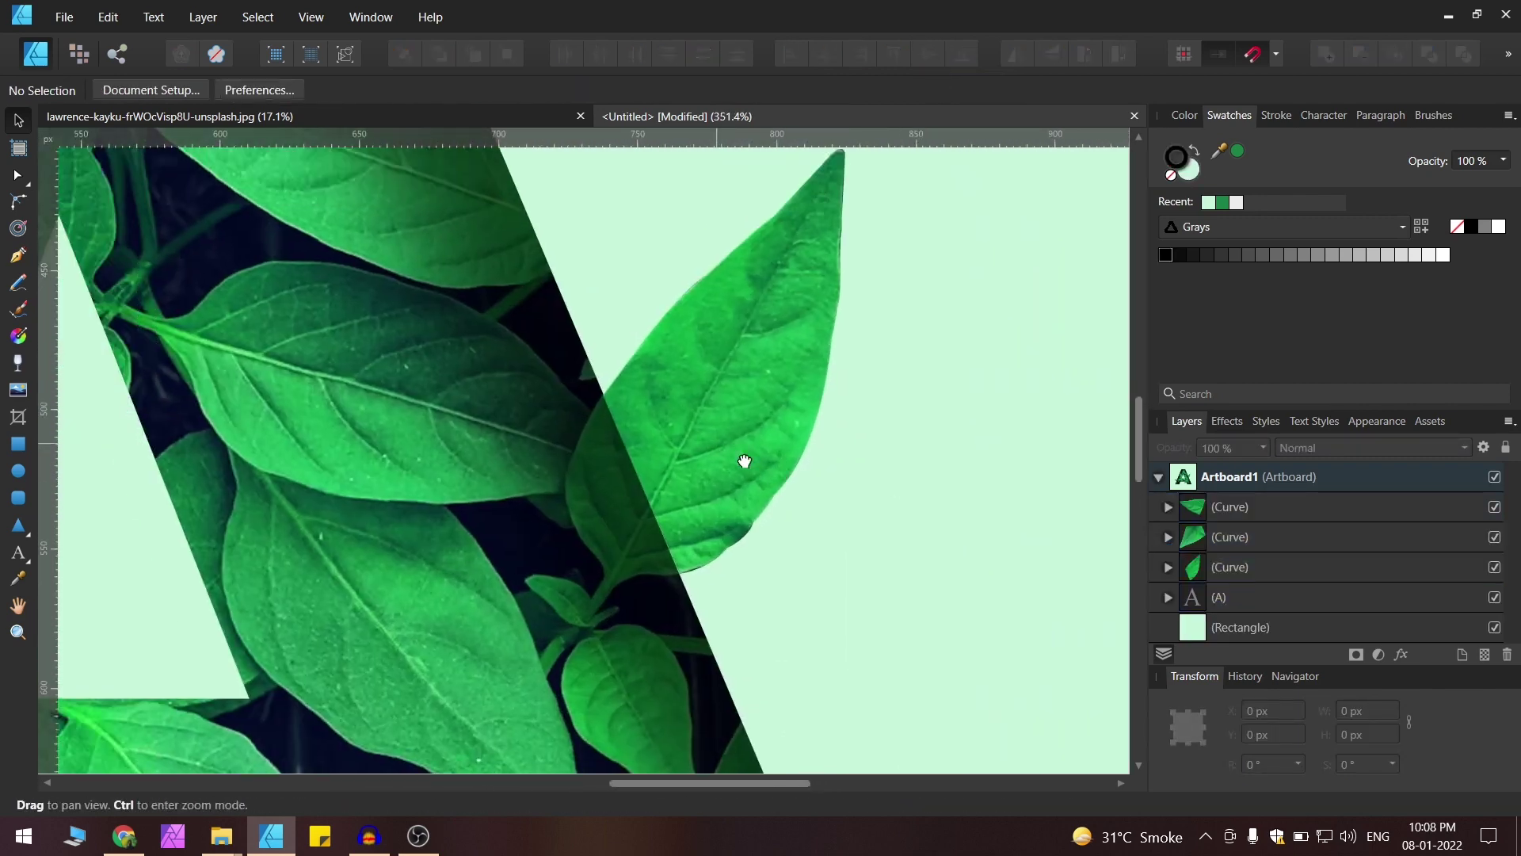
left_click(813, 345)
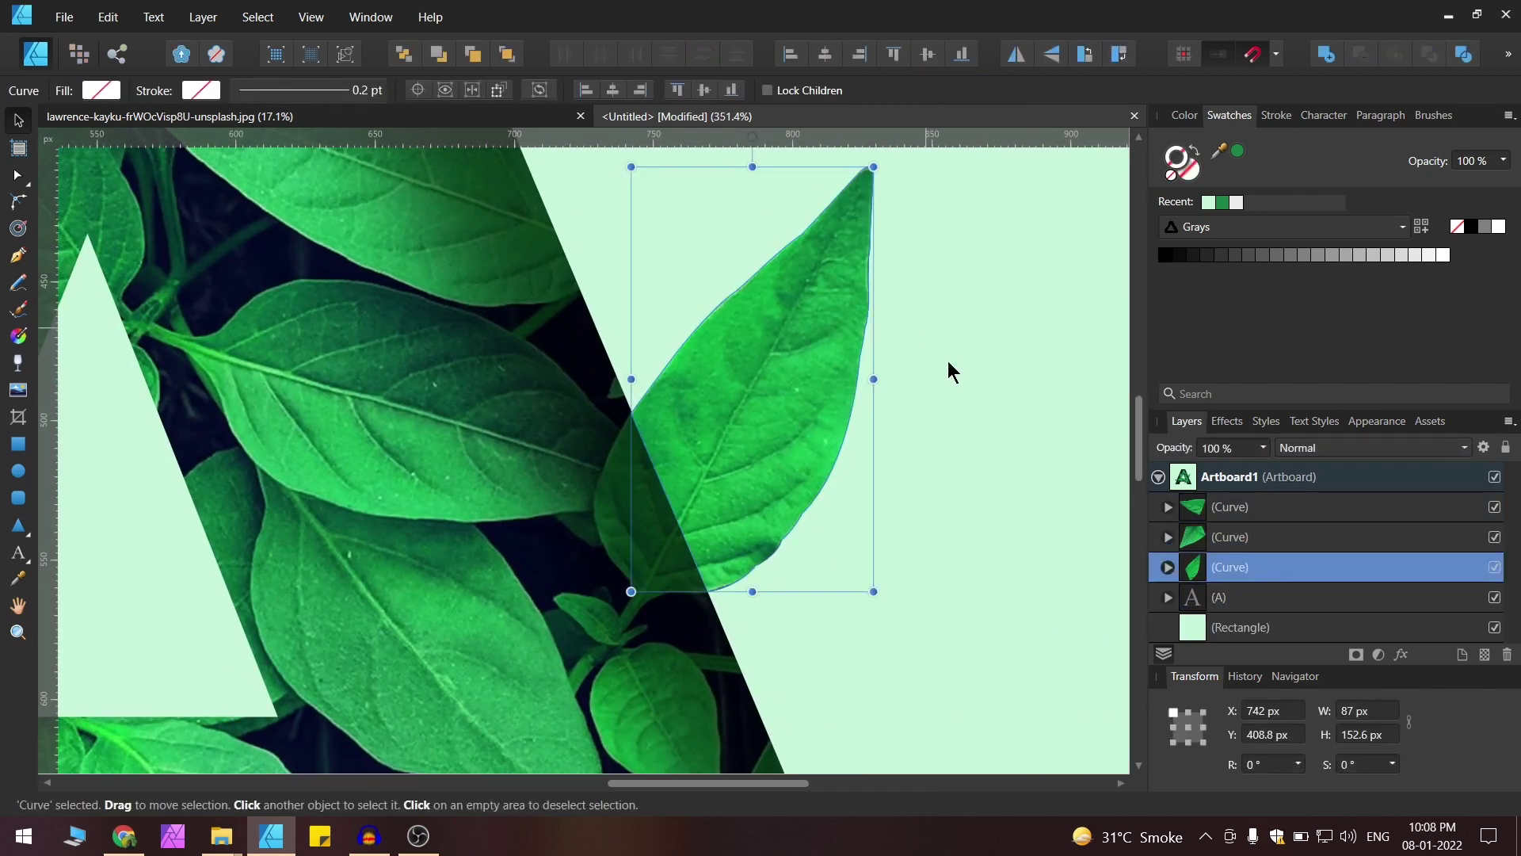
left_click(1227, 424)
scroll(1307, 577, "down", 1)
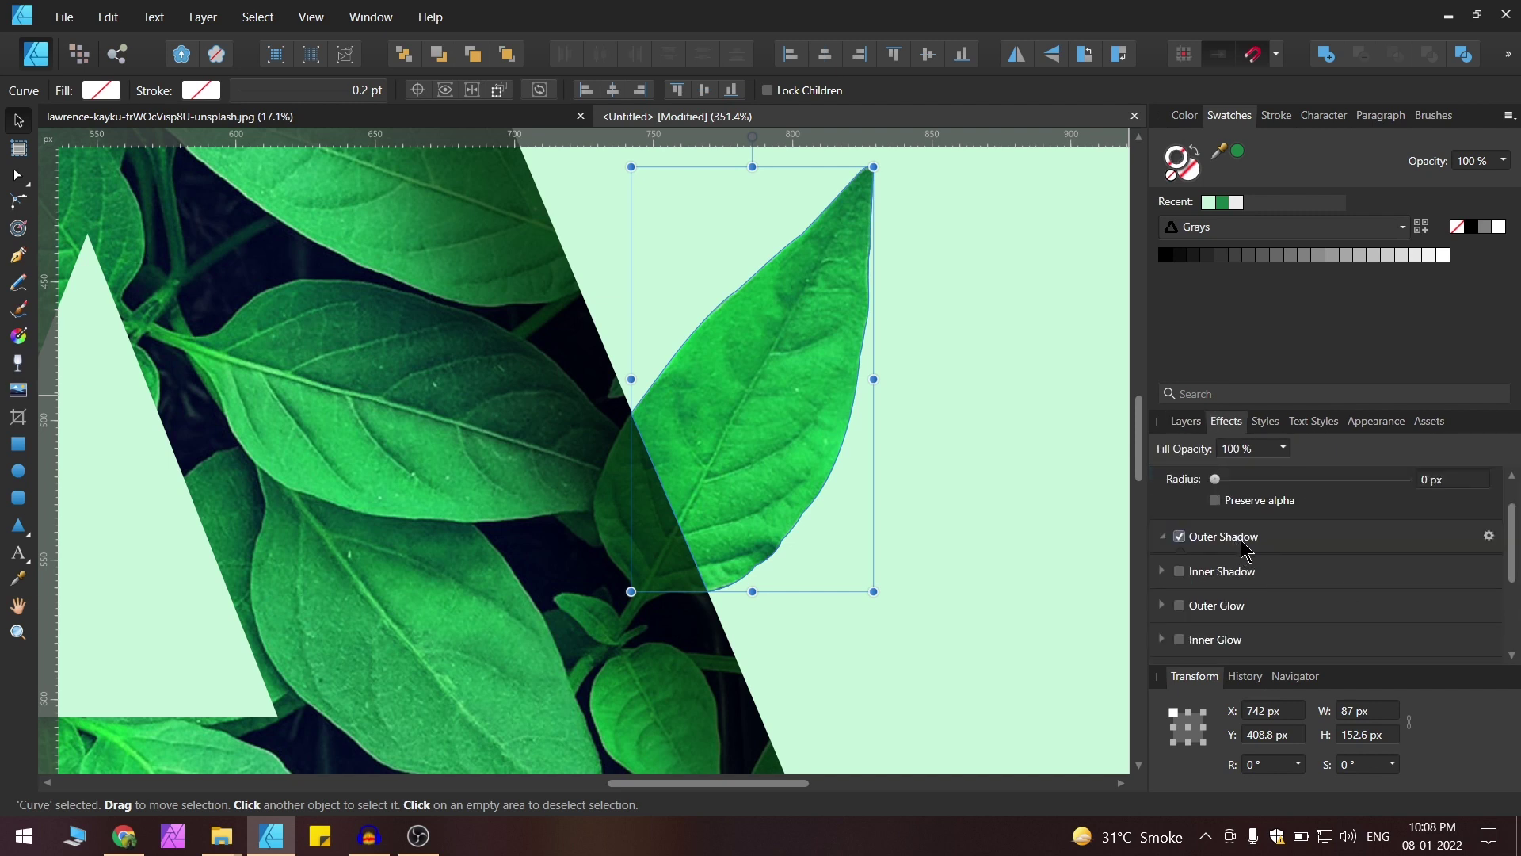
left_click(1301, 536)
Set the outer shadow's offset to 13.4 px on the leaf at the letter's right edge.
scroll(1300, 630, "down", 1)
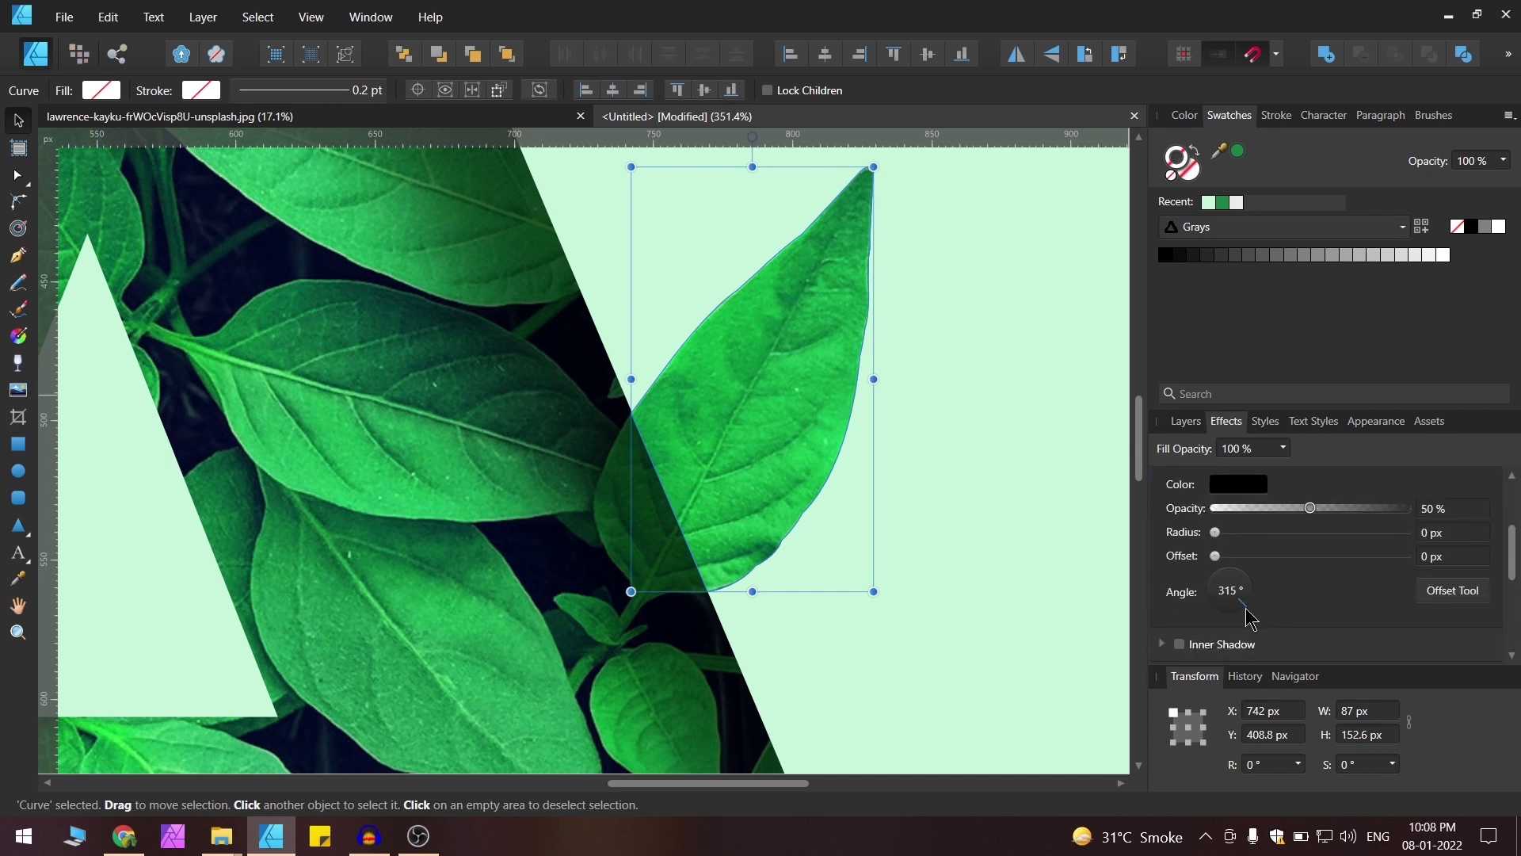
scroll(1321, 601, "up", 1)
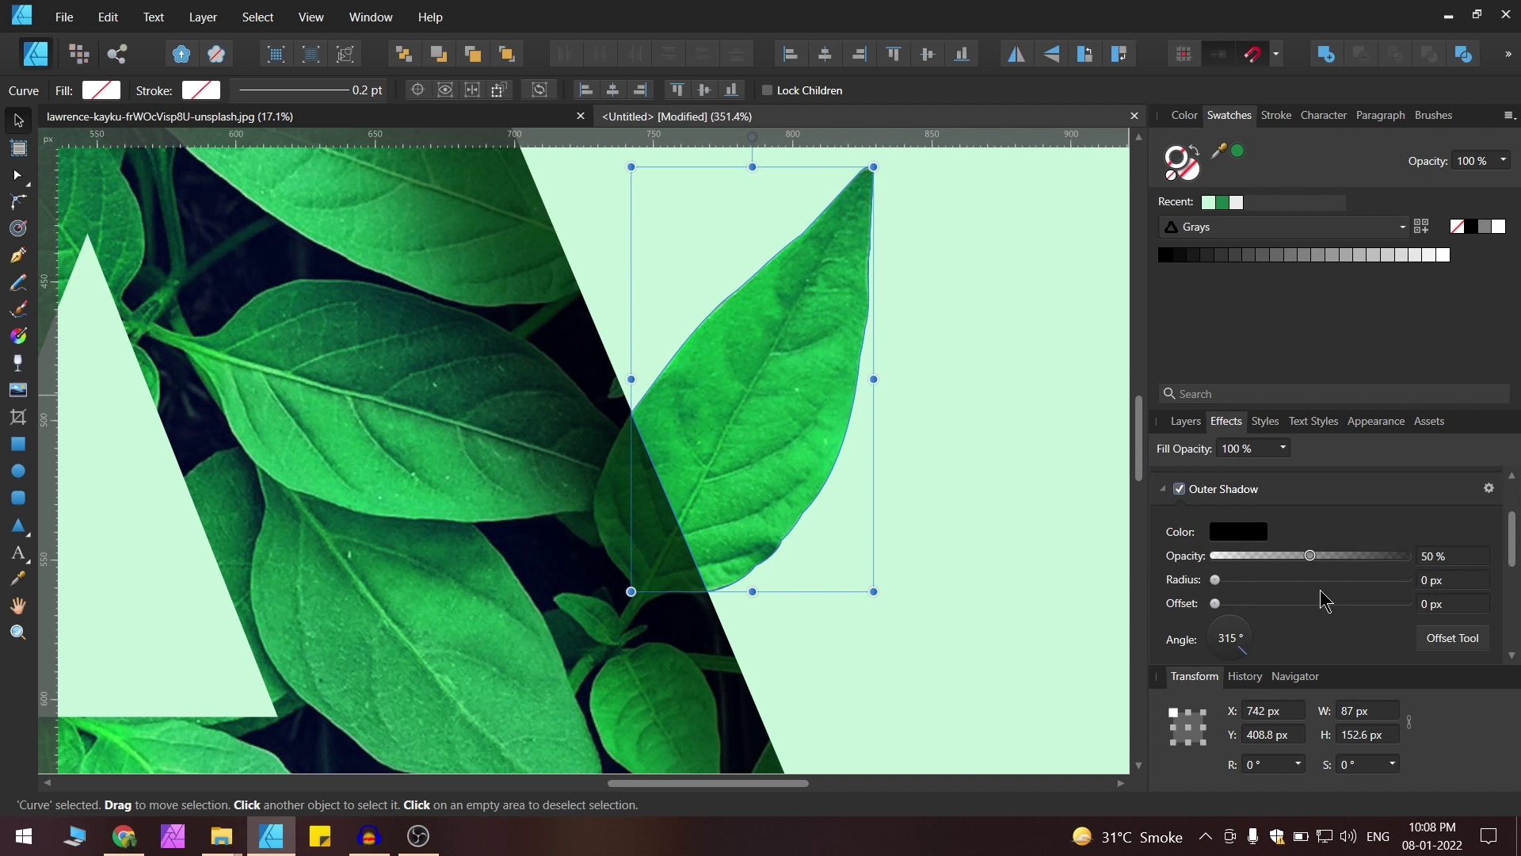
scroll(1321, 601, "down", 1)
scroll(887, 479, "up", 1)
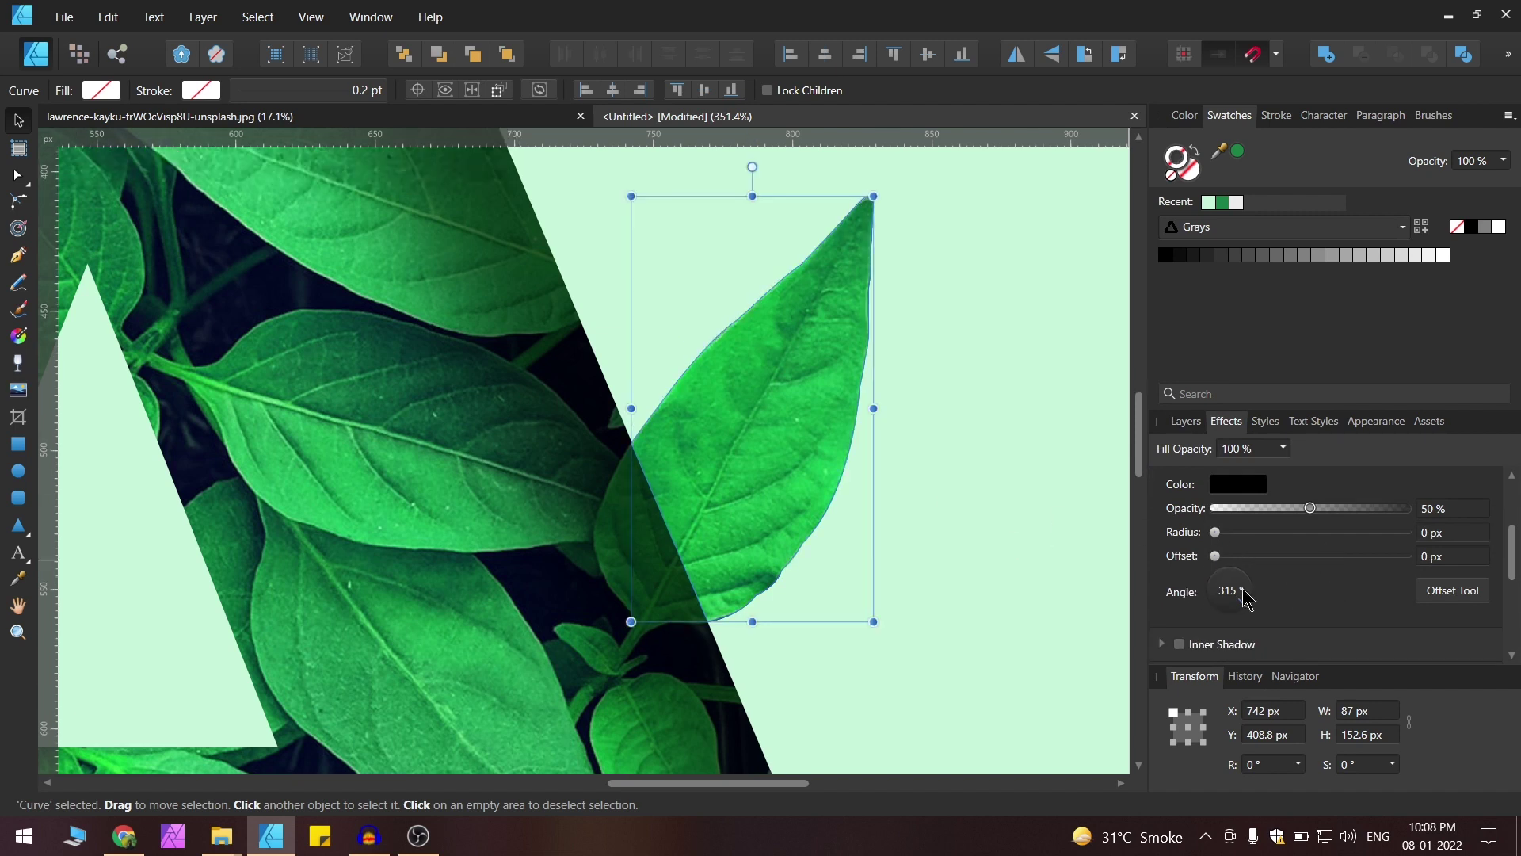
left_click_drag(1215, 557, 1305, 556)
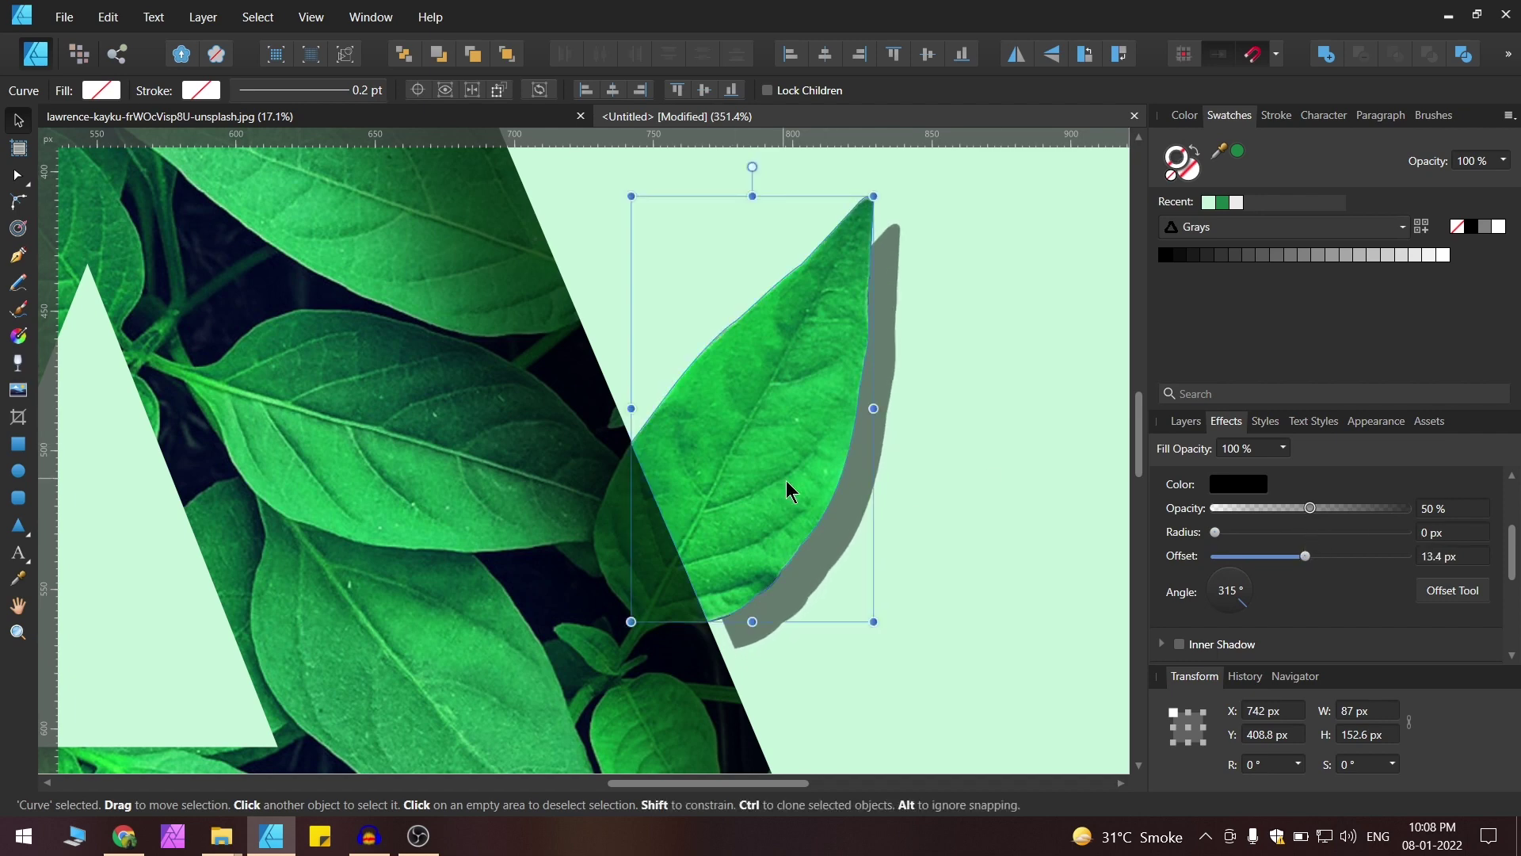
Try to move the right leaf's lowest node further inside the letter's edge, and undo the move.
scroll(730, 670, "up", 3)
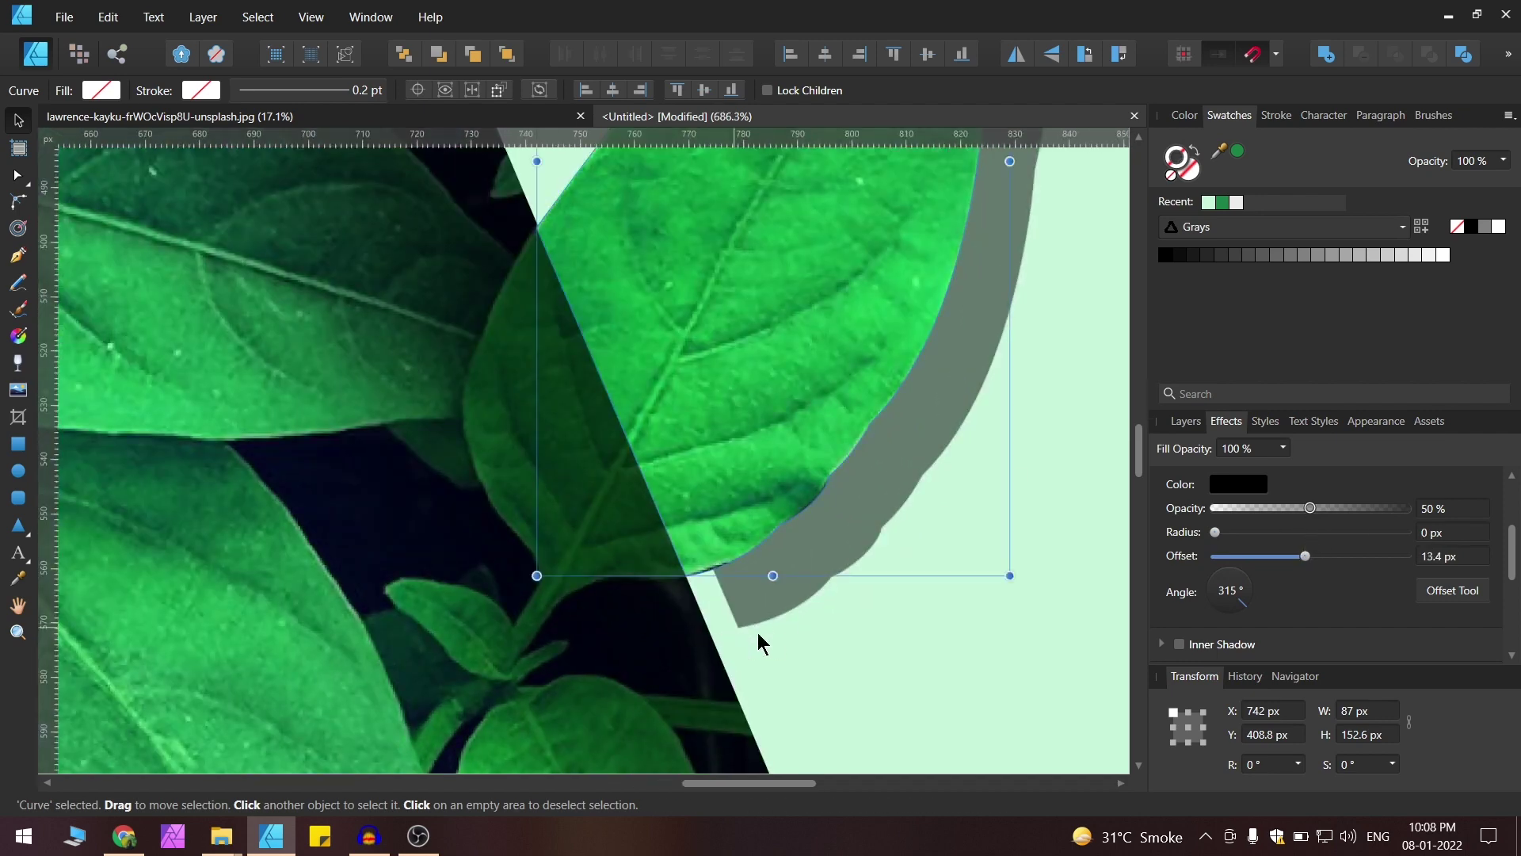
scroll(740, 634, "down", 3)
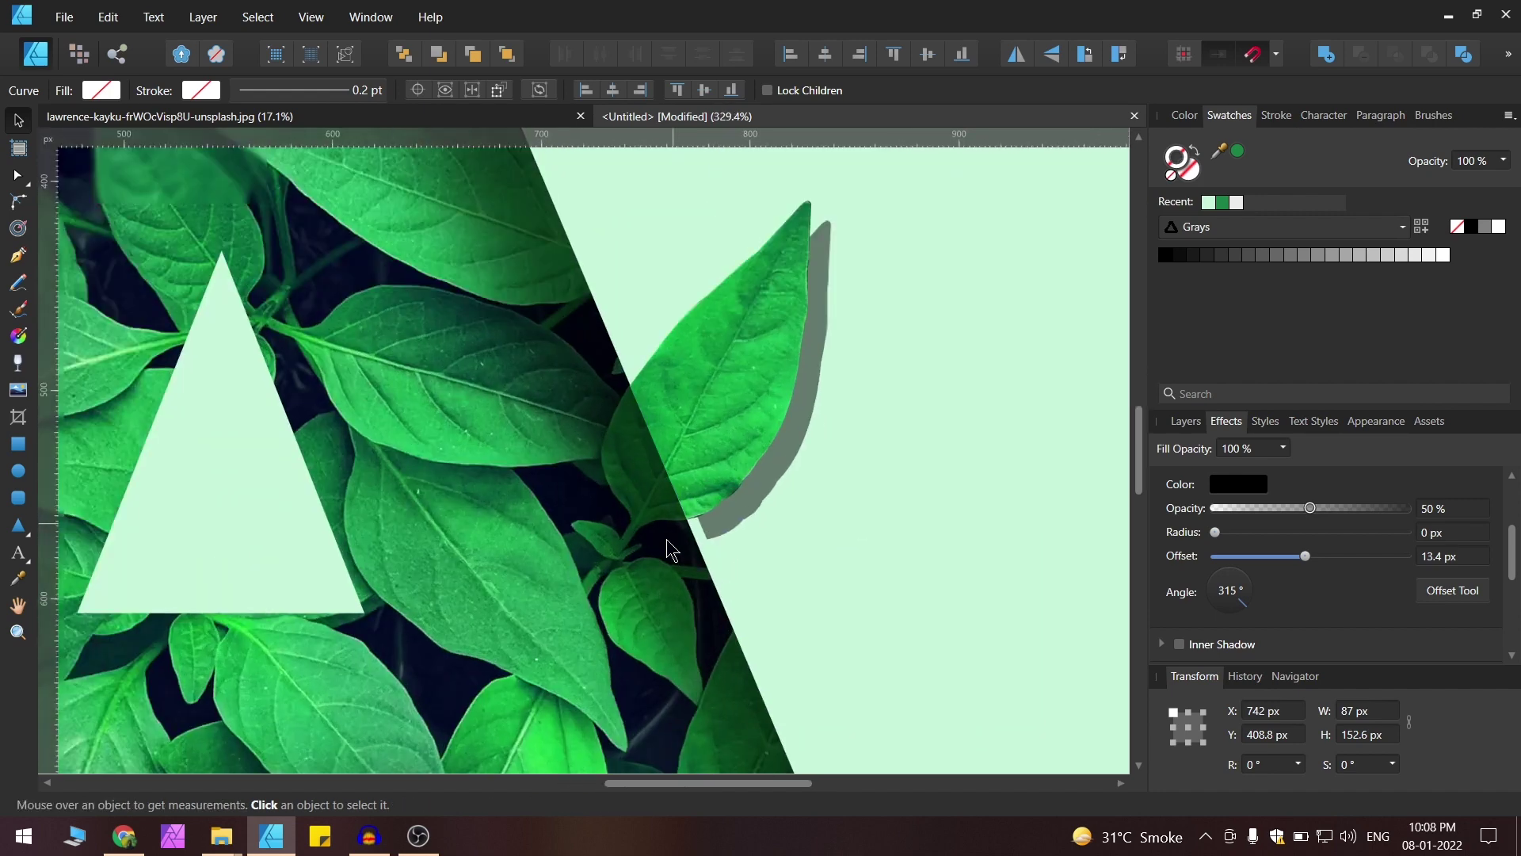
scroll(740, 431, "up", 3)
key("a")
scroll(685, 507, "up", 2)
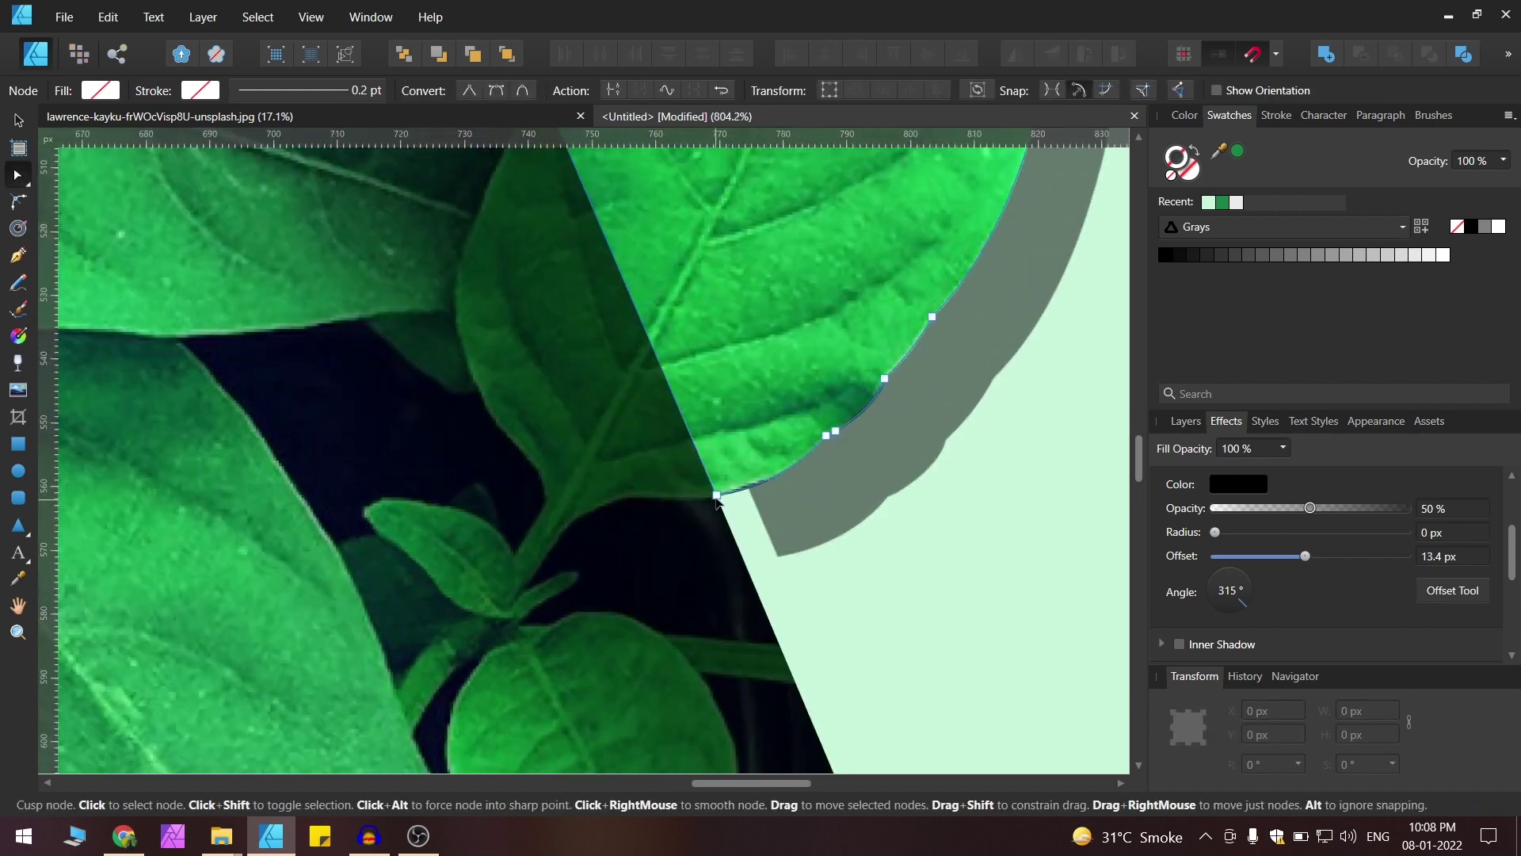
scroll(717, 501, "up", 2)
left_click(716, 496)
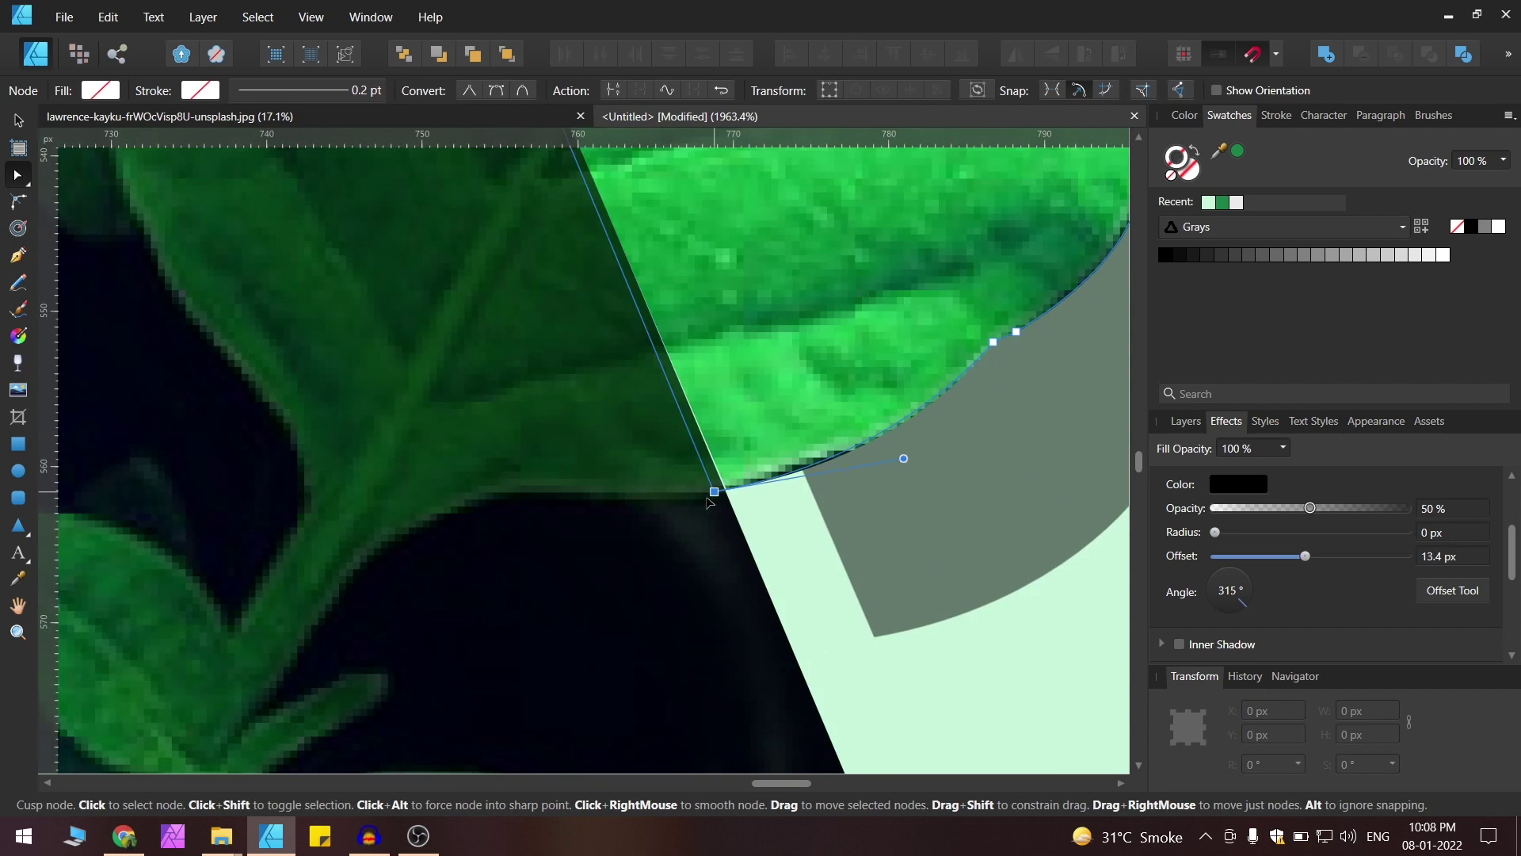
left_click_drag(700, 499, 636, 517)
scroll(741, 503, "down", 4)
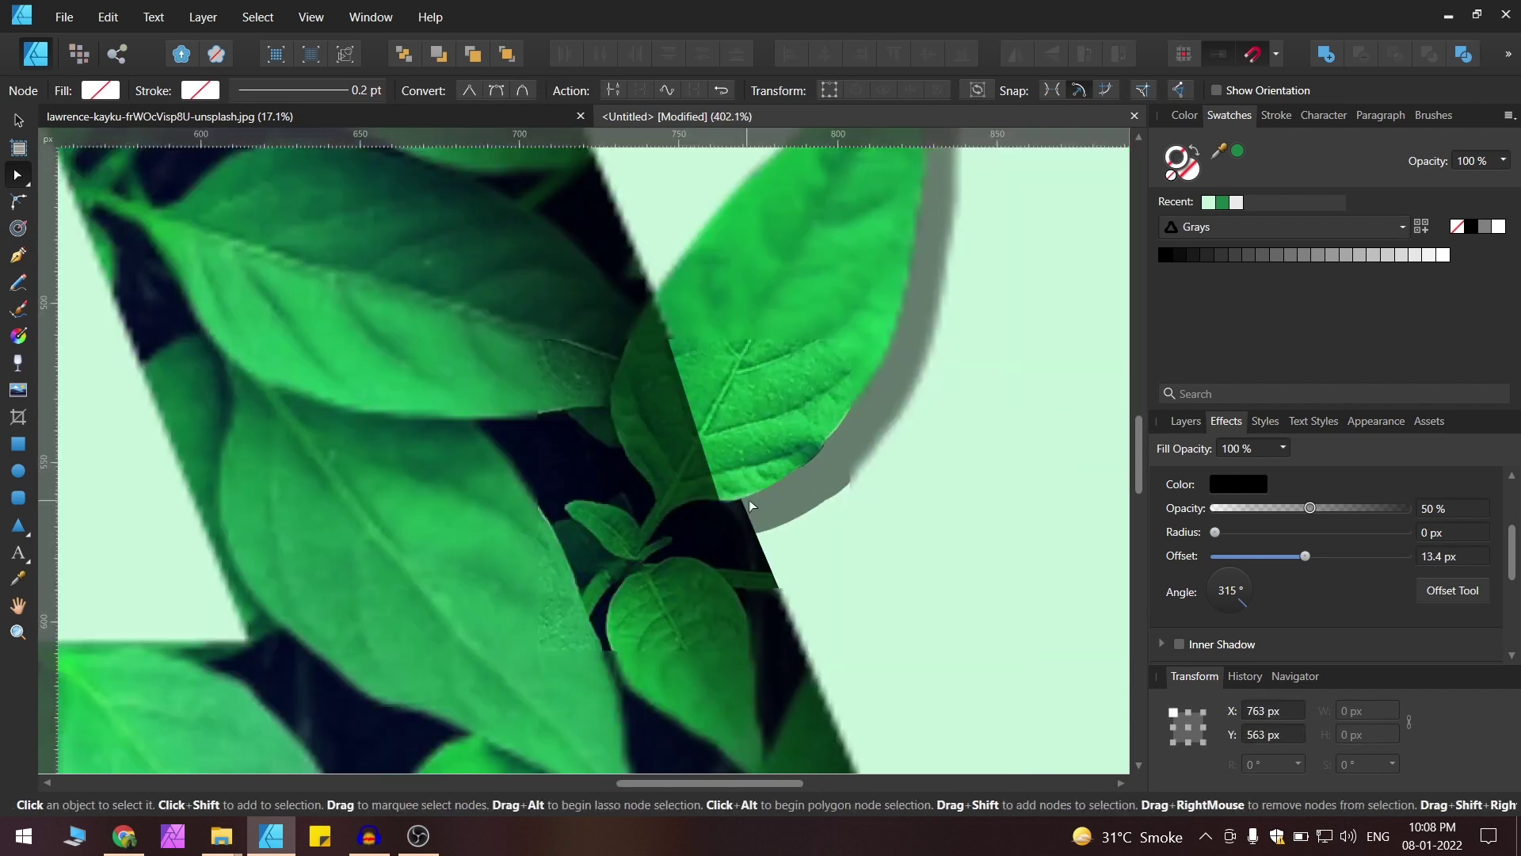
key("ctrl+z")
scroll(704, 496, "down", 4)
key("v")
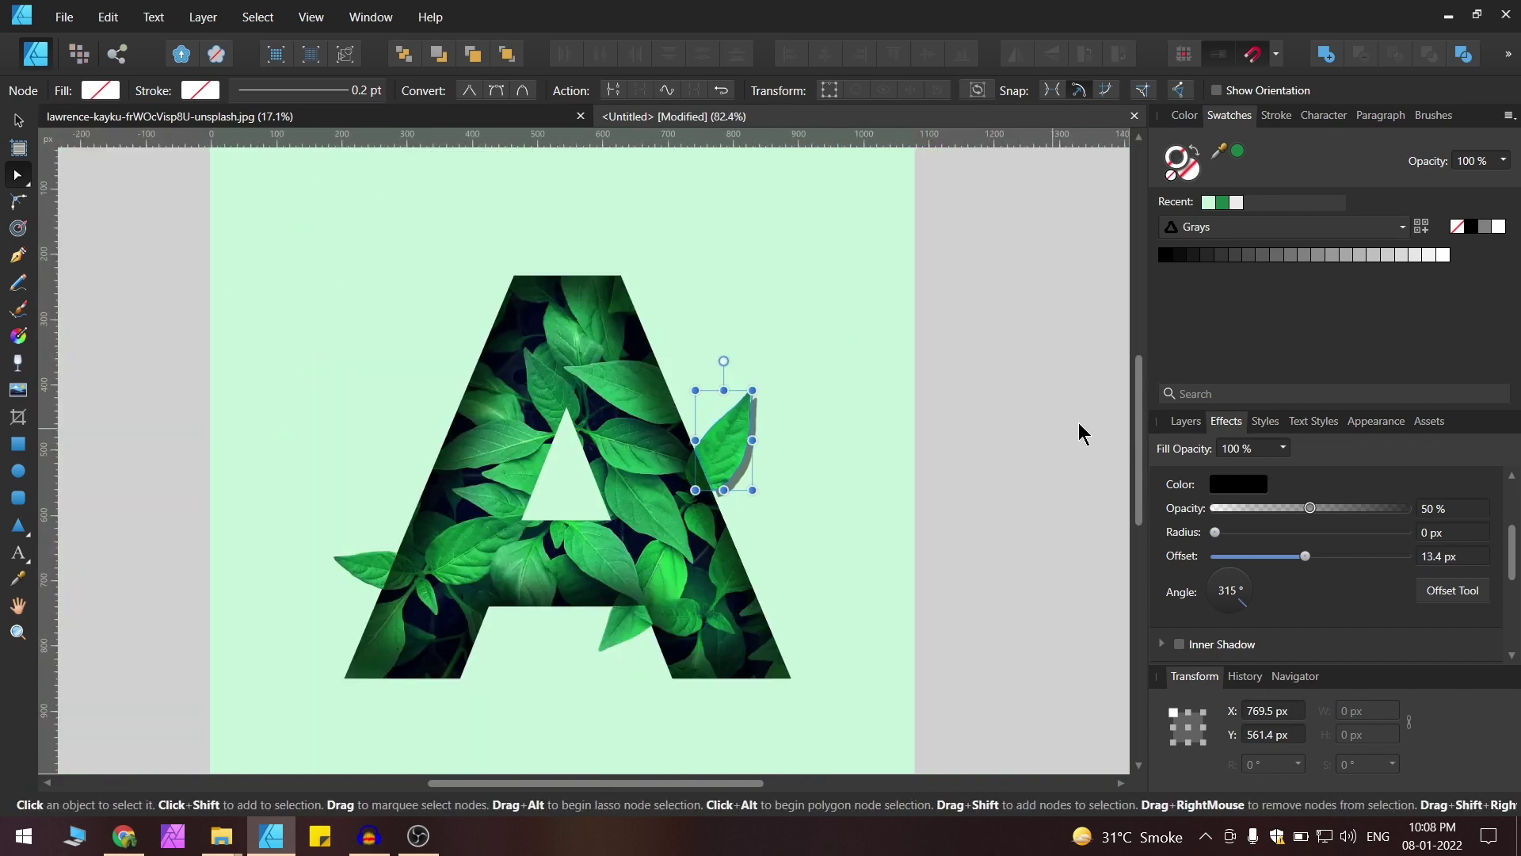
Turn off the Outer Shadow effect on the right leaf.
left_click(1080, 431)
scroll(752, 461, "up", 2)
left_click(740, 456)
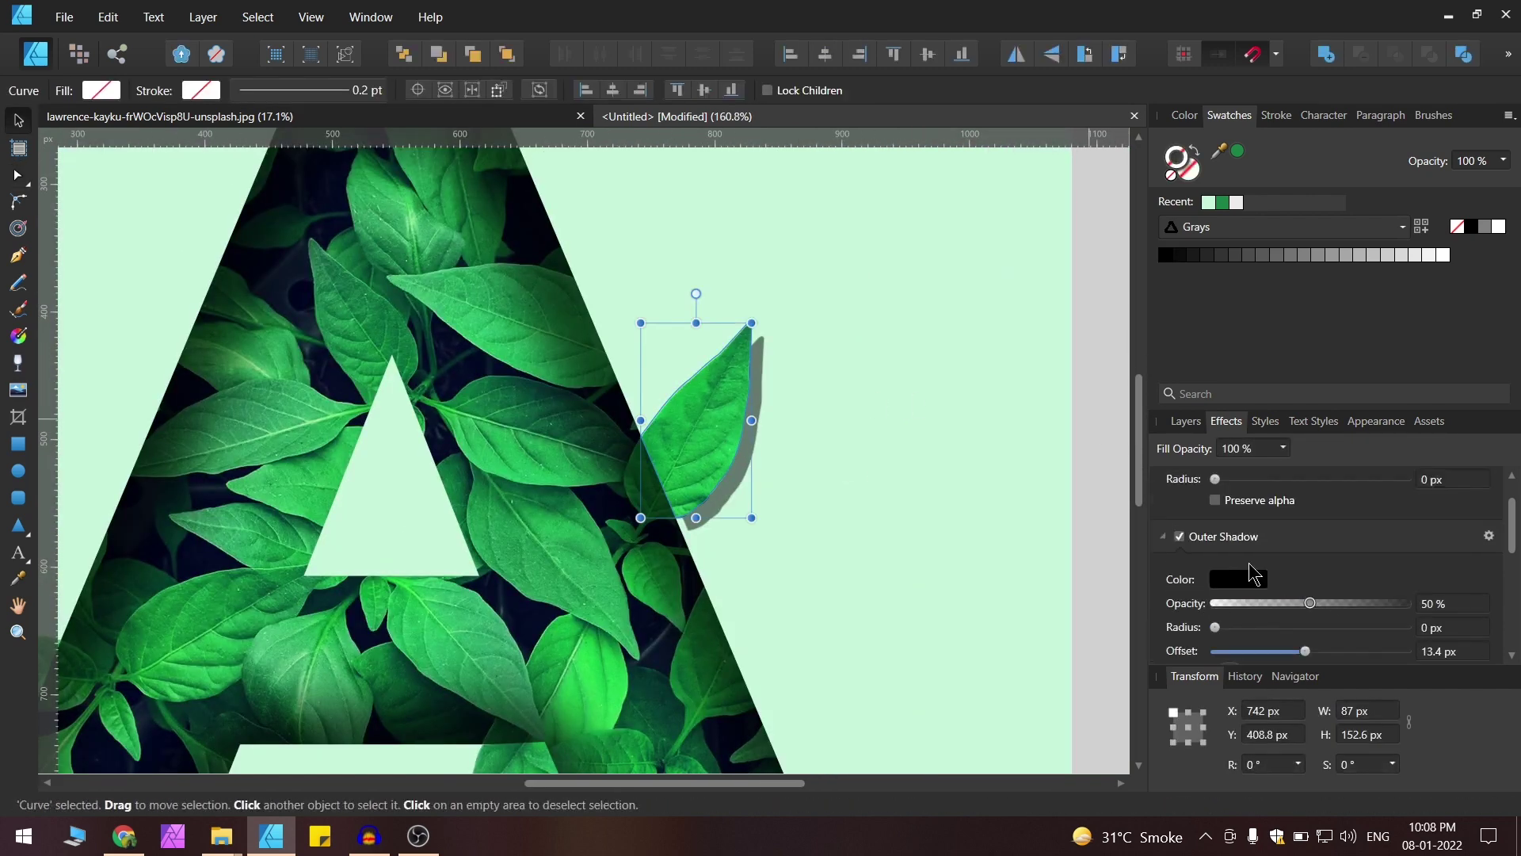
left_click(1179, 537)
left_click(744, 447)
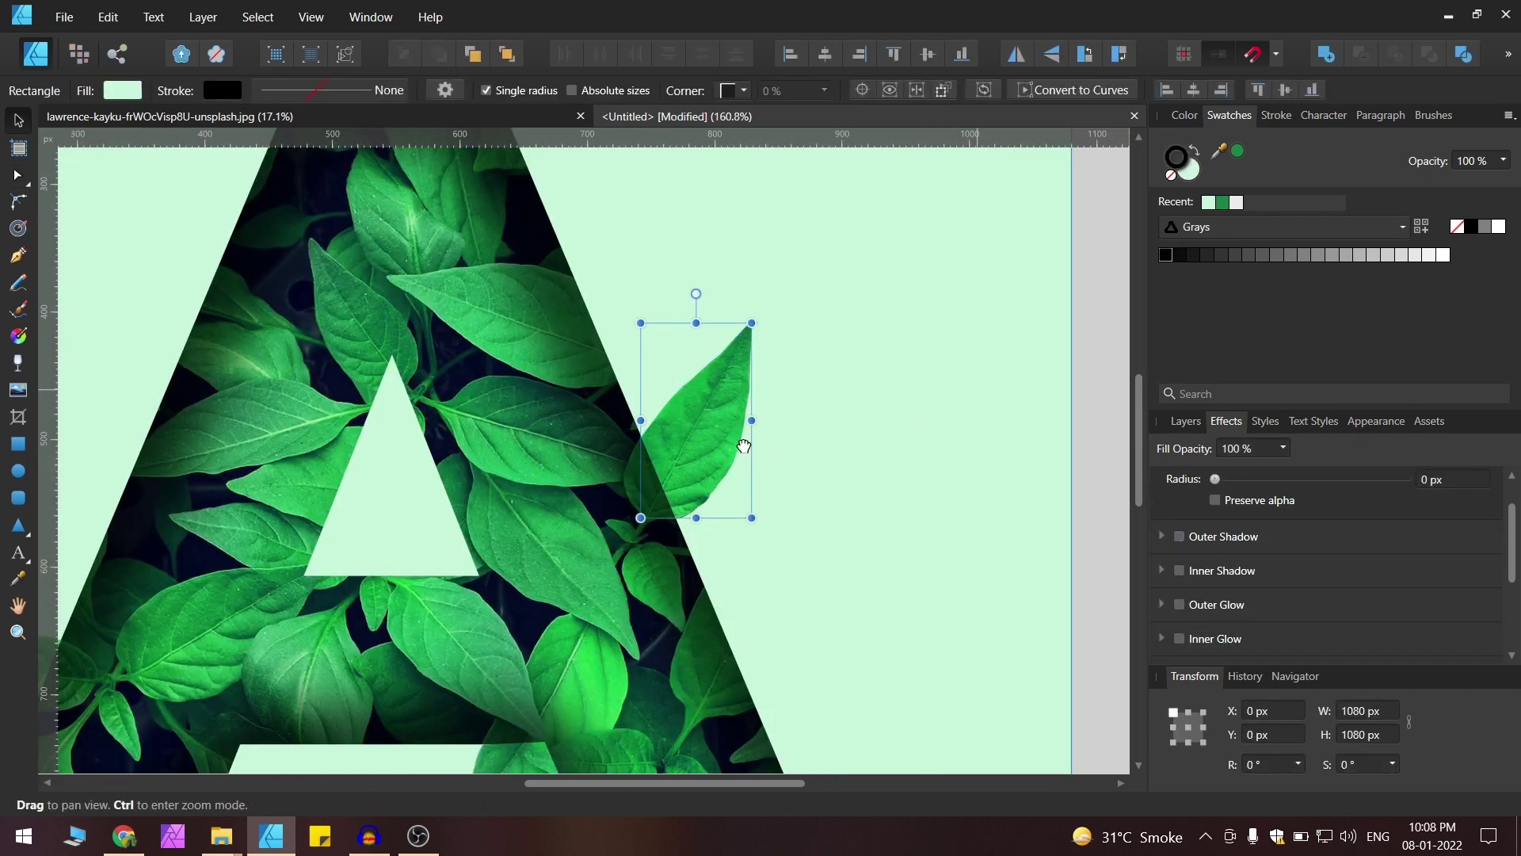
Duplicate the right leaf and place the copy along the letter's edge at about X 750.9 px, Y 430.5 px.
left_click_drag(744, 446, 785, 439)
scroll(785, 437, "down", 3)
left_click_drag(999, 416, 972, 441)
left_click_drag(1045, 301, 813, 487)
left_click(747, 450)
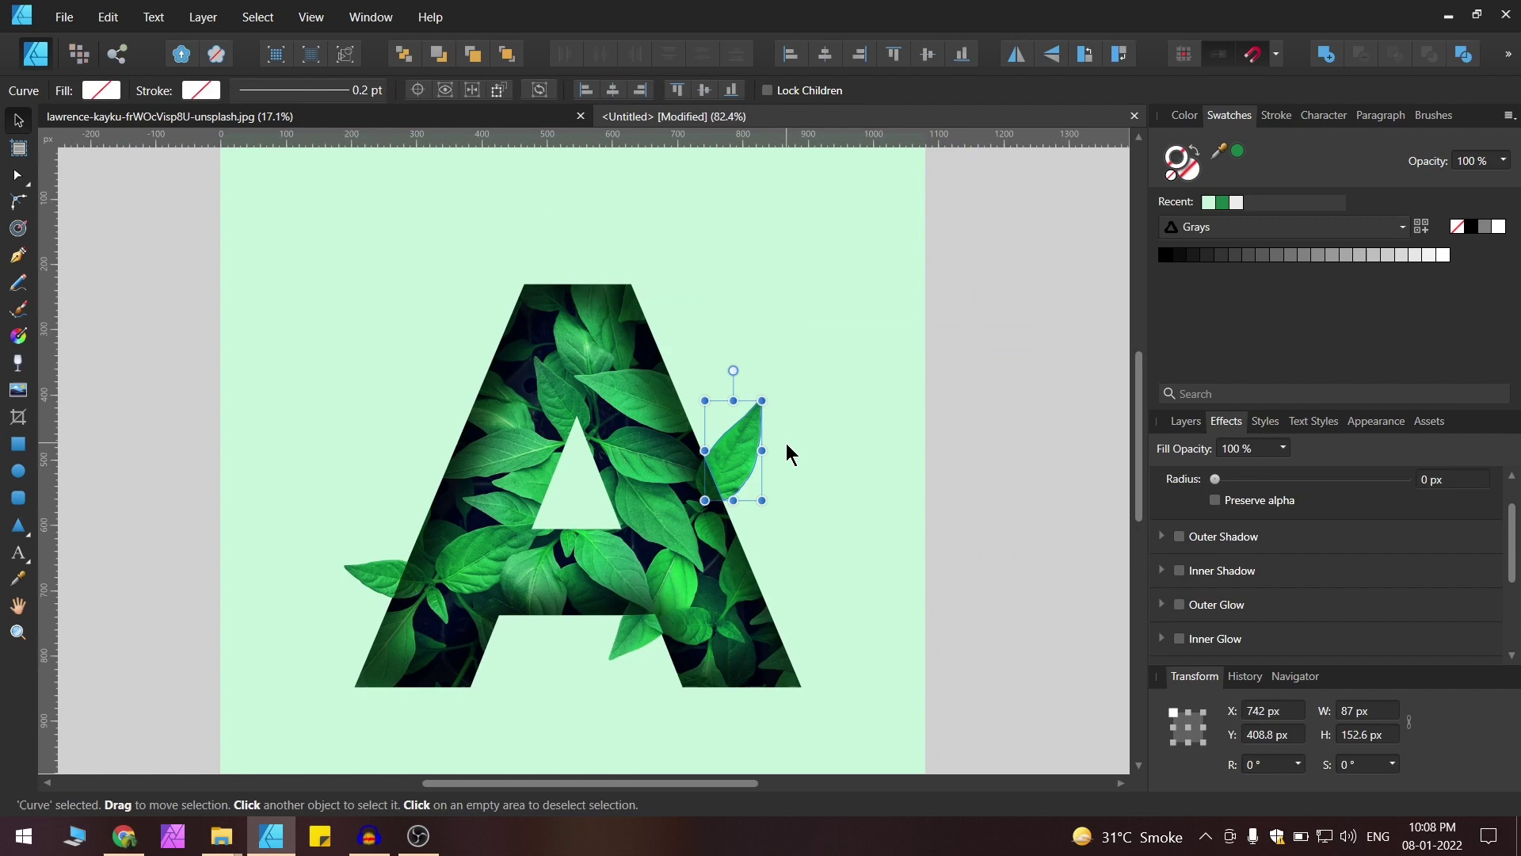
scroll(791, 455, "up", 3)
scroll(740, 509, "up", 2)
left_click_drag(639, 421, 665, 460)
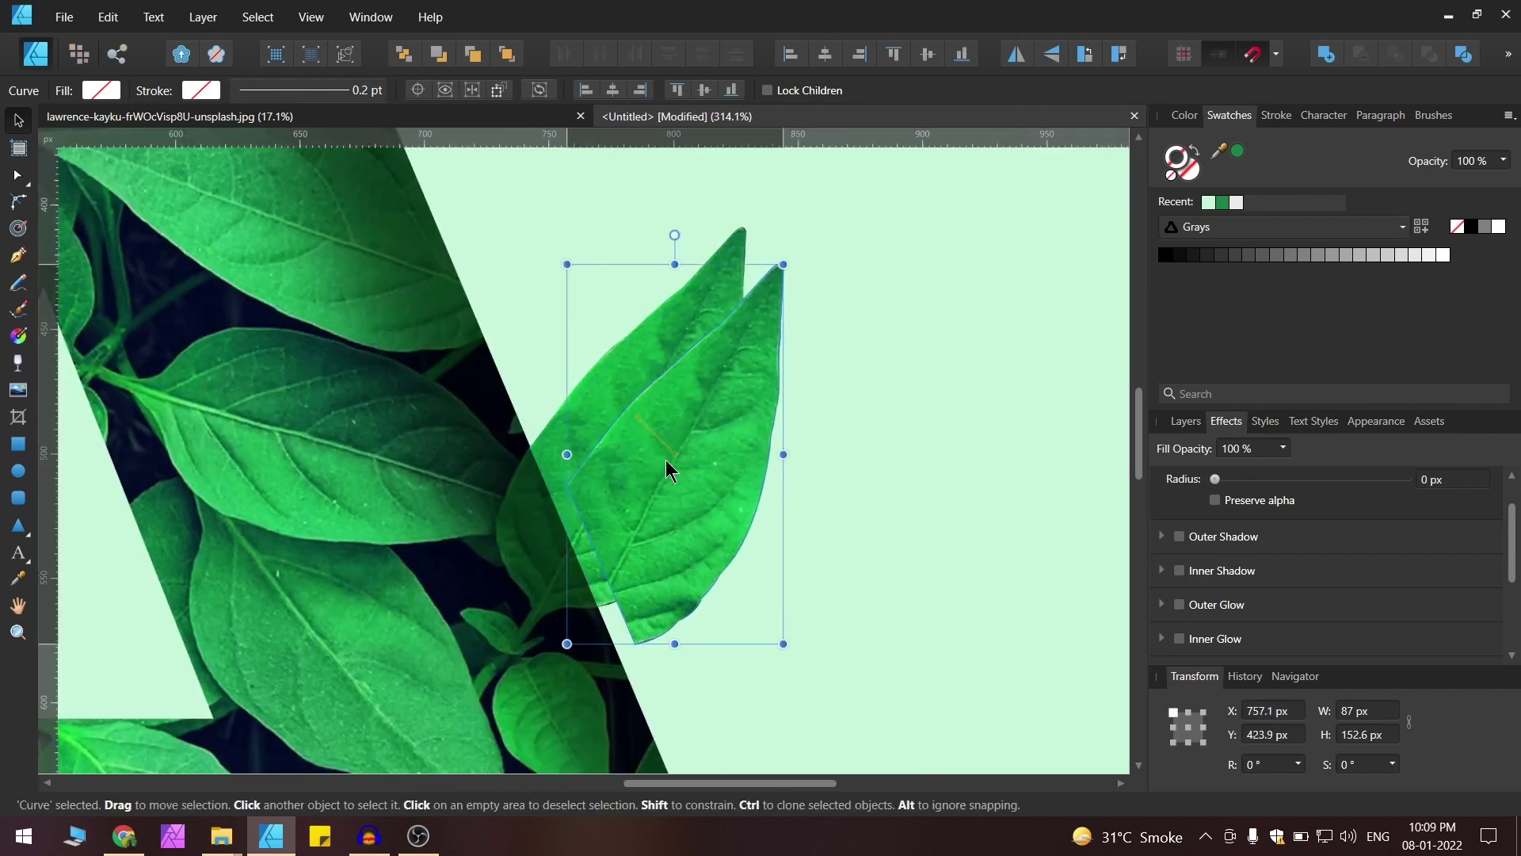
scroll(658, 559, "up", 3)
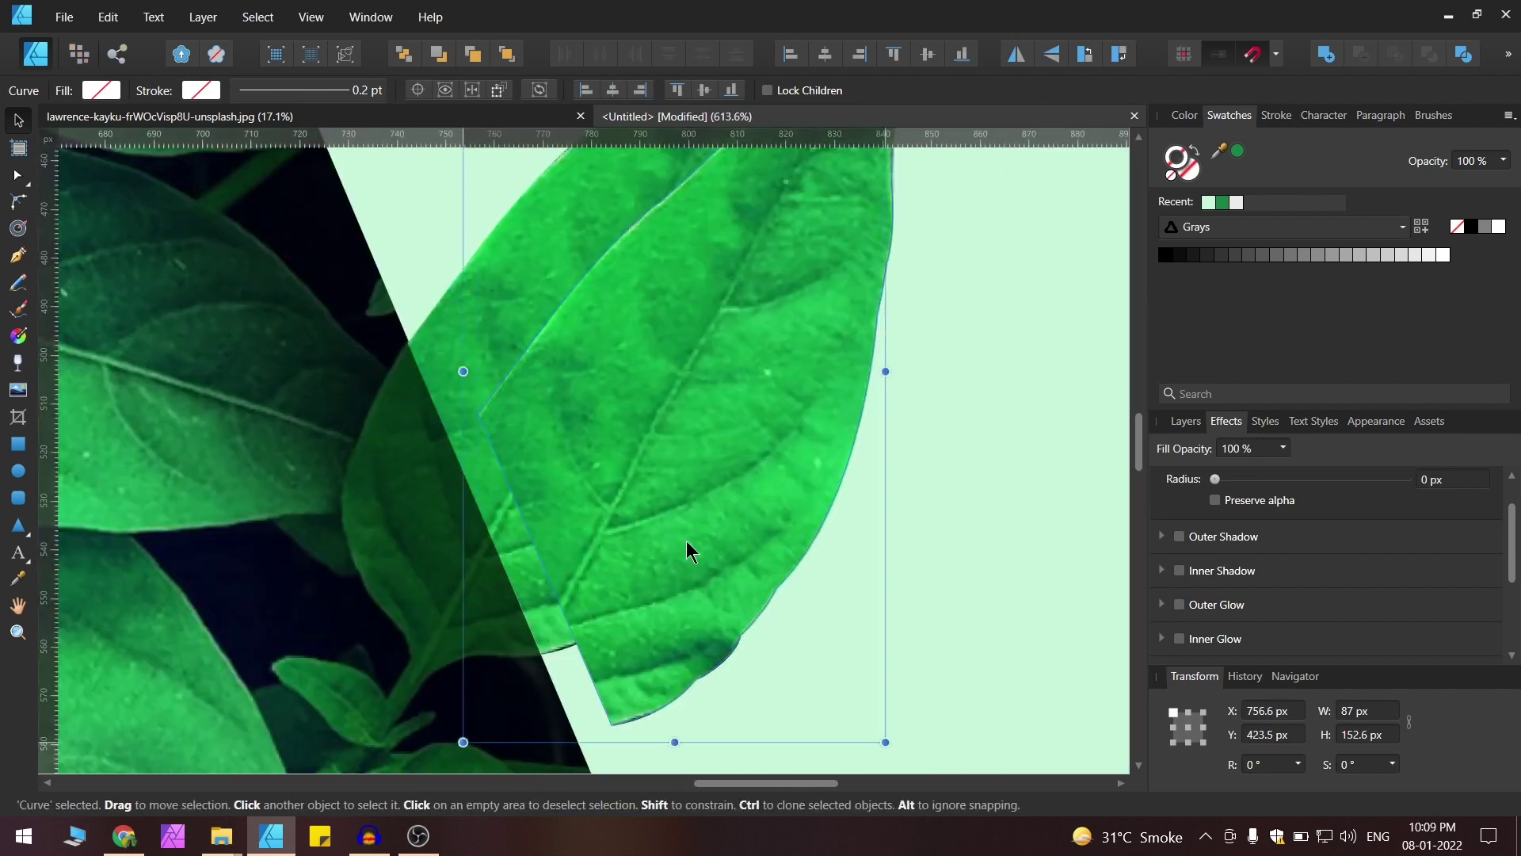
left_click_drag(686, 543, 678, 552)
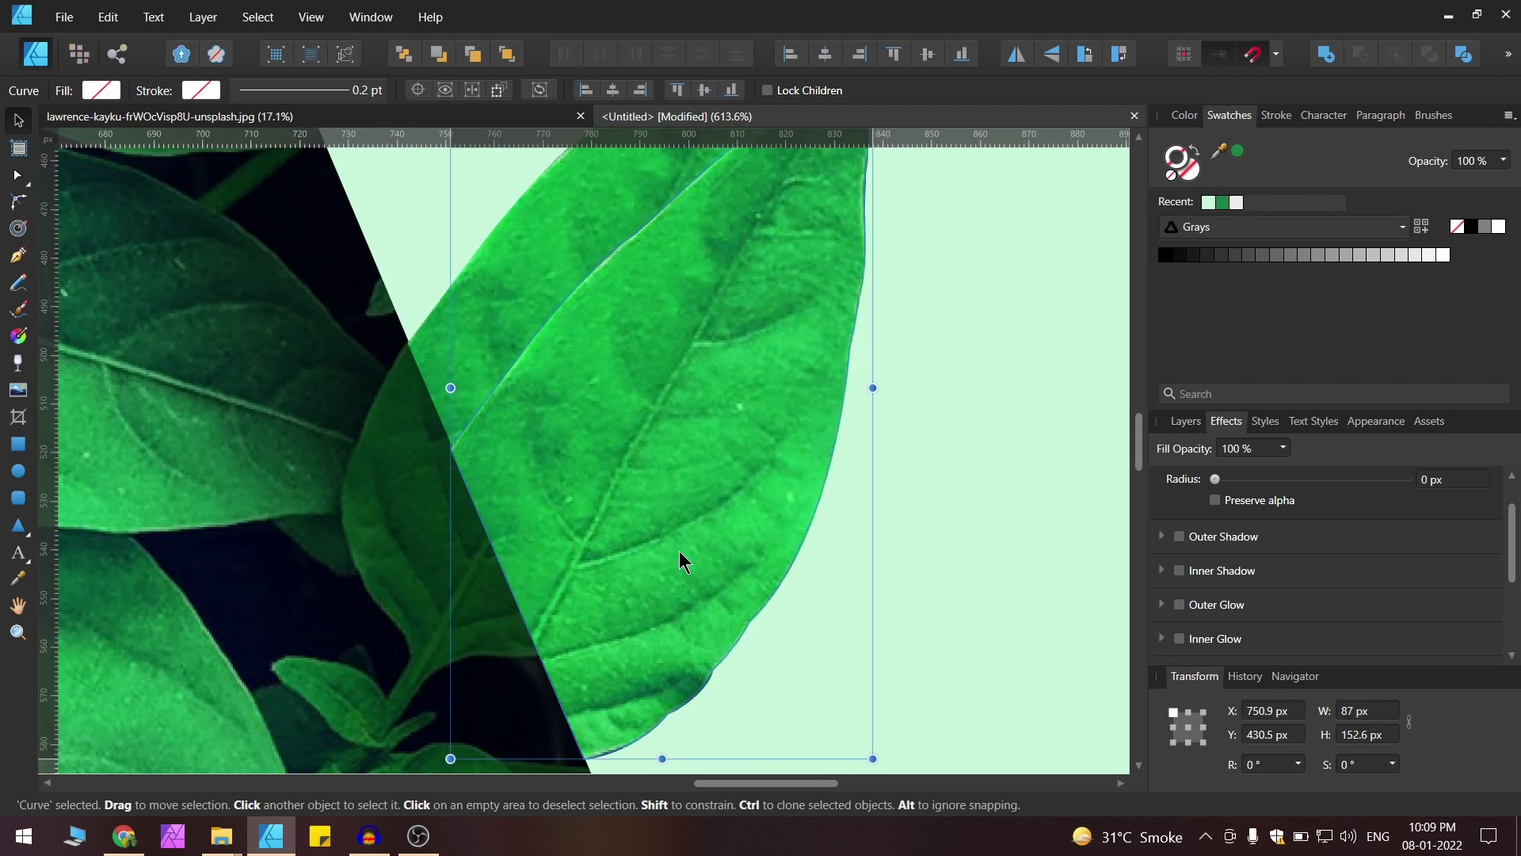
Remove the photo nested inside the duplicated leaf, keeping its empty curve.
scroll(715, 531, "down", 3)
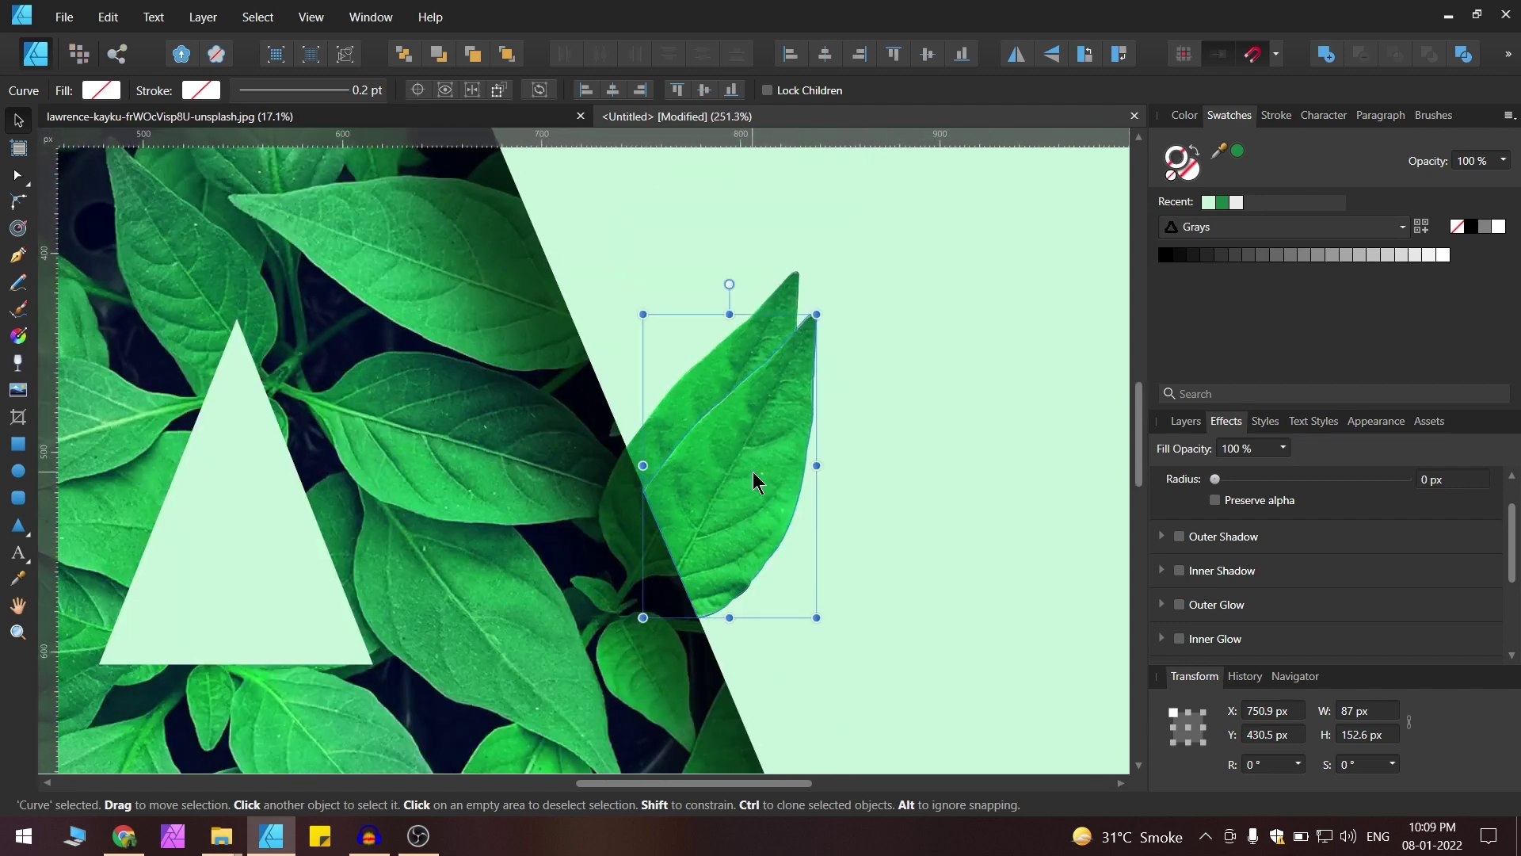
left_click(753, 473)
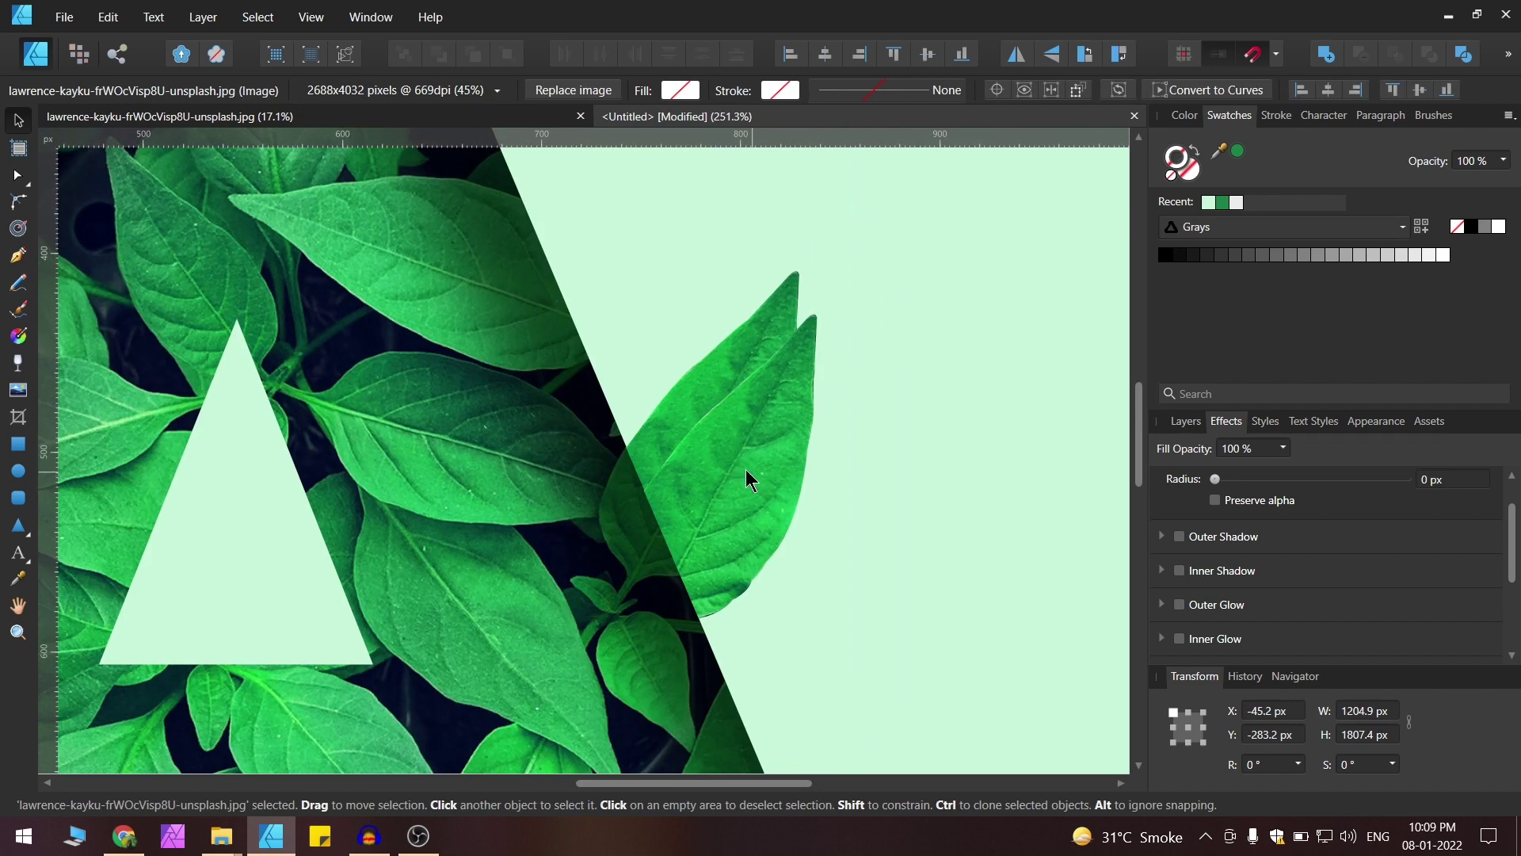
scroll(746, 476, "down", 5)
scroll(819, 507, "up", 3)
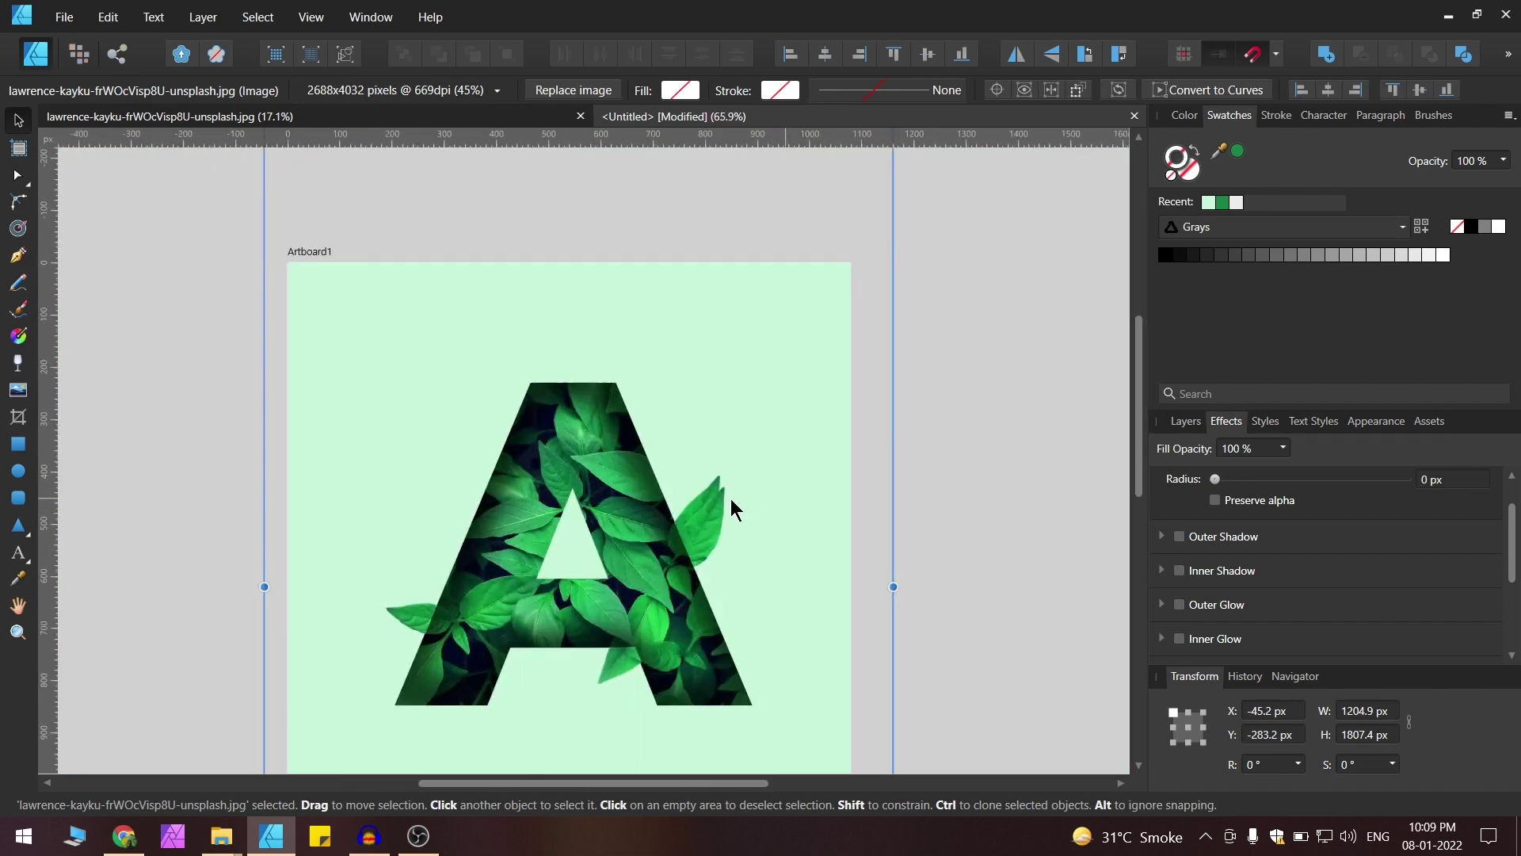
scroll(730, 498, "down", 2)
left_click_drag(719, 538, 724, 534)
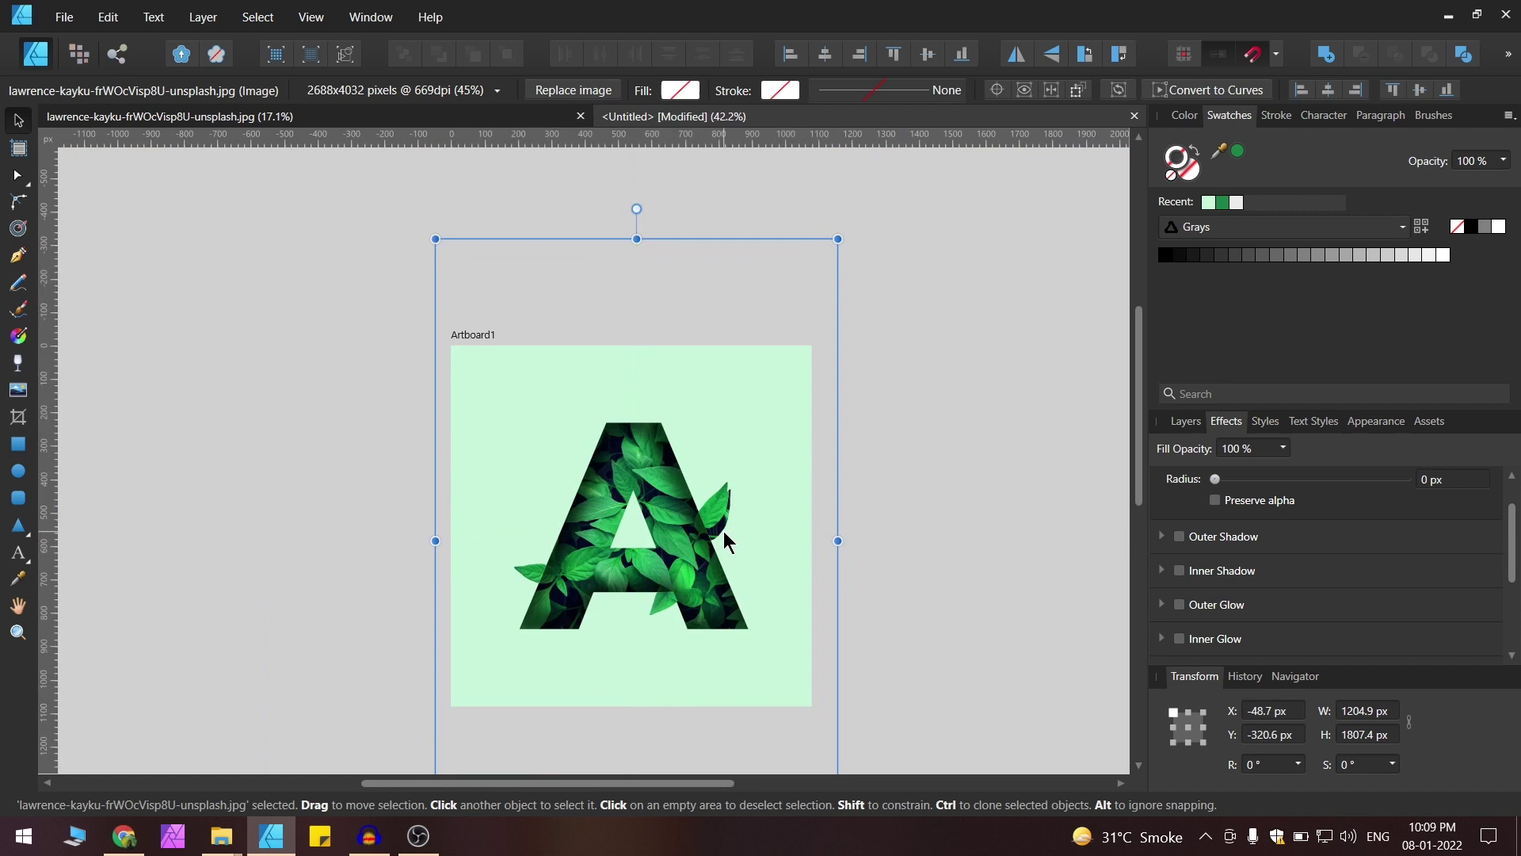
left_click(721, 529)
scroll(715, 526, "up", 4)
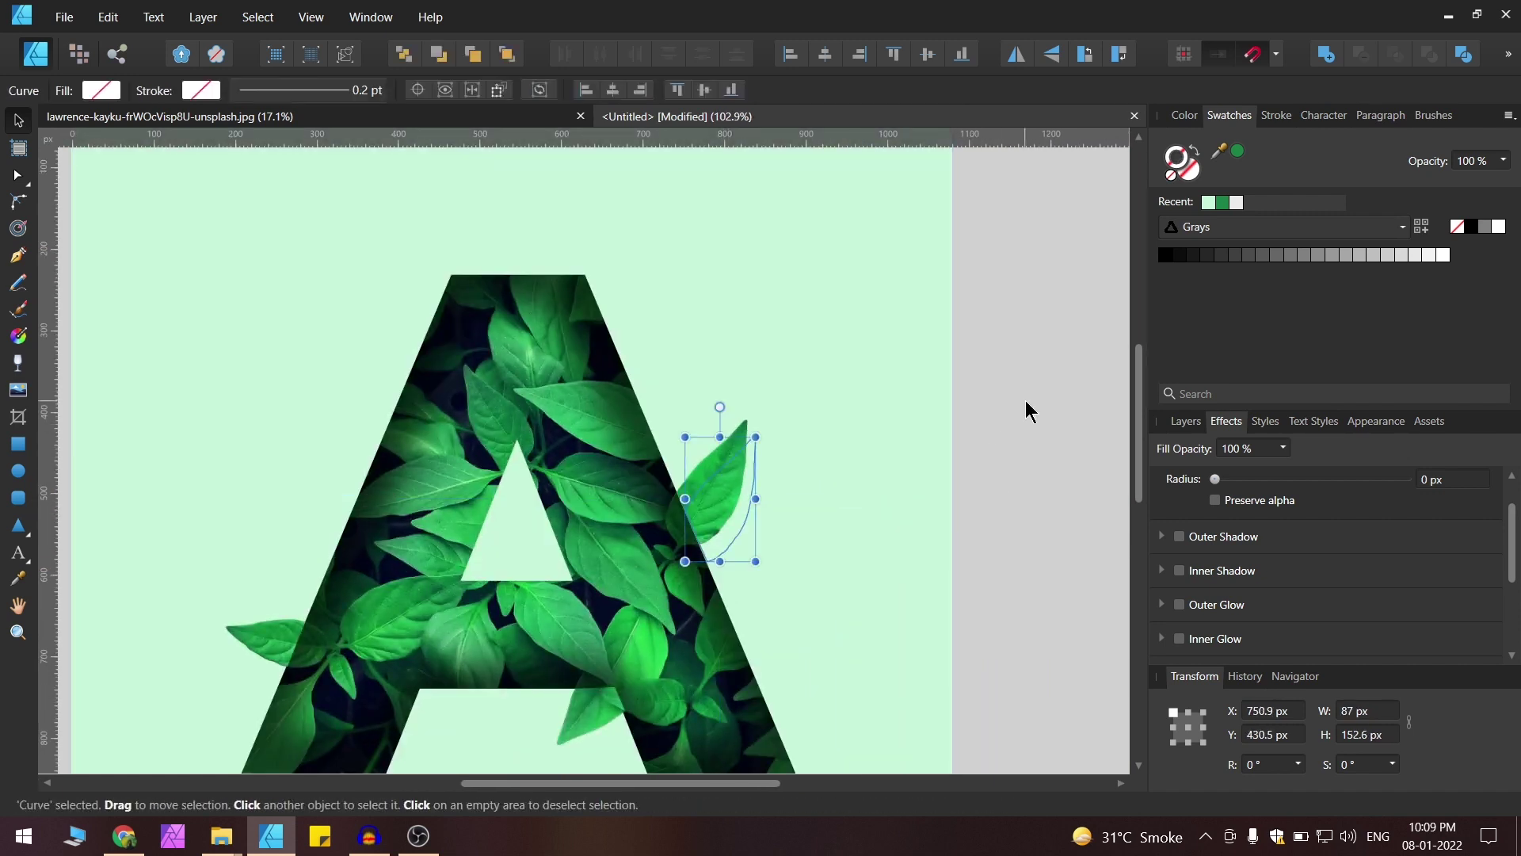
Select the emptied leaf curve and fill it with black.
left_click(1025, 398)
left_click(717, 491)
scroll(990, 497, "up", 2)
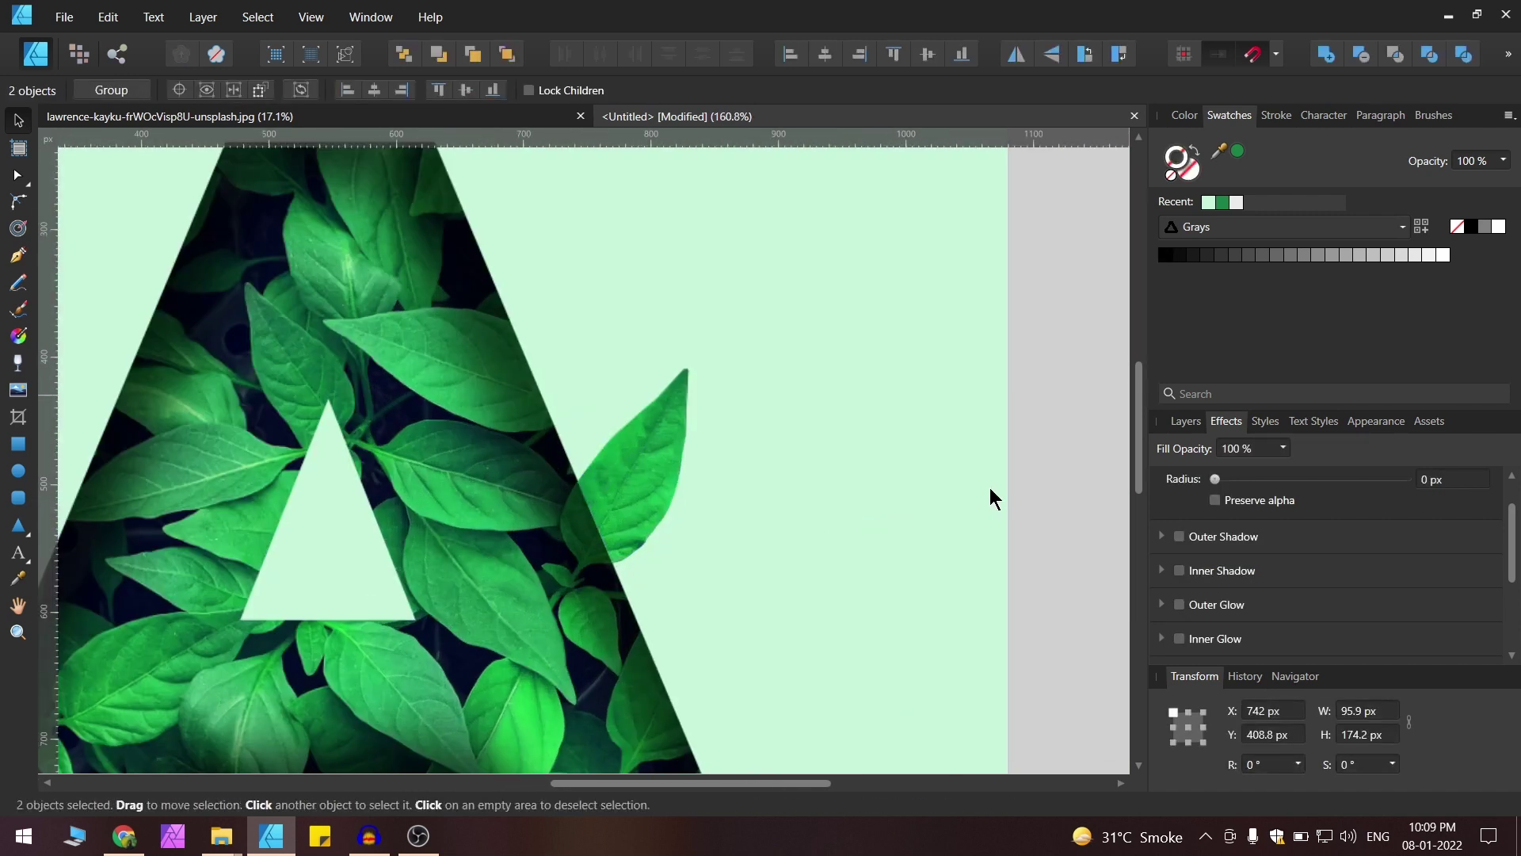
left_click_drag(1045, 362, 587, 663)
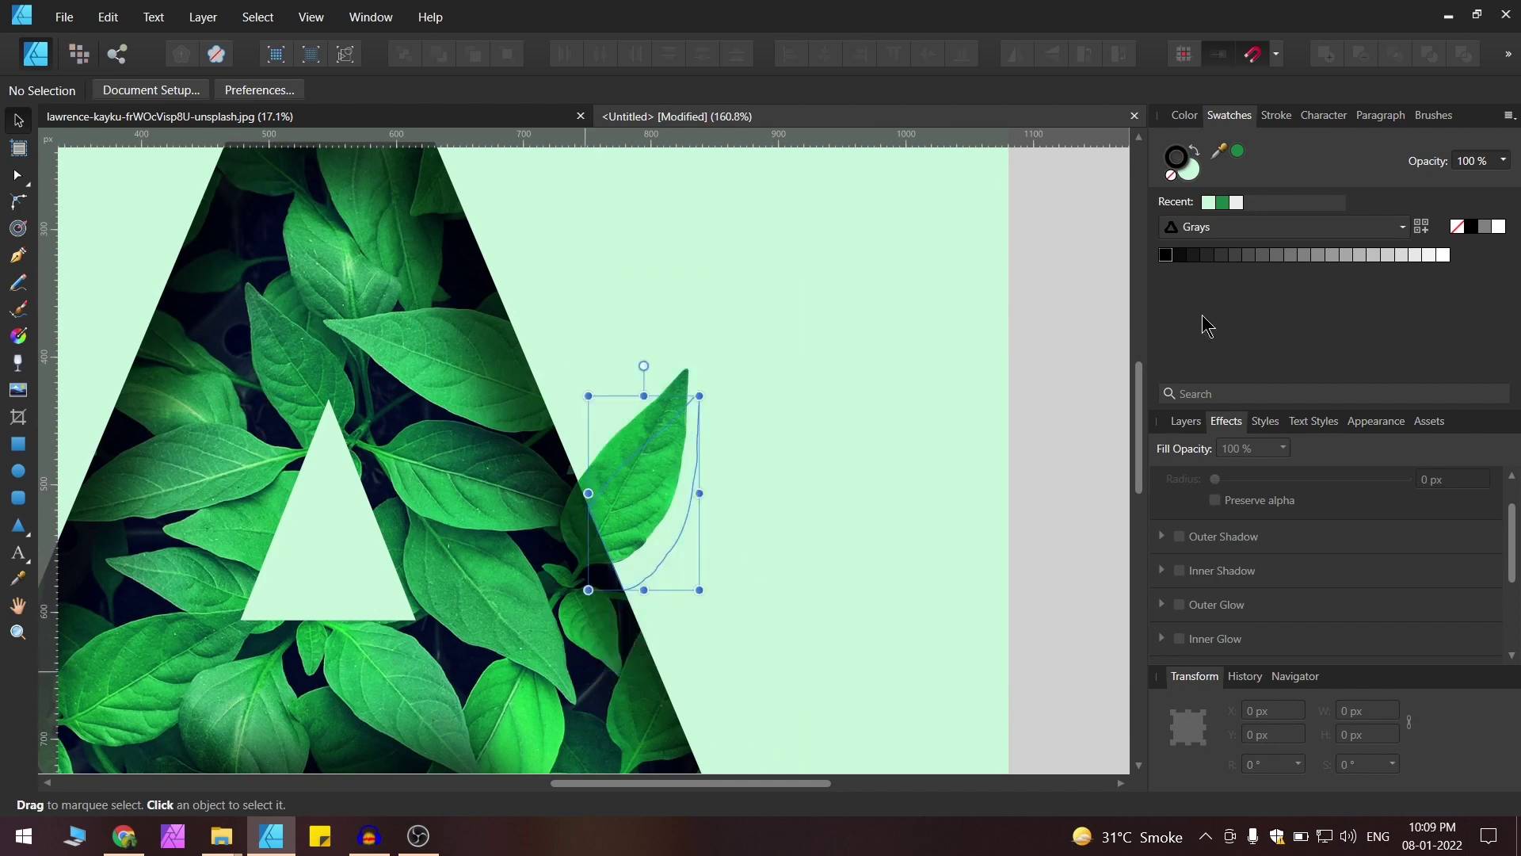
left_click(1165, 254)
Apply a Gaussian Blur of 8.4 px to the black leaf shape and move it to about X 745.3 px, Y 441.7 px.
scroll(682, 599, "up", 2)
scroll(1434, 581, "up", 1)
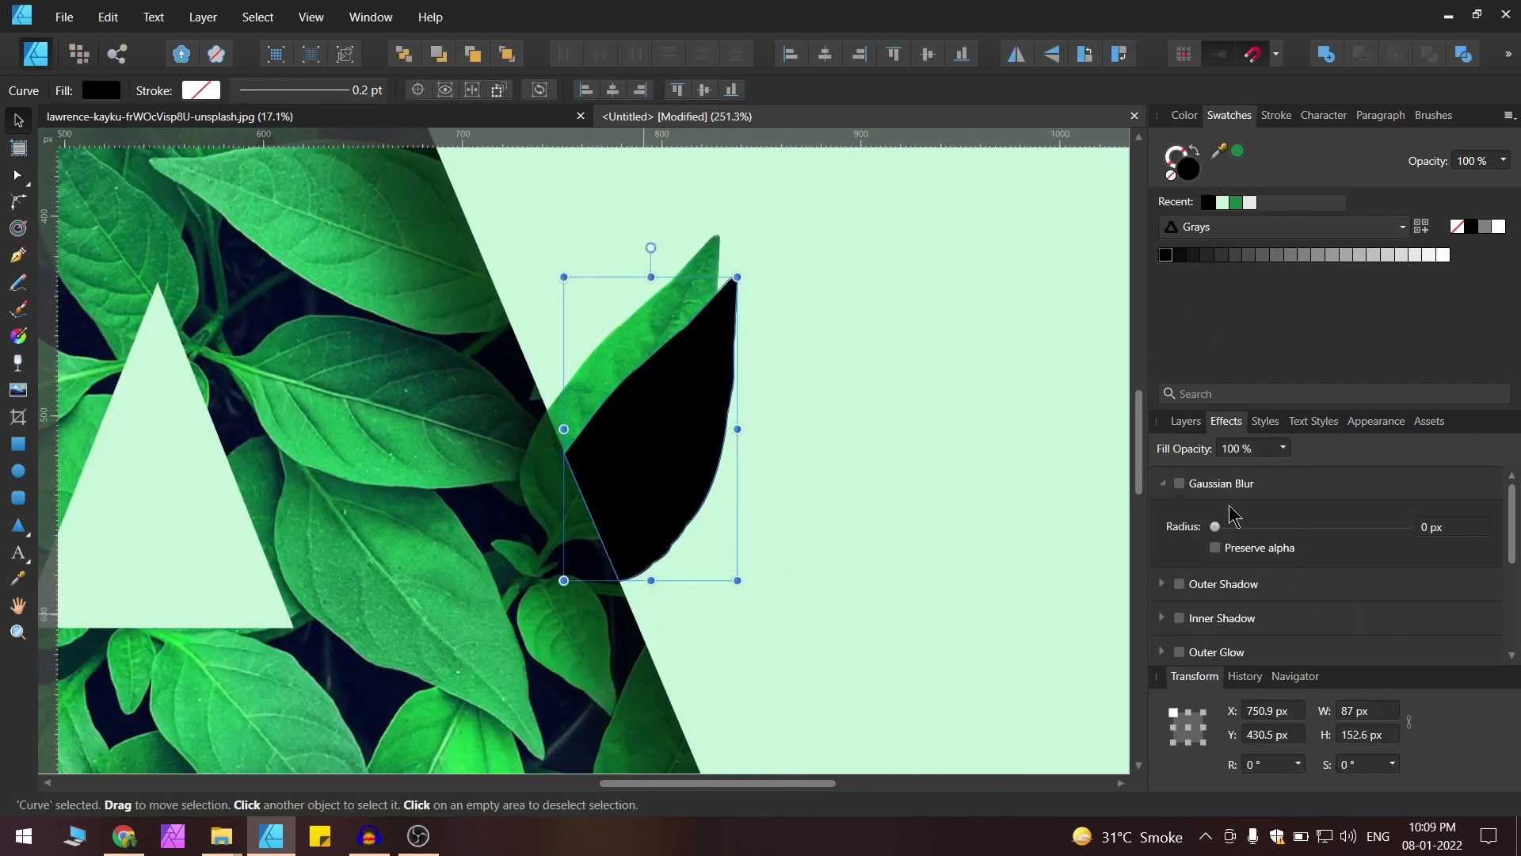
left_click_drag(1216, 529, 1292, 529)
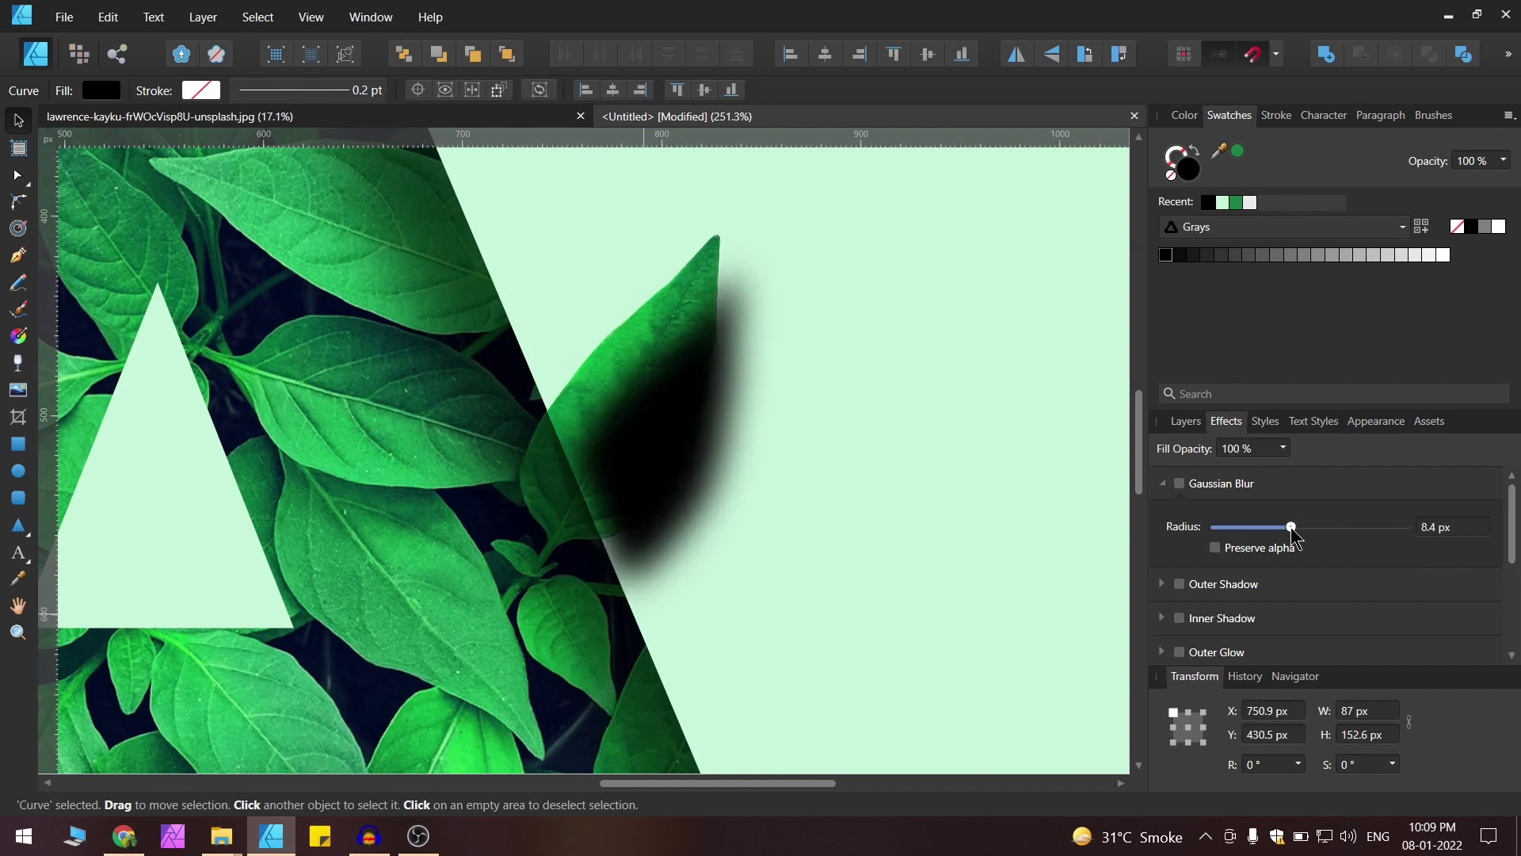
scroll(662, 530, "up", 2)
mouse_move(660, 521)
left_mouse_down()
mouse_move(686, 514)
mouse_move(673, 523)
left_mouse_up()
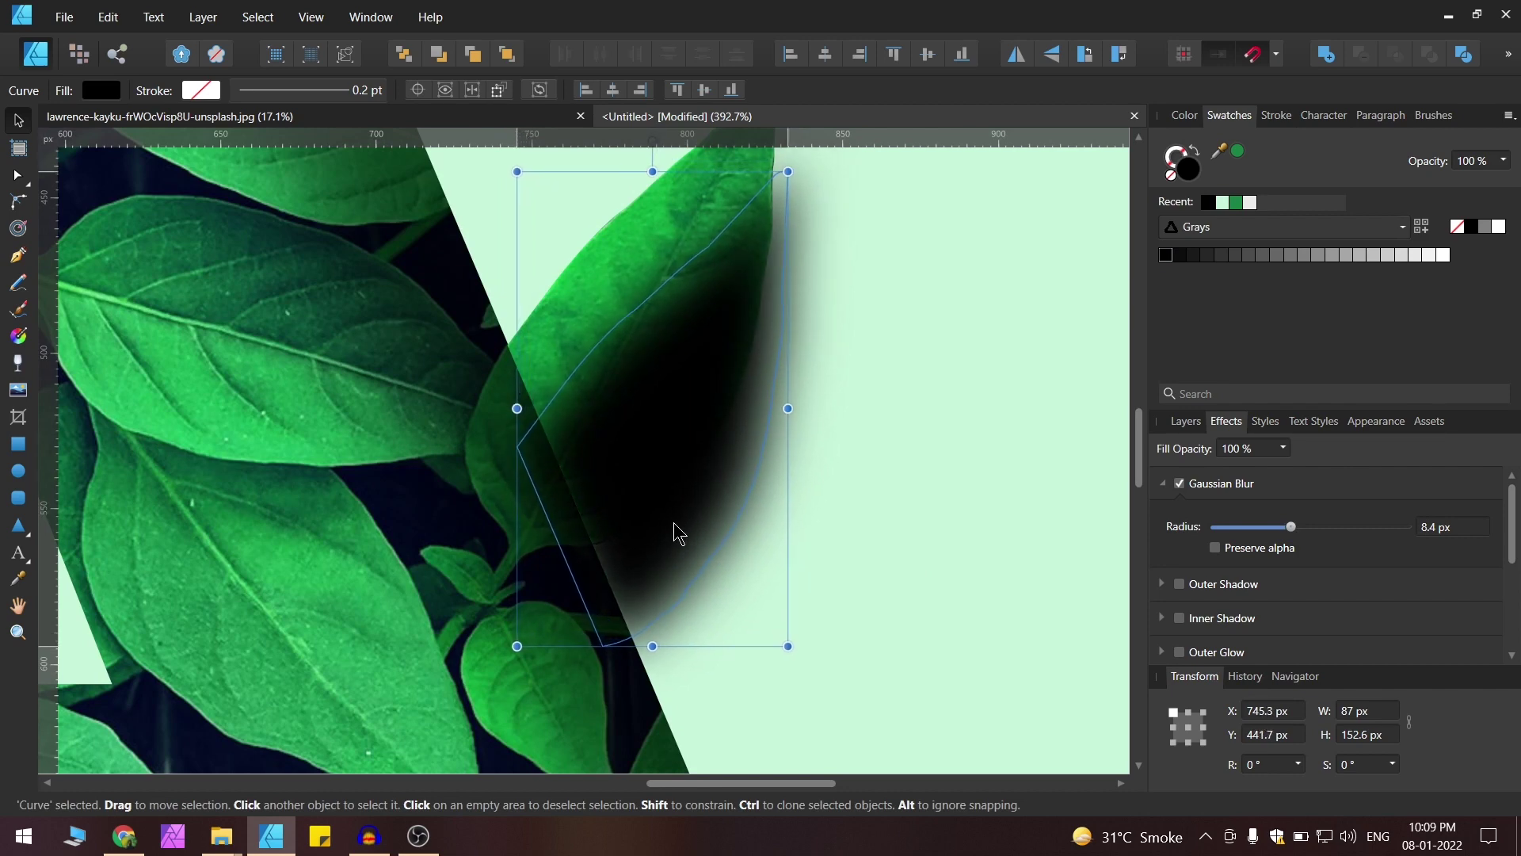
Place the blurred black shape behind the right leaf but in front of the background rectangle.
scroll(673, 521, "down", 5)
scroll(748, 416, "up", 3)
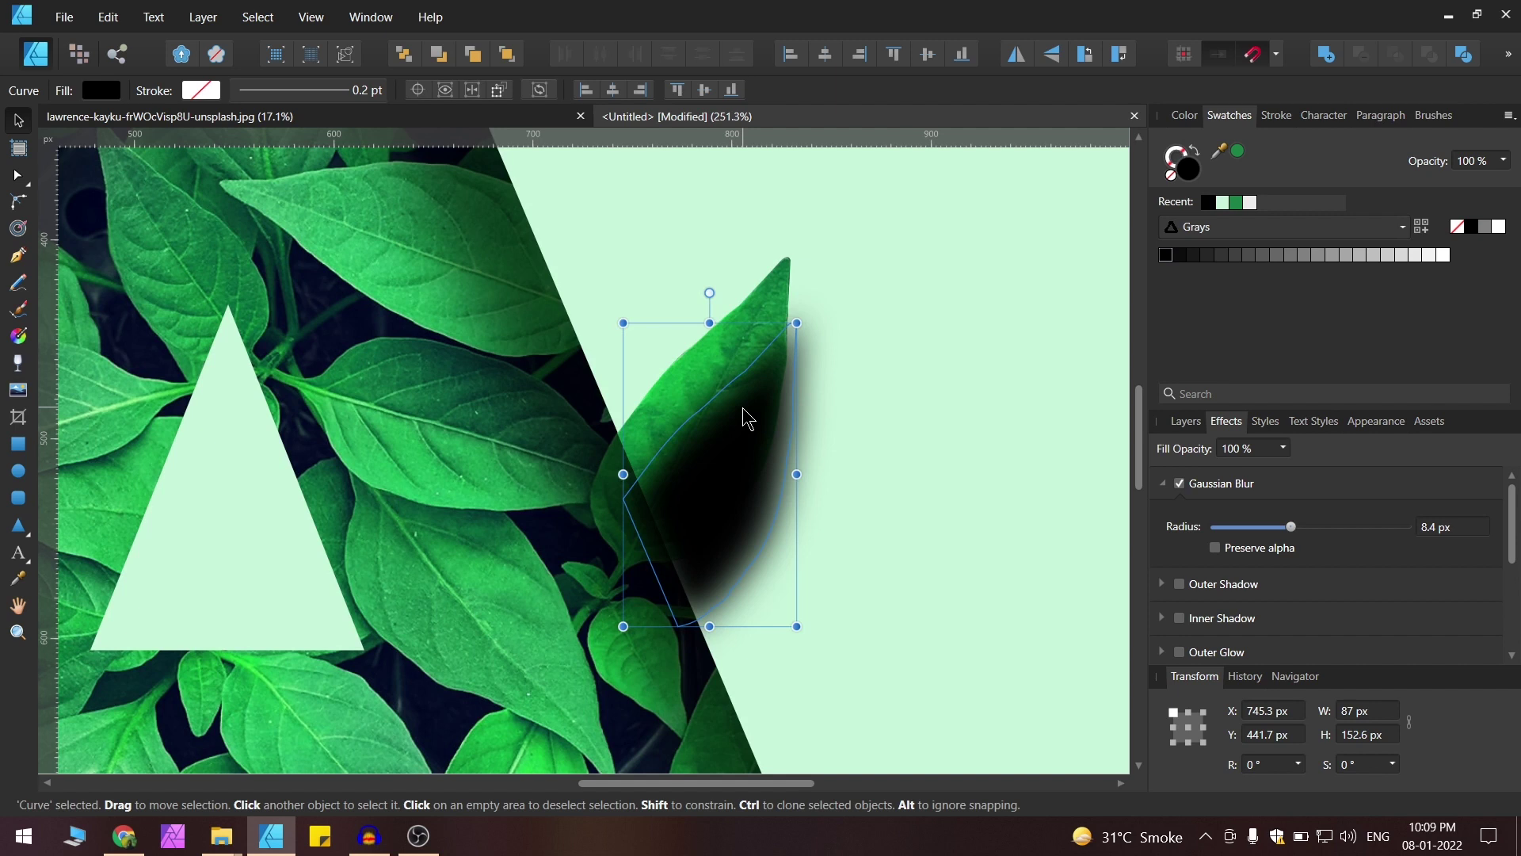
key("ctrl+bracketleft")
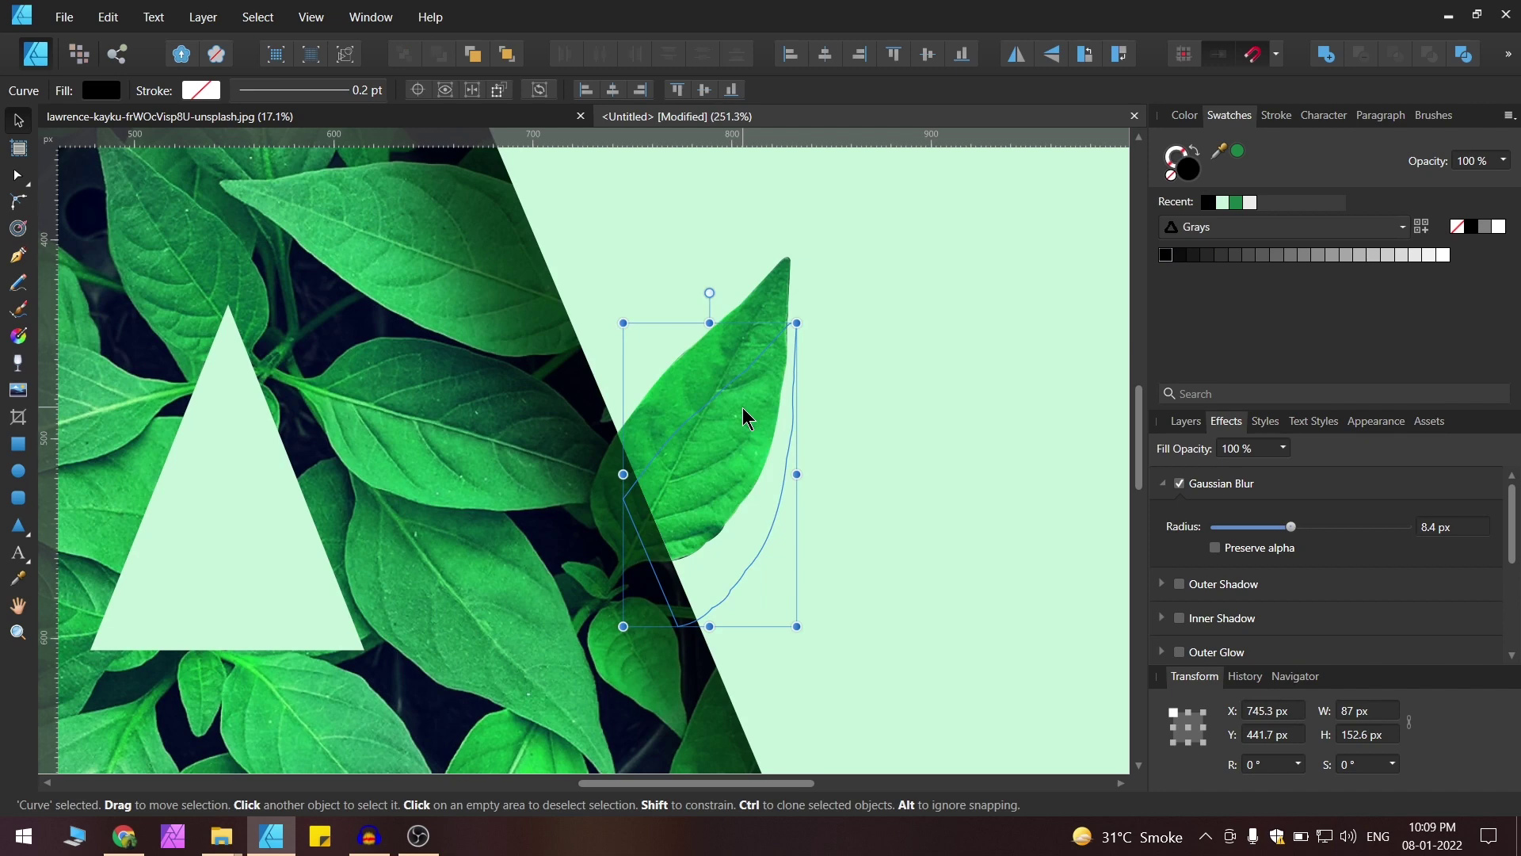
key("ctrl+bracketright")
scroll(820, 377, "down", 5)
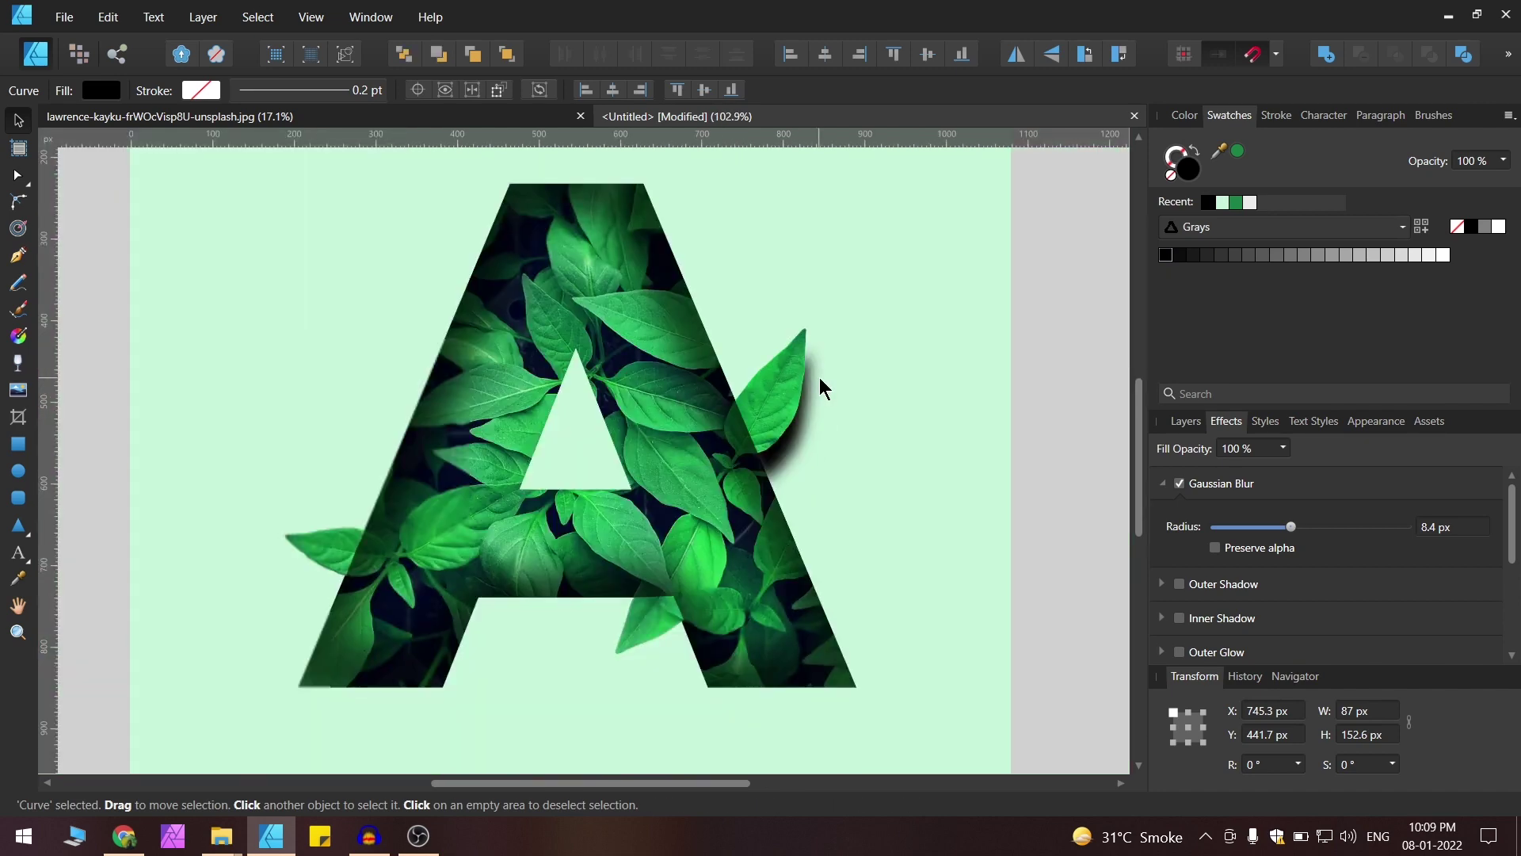
left_click_drag(838, 428, 771, 420)
scroll(719, 419, "up", 5)
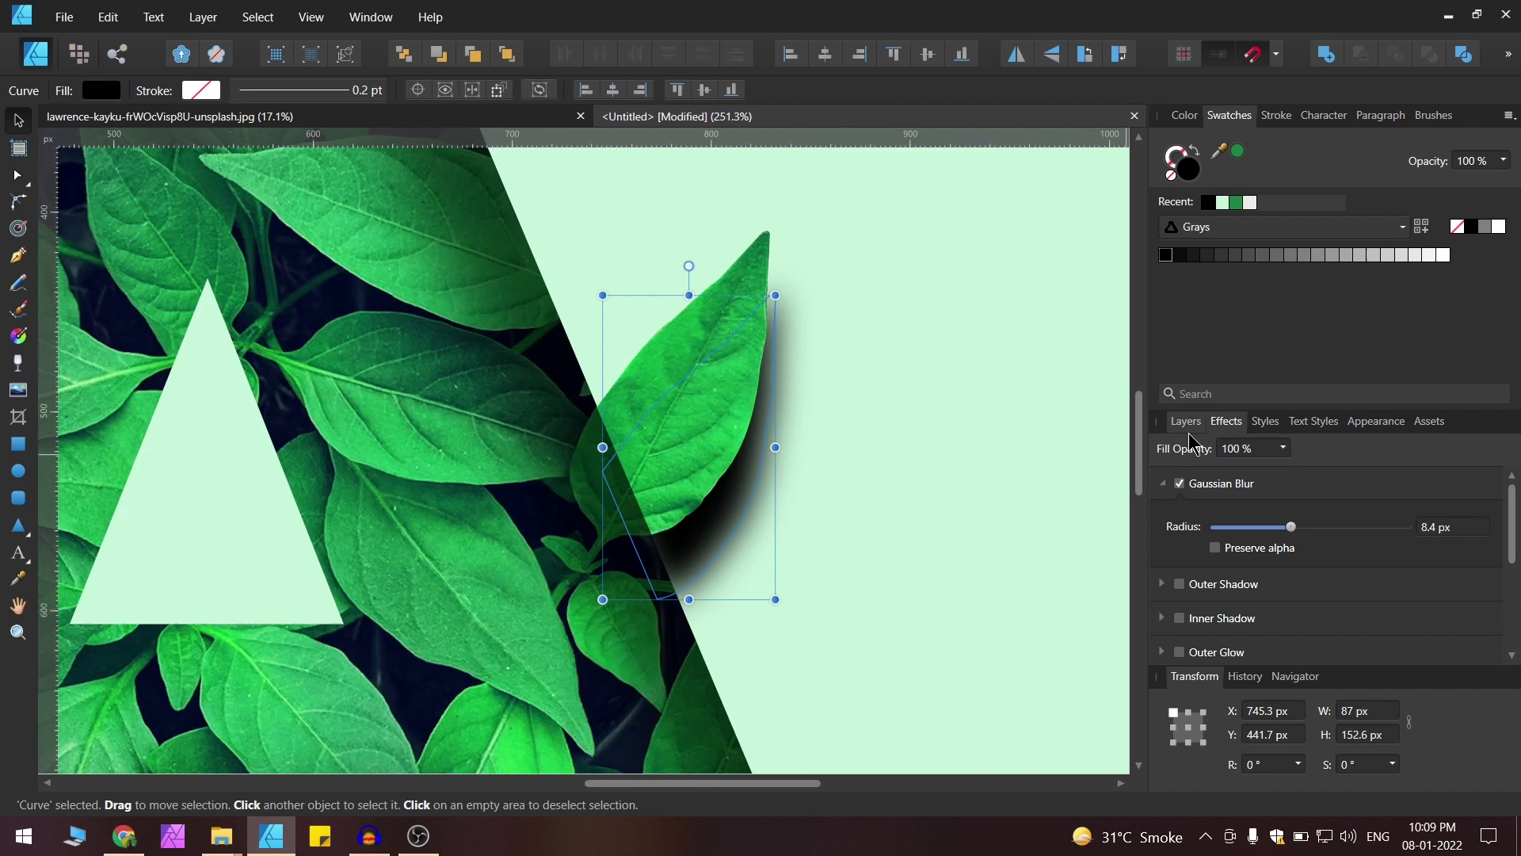
Lower the fill opacity of the blurred black shadow behind the right leaf to 48%.
scroll(673, 408, "up", 2)
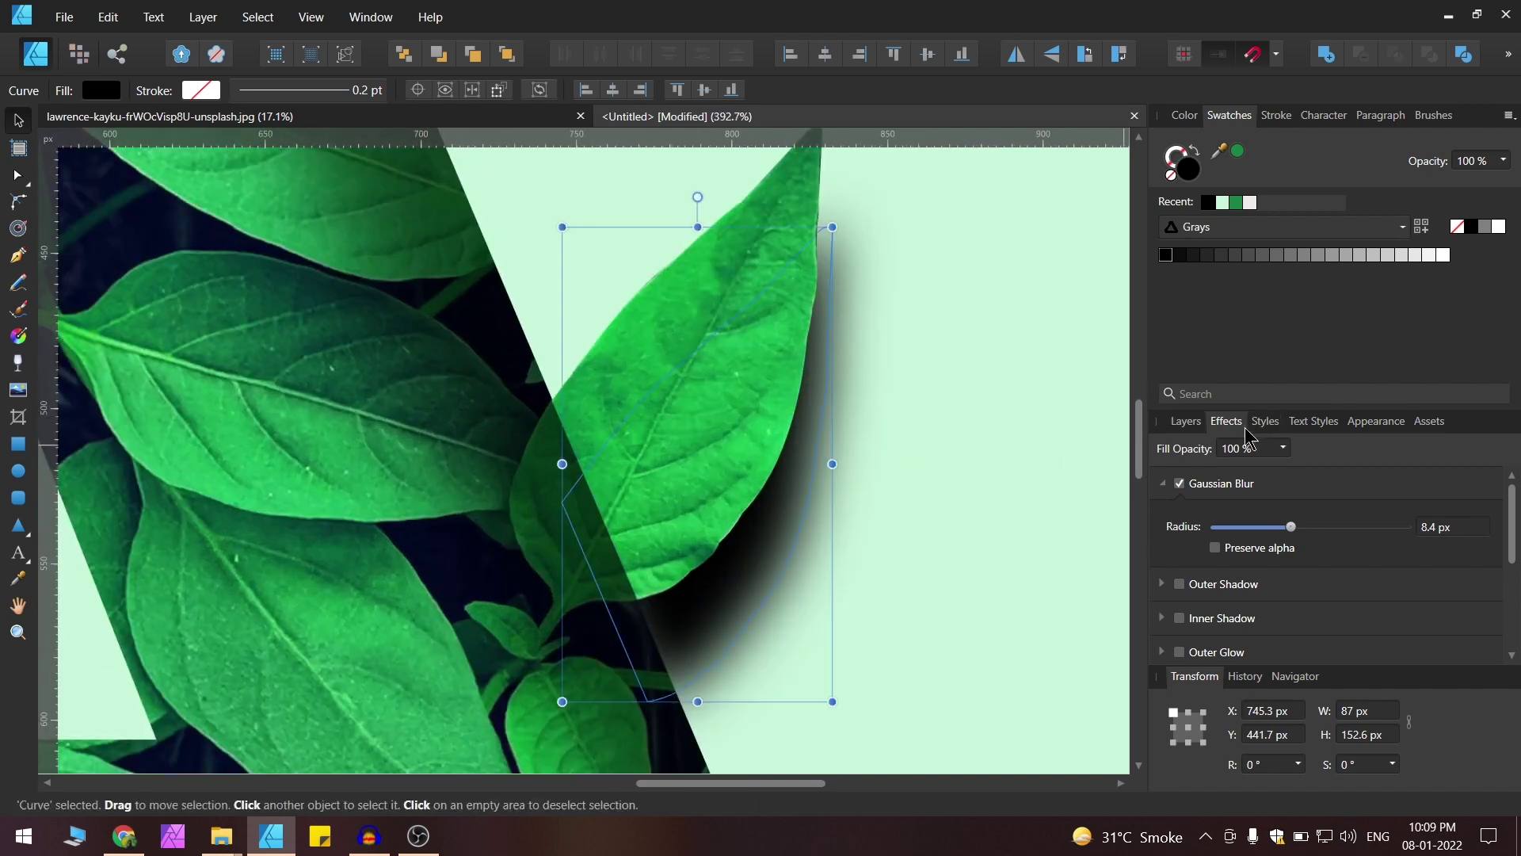
left_click(1281, 449)
left_click_drag(1291, 469, 1227, 489)
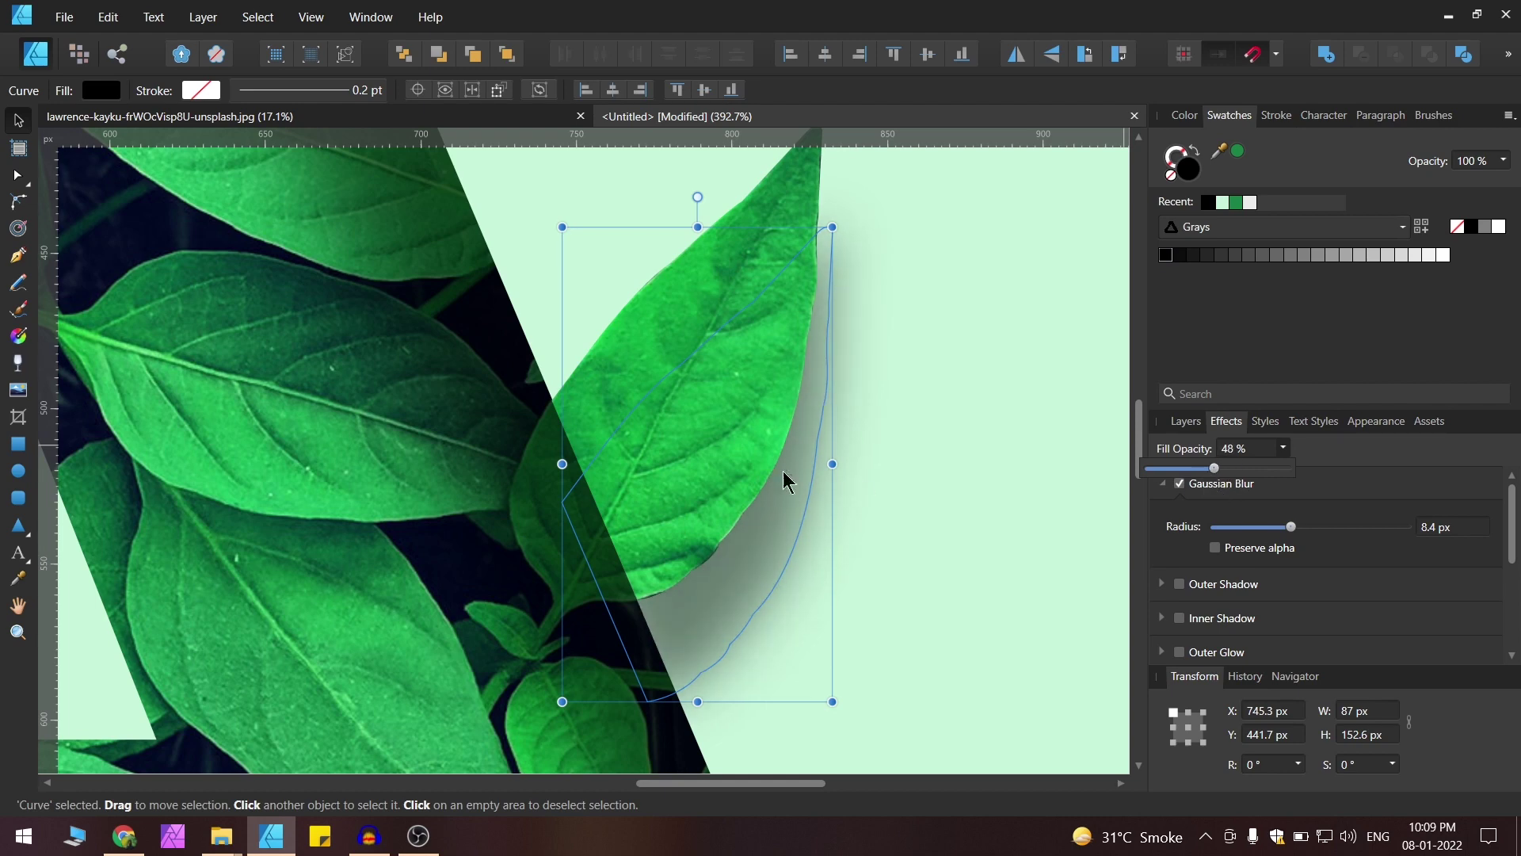
scroll(774, 434, "down", 5)
scroll(970, 442, "up", 5)
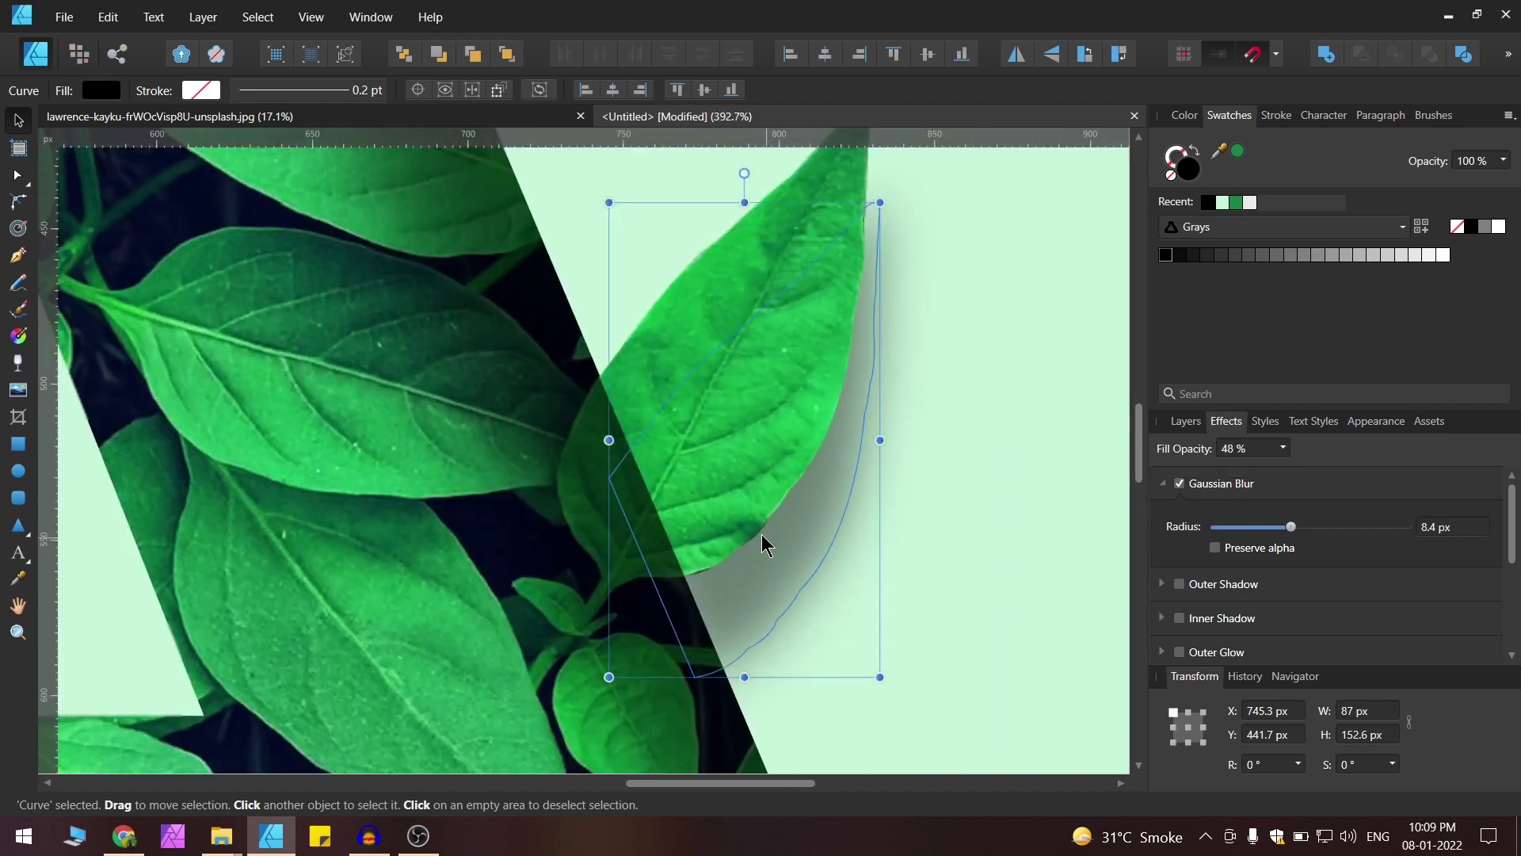
Rotate the right leaf's shadow to about -1.8° and reposition it to about X 744.8 px, Y 437.9 px.
left_click_drag(762, 534, 760, 525)
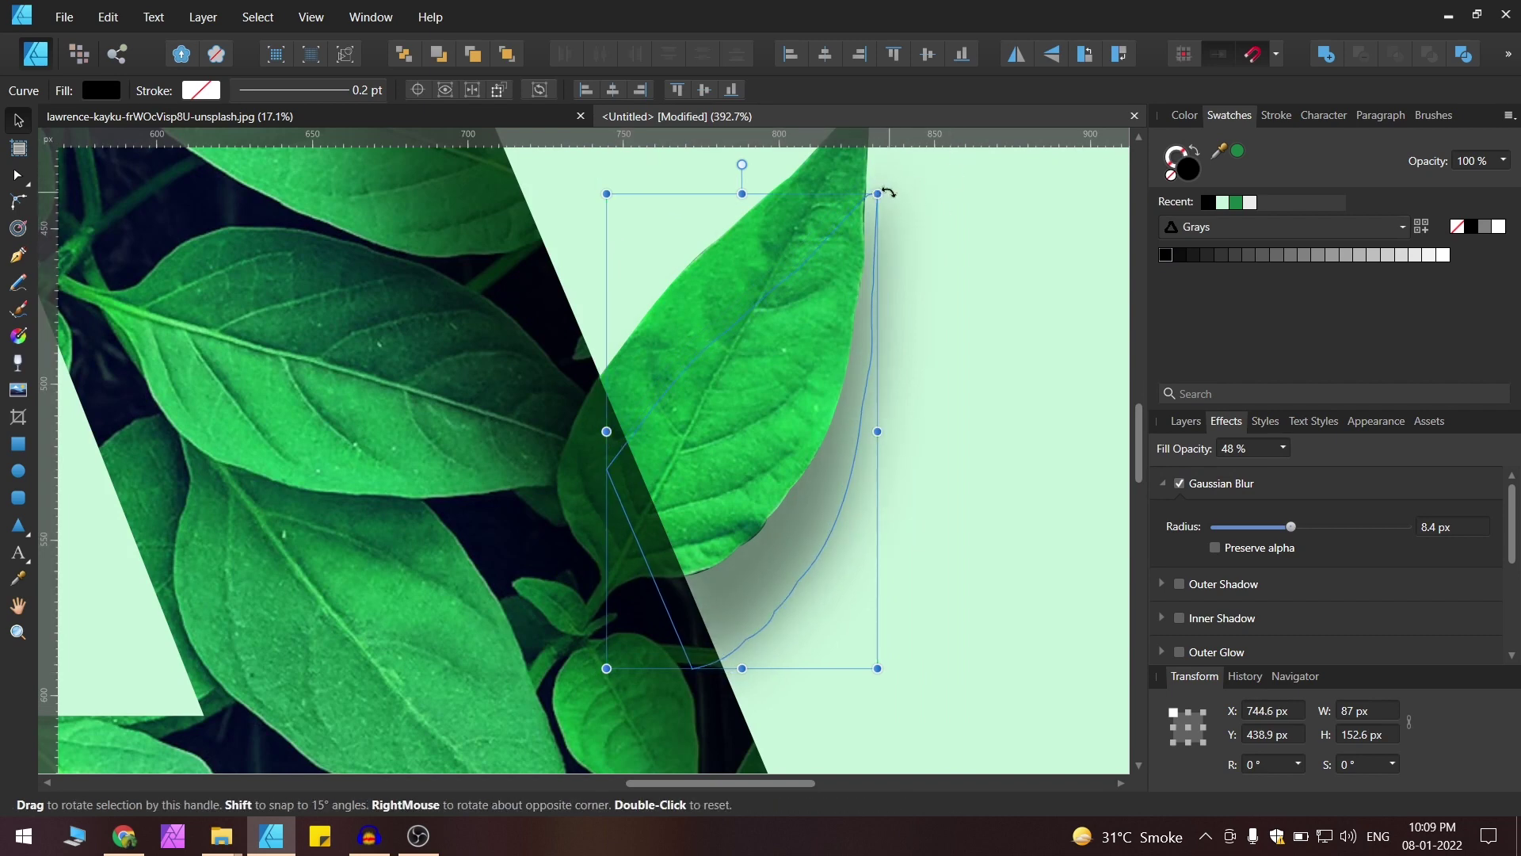
left_click_drag(885, 193, 887, 204)
scroll(789, 595, "up", 1)
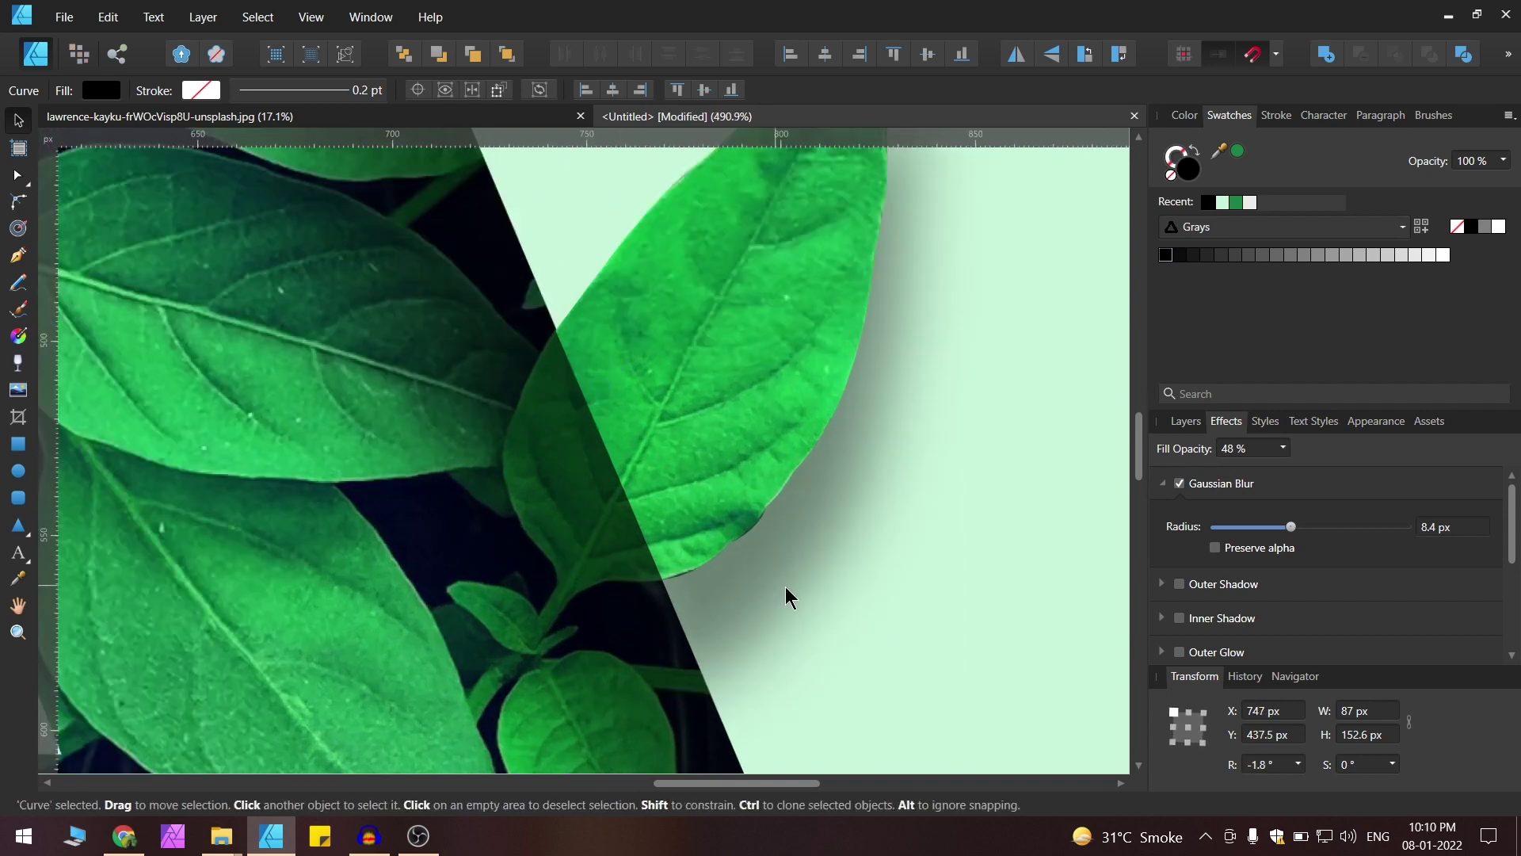
left_click_drag(786, 587, 777, 588)
scroll(778, 523, "down", 8)
key("space")
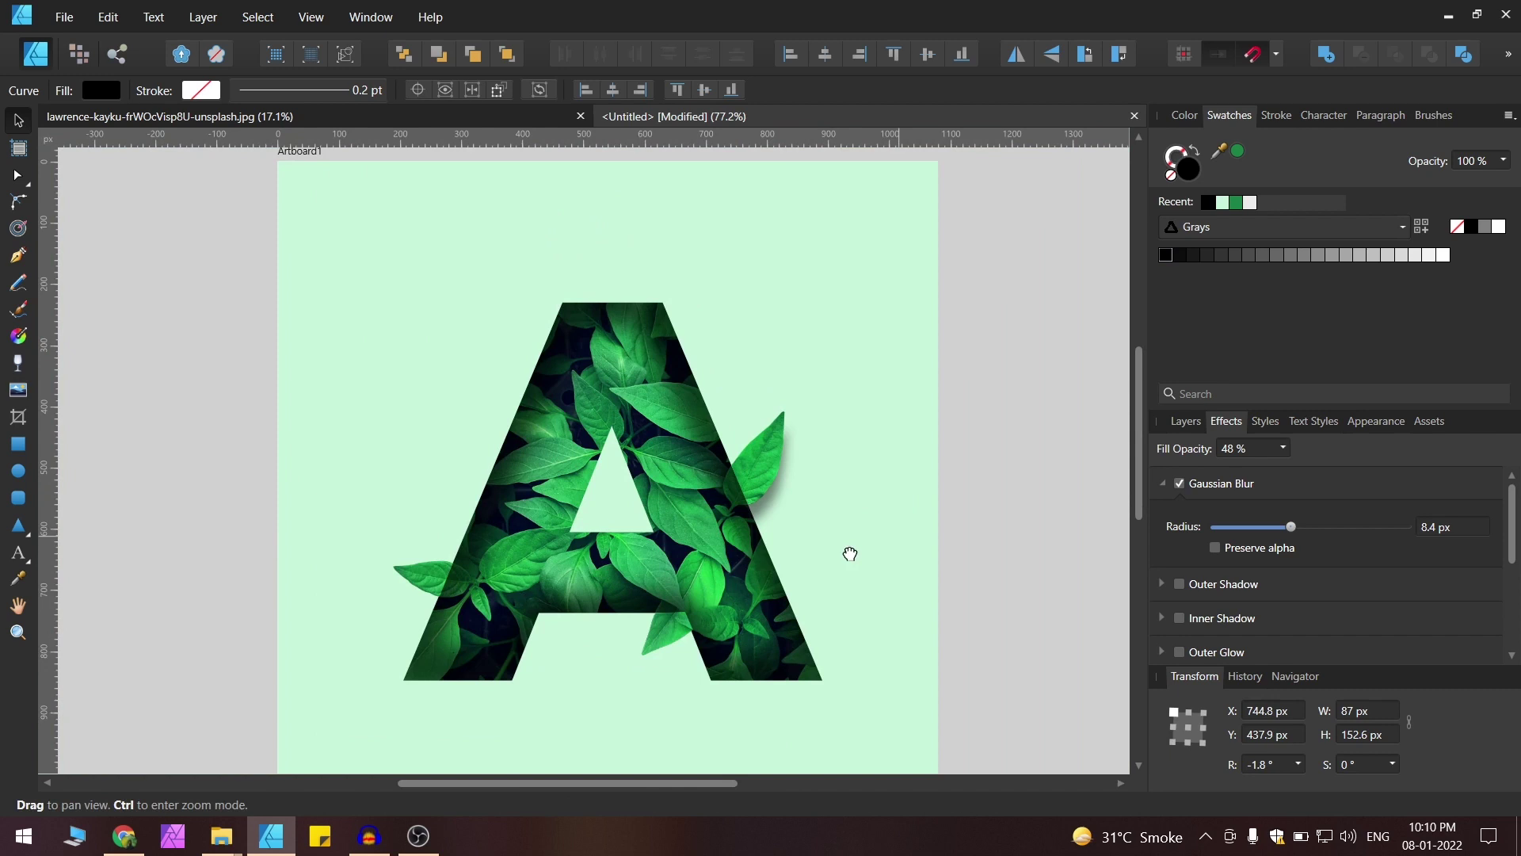
scroll(854, 507, "up", 3)
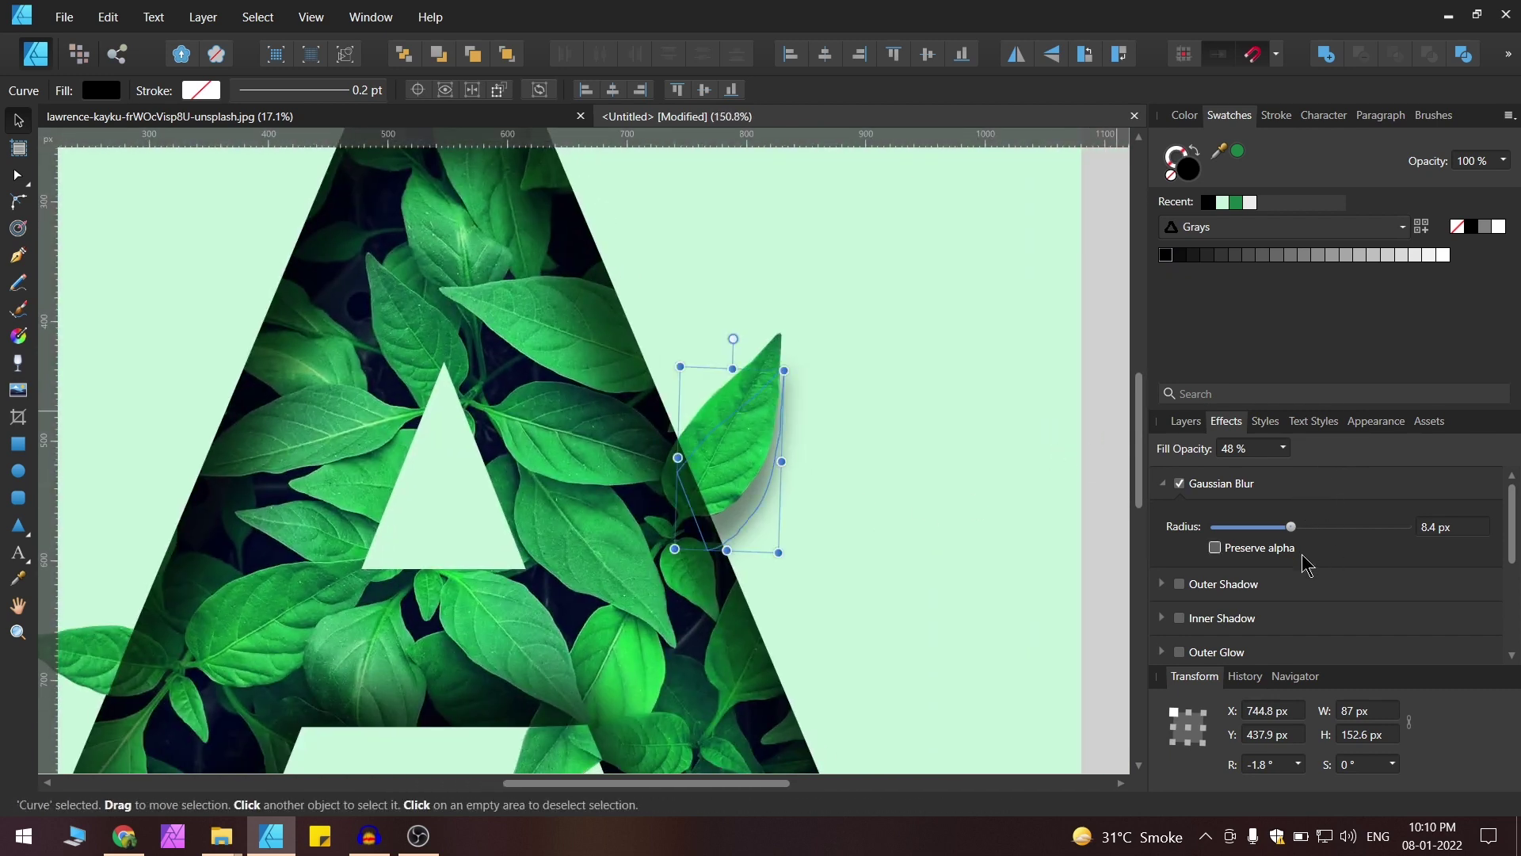
Reduce the Gaussian Blur radius of the right leaf's shadow to 4.2 px and deselect it.
left_click_drag(1294, 536, 1282, 541)
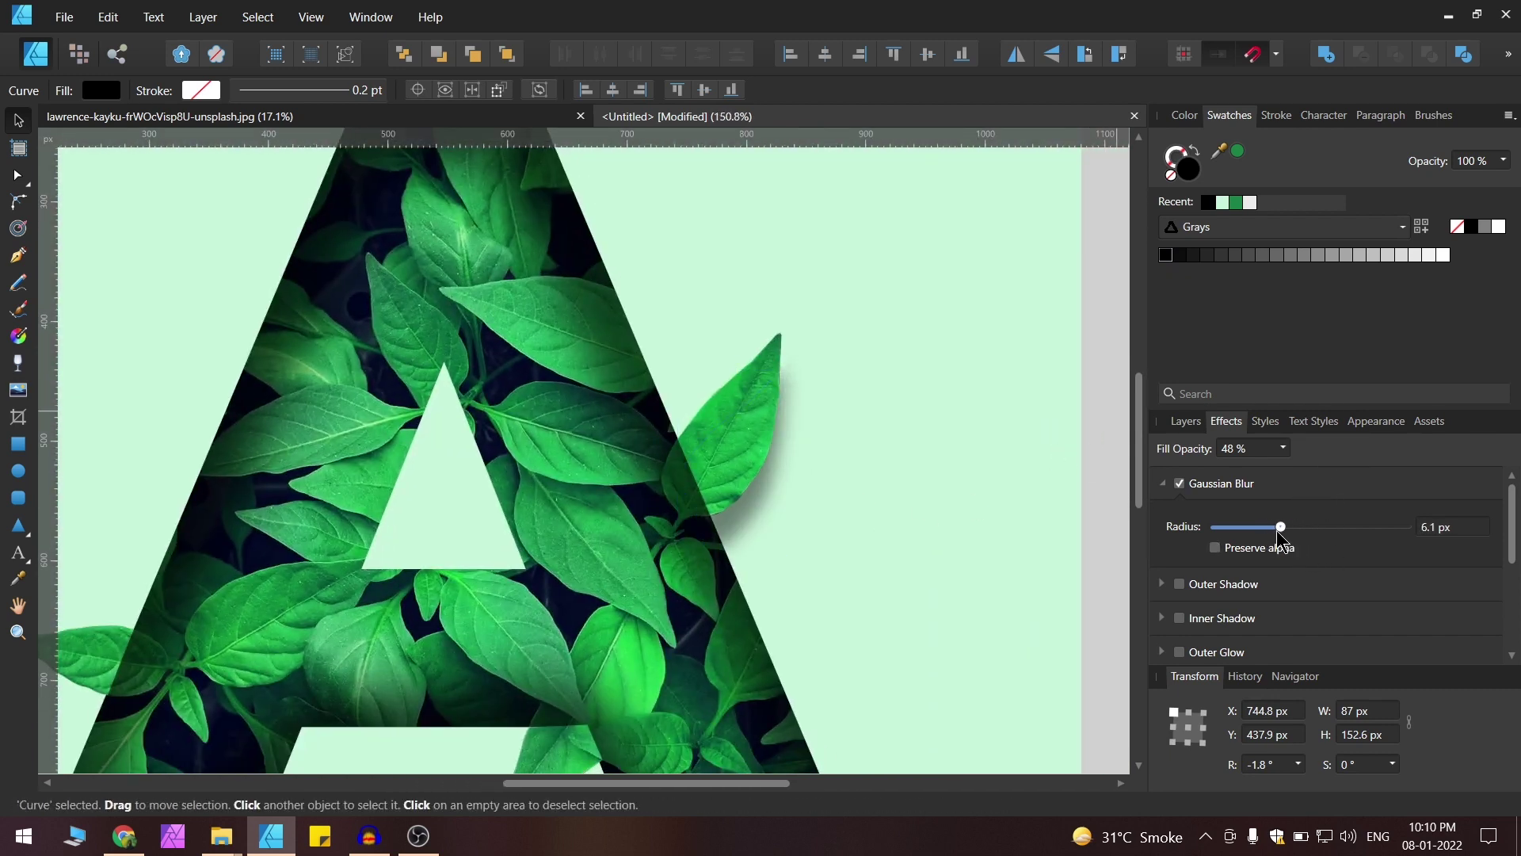
scroll(712, 272, "down", 2)
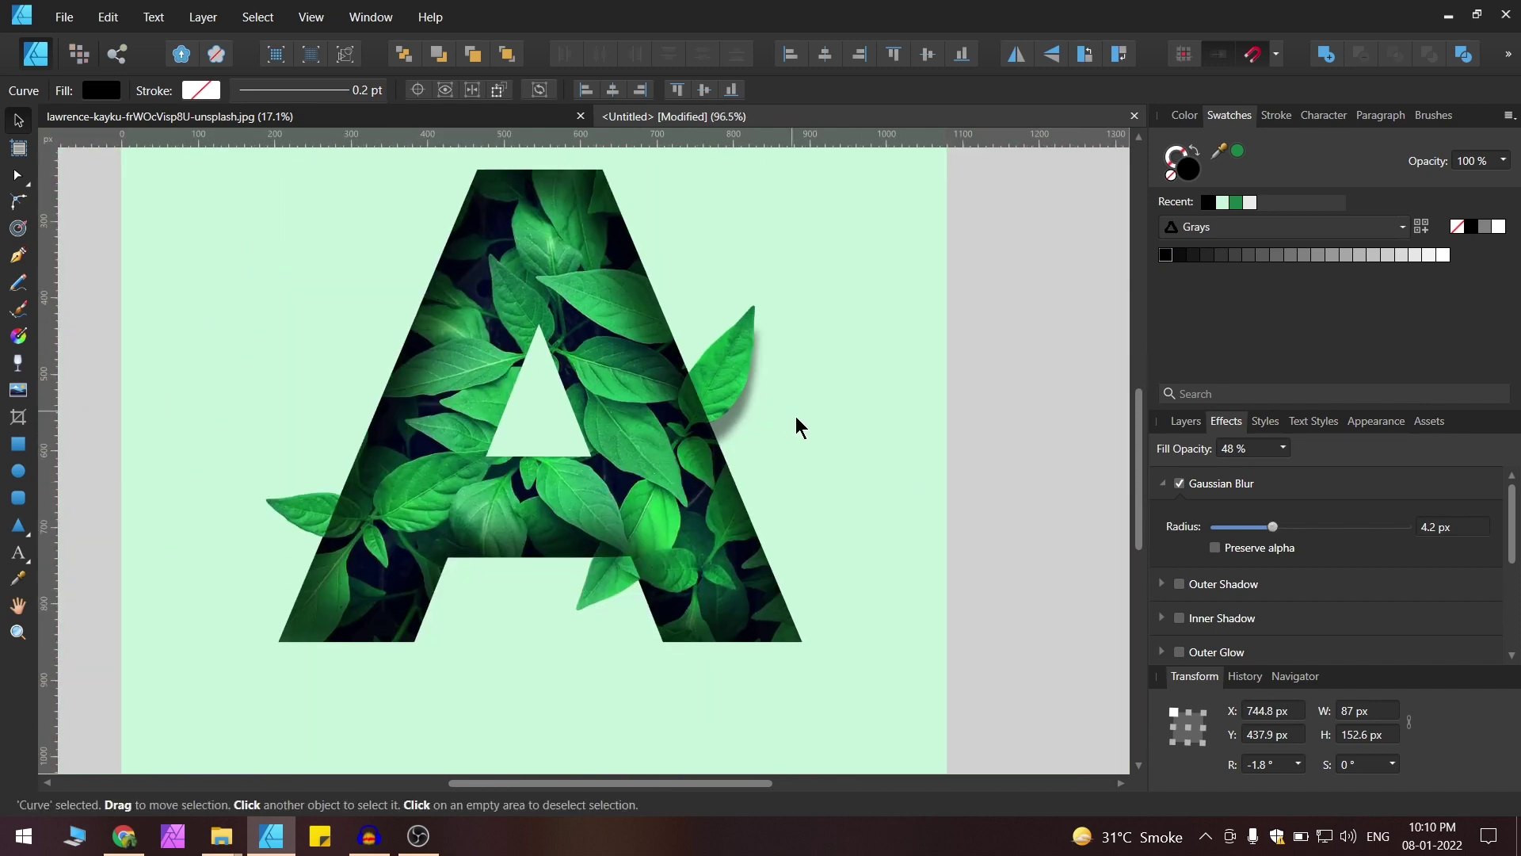
key("space")
left_click_drag(951, 502, 1019, 523)
left_click(873, 354)
scroll(873, 354, "down", 2)
Duplicate the left overhanging leaf and offset the copy downward to about X 189 px, Y 673.8 px.
scroll(738, 523, "up", 5)
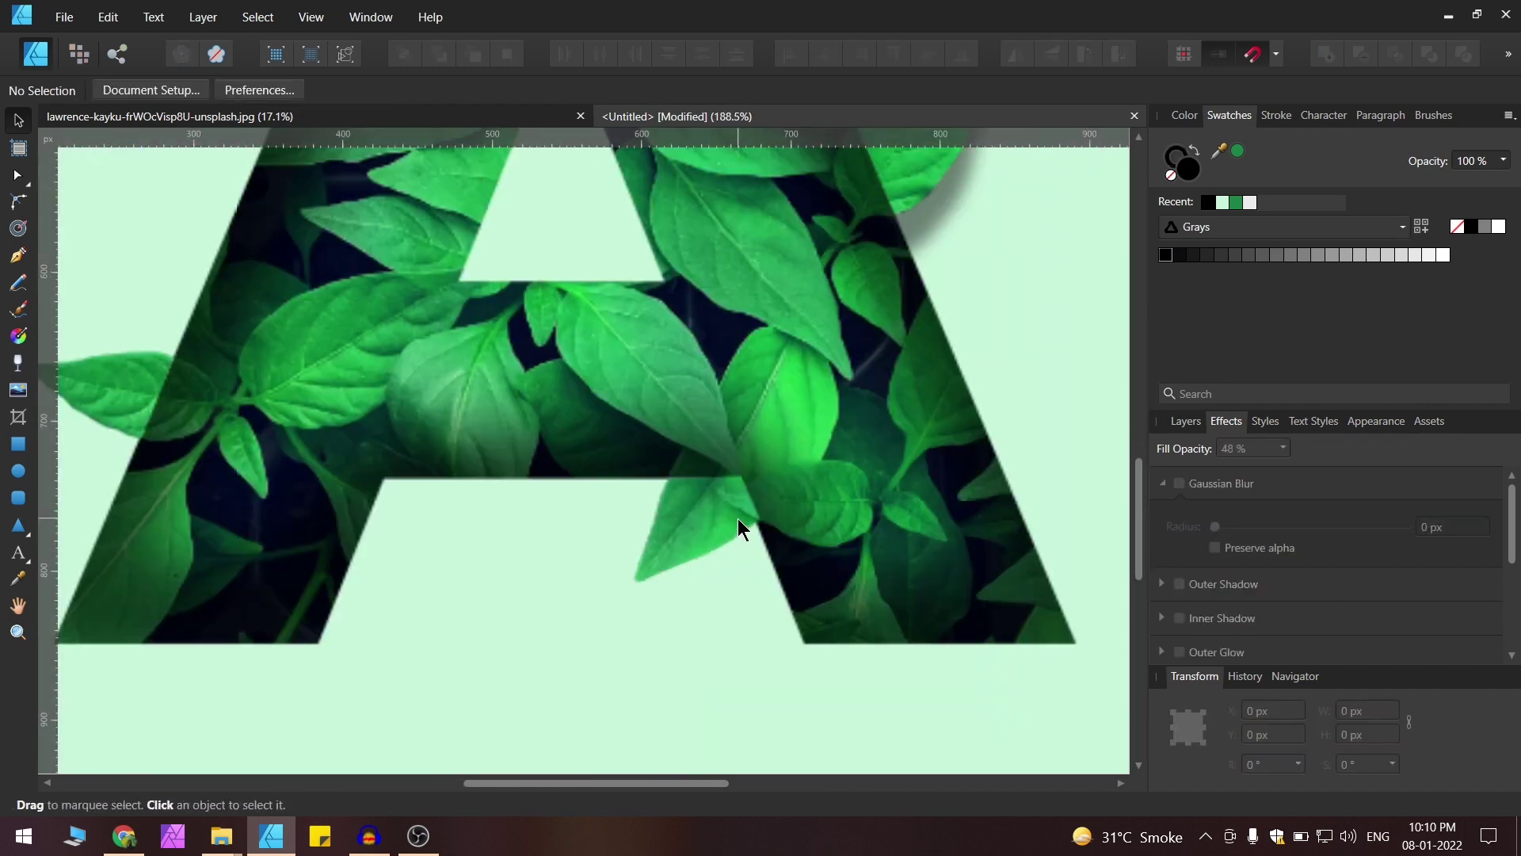
scroll(583, 488, "up", 4)
scroll(637, 482, "down", 3)
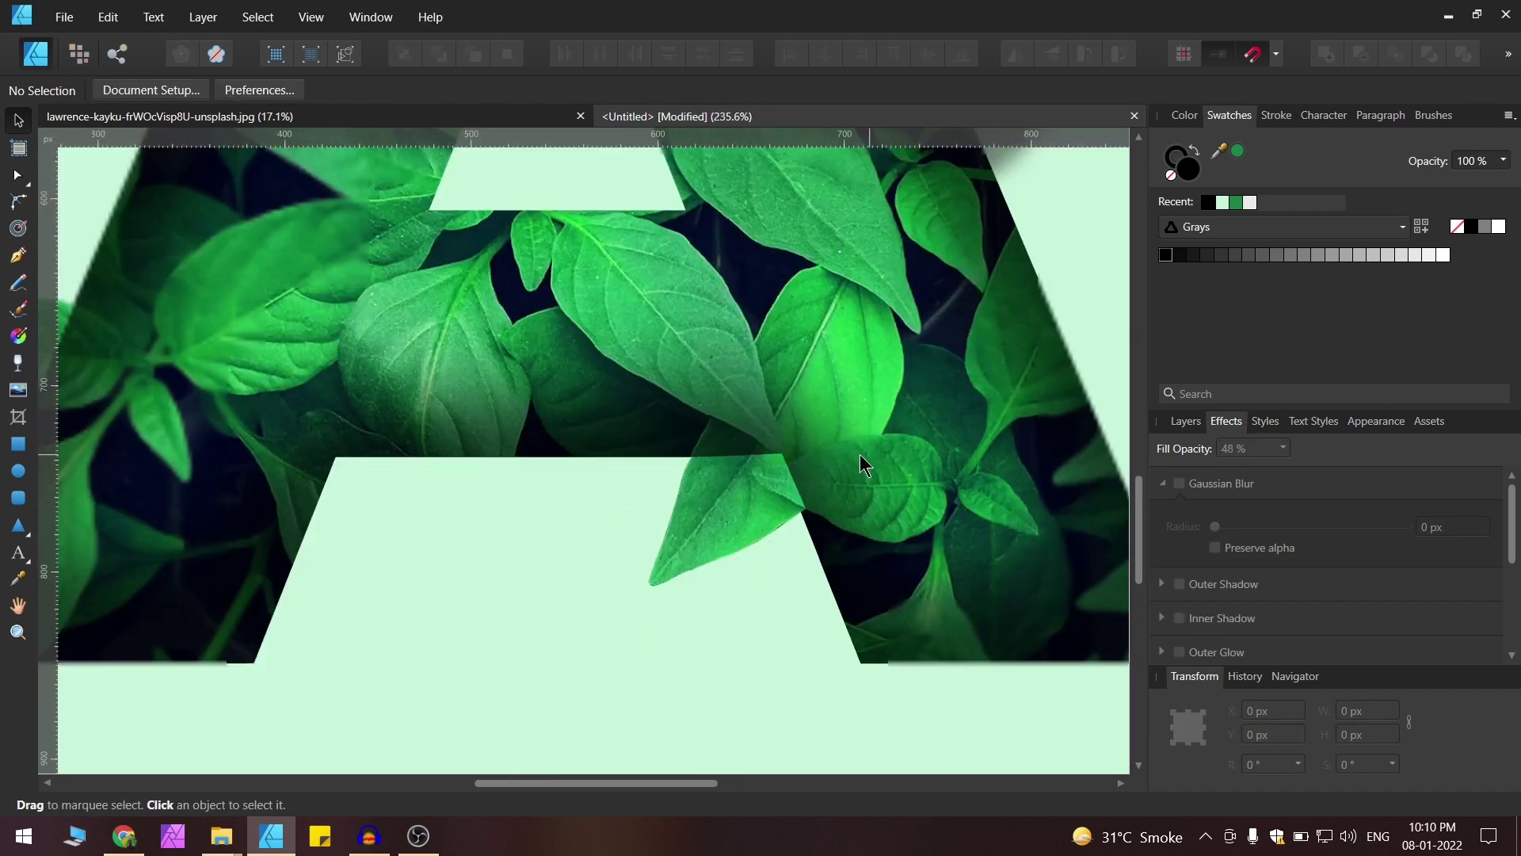
scroll(858, 453, "down", 6)
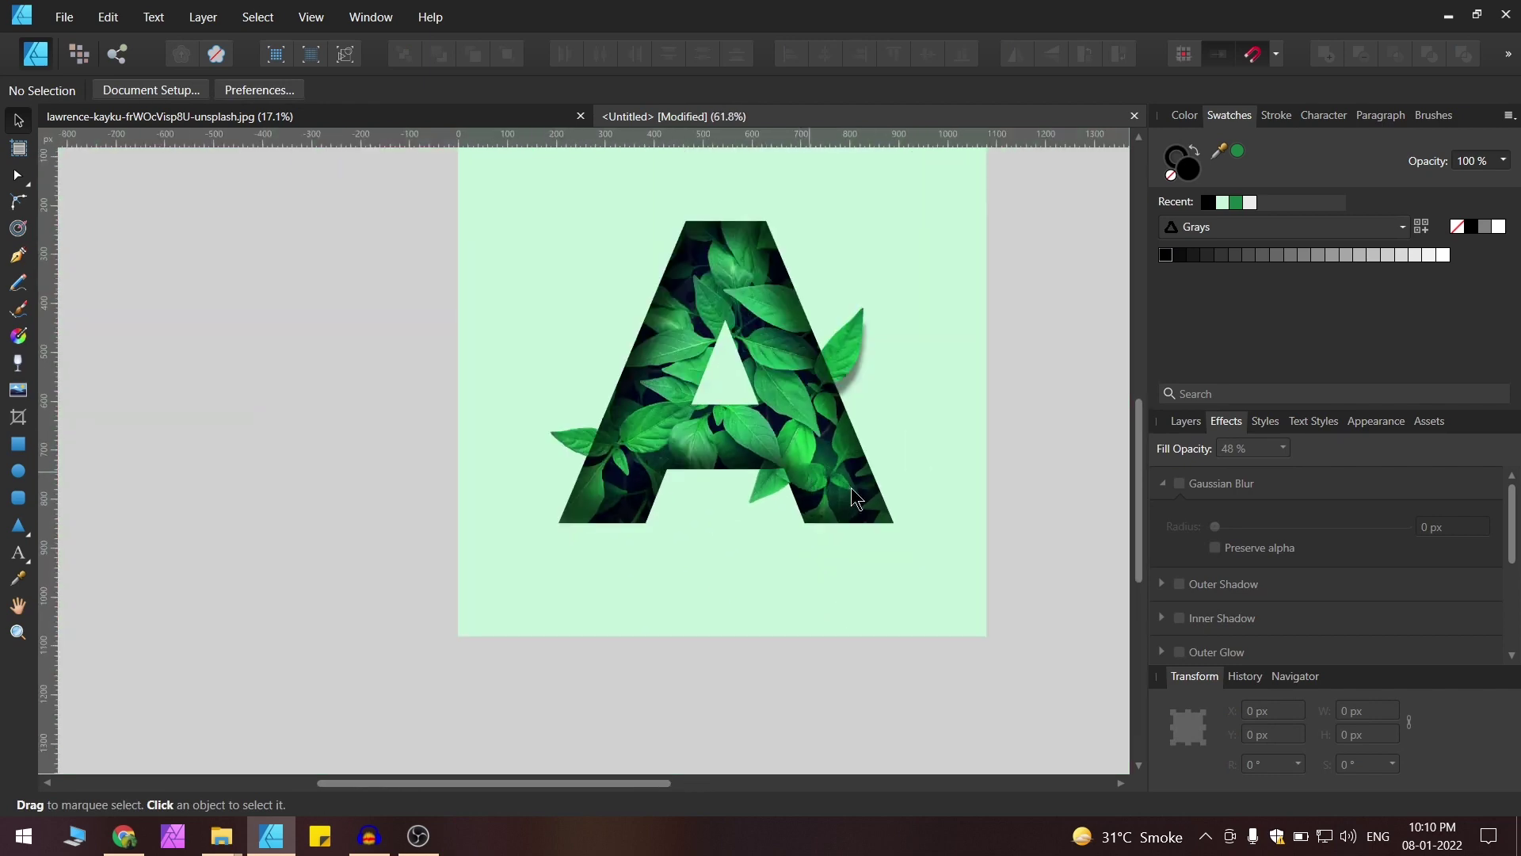
scroll(645, 509, "up", 5)
scroll(635, 509, "down", 4)
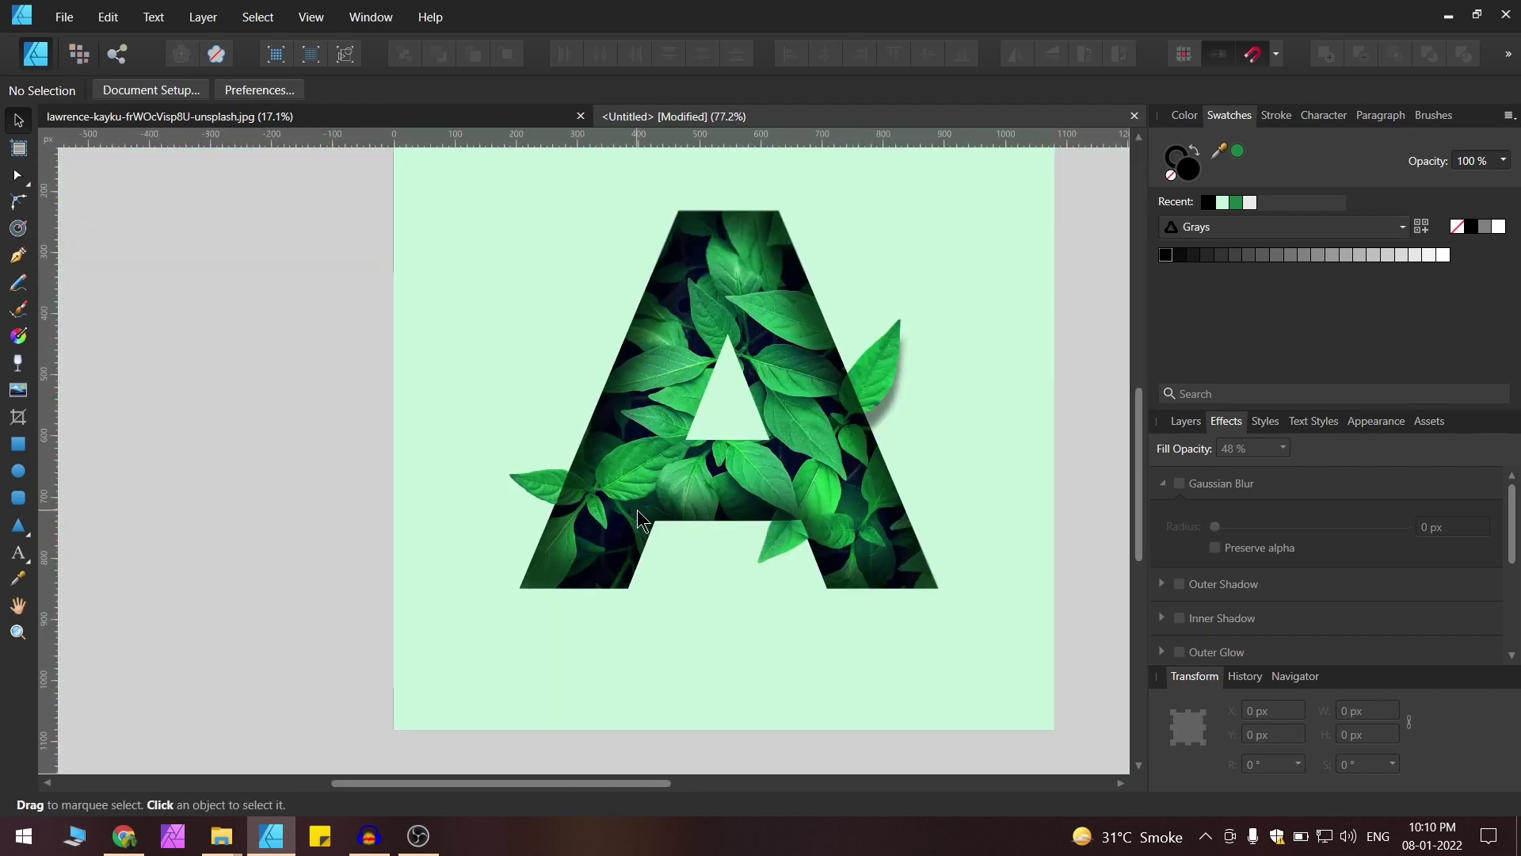
scroll(633, 475, "up", 6)
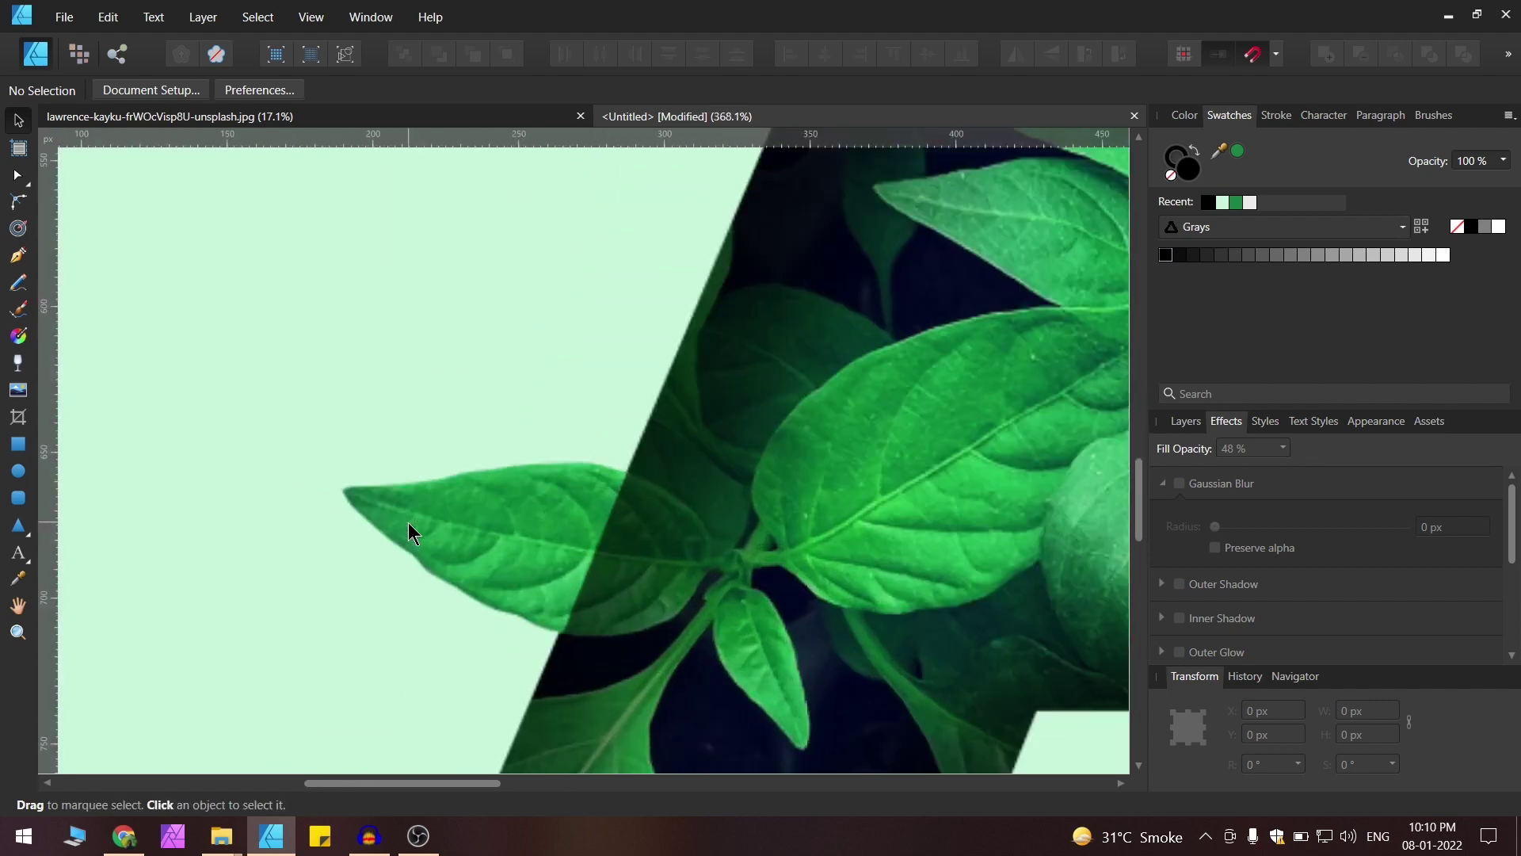
left_click(449, 520)
scroll(475, 547, "down", 4)
scroll(619, 435, "up", 6)
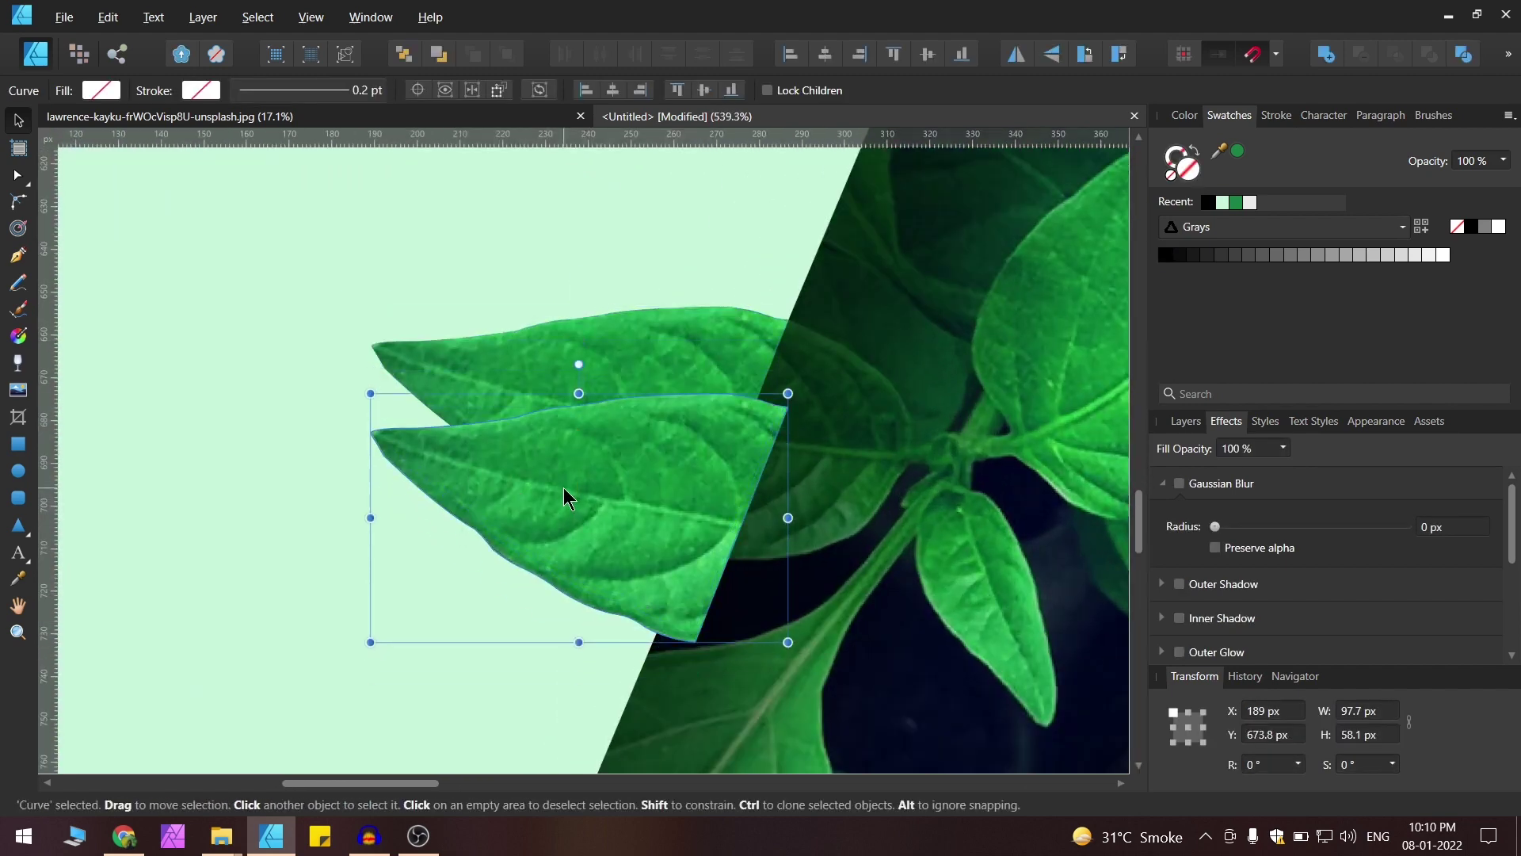
Remove the photo nested inside the left leaf's copy, keeping its empty curve.
left_click(680, 506)
left_click(599, 535)
scroll(599, 534, "down", 6)
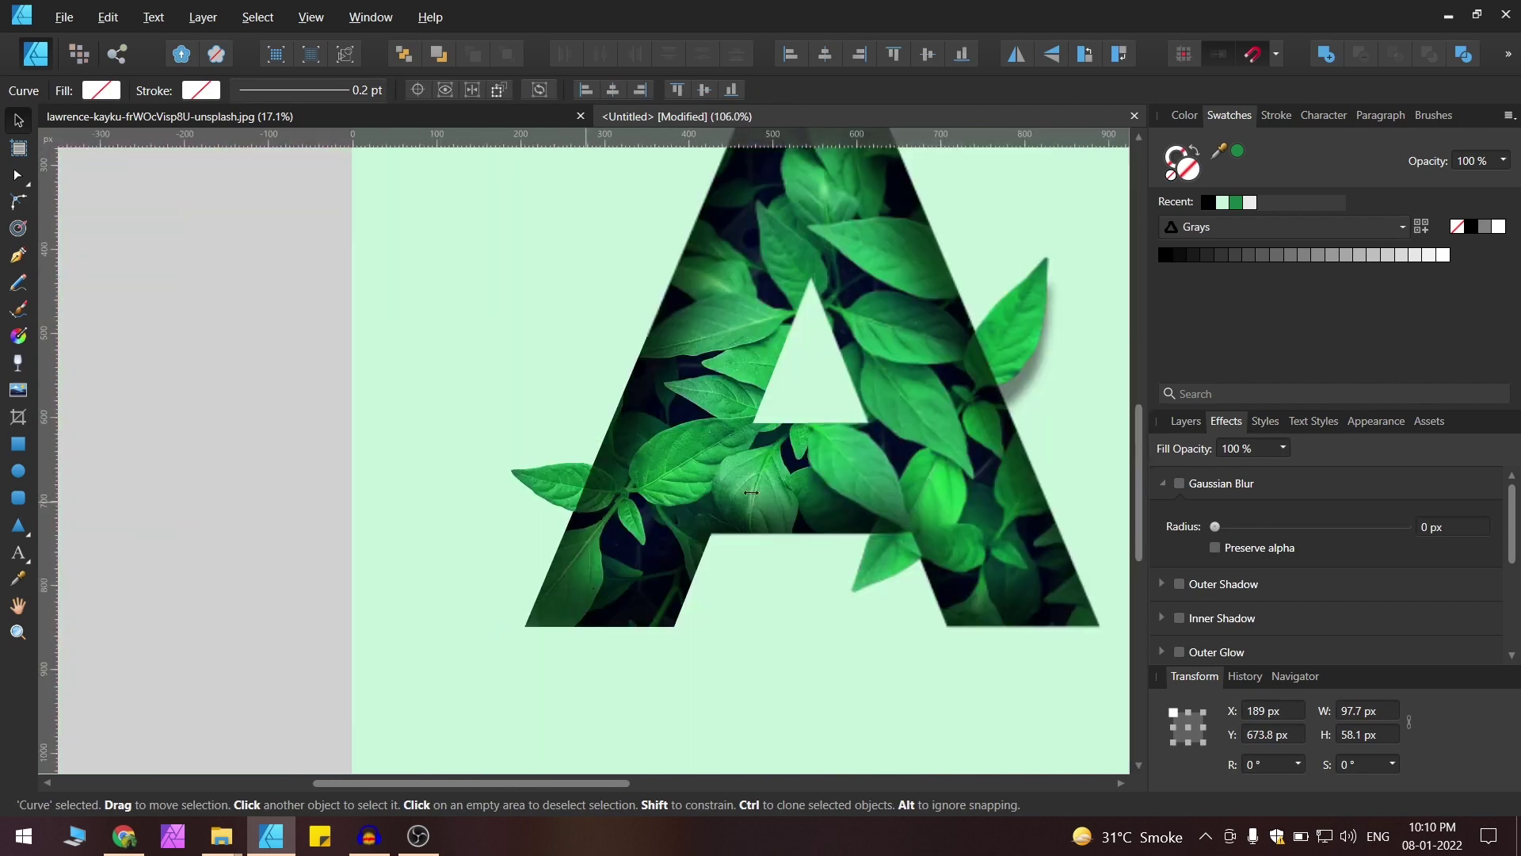
scroll(740, 517, "up", 1)
scroll(829, 449, "down", 2)
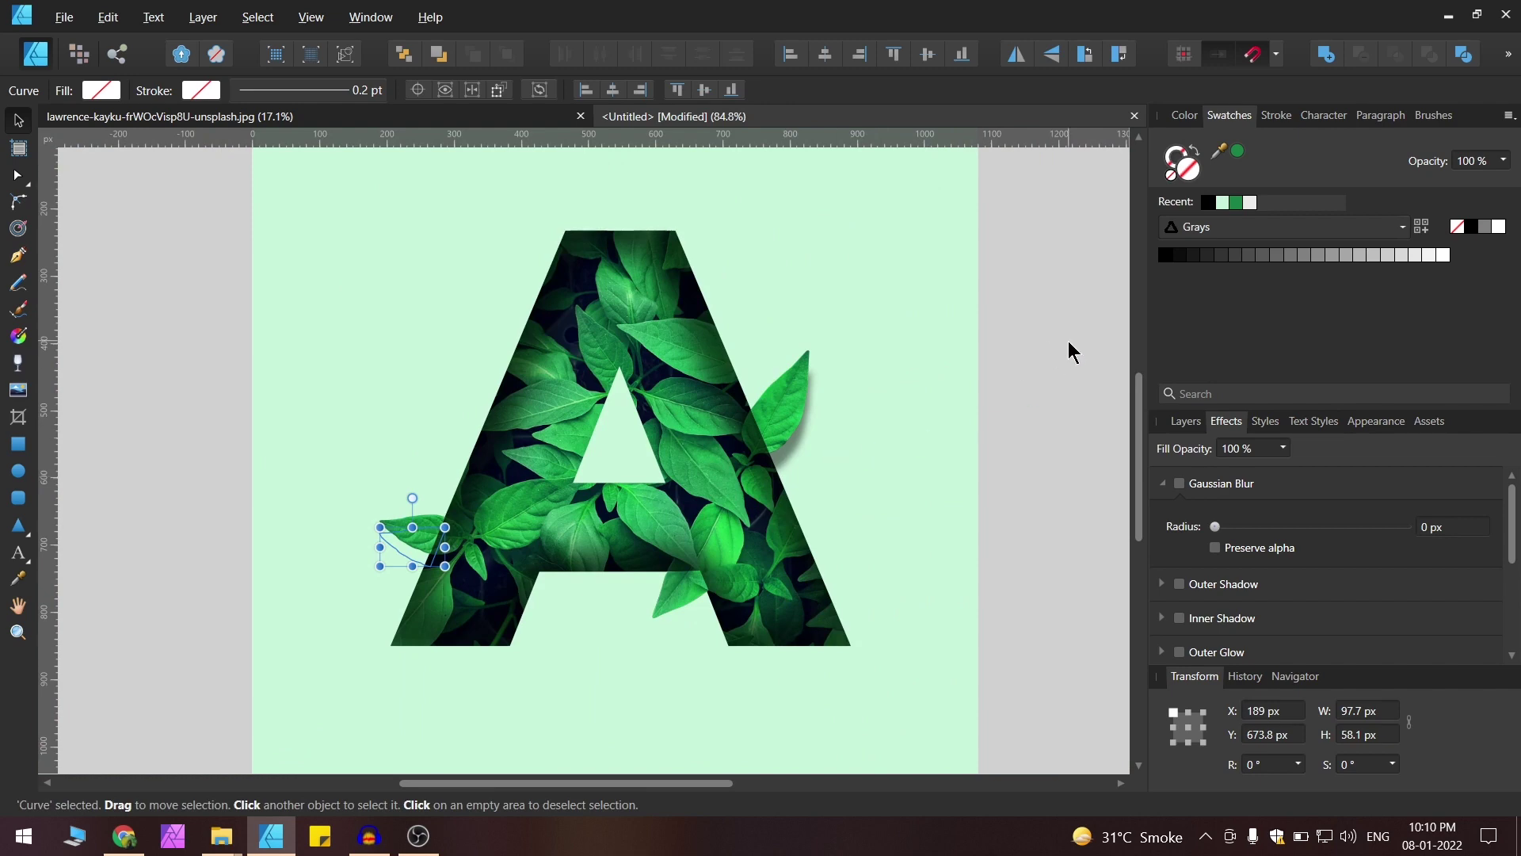
Select the right leaf together with its shadow and inspect them.
left_click_drag(1057, 345, 749, 530)
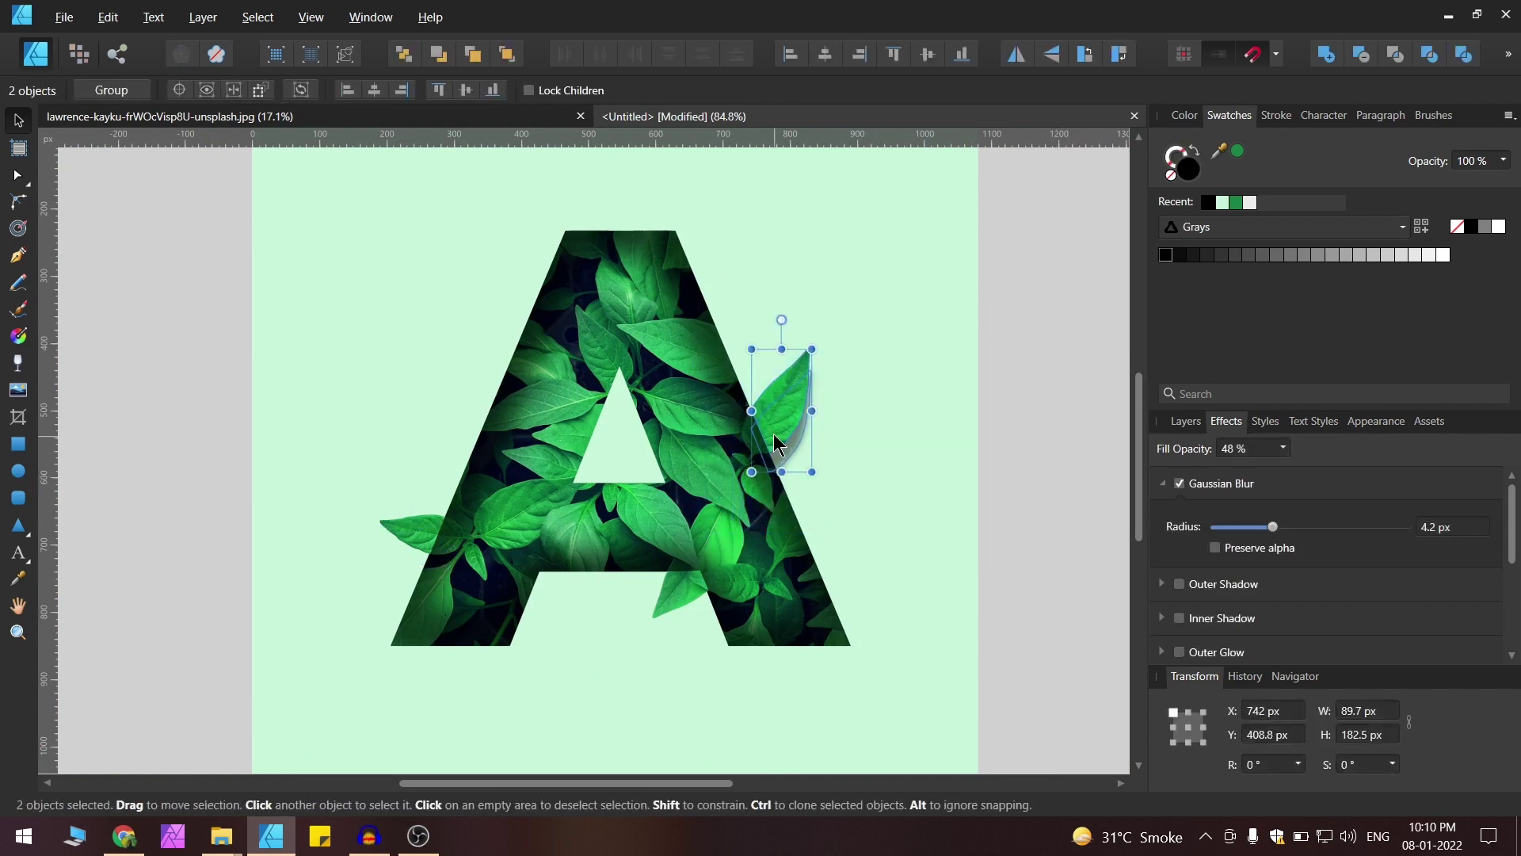
scroll(788, 425, "up", 3)
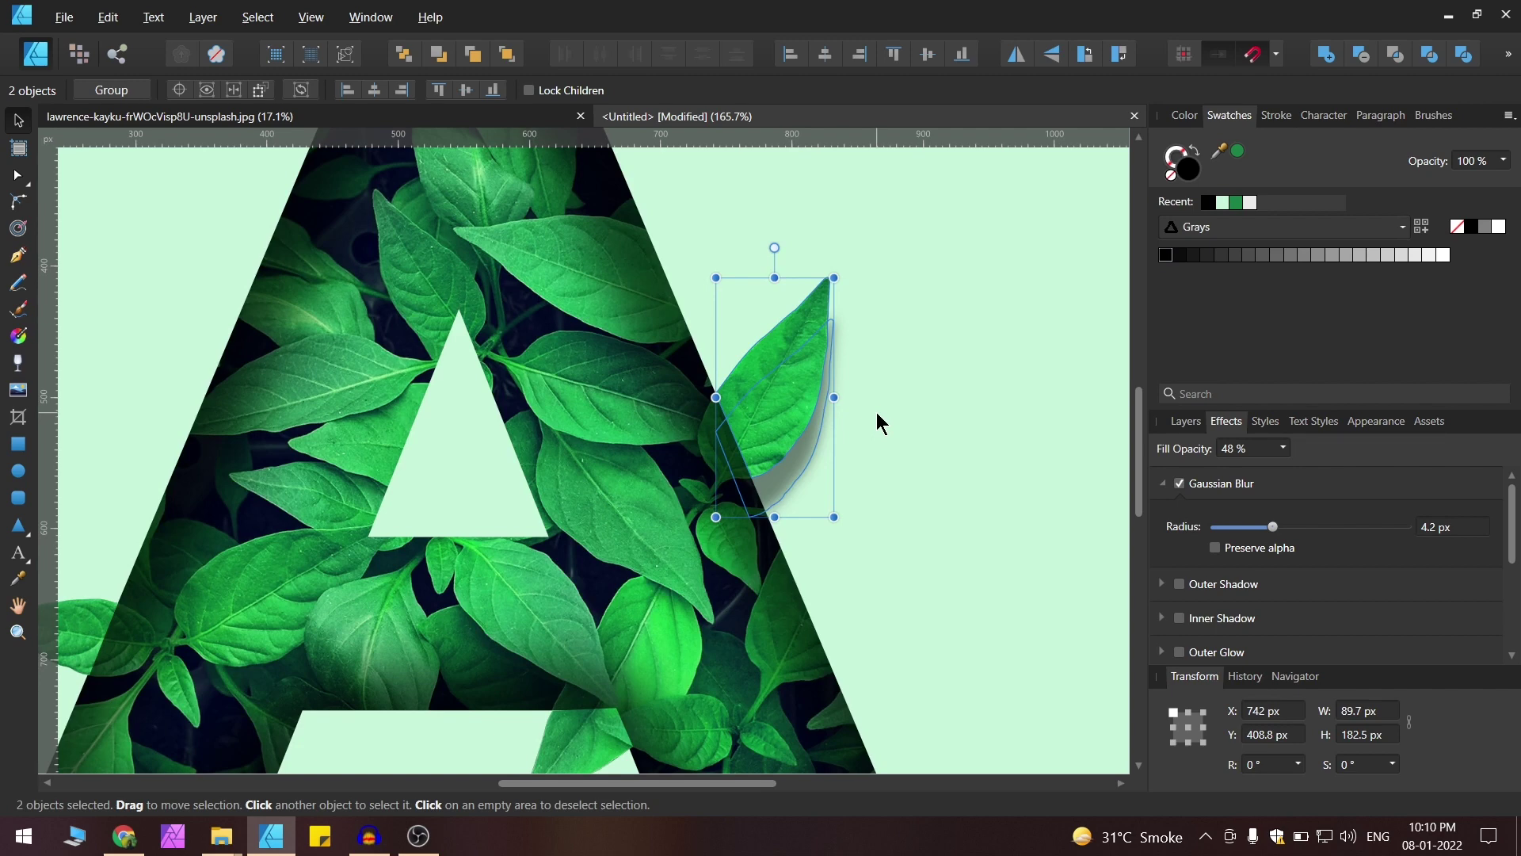
scroll(927, 412, "down", 4)
scroll(622, 535, "up", 5)
scroll(302, 462, "down", 2)
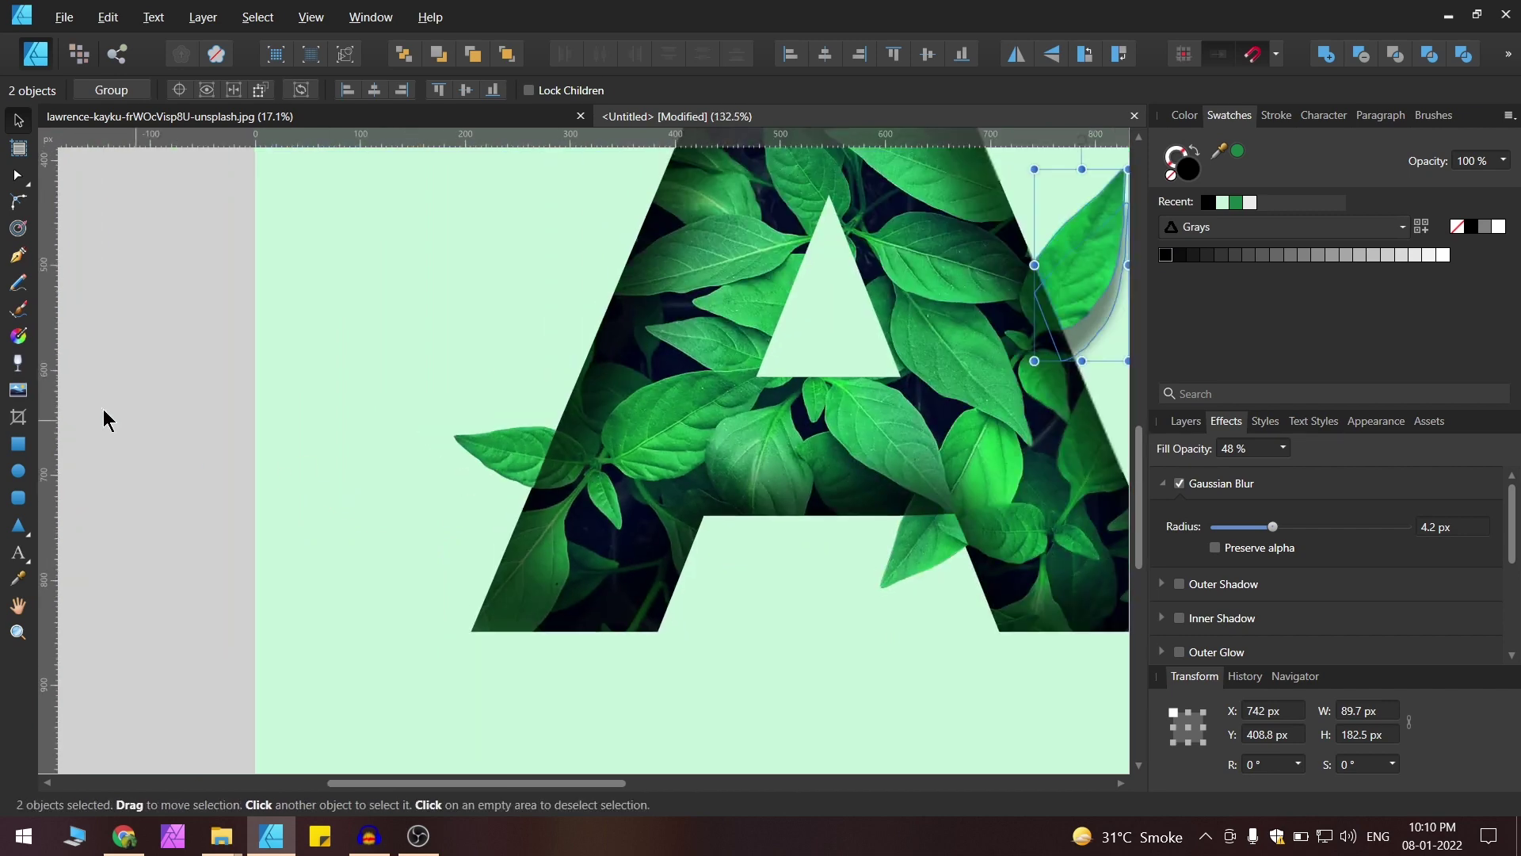
Turn the empty left leaf curve into a black shadow with a 2.8 px Gaussian Blur behind the leaf.
left_click_drag(124, 406, 563, 555)
scroll(441, 447, "up", 4)
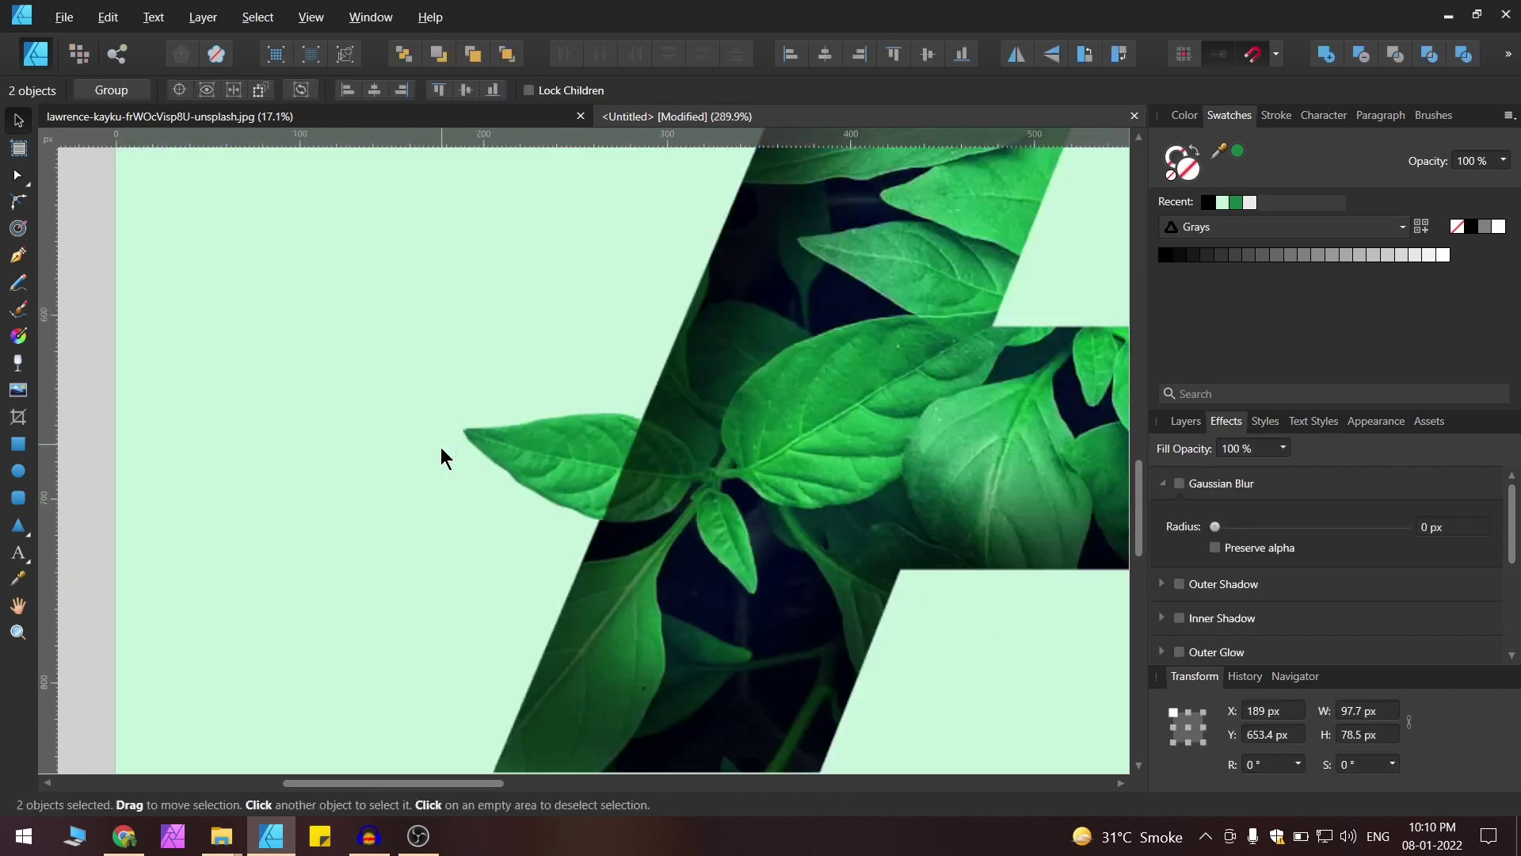
left_click(602, 422, "shift")
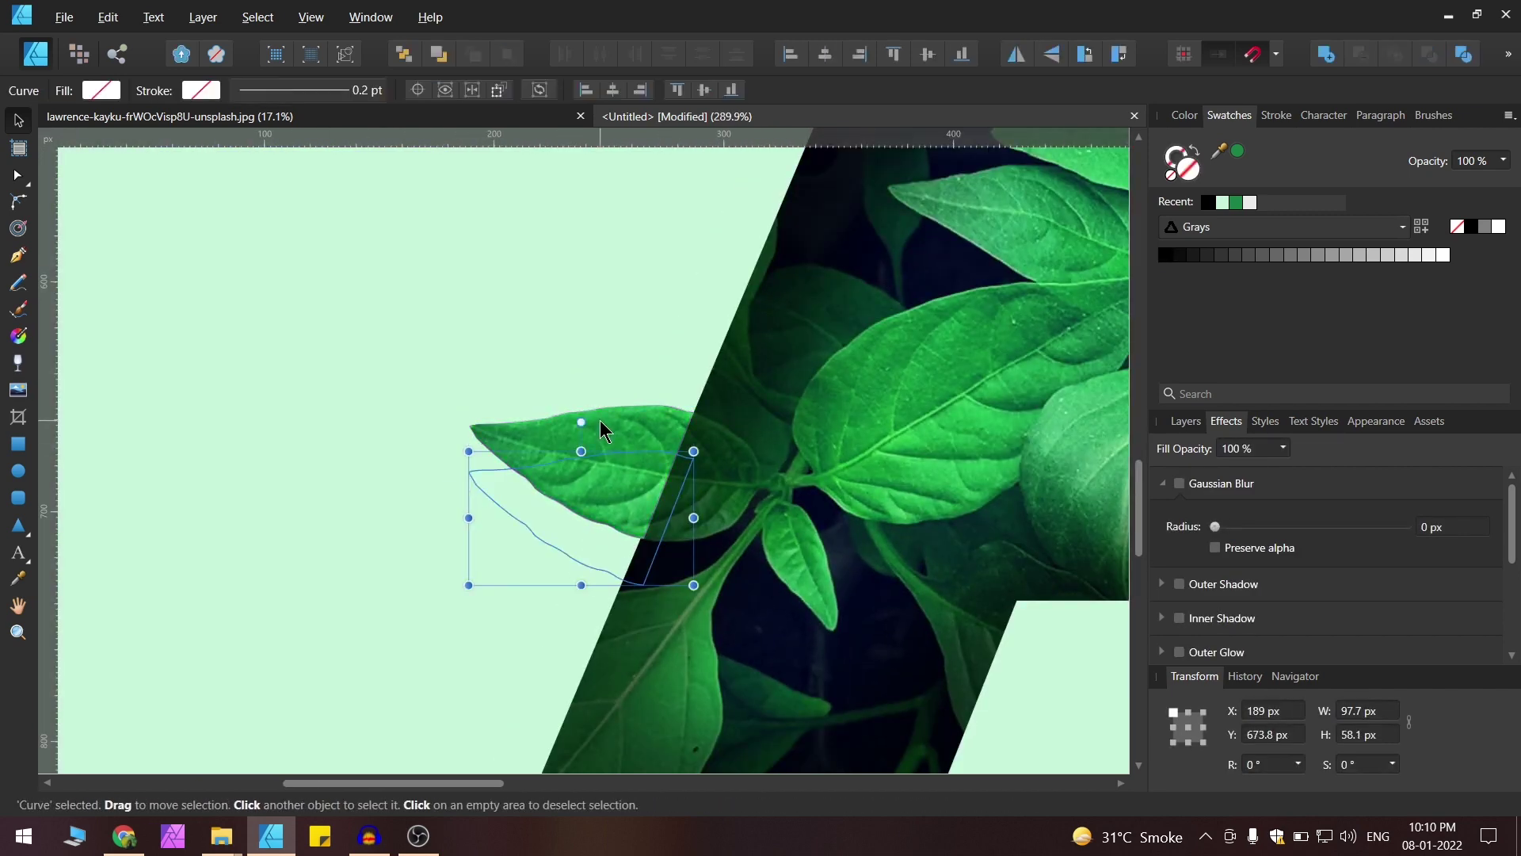
key("ctrl+shift+v")
scroll(584, 479, "up", 3)
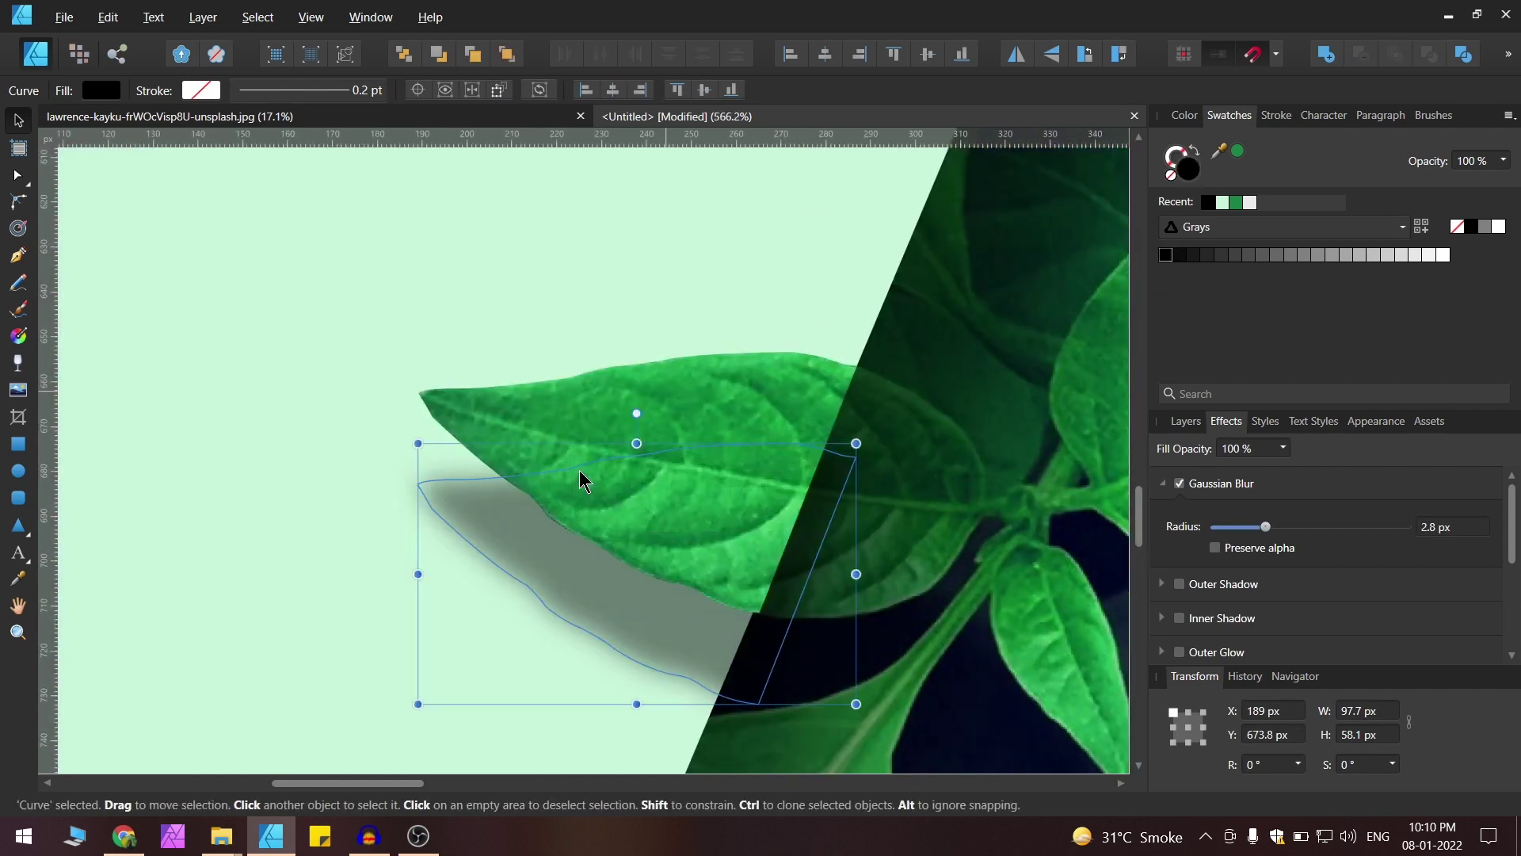
scroll(584, 478, "down", 6)
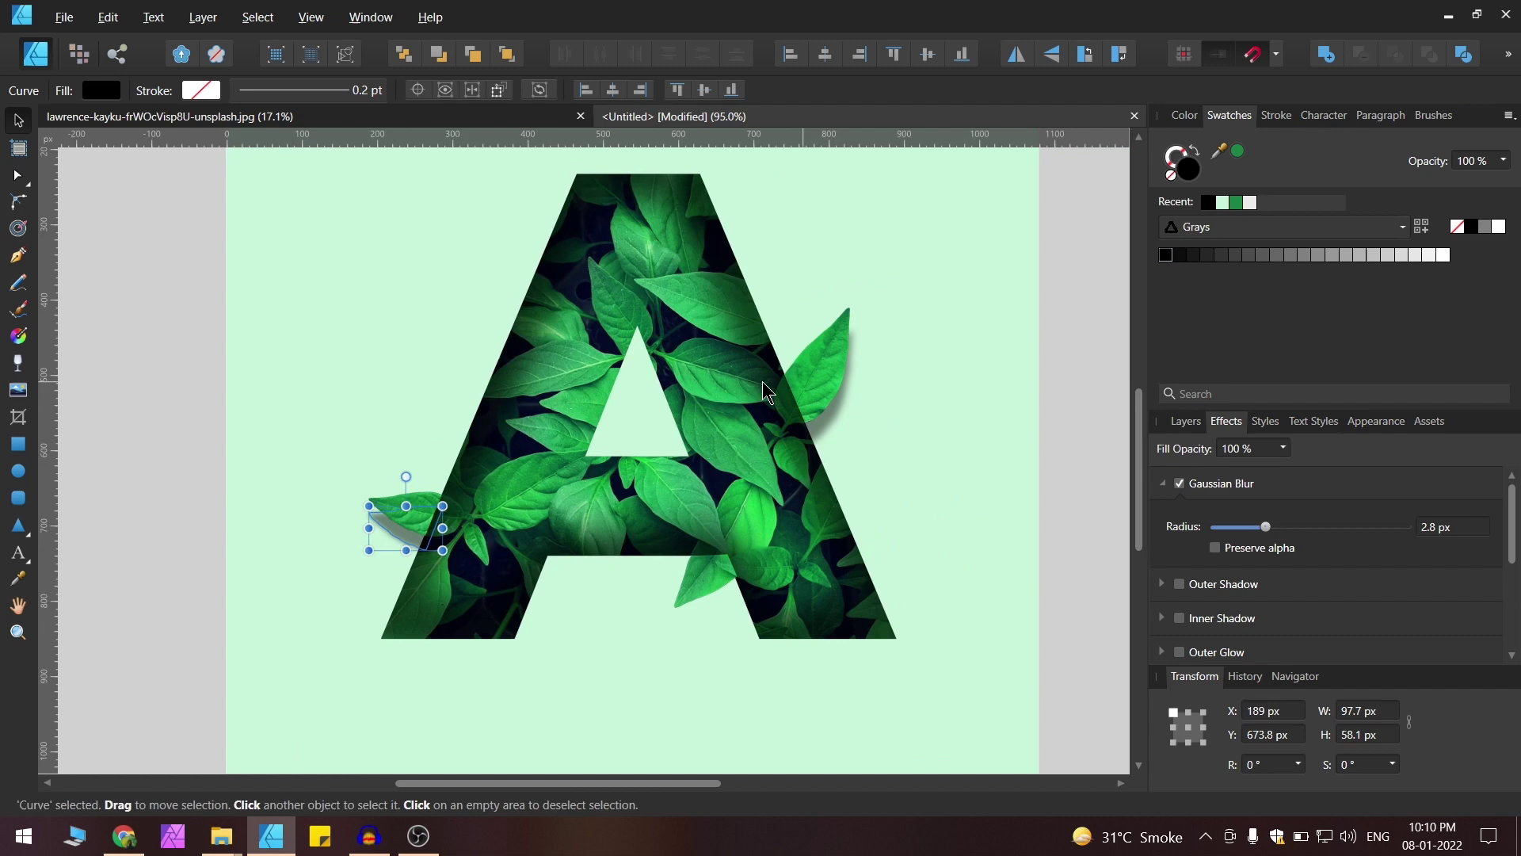
scroll(851, 455, "down", 2)
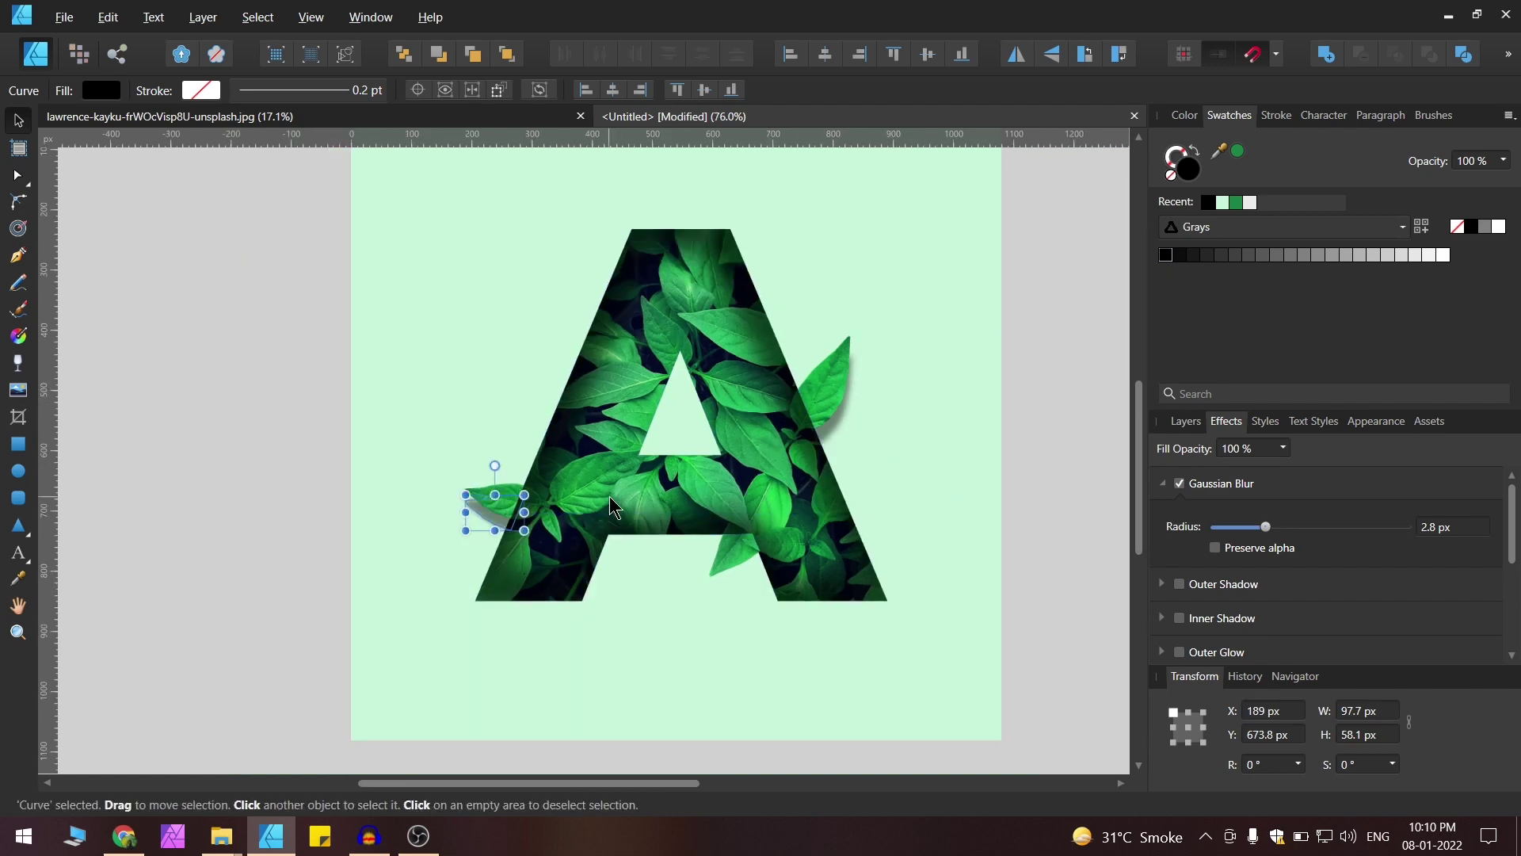
scroll(913, 485, "down", 2)
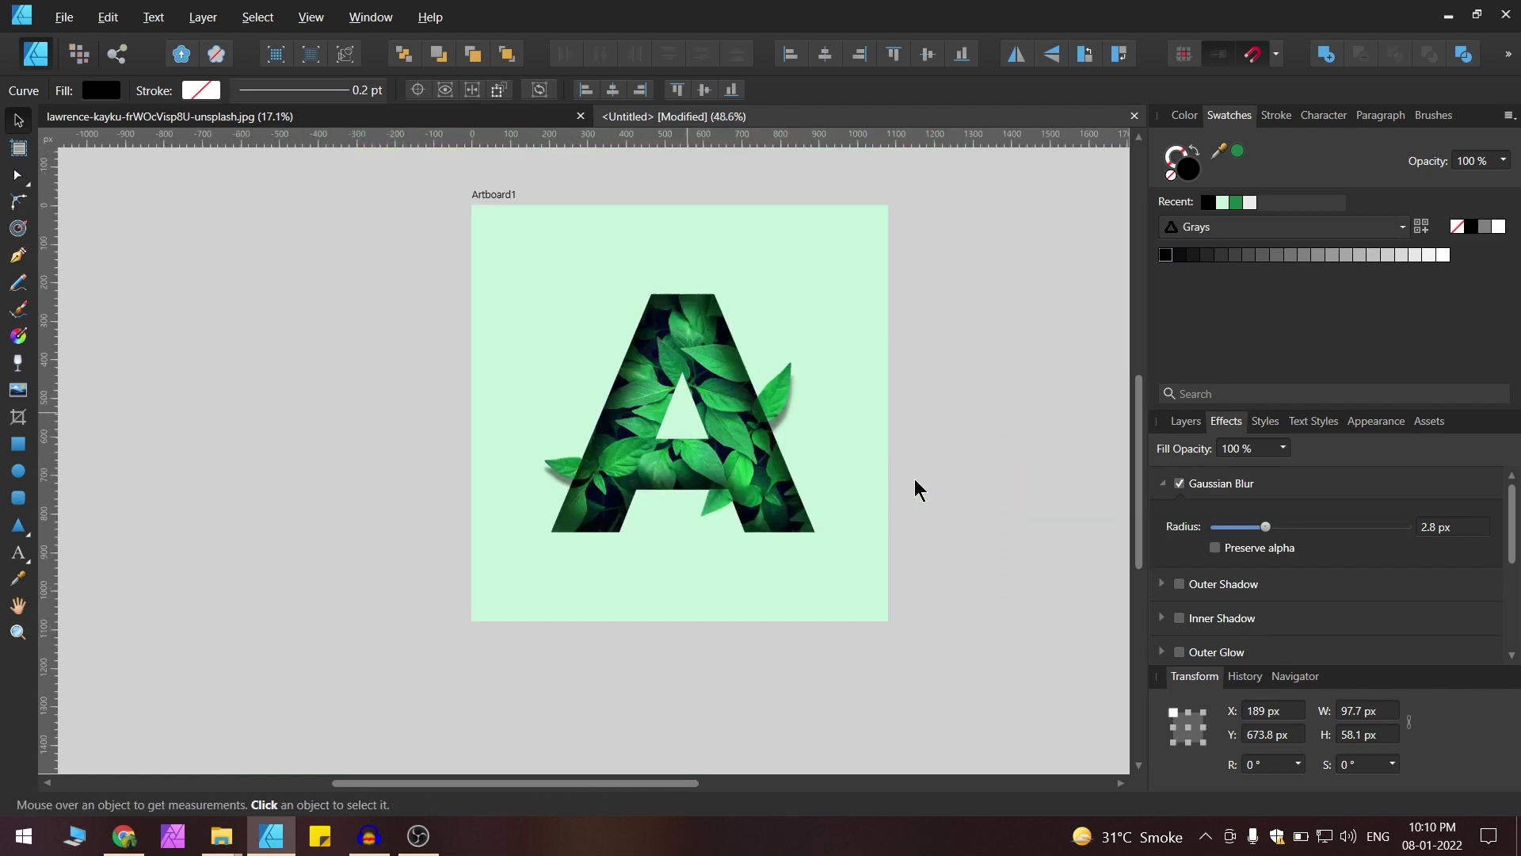
scroll(940, 427, "up", 3)
Duplicate the leaf below the crossbar, offset the copy to about X 604.2 px, Y 745.5 px, and blur it 2.8 px behind the leaf.
left_click(940, 428)
scroll(459, 481, "up", 5)
scroll(458, 481, "up", 3)
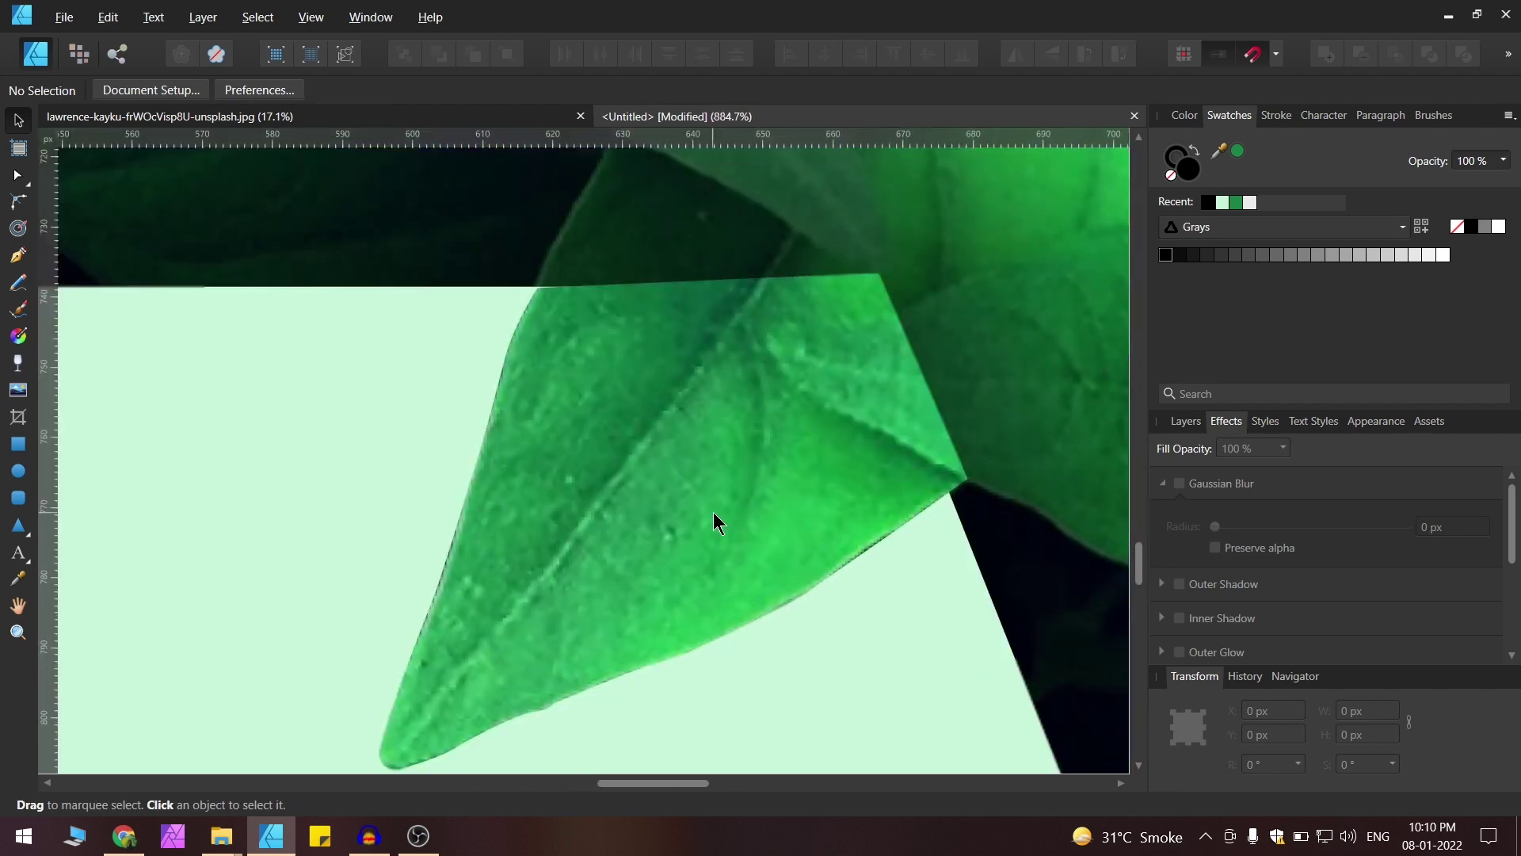
left_click(630, 404)
scroll(726, 501, "up", 2)
left_click_drag(642, 478, 667, 506)
key("ctrl+shift+v")
scroll(669, 515, "down", 2)
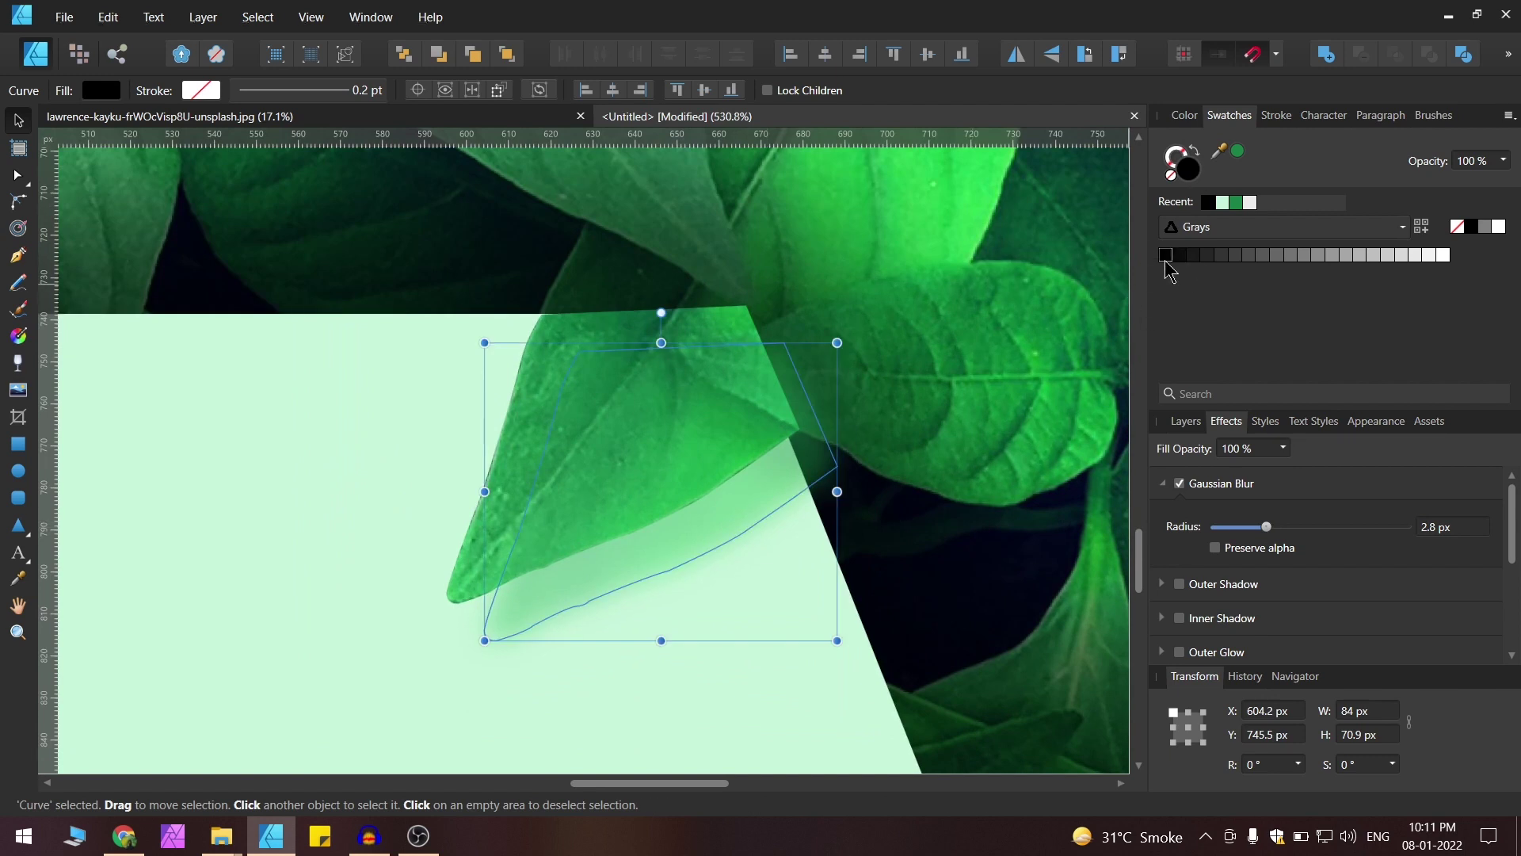
Remove the photo from the lower leaf's blurred copy and fill its curve with black at 48% fill opacity.
left_click(758, 503)
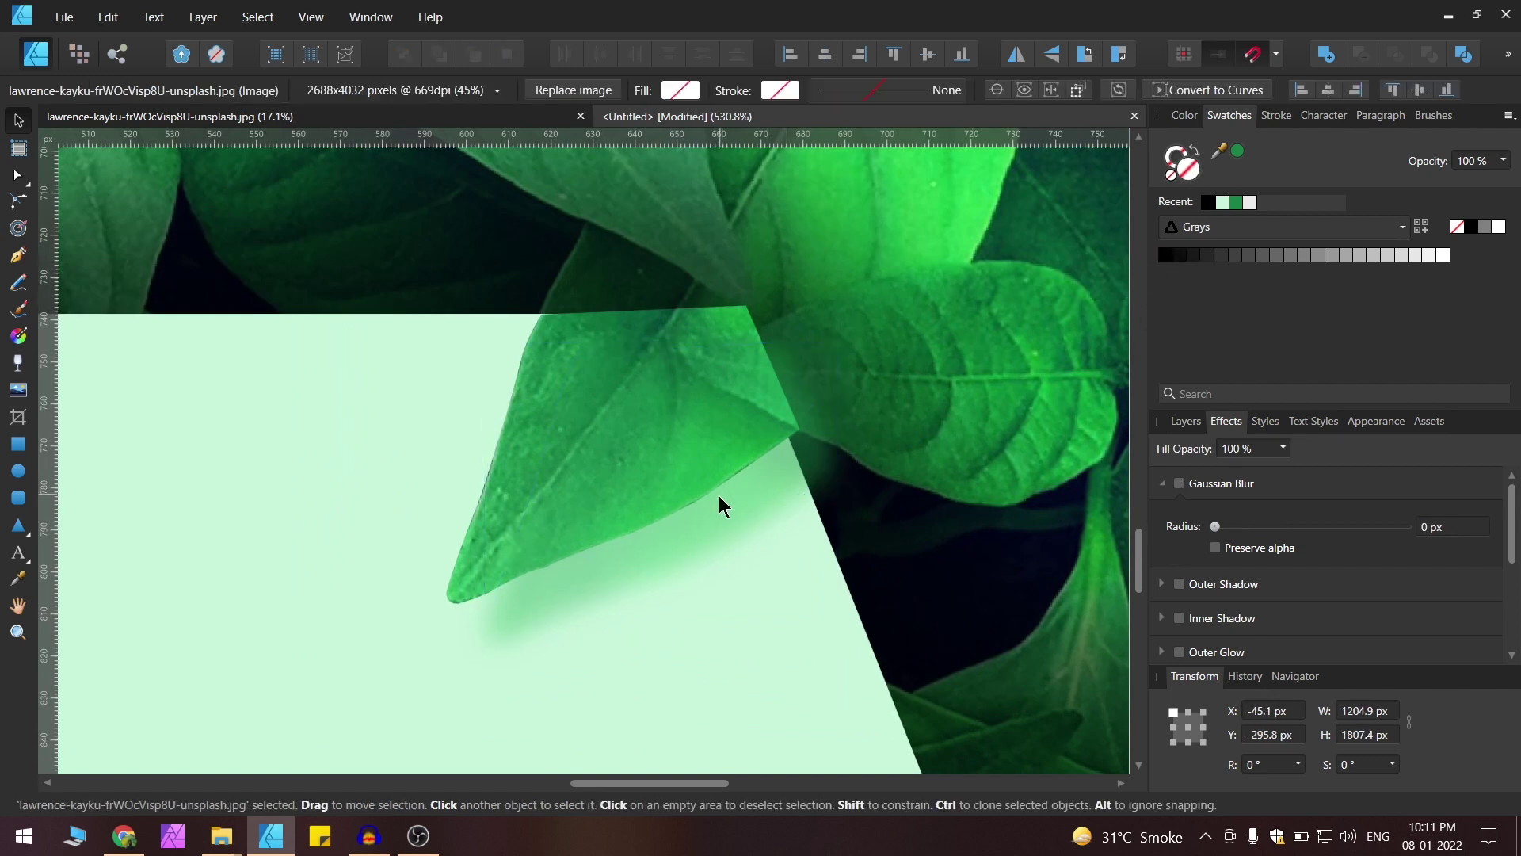
left_click(707, 526)
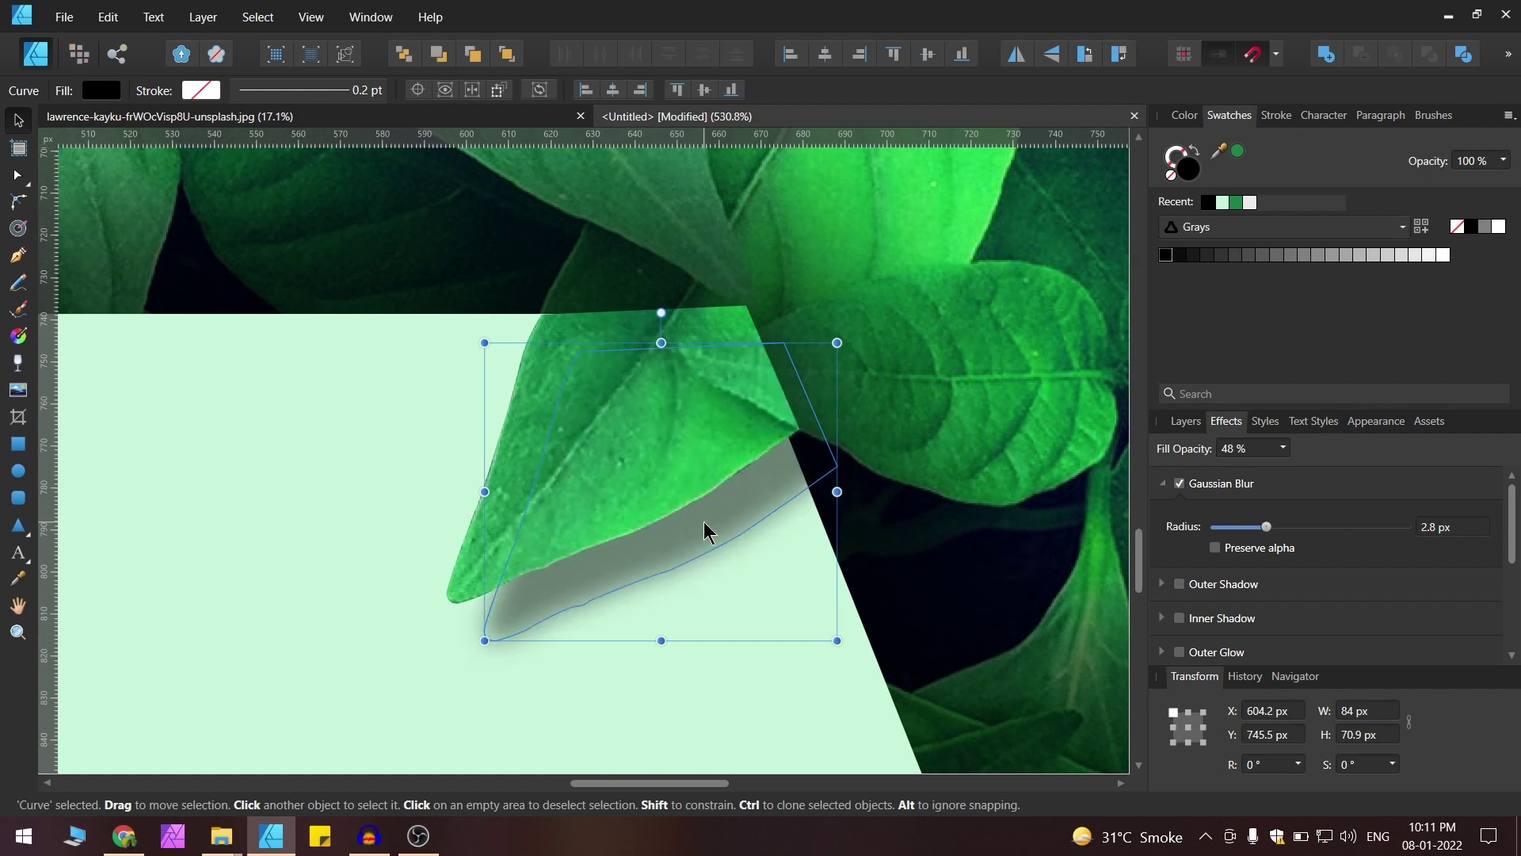
key("ctrl+0")
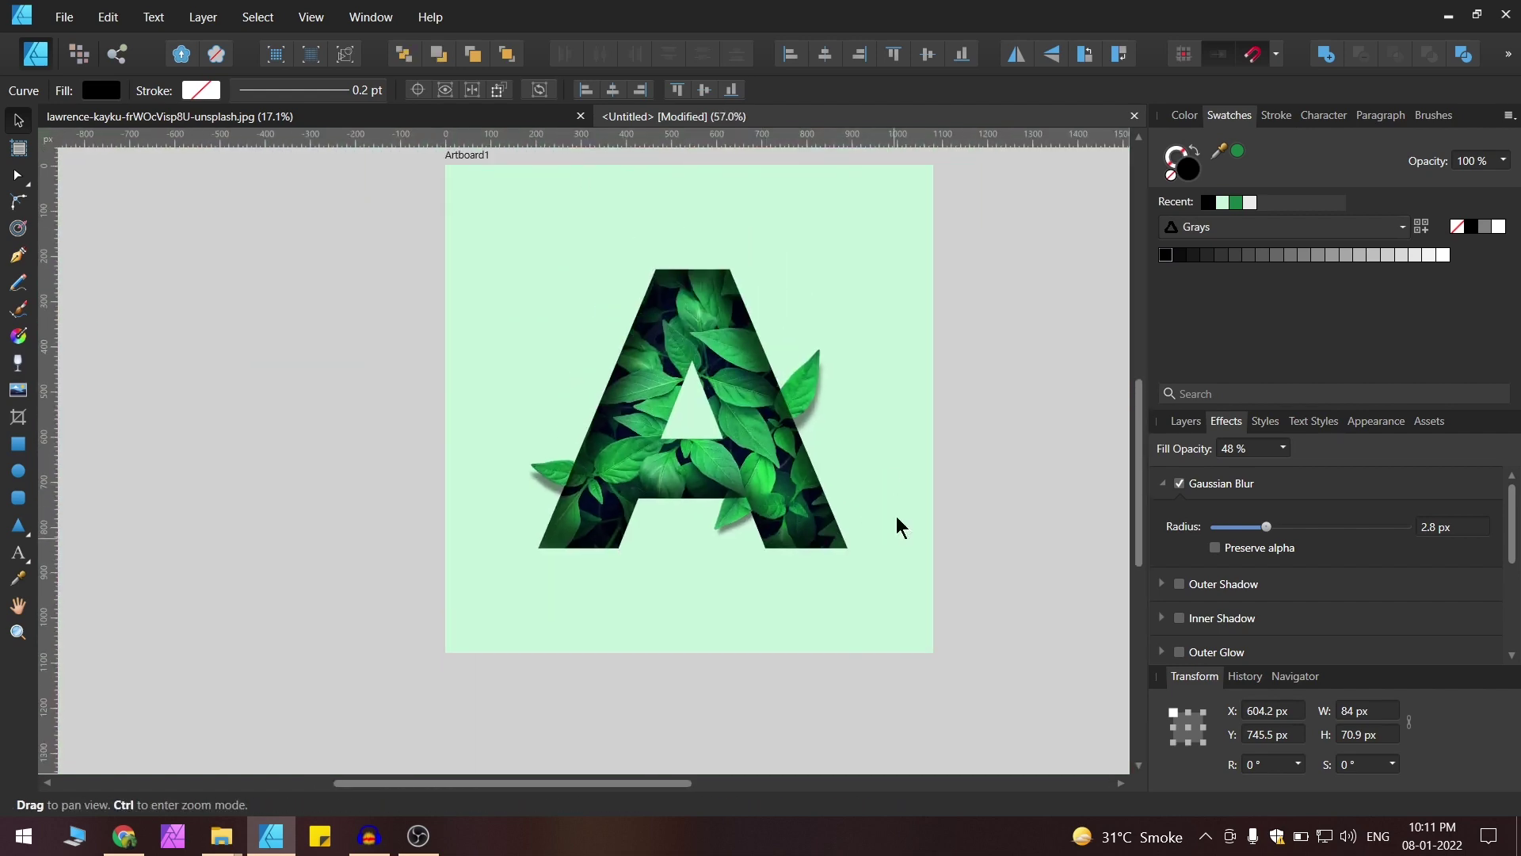
Examine the shadows of the three overhanging leaves against the pale green background.
scroll(739, 525, "up", 5)
scroll(710, 560, "down", 4)
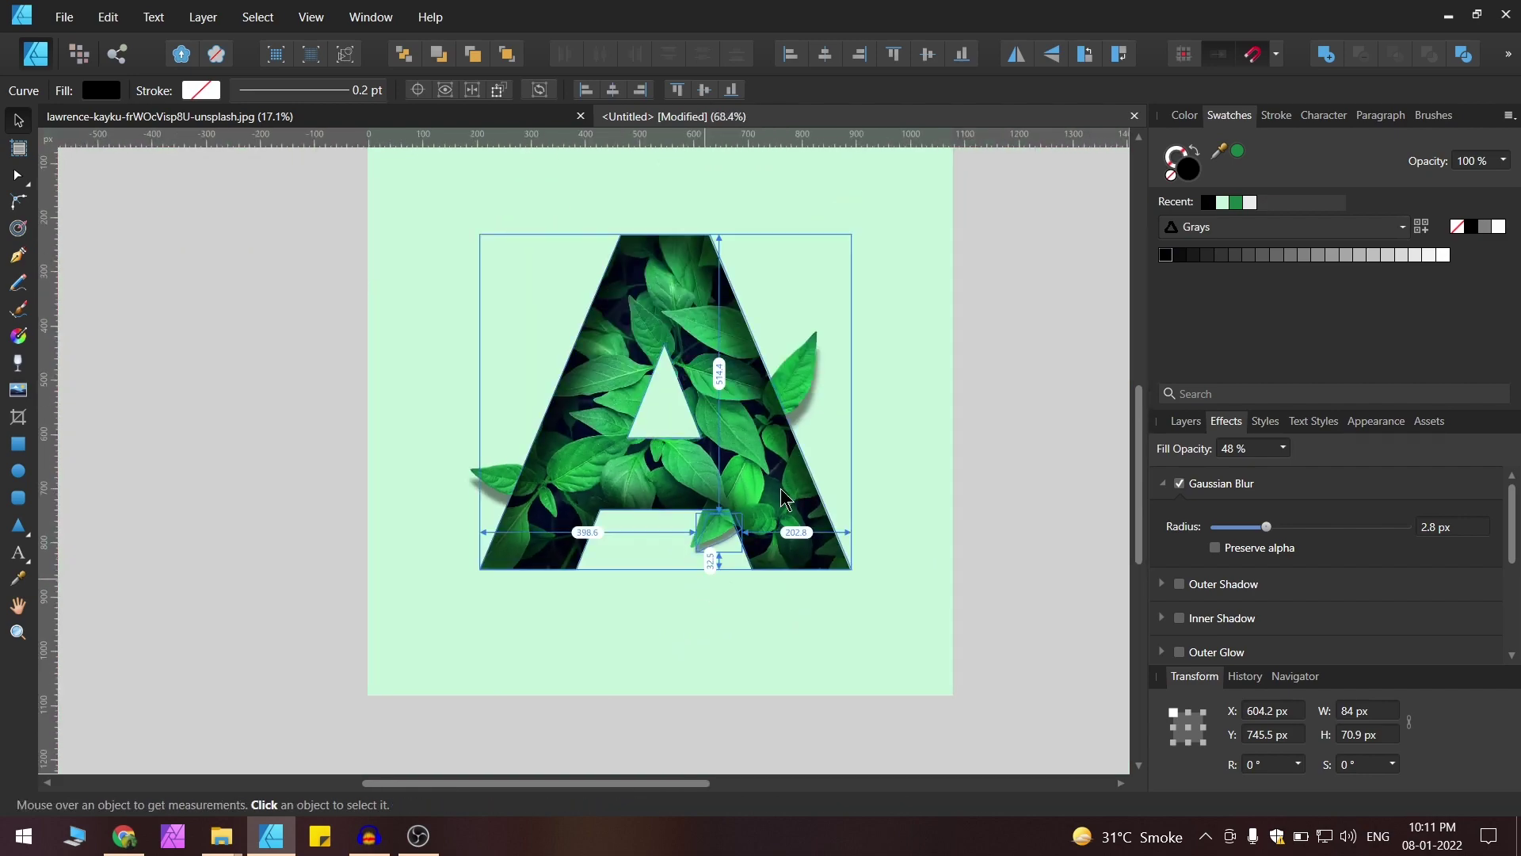
scroll(800, 586, "up", 6)
scroll(753, 615, "down", 4)
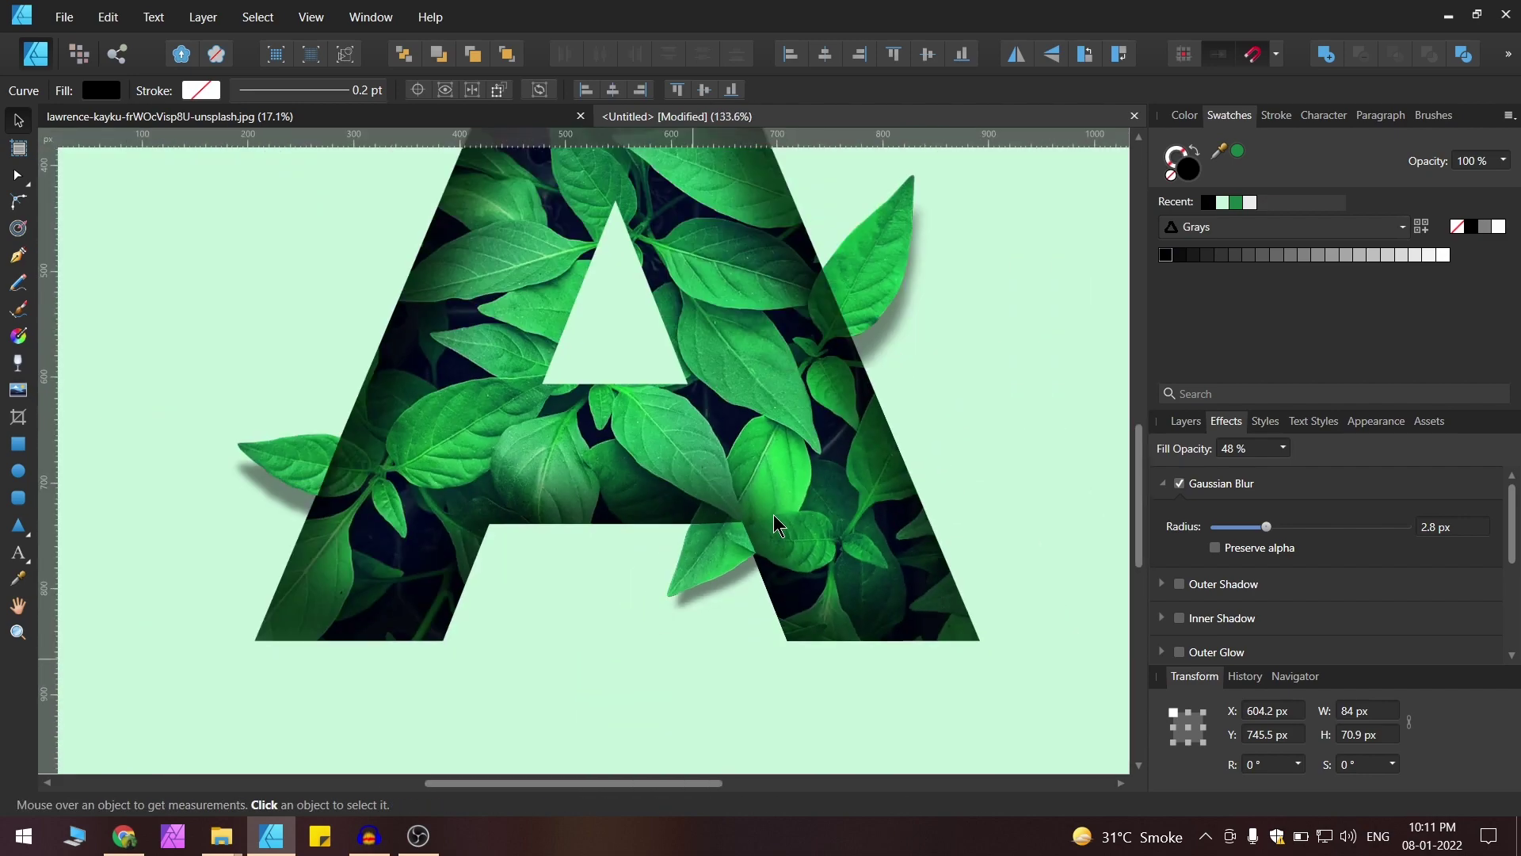
scroll(774, 526, "up", 3)
scroll(679, 425, "down", 2)
scroll(740, 526, "down", 4)
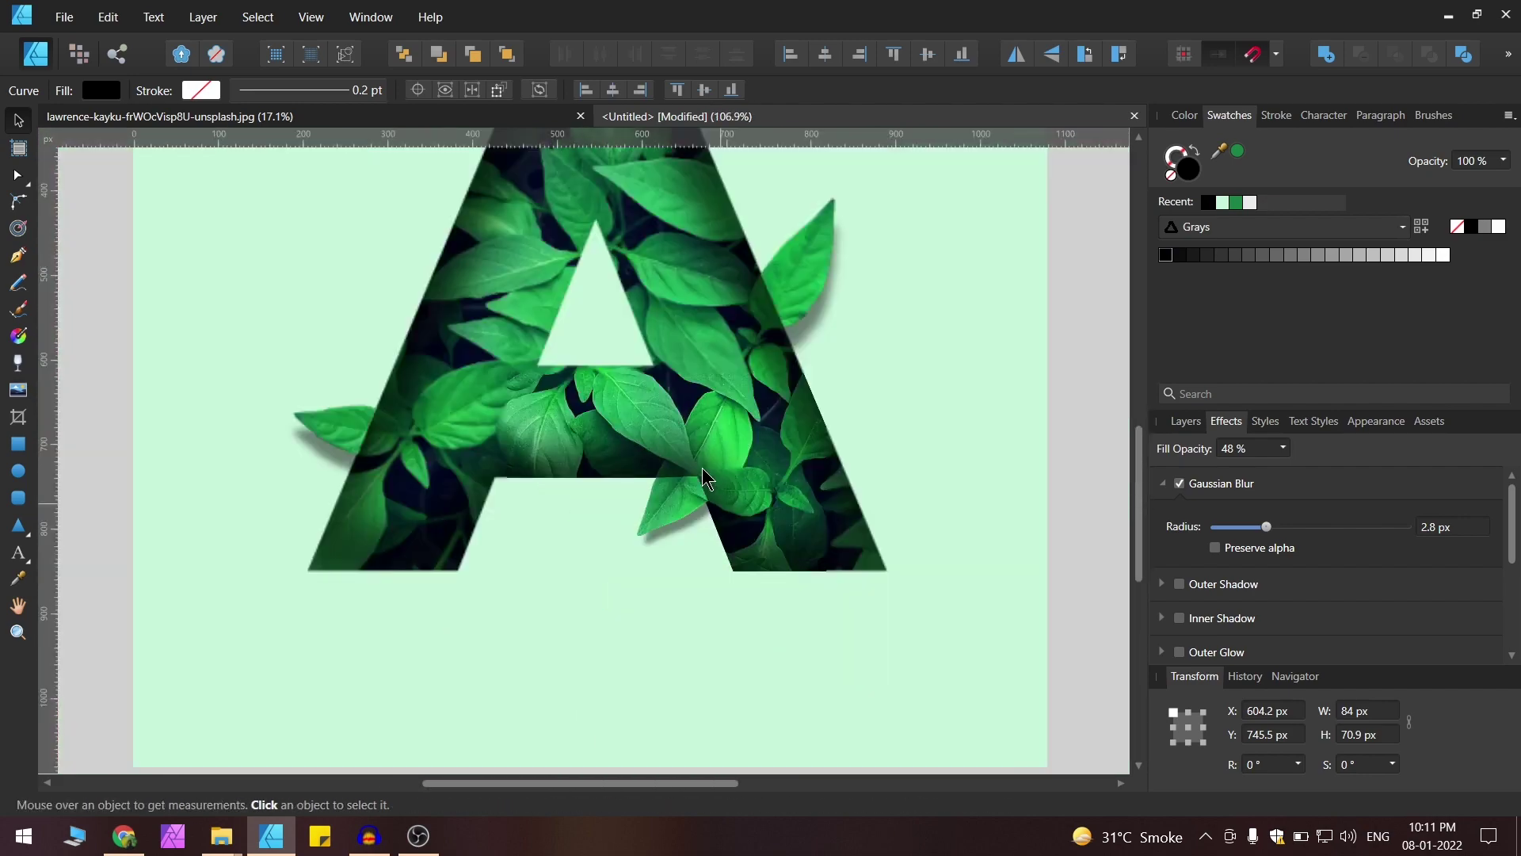
Delete the overhanging leaf below the crossbar together with its shadow.
left_click_drag(1111, 390, 826, 572)
left_click(670, 519)
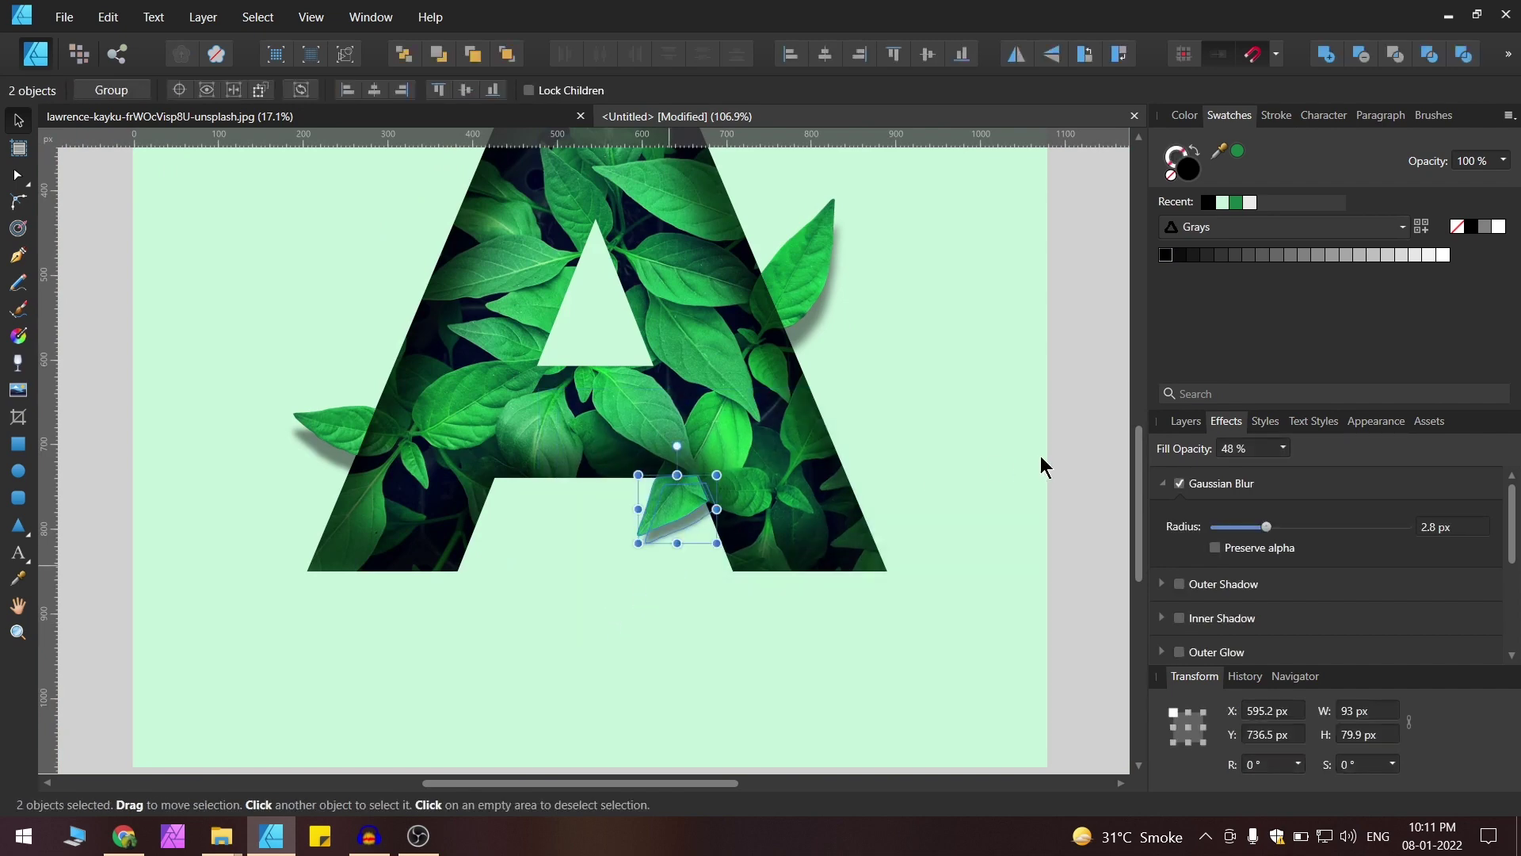
key("Delete")
key("space")
scroll(789, 417, "down", 4)
scroll(821, 459, "up", 3)
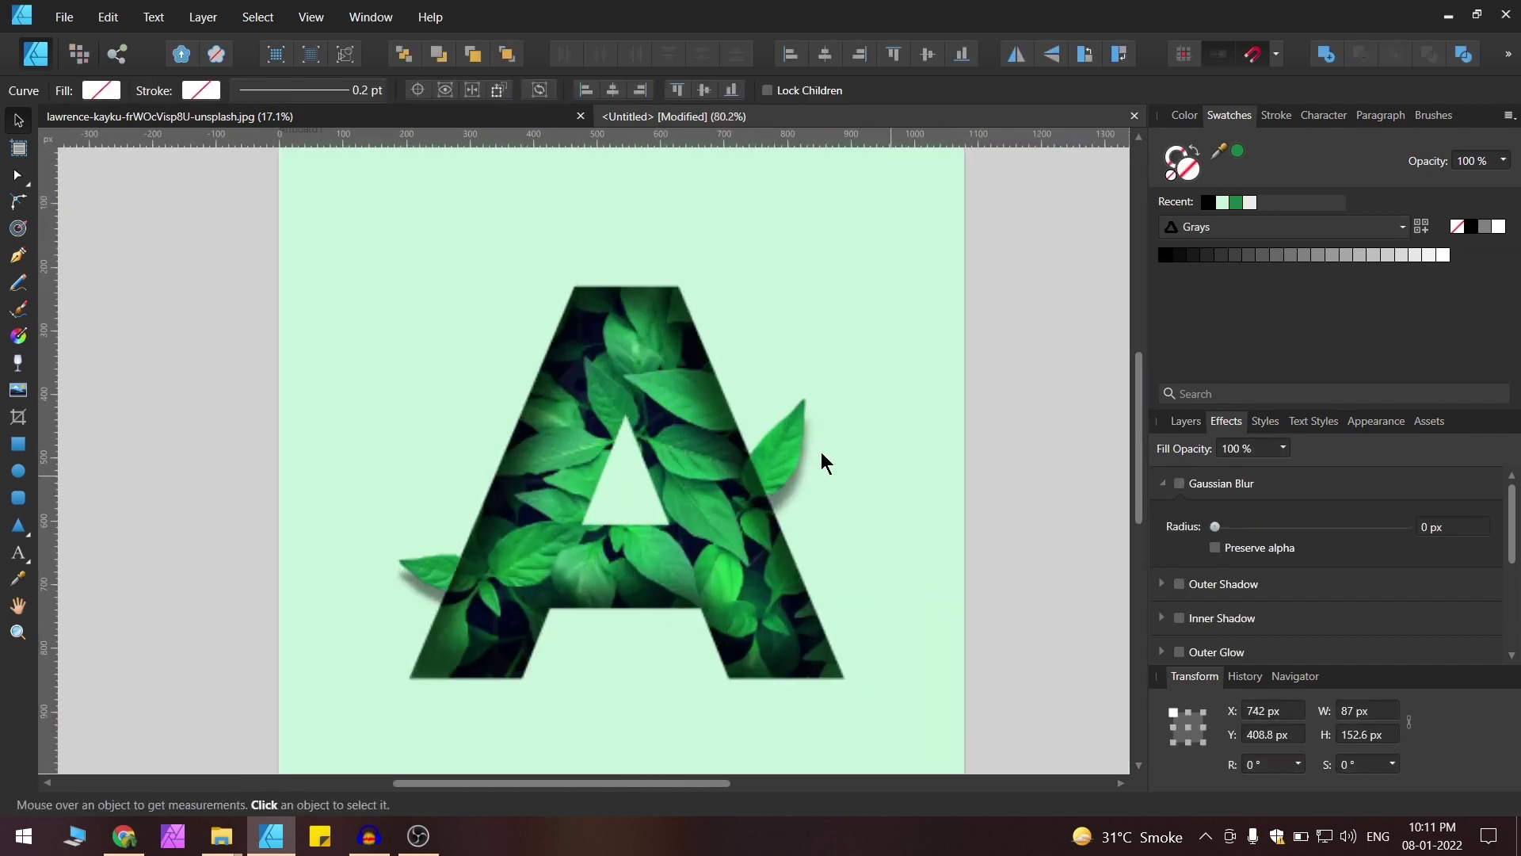
Select the letter with its remaining leaves and shadows and group them.
scroll(711, 389, "down", 2)
left_click_drag(1045, 249, 425, 716)
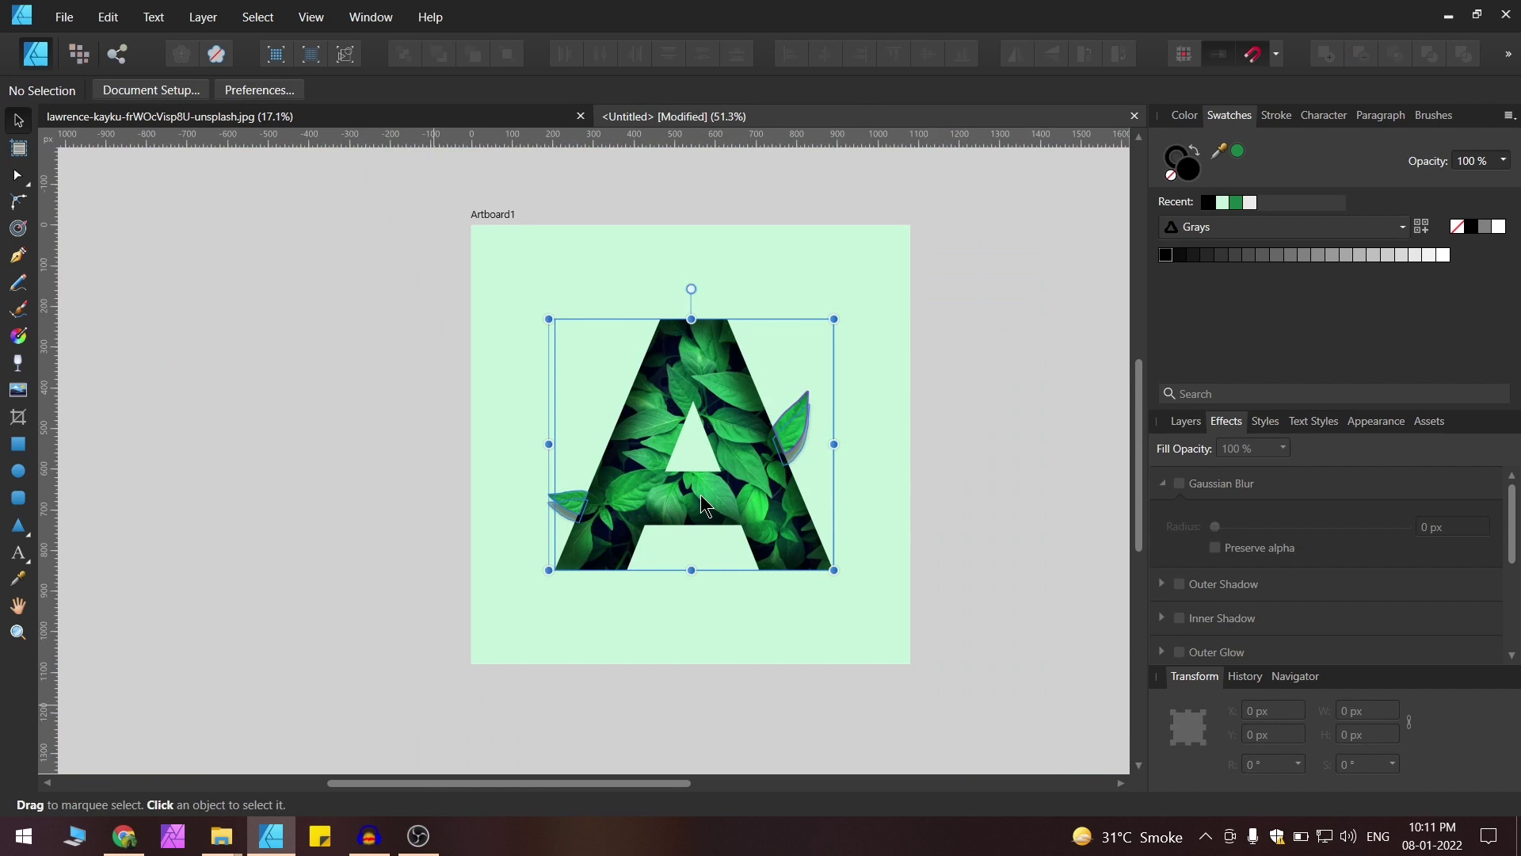
key("ctrl+g")
scroll(743, 398, "up", 2)
key("ctrl+g")
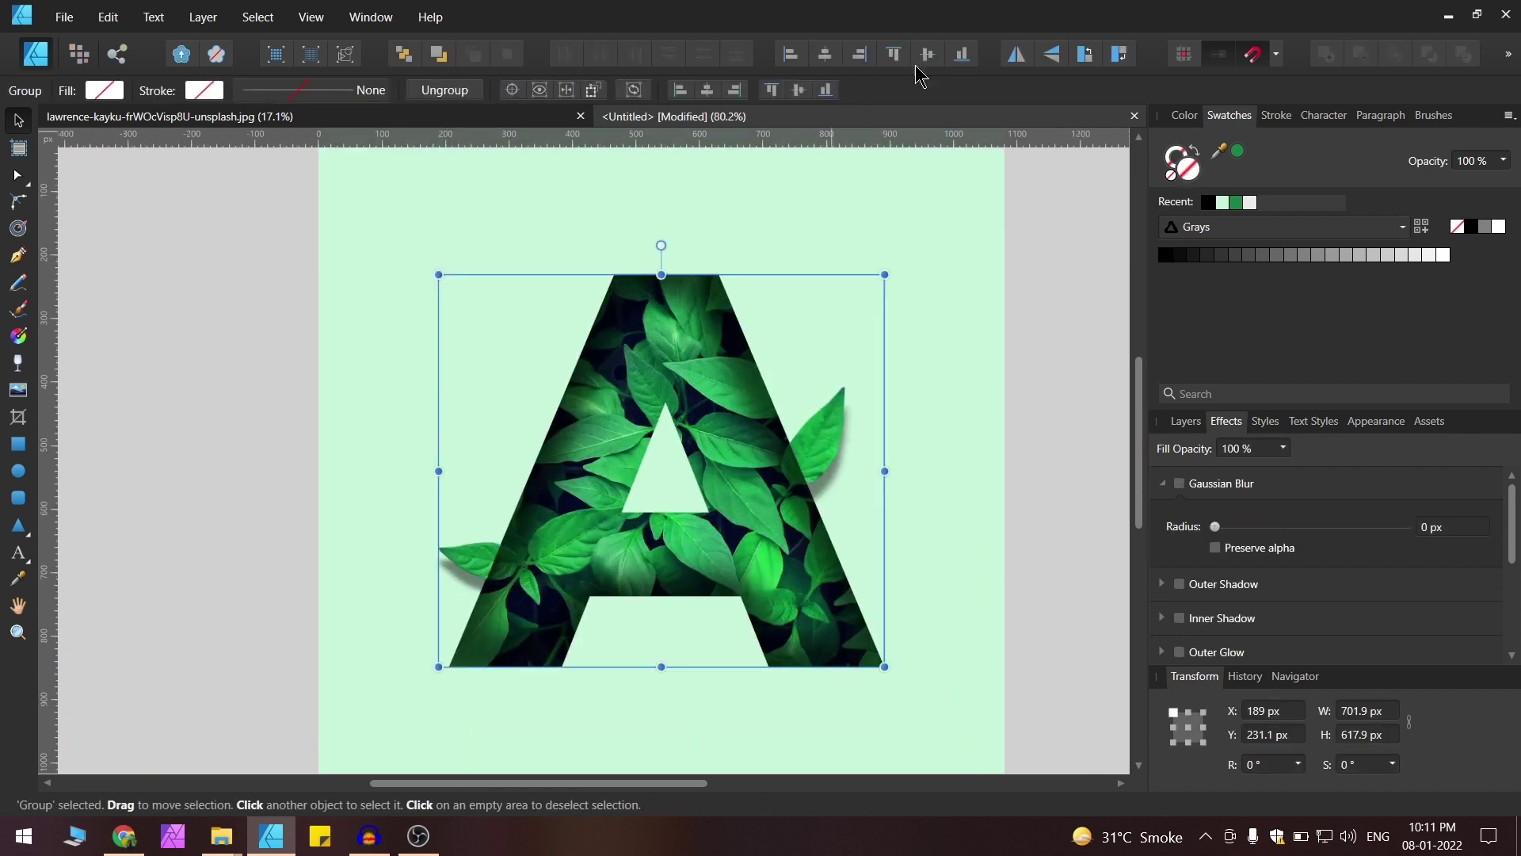
Clear the selection and hide the interface panels to preview the whole design.
scroll(767, 228, "down", 2)
left_click_drag(792, 402, 734, 483)
key("ctrl+d")
scroll(618, 525, "up", 2)
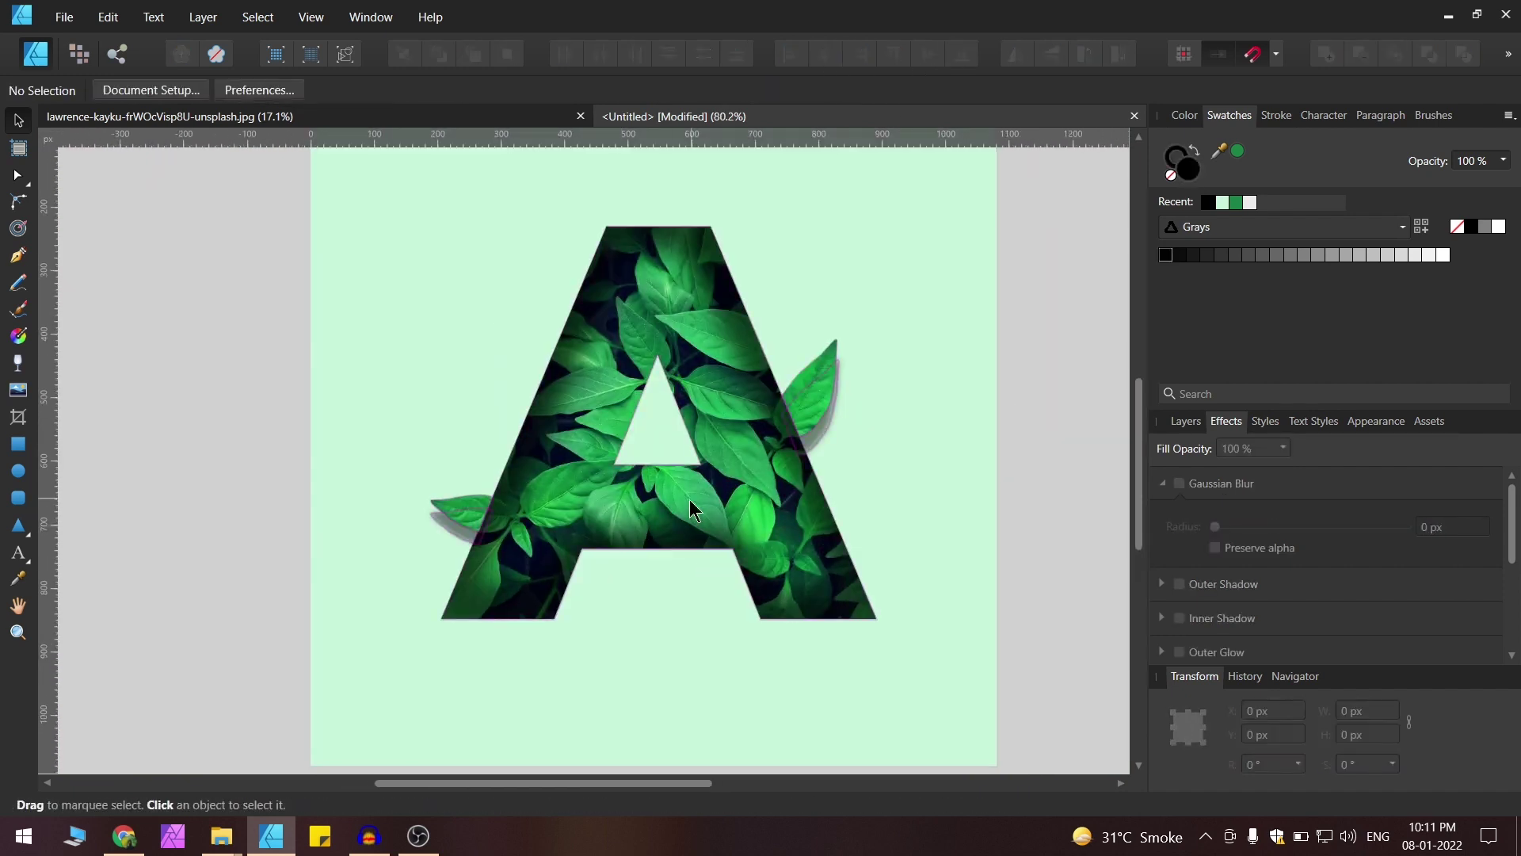
scroll(690, 507, "down", 1)
key("Tab")
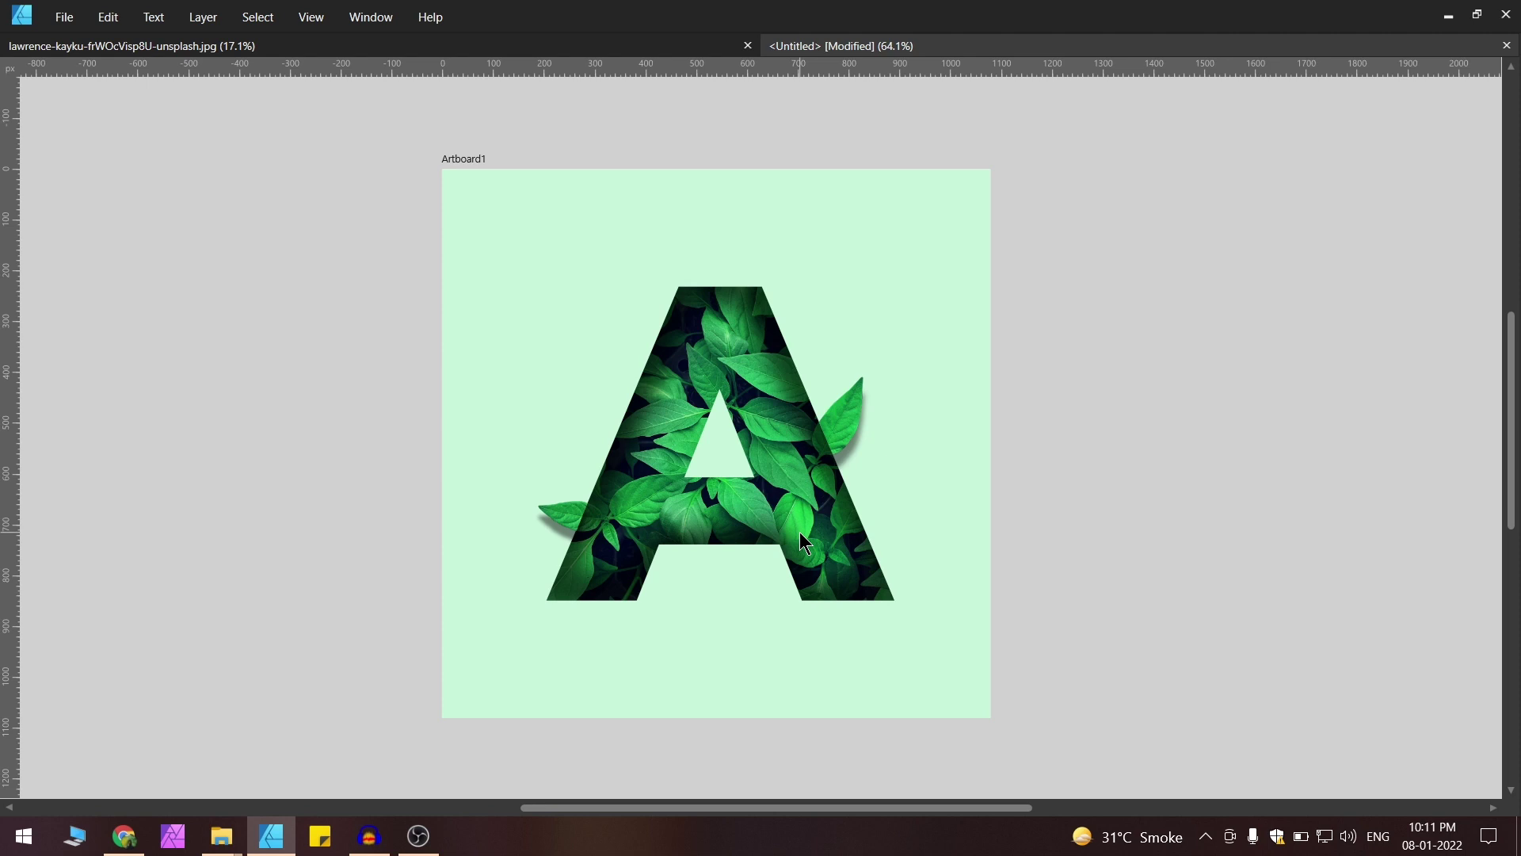